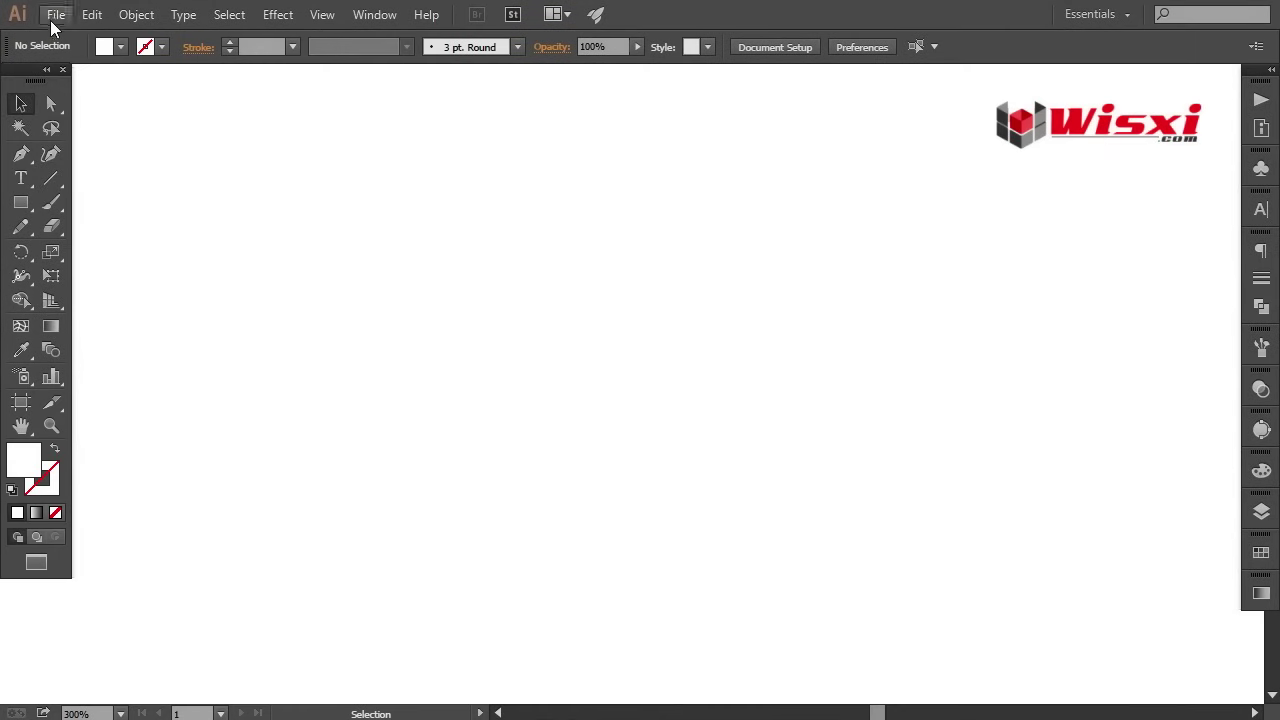
# Create a Print document in inches with two column-stacked 3.5 × 2 in artboards and 0.125 in bleed.
pyautogui.click(56, 15)
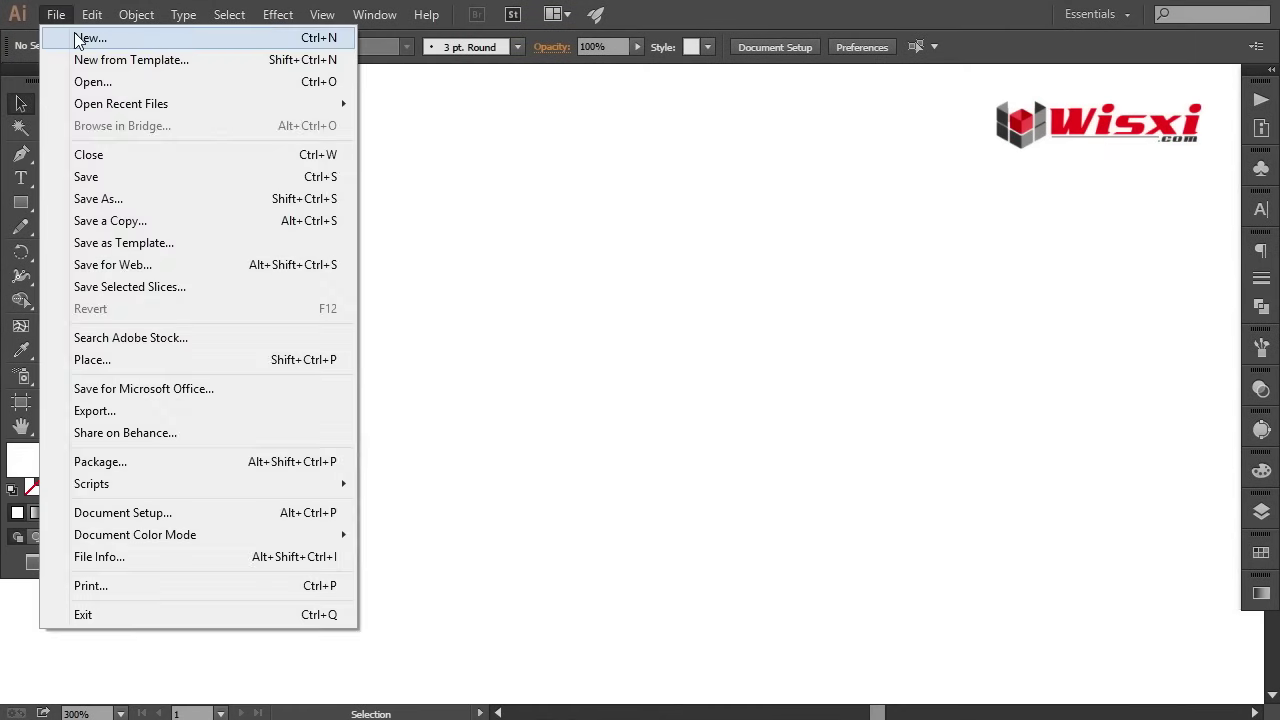
pyautogui.click(55, 37)
pyautogui.write('Creative business card design')
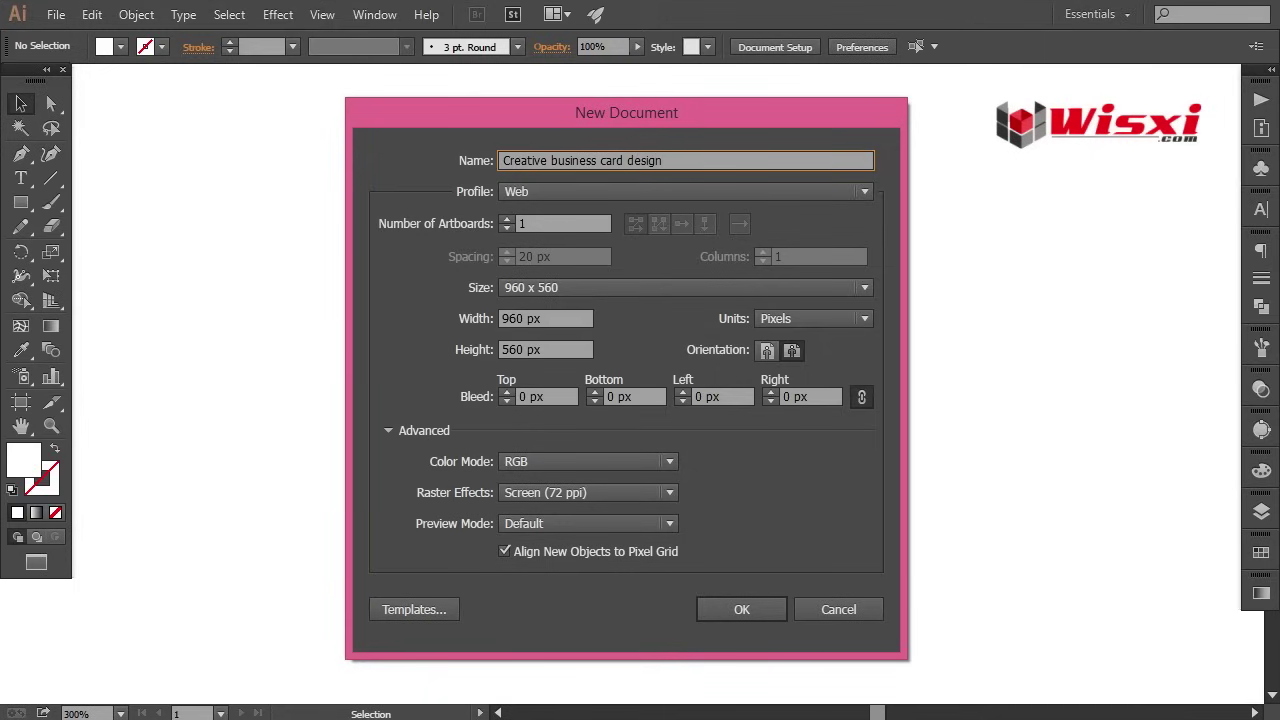
pyautogui.click(536, 196)
pyautogui.click(541, 233)
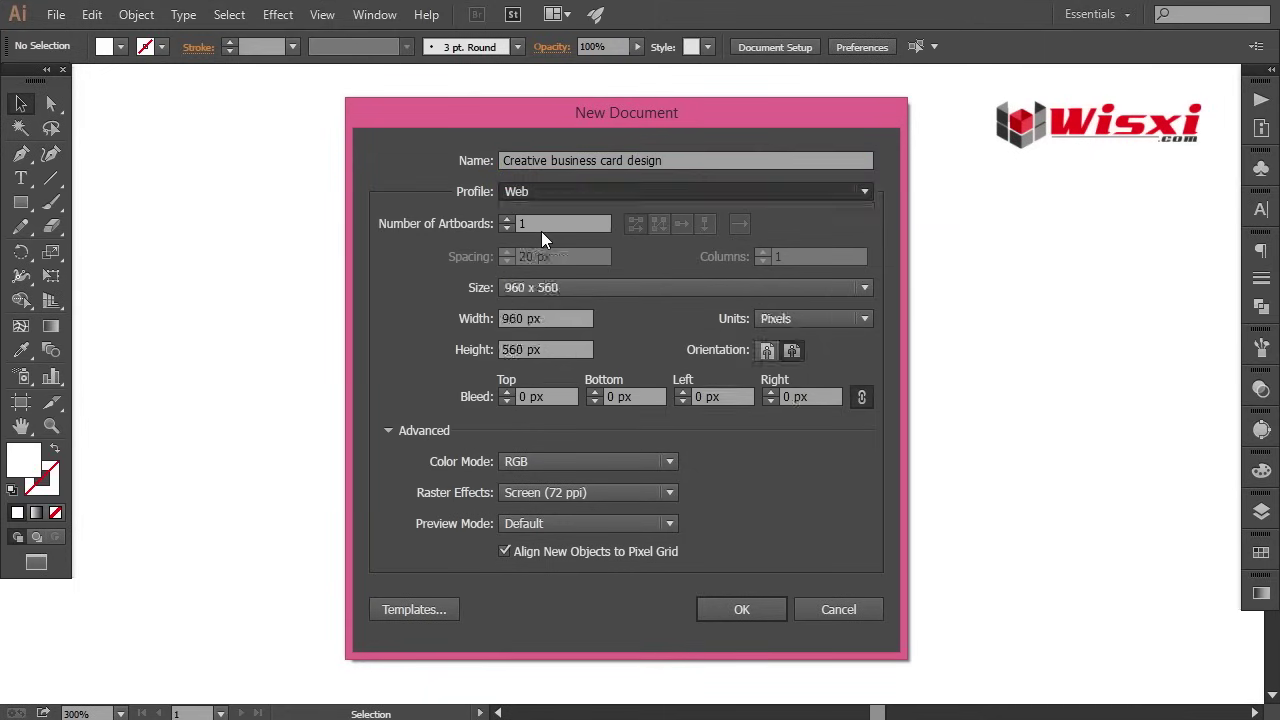
pyautogui.click(778, 320)
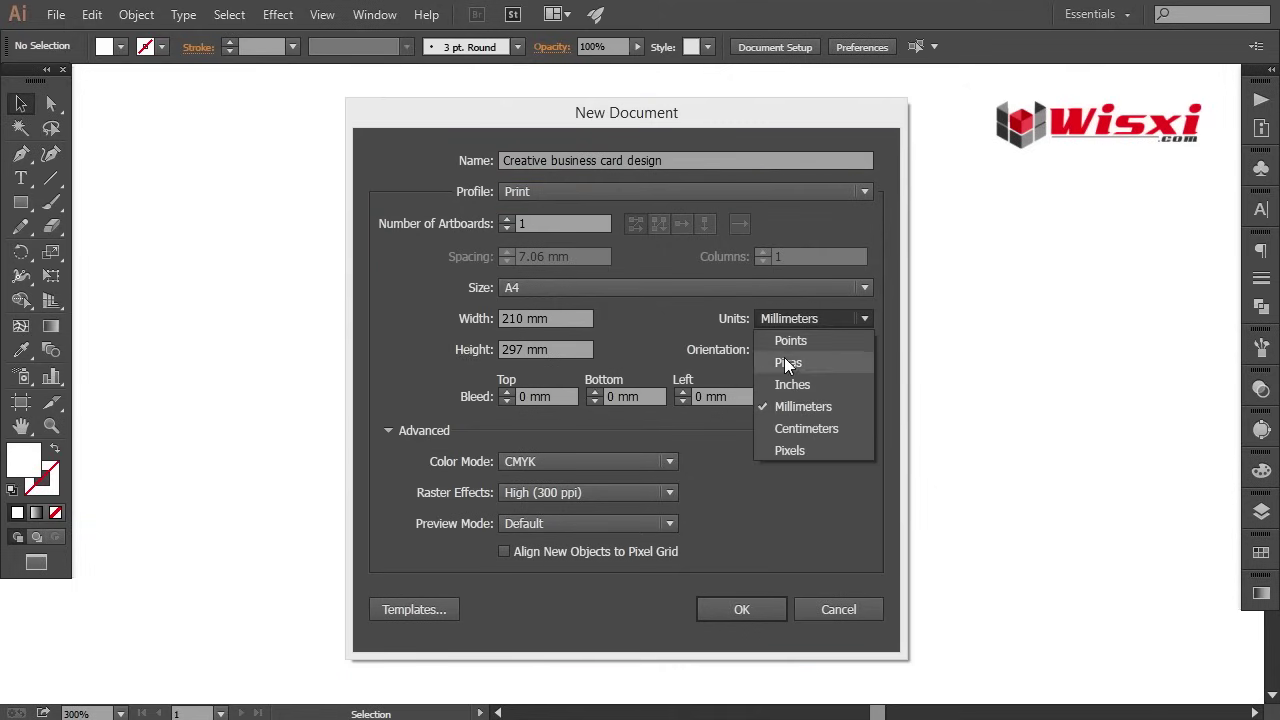
pyautogui.click(786, 381)
pyautogui.moveTo(529, 318); pyautogui.dragTo(481, 329)
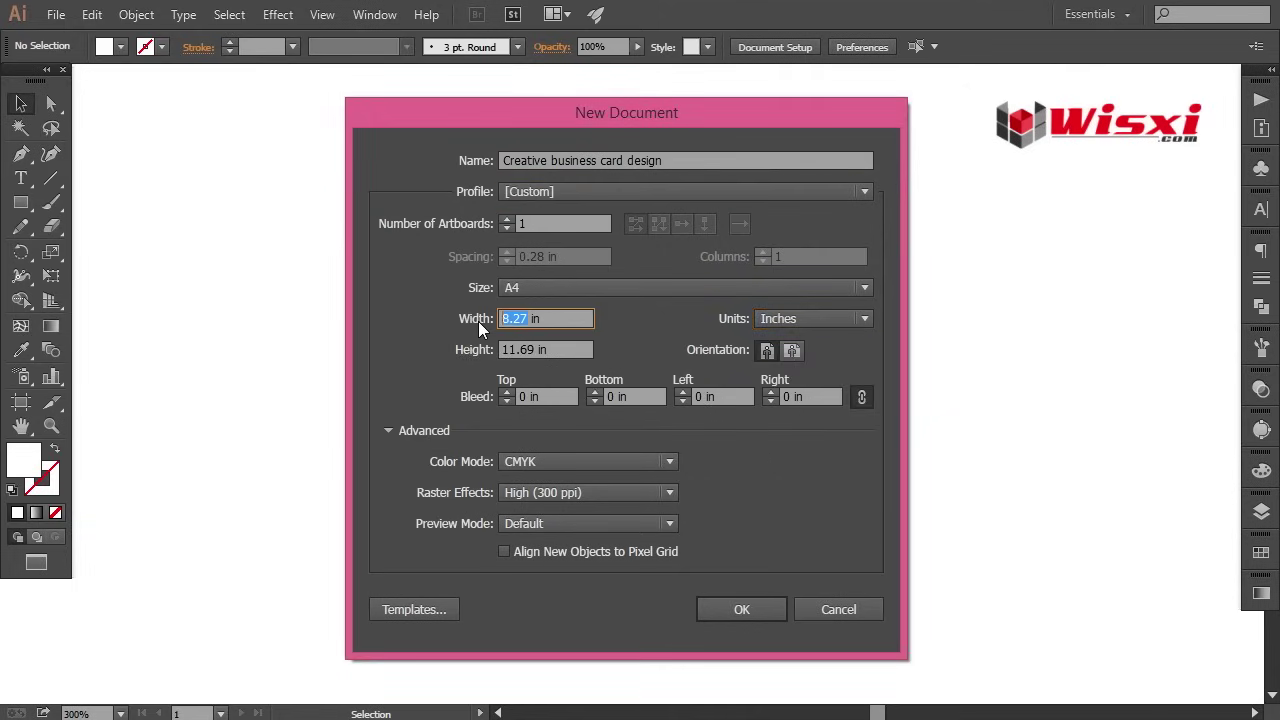
pyautogui.write('3')
pyautogui.moveTo(535, 348); pyautogui.dragTo(476, 352)
pyautogui.write('2')
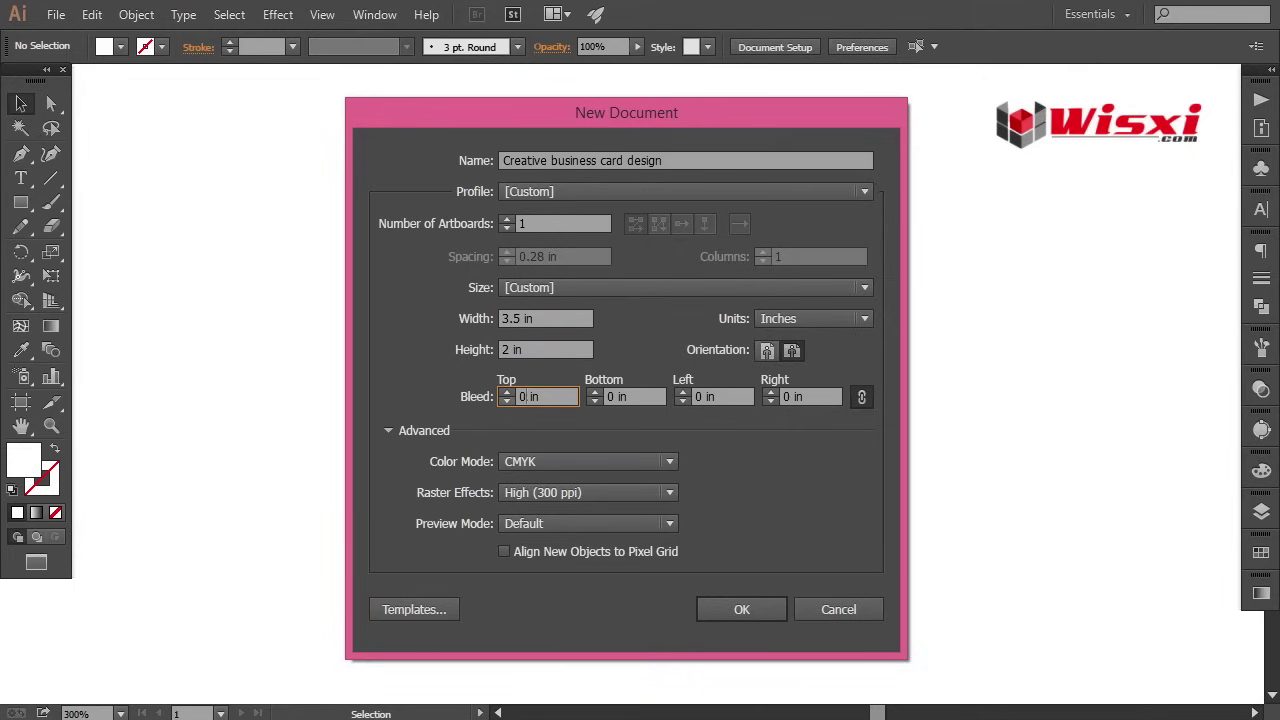
pyautogui.write('0.125')
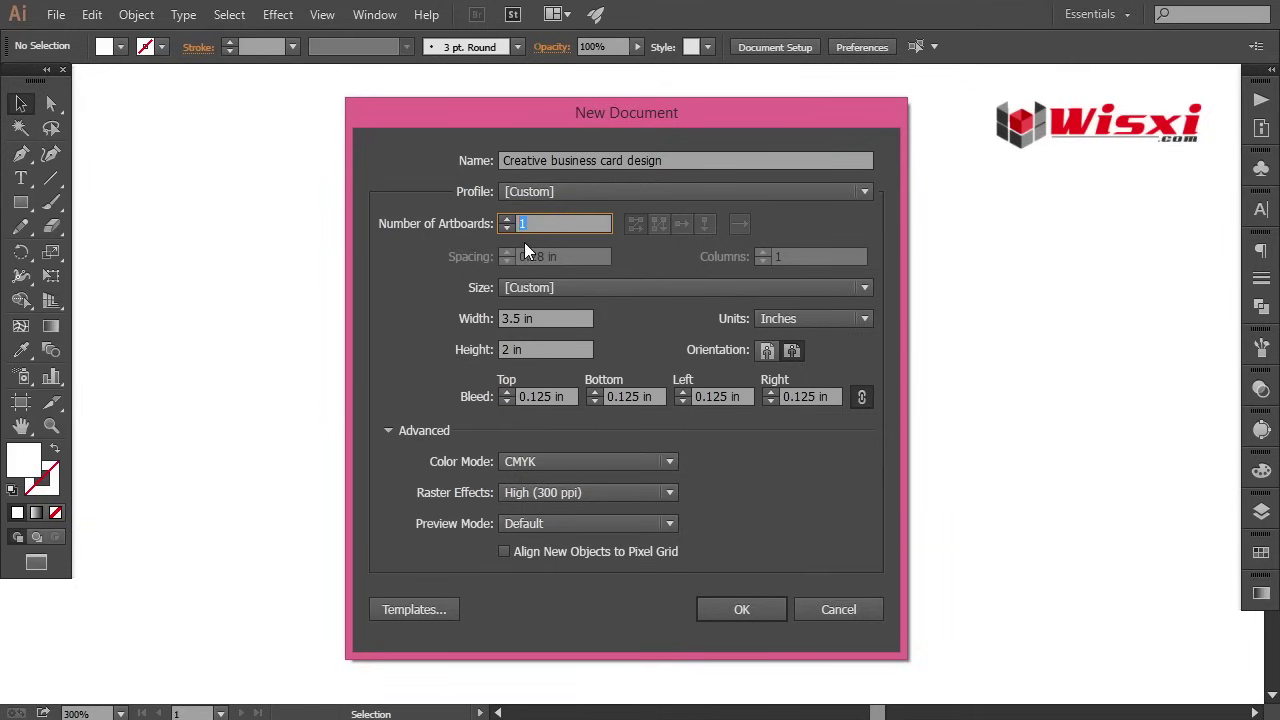
pyautogui.write('2')
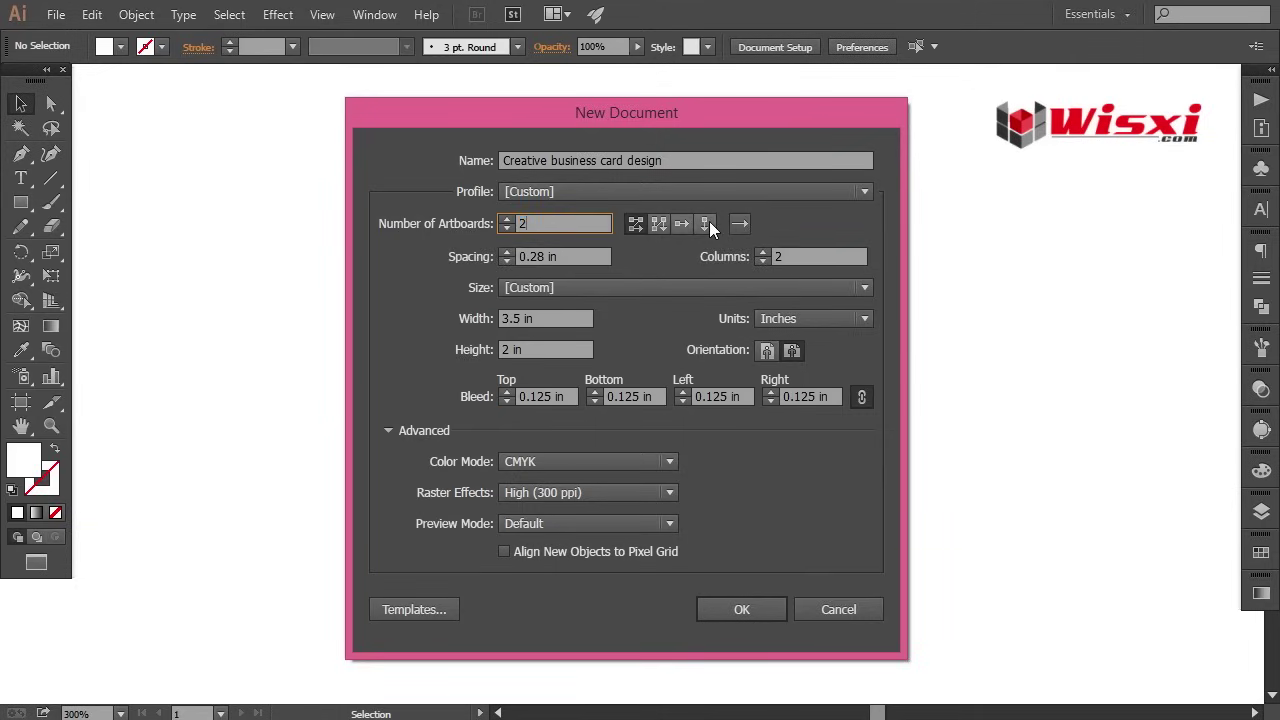
pyautogui.click(709, 222)
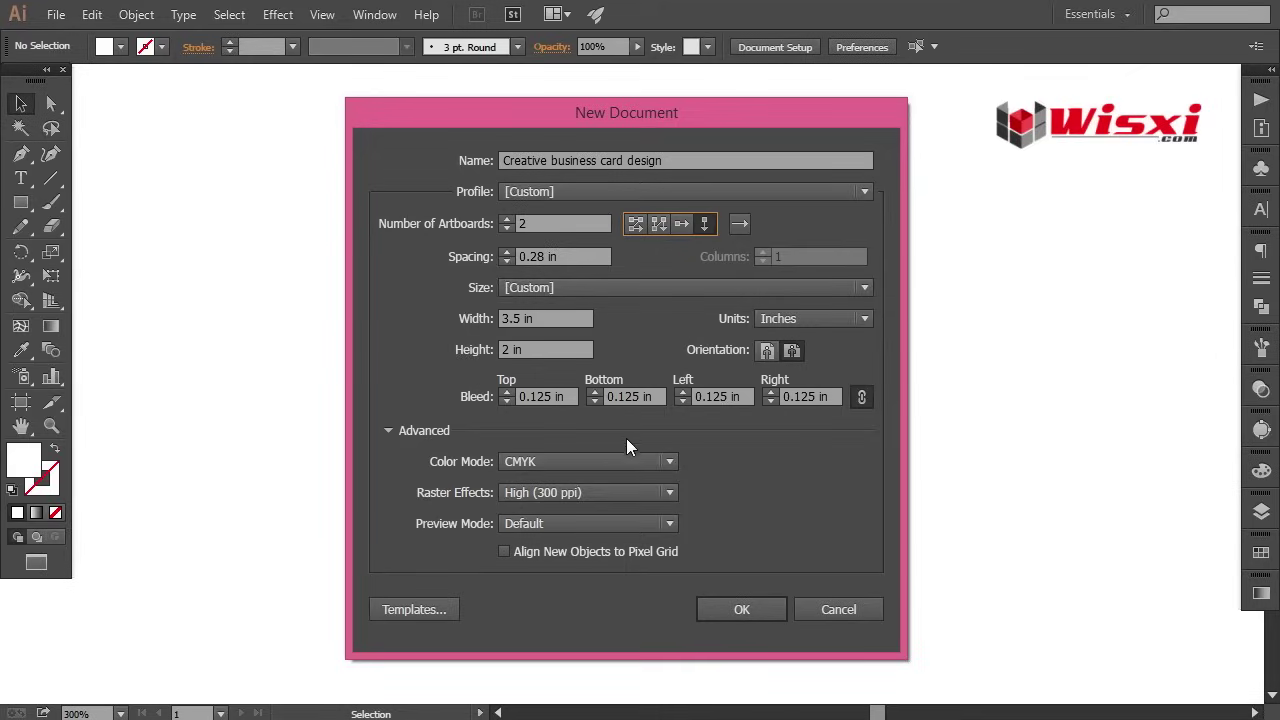
pyautogui.click(722, 608)
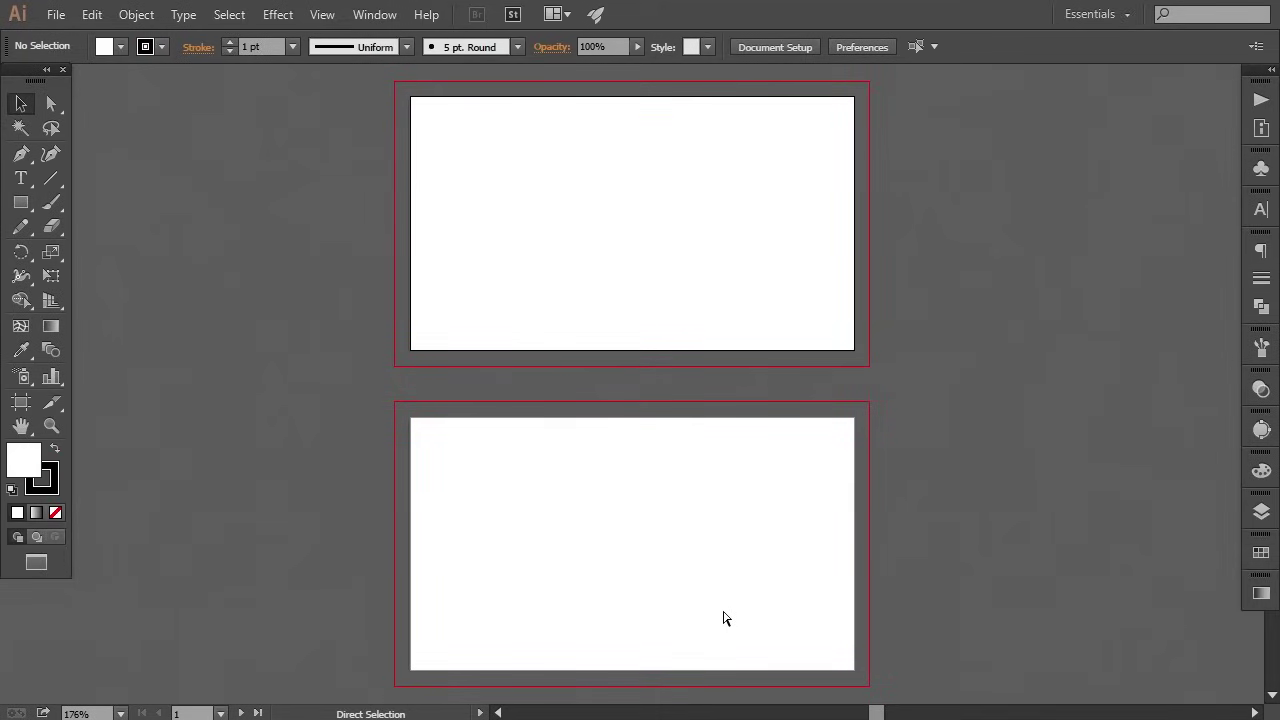
# Paste the reference card design and place it, slightly scaled down, on the left pasteboard.
pyautogui.hotkey('ctrl', 'v')
pyautogui.moveTo(752, 397); pyautogui.dragTo(365, 235)
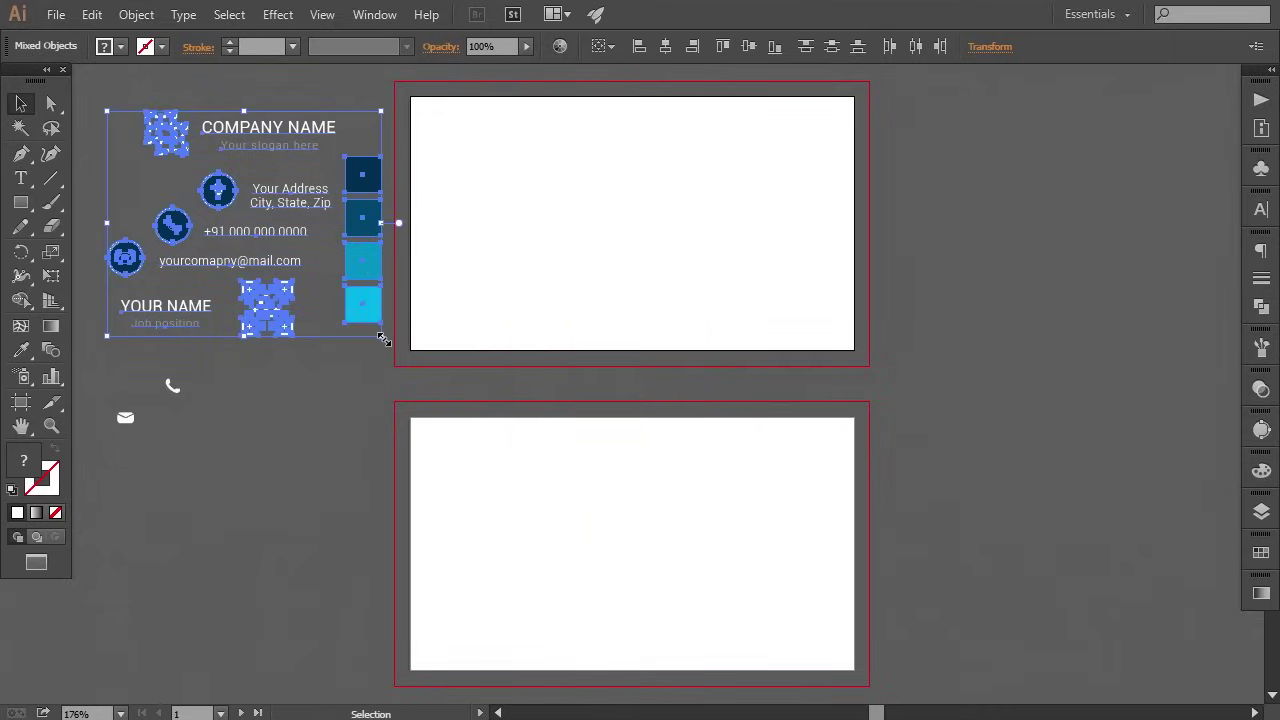
pyautogui.moveTo(383, 339); pyautogui.dragTo(375, 331)
pyautogui.press('v')
pyautogui.click(360, 415)
pyautogui.moveTo(135, 170); pyautogui.dragTo(205, 254)
# Draw a rectangle over the top artboard and eyedrop the navy swatch into its fill.
pyautogui.click(24, 203)
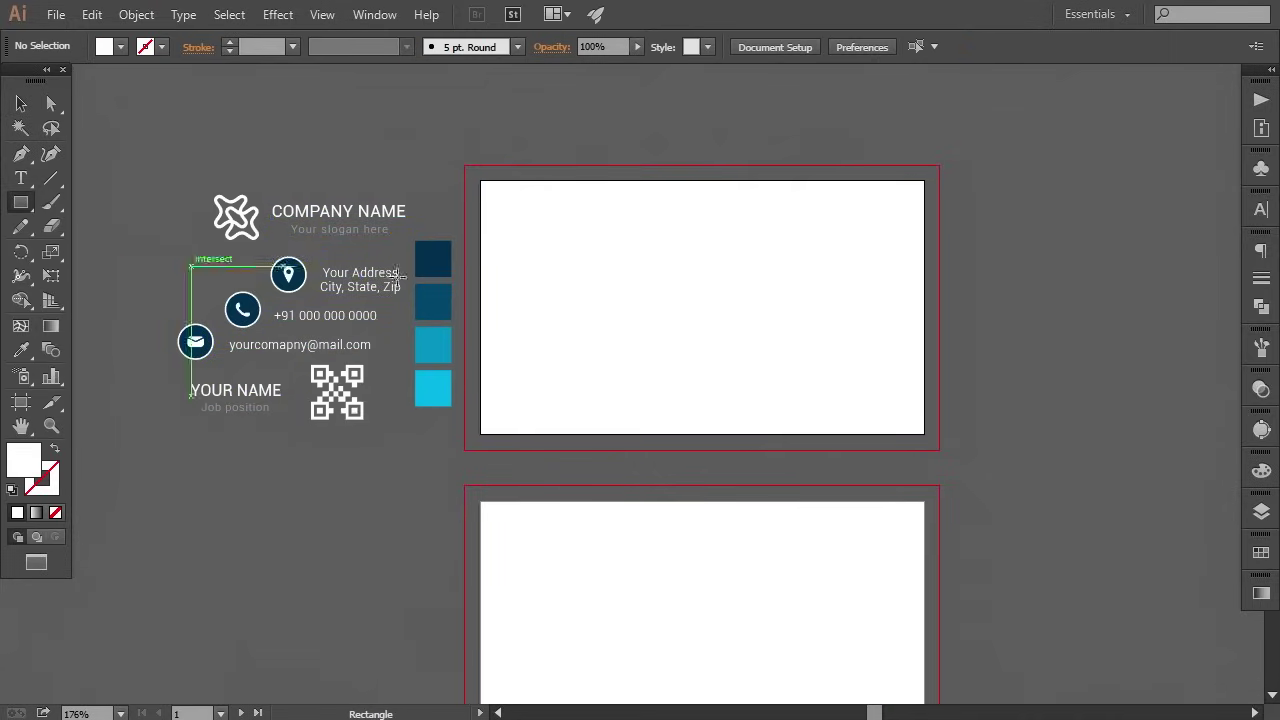
pyautogui.moveTo(481, 181)
pyautogui.mouseDown()
pyautogui.moveTo(533, 275)
pyautogui.moveTo(923, 434)
pyautogui.mouseUp()
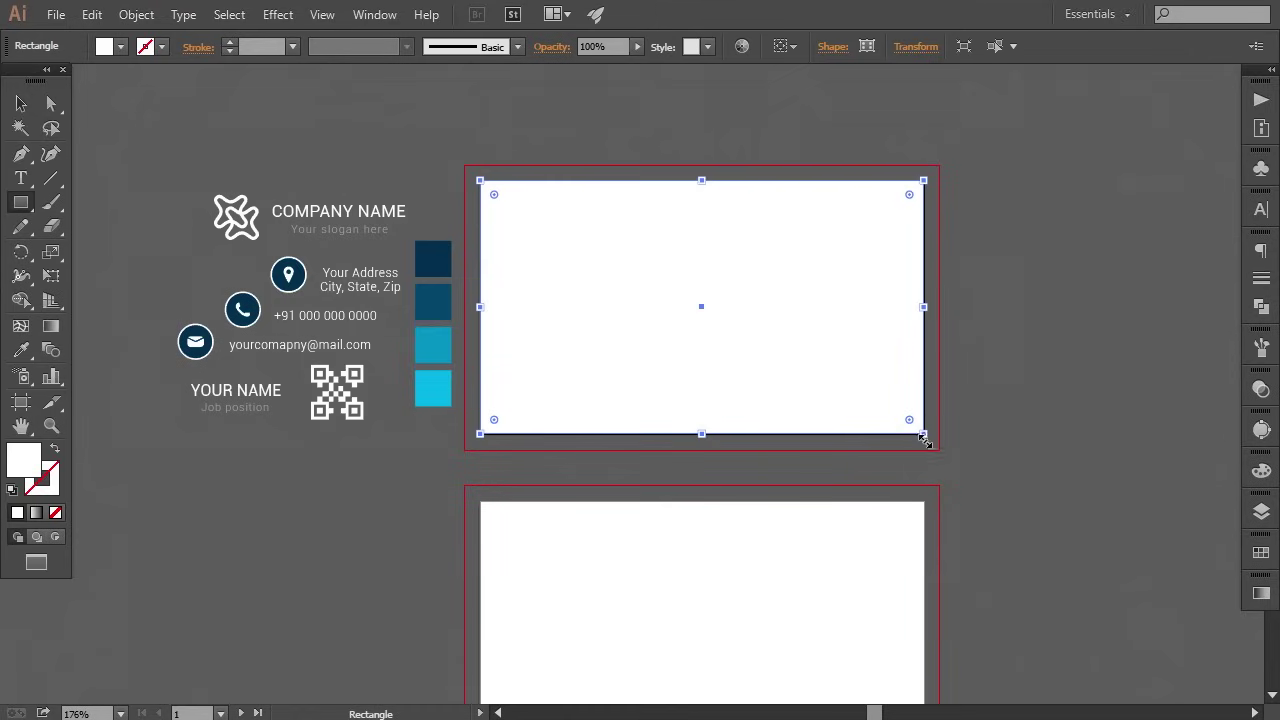
pyautogui.click(21, 351)
pyautogui.click(438, 261)
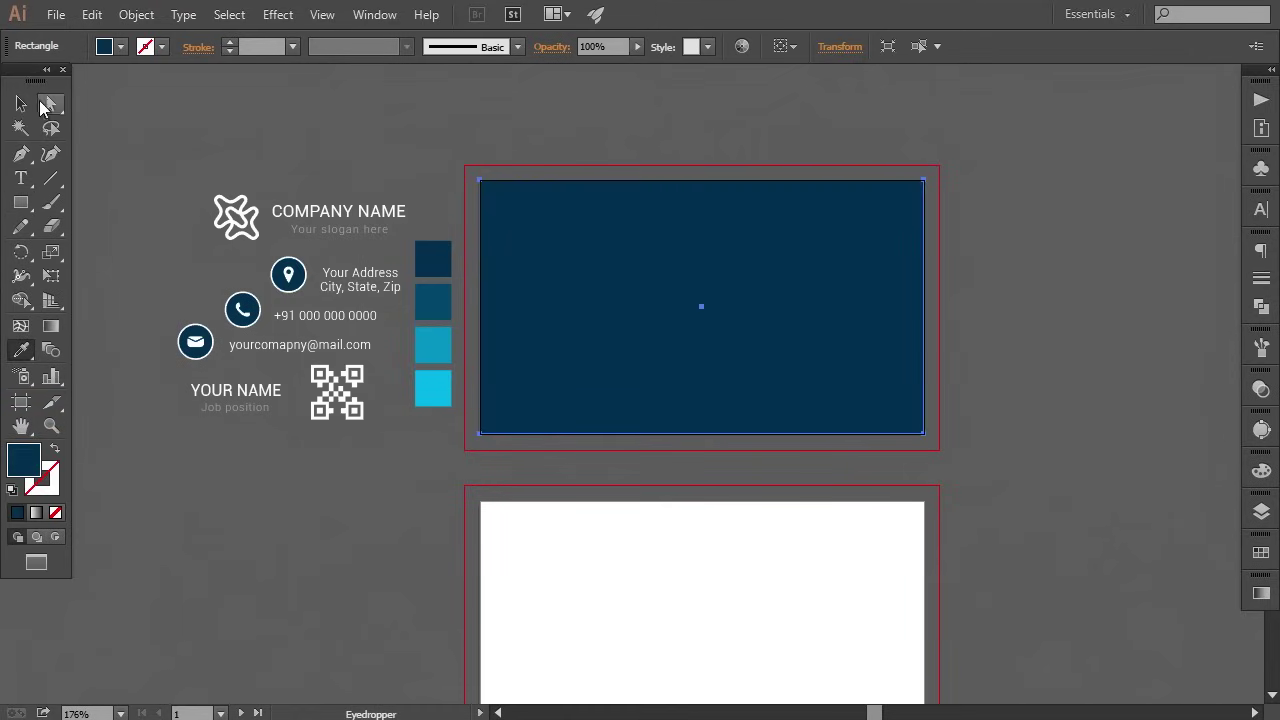
# Darken the rectangle's navy fill to #002438 in the Color Picker.
pyautogui.hotkey('ctrl', '=')
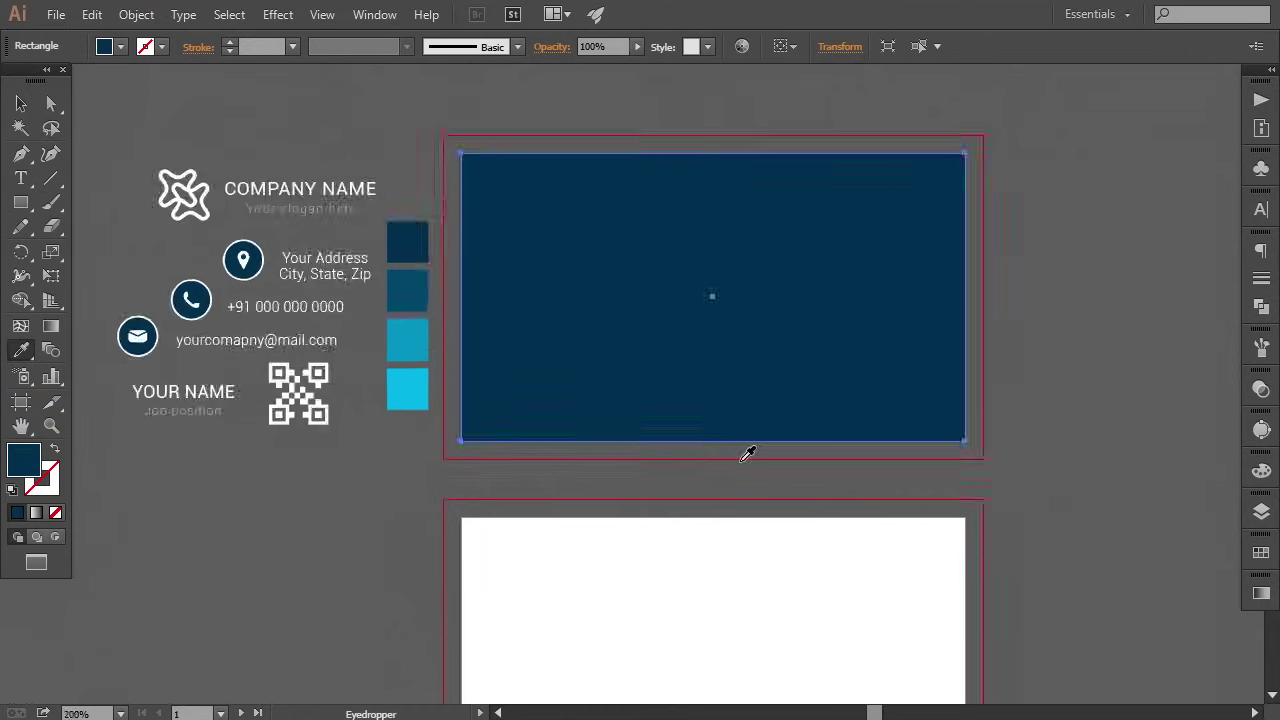
pyautogui.doubleClick(25, 465)
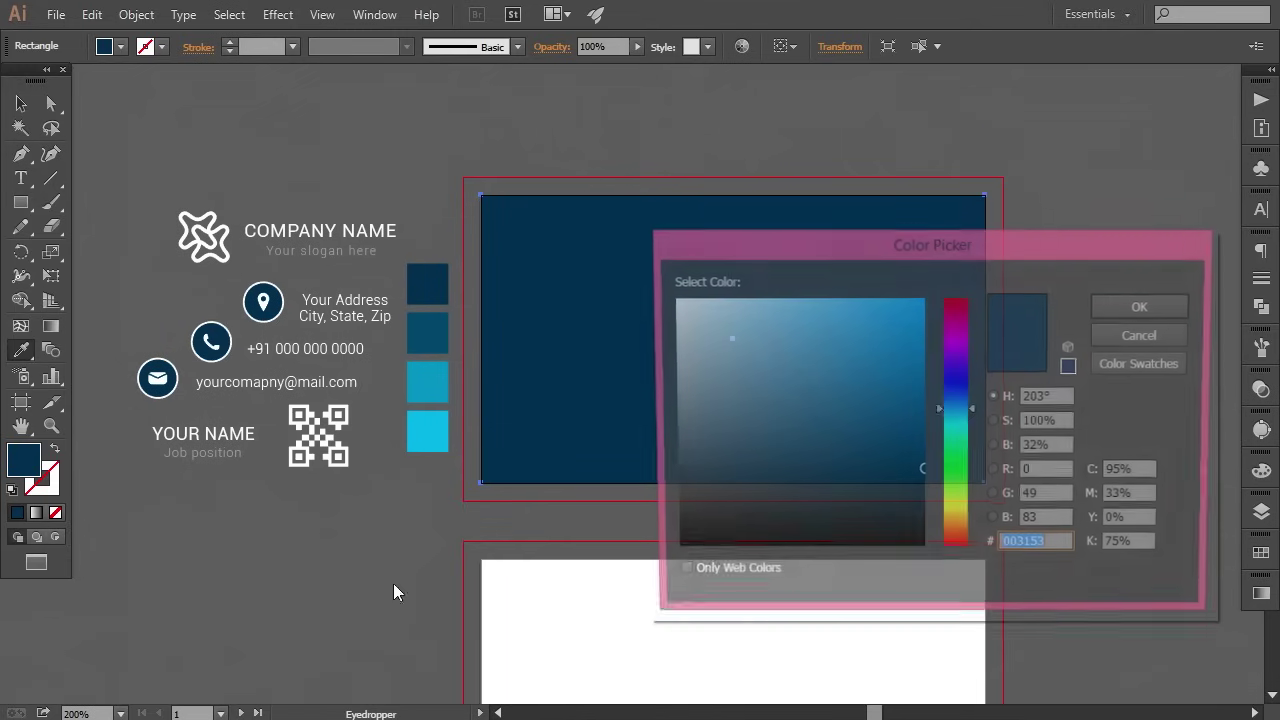
pyautogui.moveTo(923, 471); pyautogui.dragTo(934, 494)
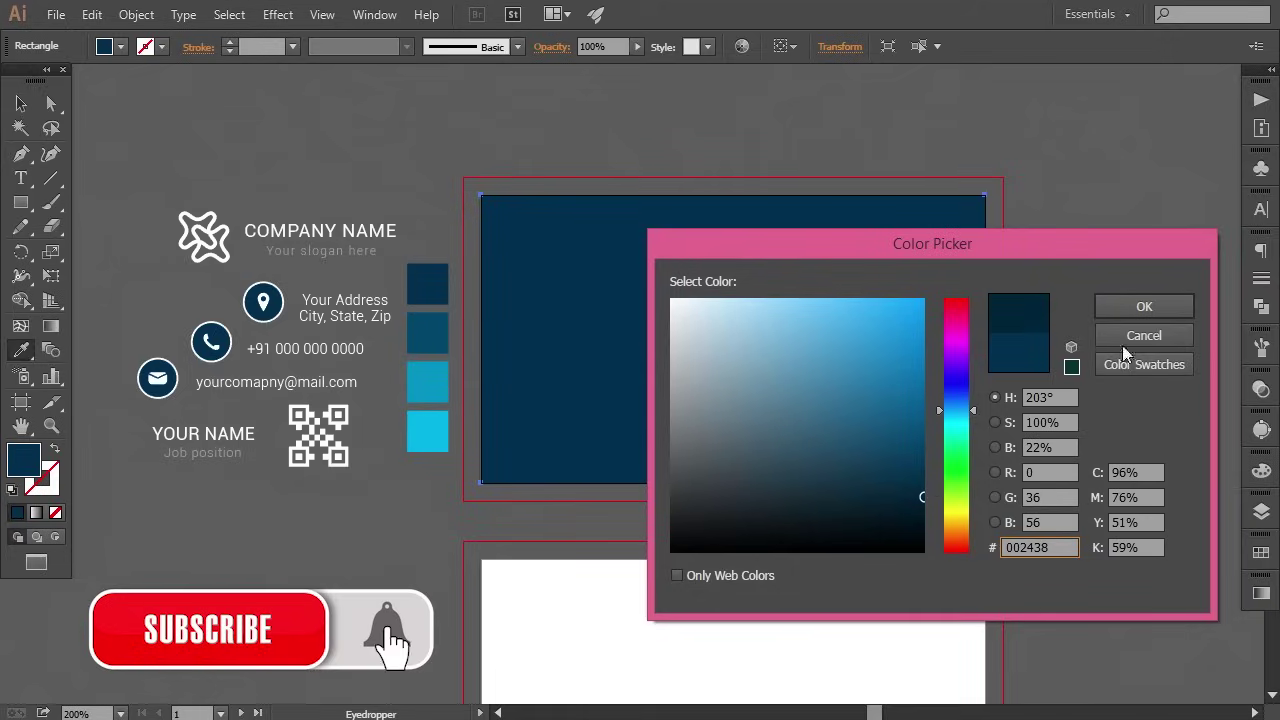
pyautogui.click(1144, 306)
pyautogui.click(21, 103)
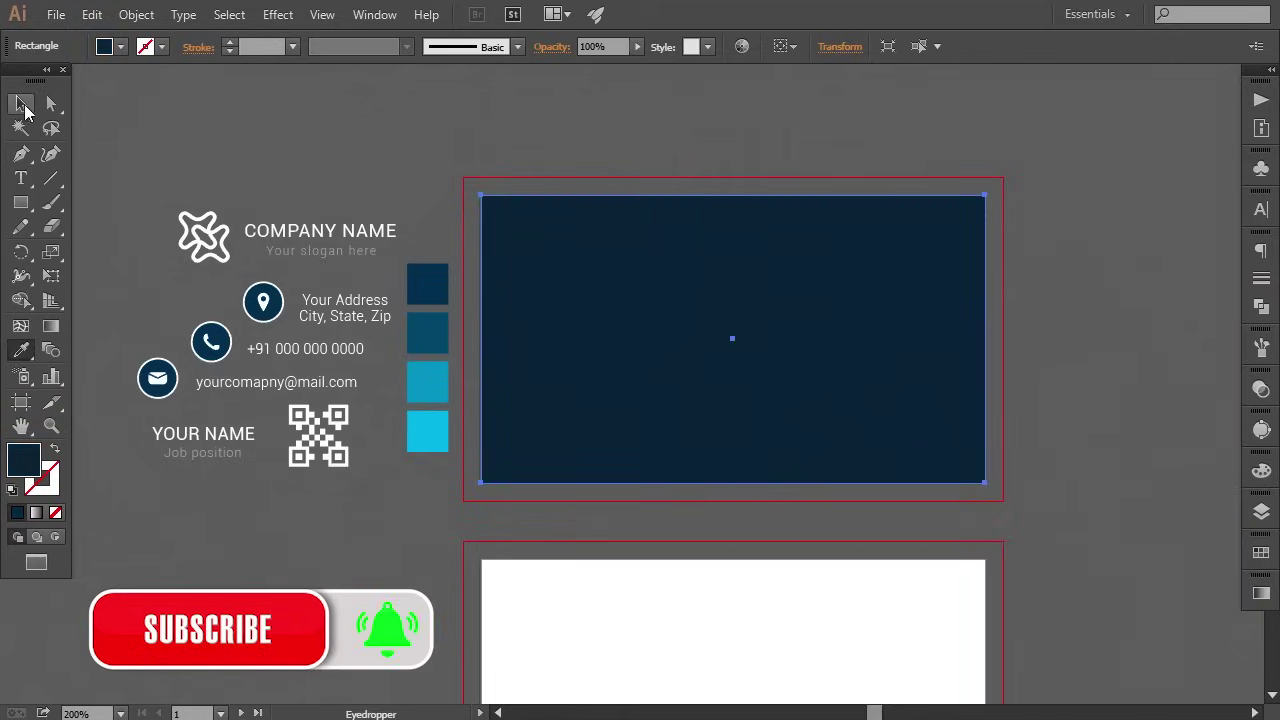
pyautogui.click(259, 117)
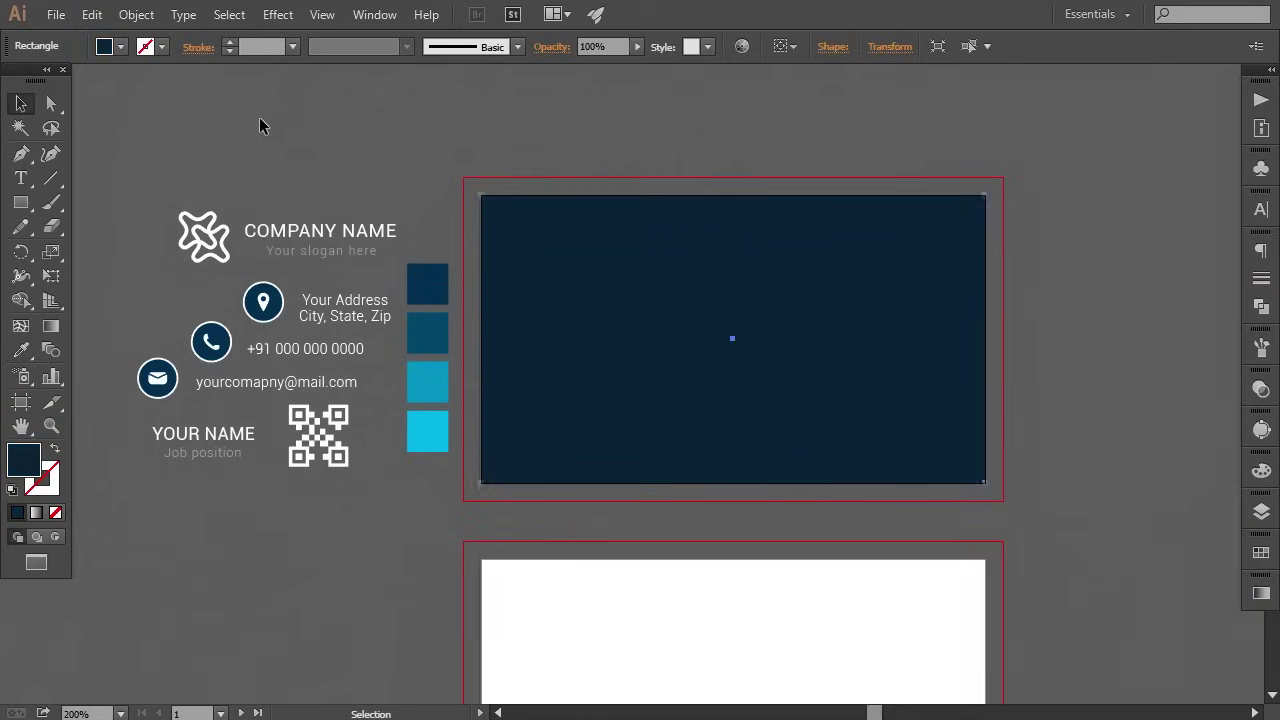
# Move the logo and company name onto the front card, group them, and bring them to the front.
pyautogui.moveTo(318, 228)
pyautogui.mouseDown()
pyautogui.moveTo(210, 236)
pyautogui.moveTo(635, 337)
pyautogui.mouseUp()
pyautogui.click(136, 14)
pyautogui.click(196, 66)
pyautogui.rightClick(746, 351)
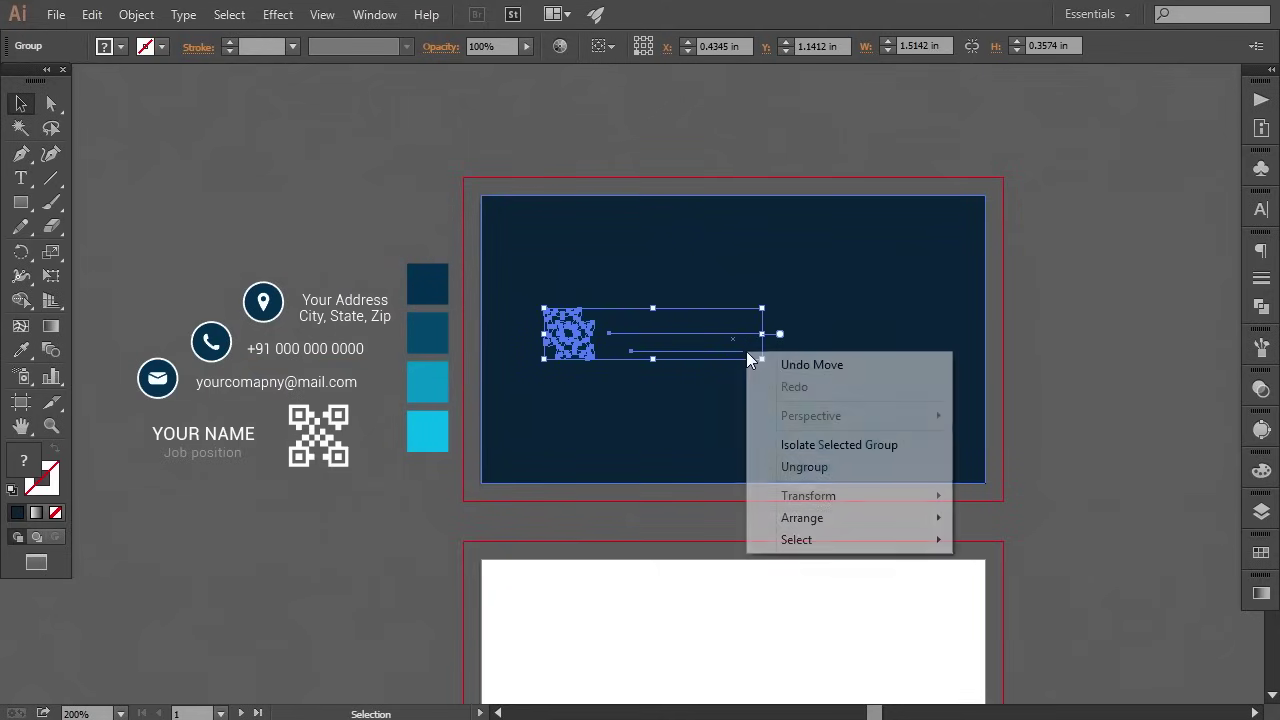
pyautogui.click(1010, 517)
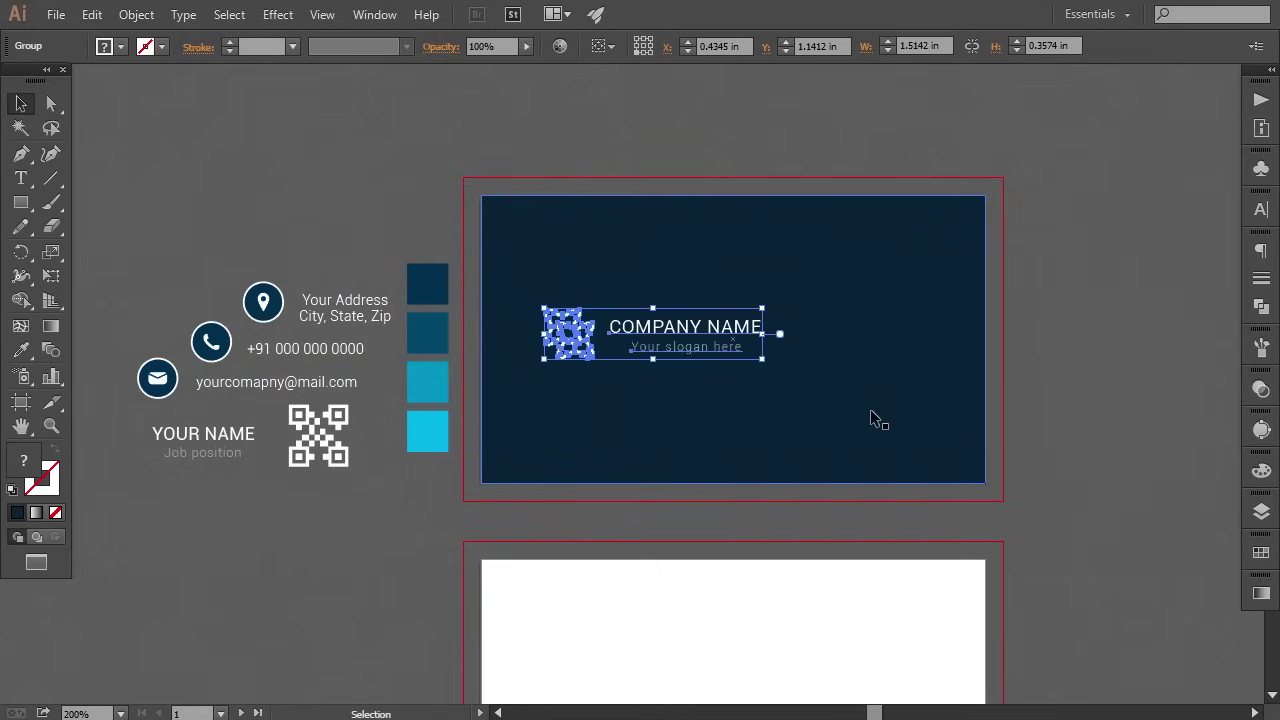
# Scale the logo group down and nudge it right and down on the card's left side.
pyautogui.moveTo(761, 362); pyautogui.dragTo(733, 351)
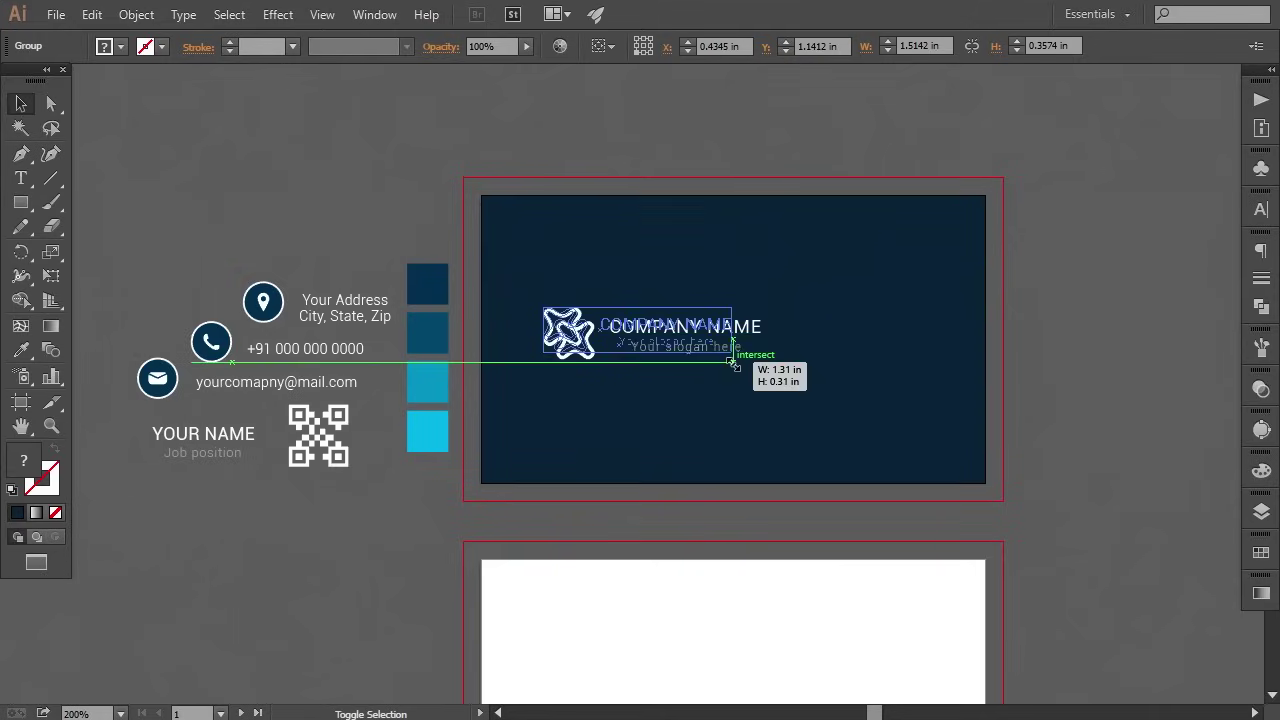
pyautogui.press('Right')
pyautogui.press('Right')
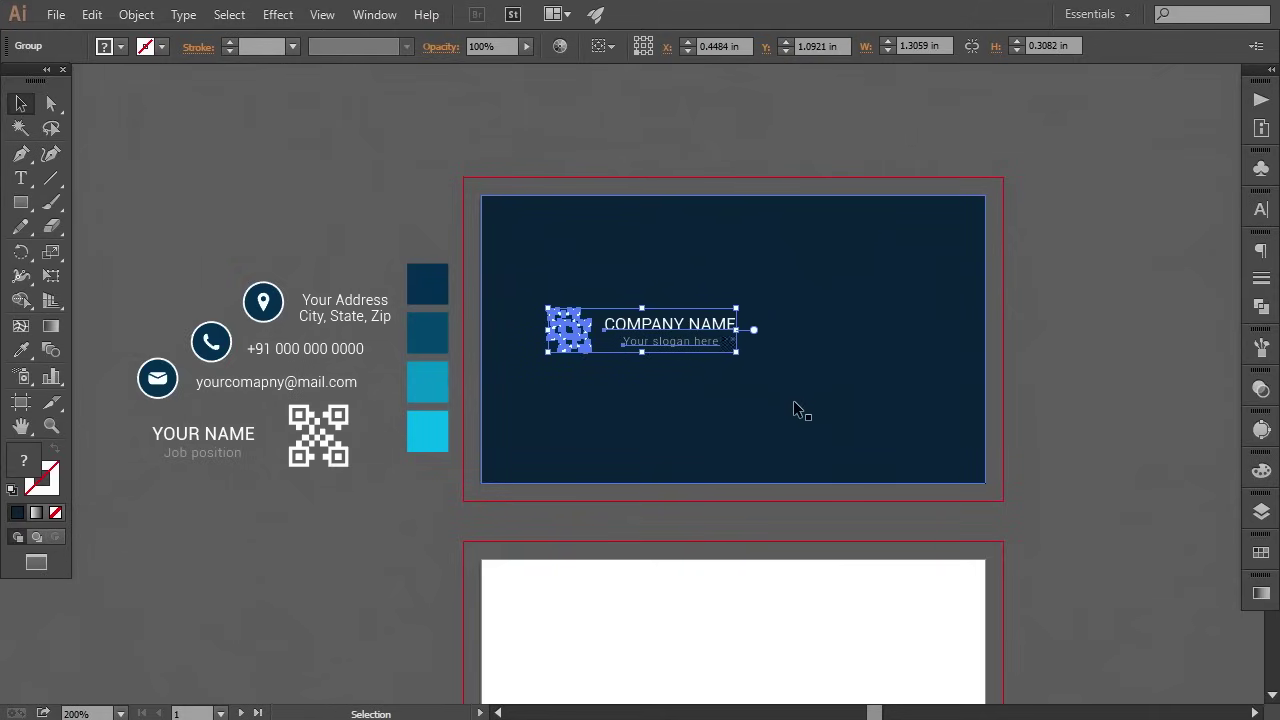
pyautogui.press('Right')
pyautogui.press('Right')
pyautogui.press('Right')
pyautogui.press('Right')
pyautogui.press('Down')
pyautogui.press('Down')
pyautogui.press('Down')
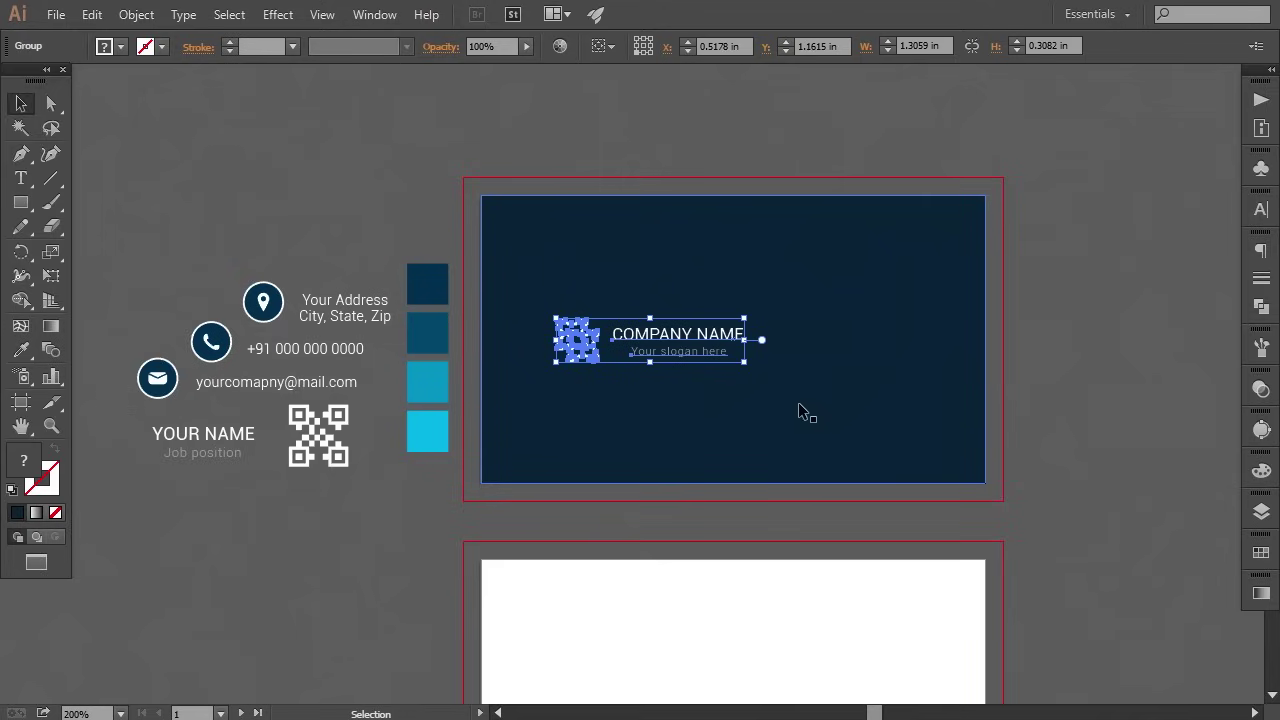
pyautogui.press('Down')
pyautogui.click(1058, 435)
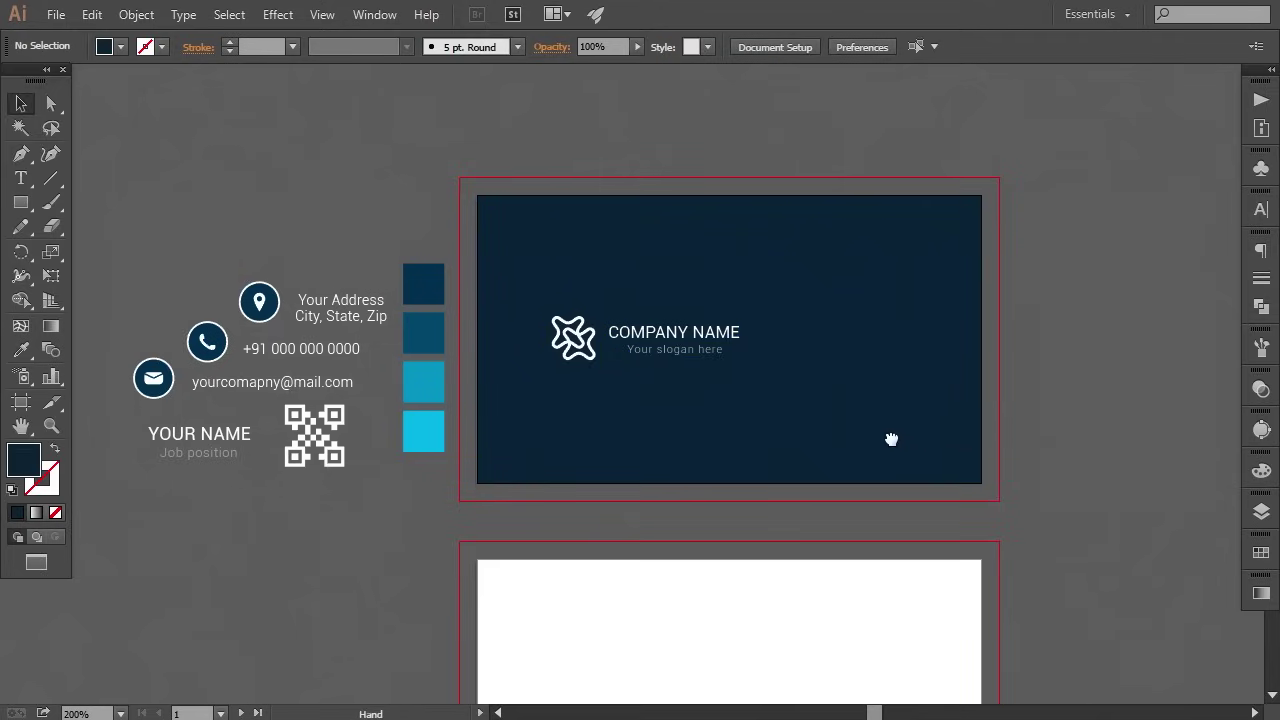
pyautogui.hscroll(1, 880, 445)
pyautogui.hscroll(1, 595, 340)
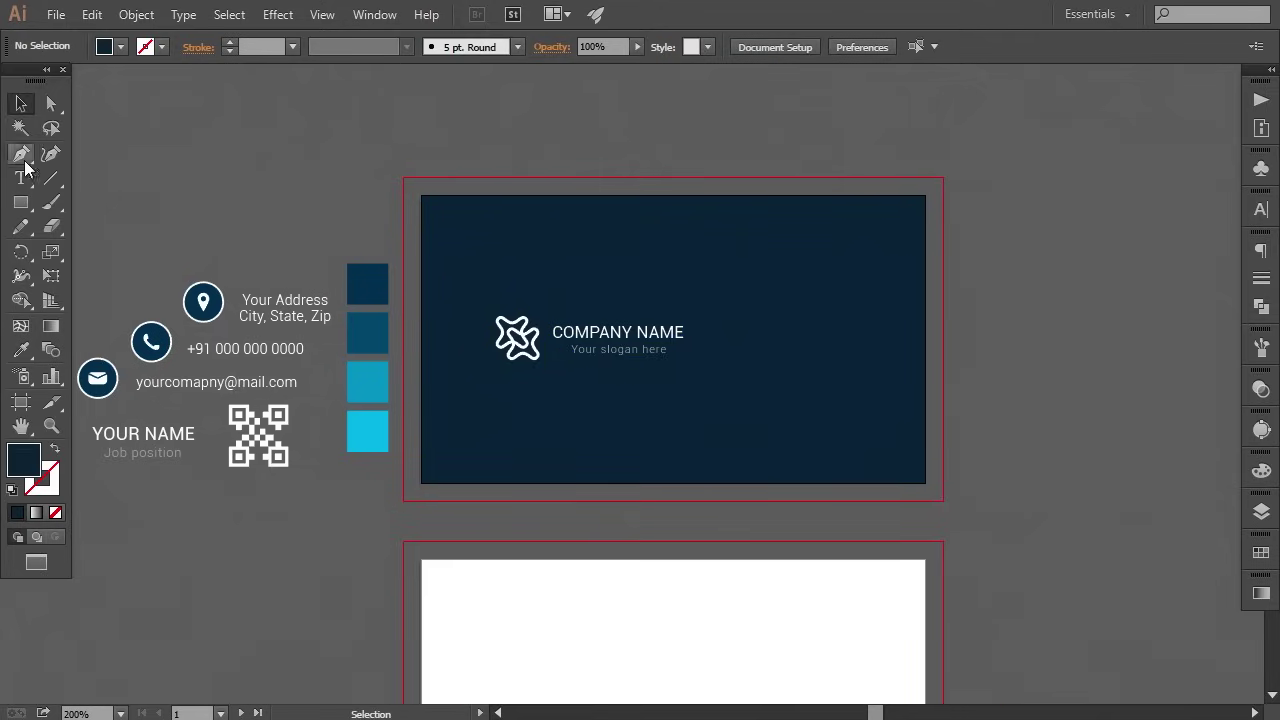
# Draw a triangle on the card's bottom edge with the Pen tool and fill it dark blue.
pyautogui.click(21, 155)
pyautogui.hscroll(1, 700, 429)
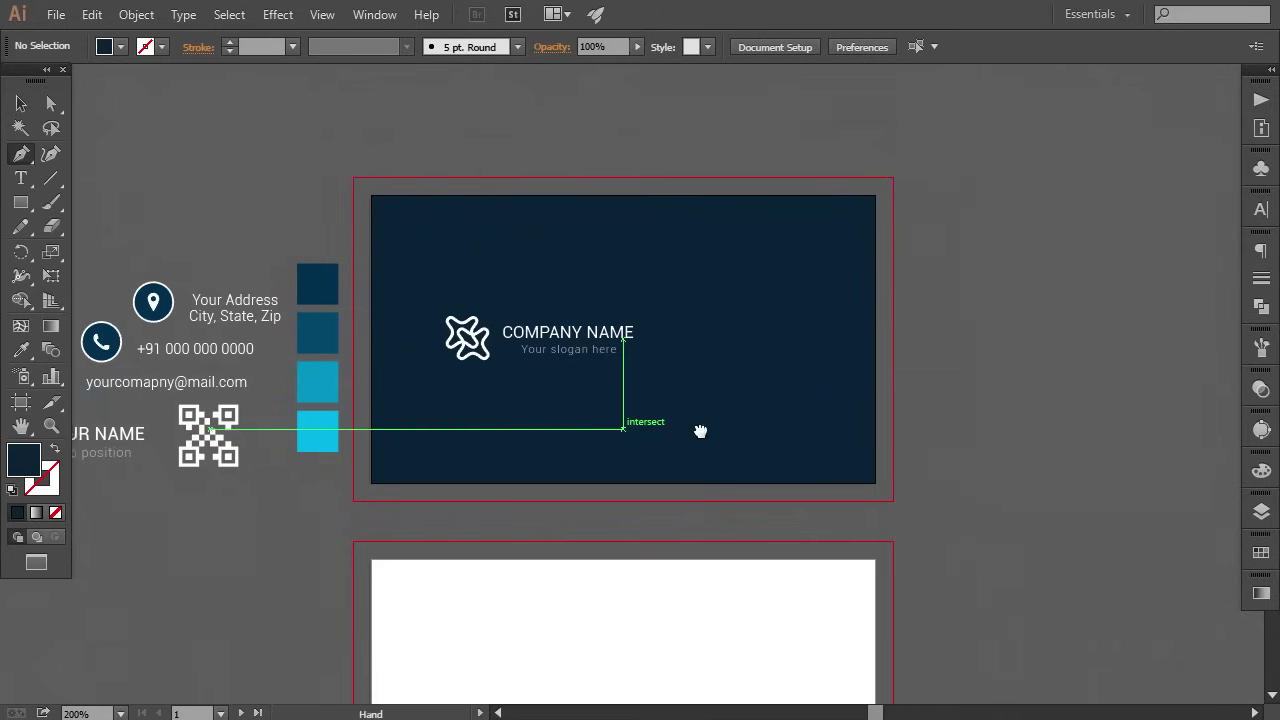
pyautogui.click(620, 482)
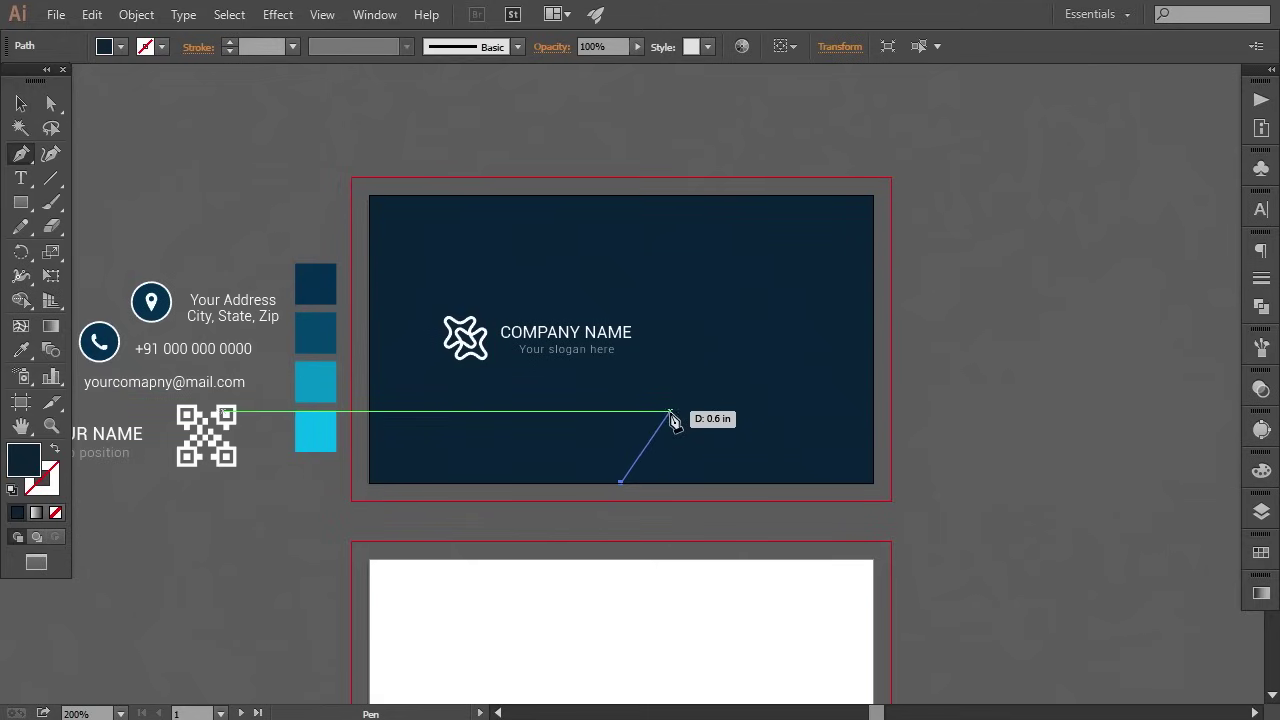
pyautogui.click(670, 412)
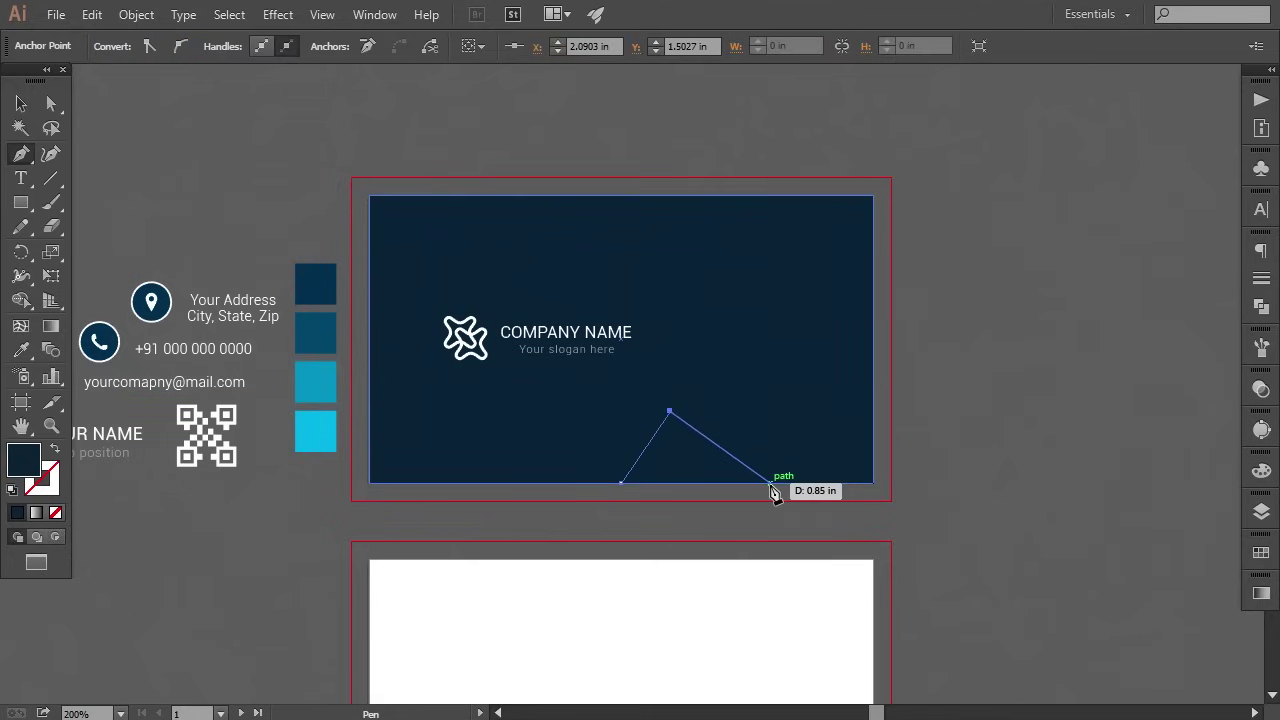
pyautogui.click(770, 482)
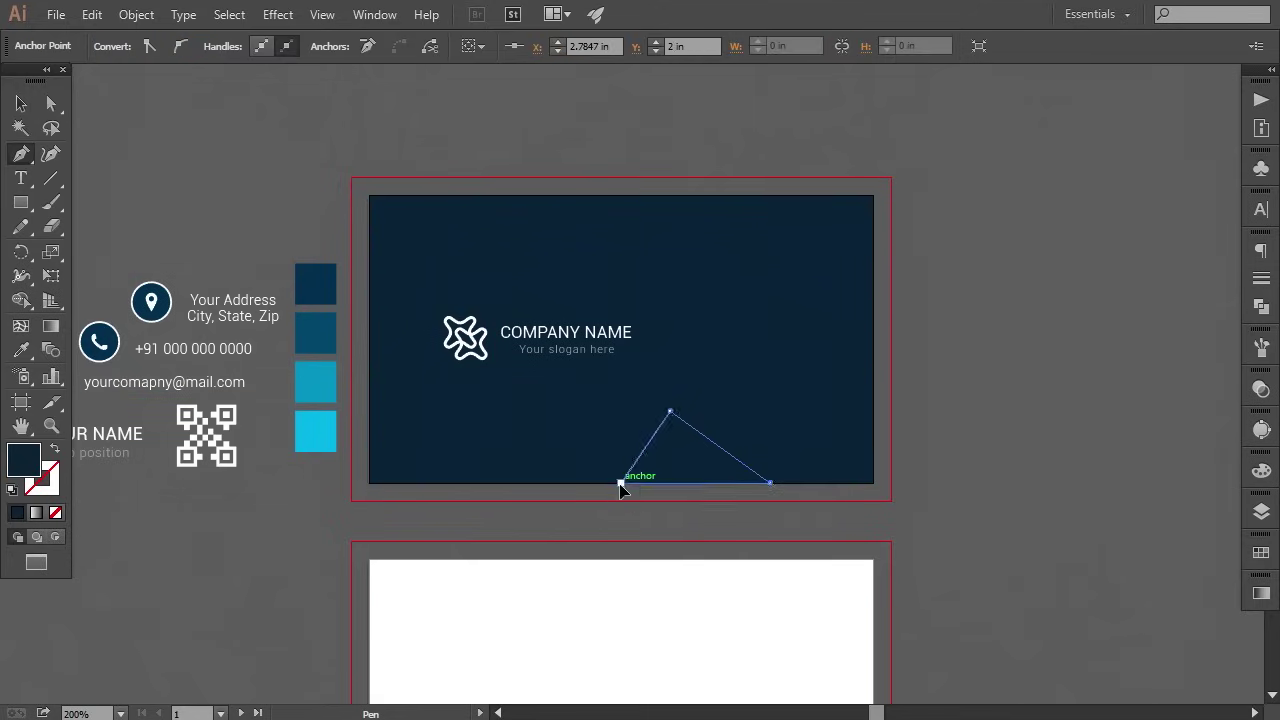
pyautogui.press('space')
pyautogui.moveTo(354, 468); pyautogui.dragTo(404, 486)
pyautogui.click(21, 349)
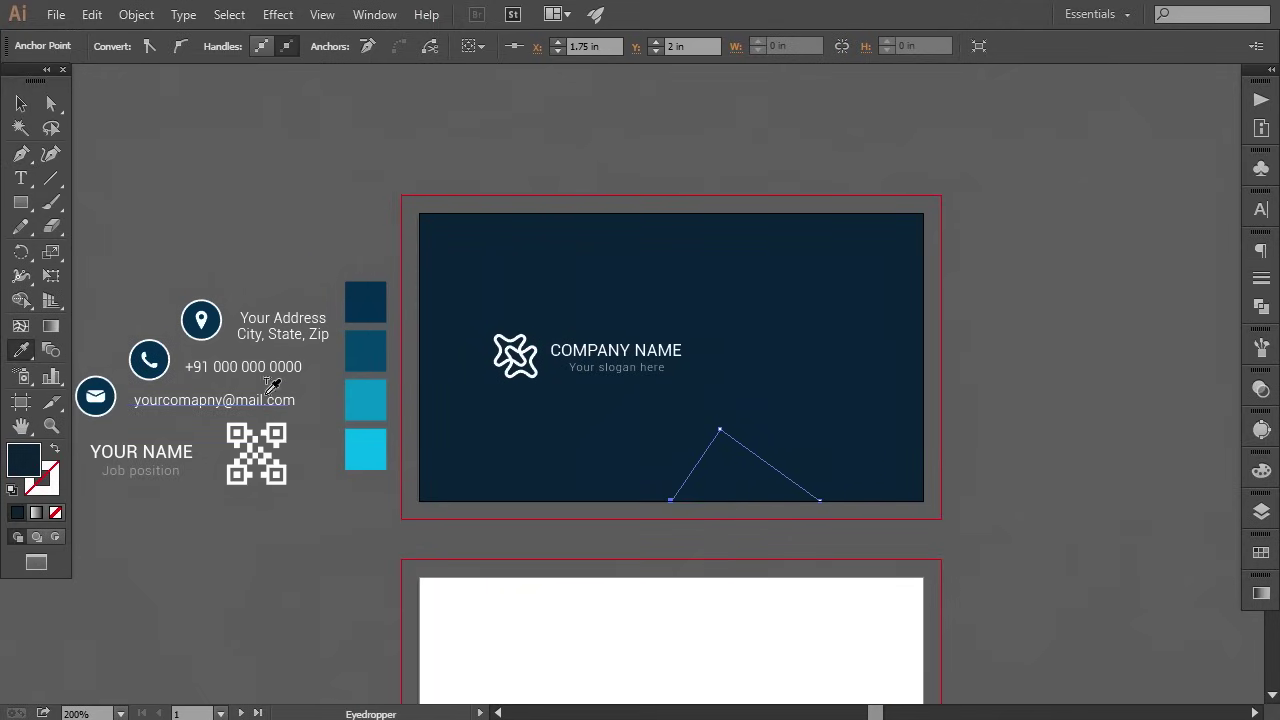
pyautogui.click(376, 360)
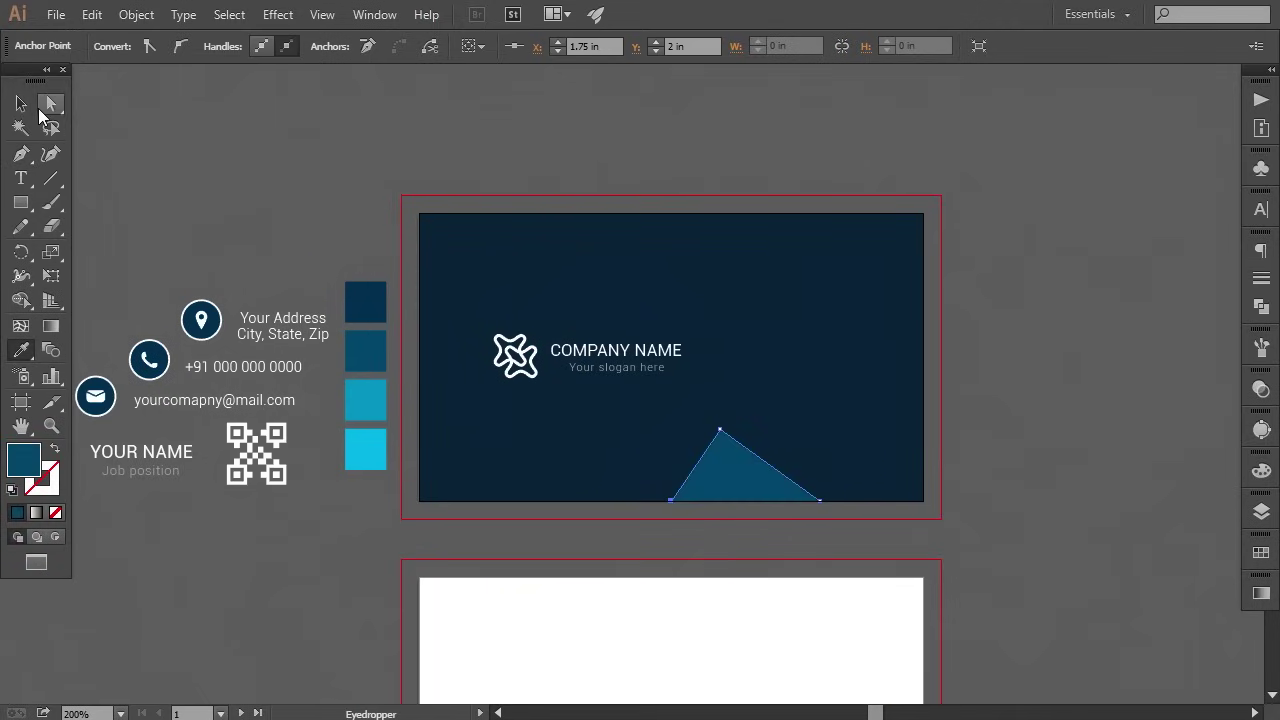
pyautogui.click(51, 103)
pyautogui.click(151, 199)
# Add a four-point shape beside the triangle, filled with the darkest blue swatch.
pyautogui.click(21, 153)
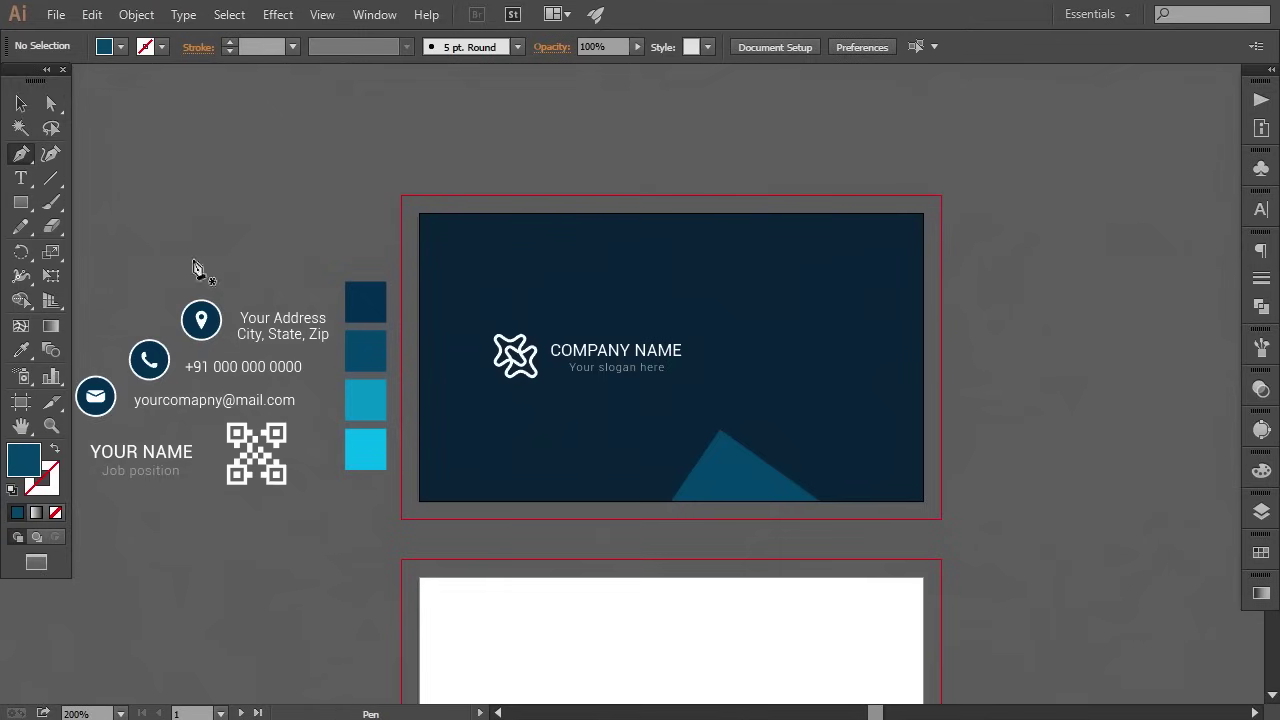
pyautogui.click(721, 431)
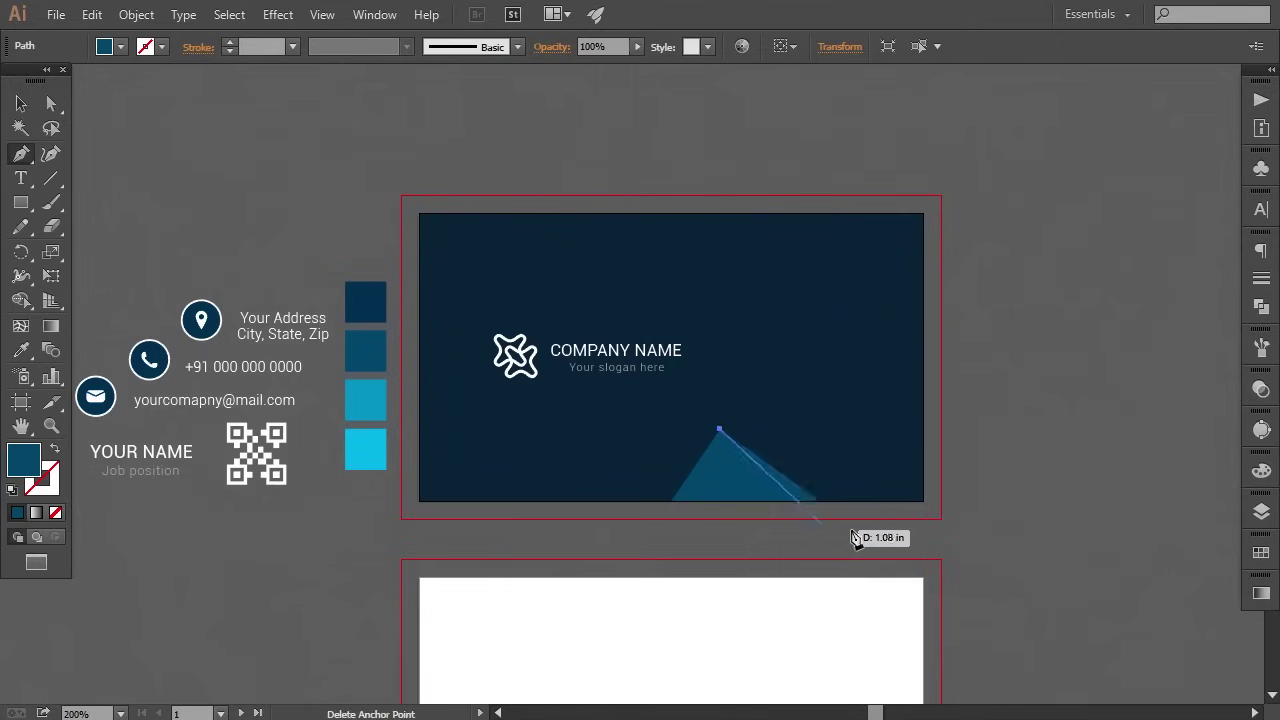
pyautogui.click(819, 500)
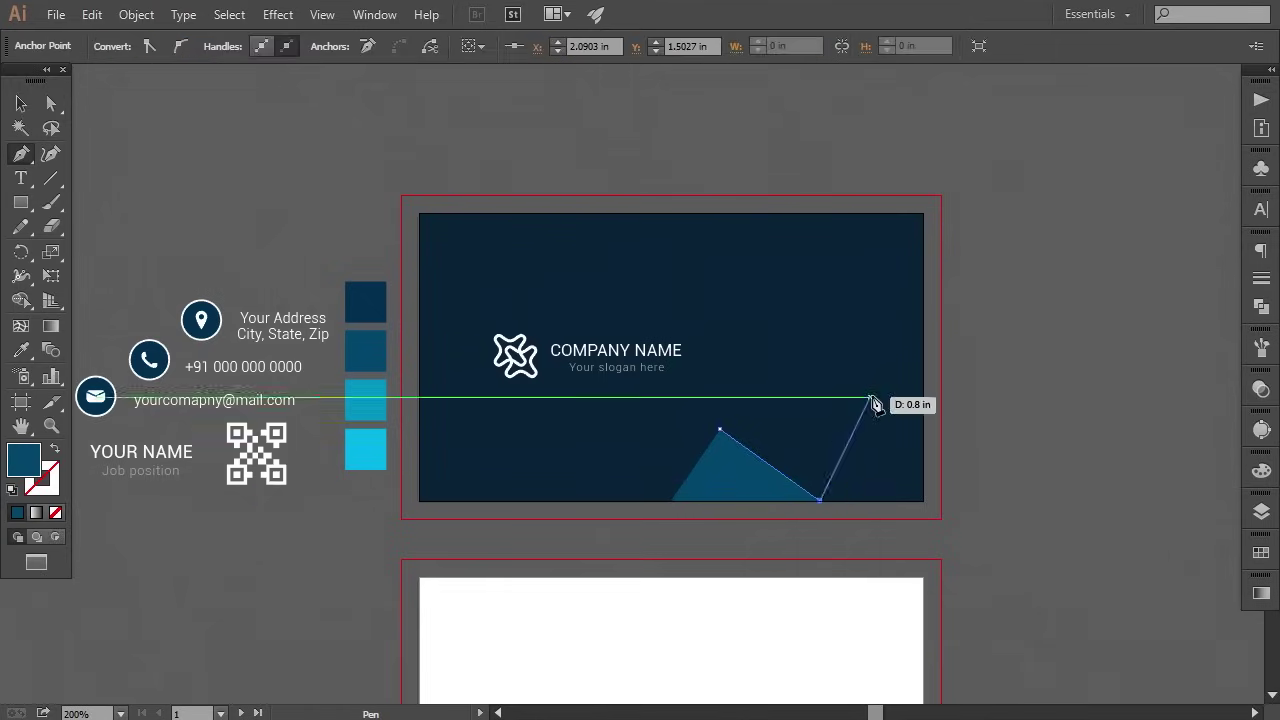
pyautogui.click(858, 421)
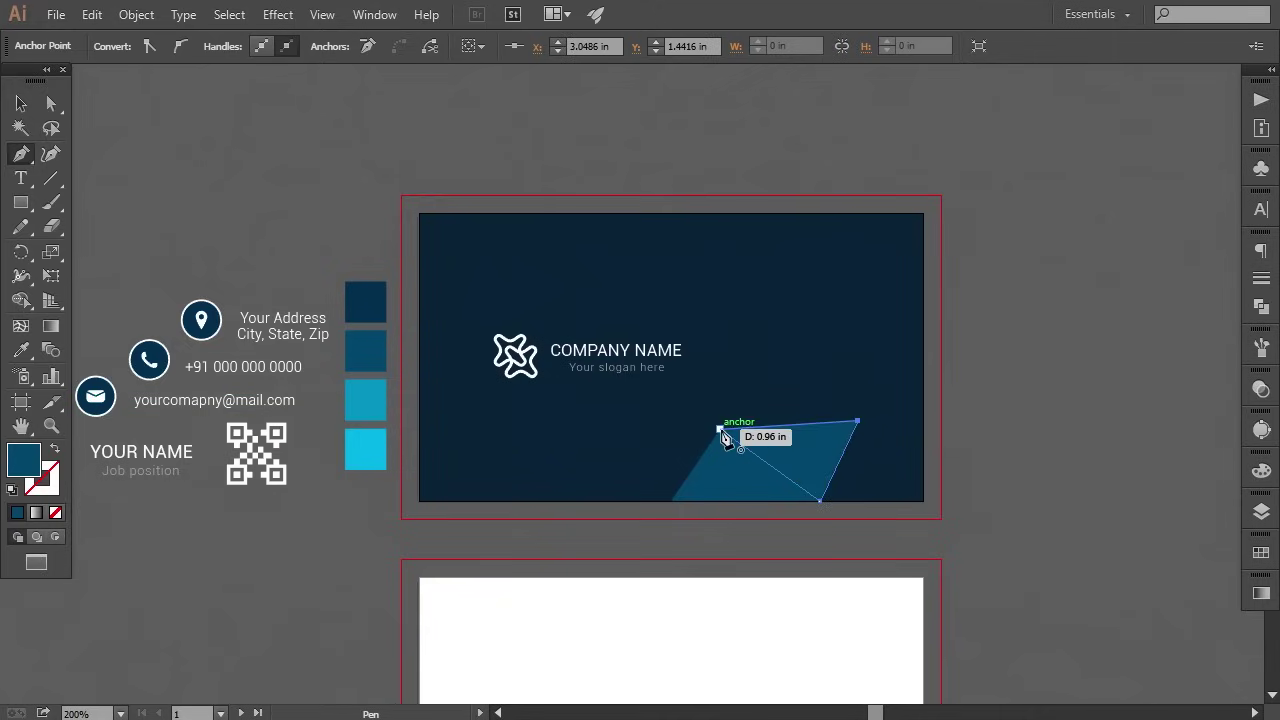
pyautogui.click(720, 429)
pyautogui.click(21, 349)
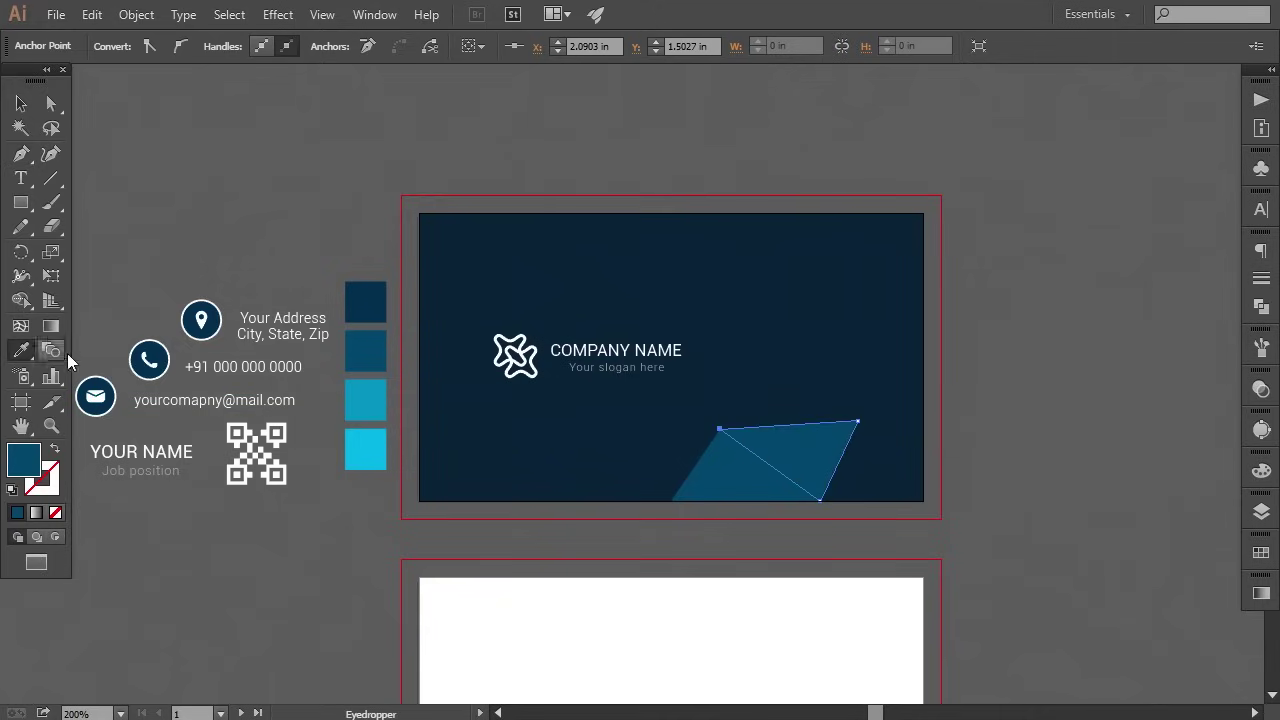
pyautogui.click(365, 300)
pyautogui.click(51, 103)
pyautogui.click(149, 177)
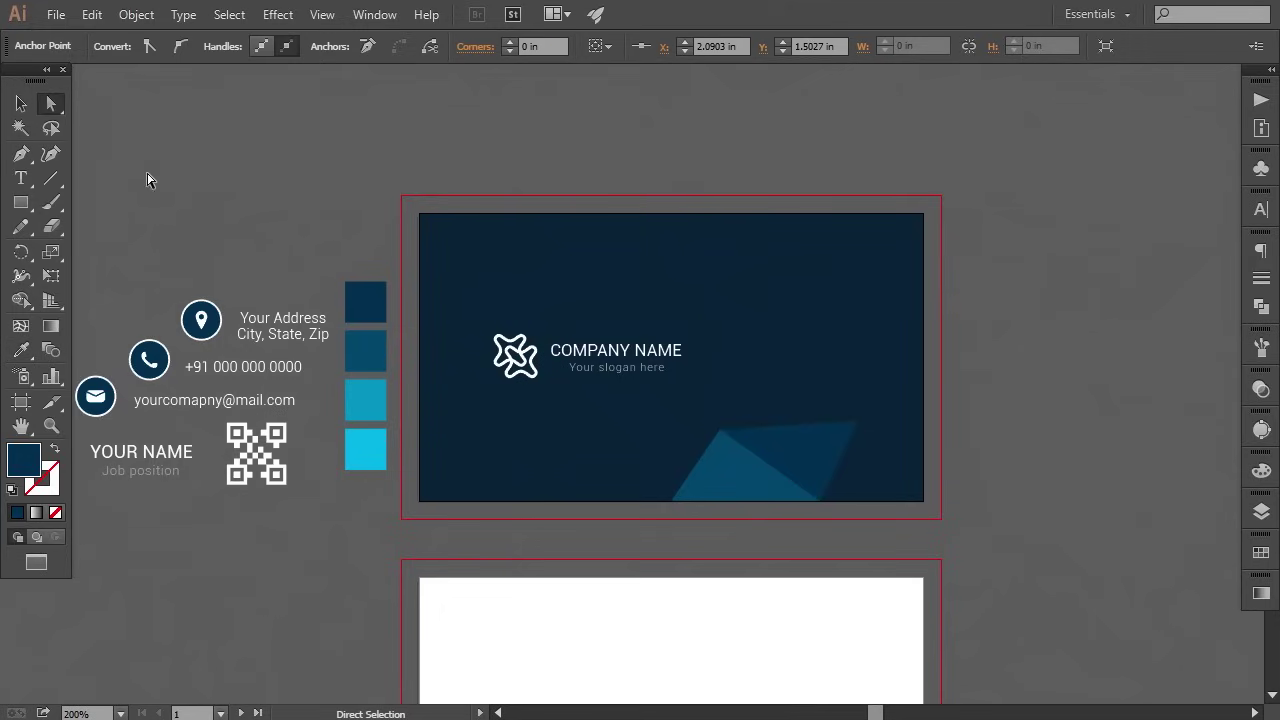
# Draw a teal triangle reaching the card's bottom-right corner.
pyautogui.click(21, 154)
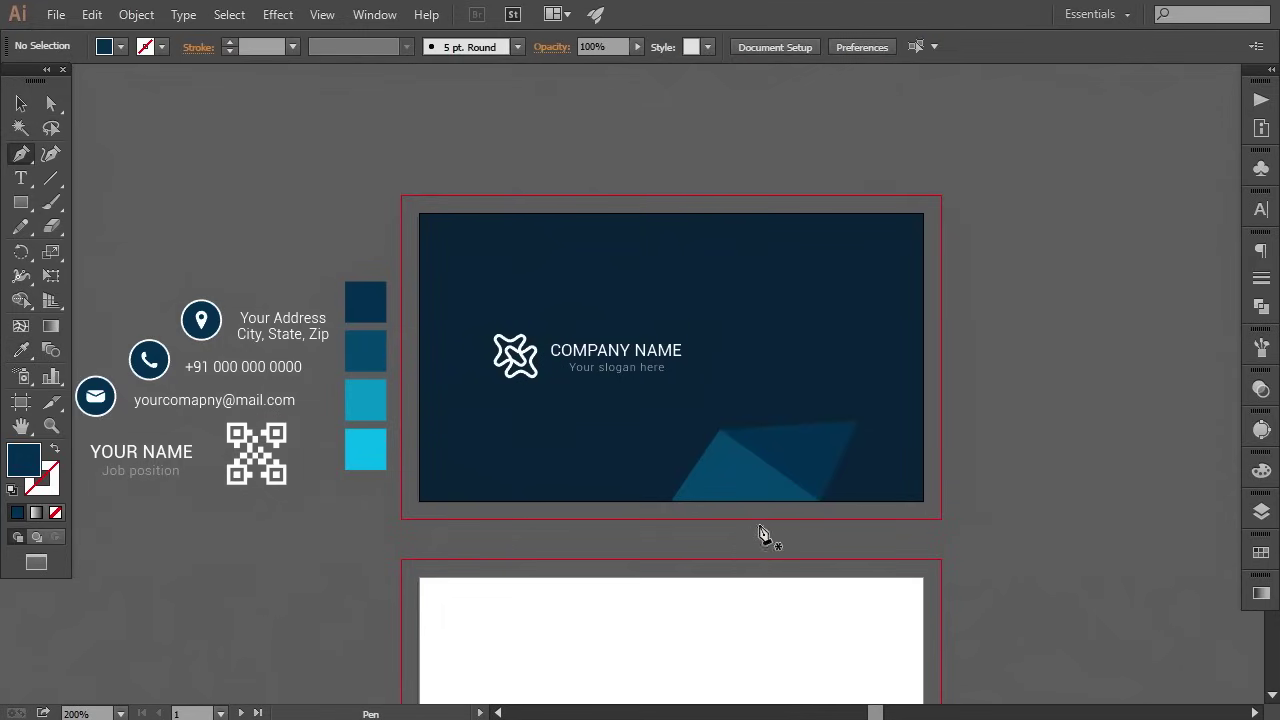
pyautogui.click(820, 500)
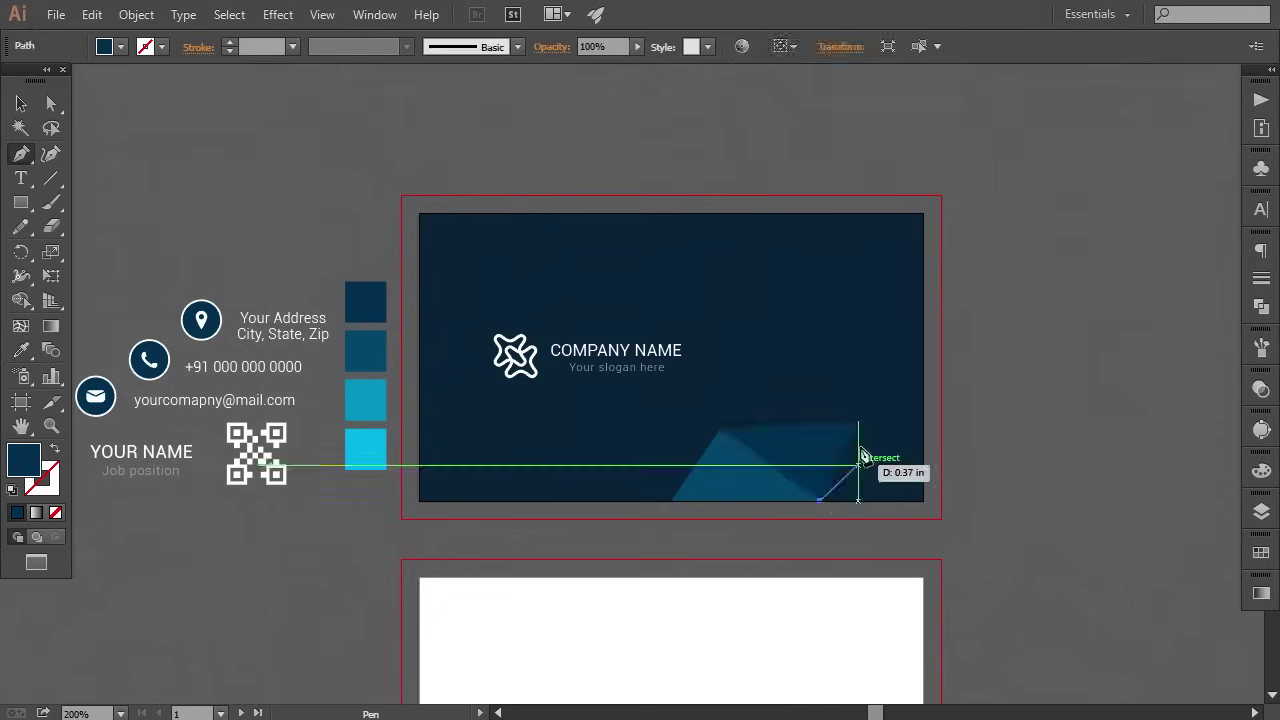
pyautogui.click(857, 421)
pyautogui.click(922, 500)
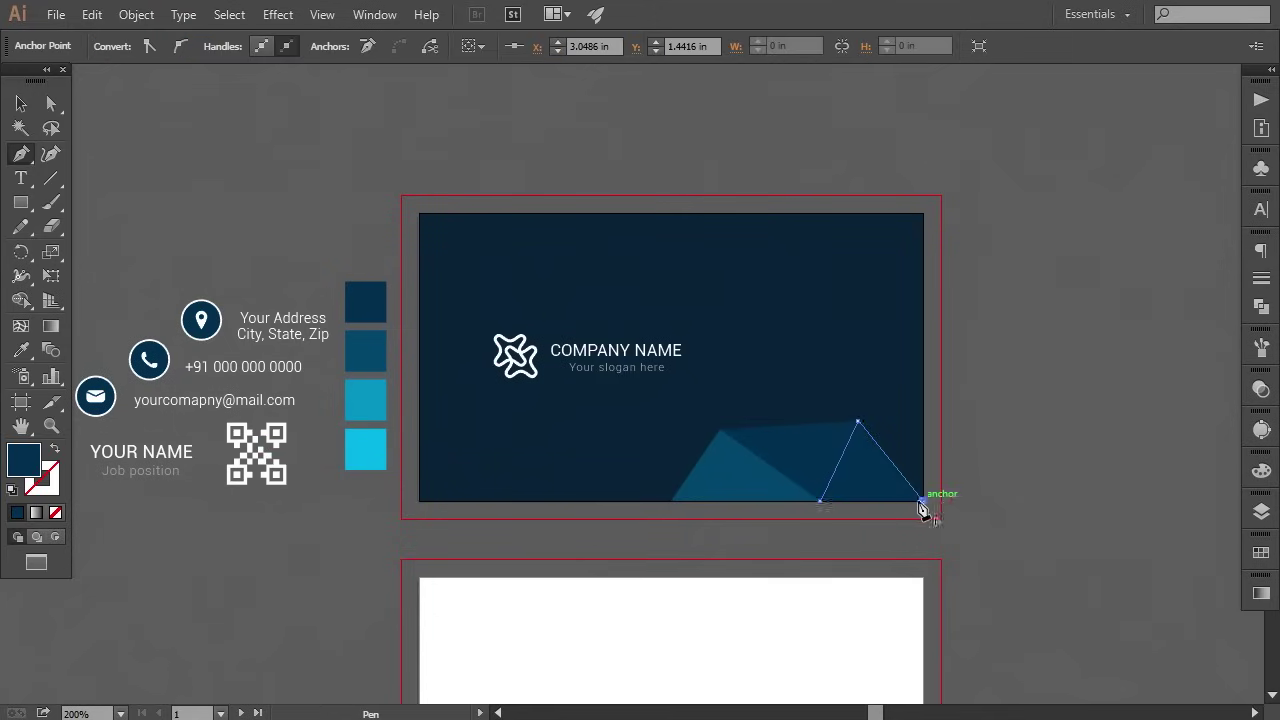
pyautogui.click(820, 500)
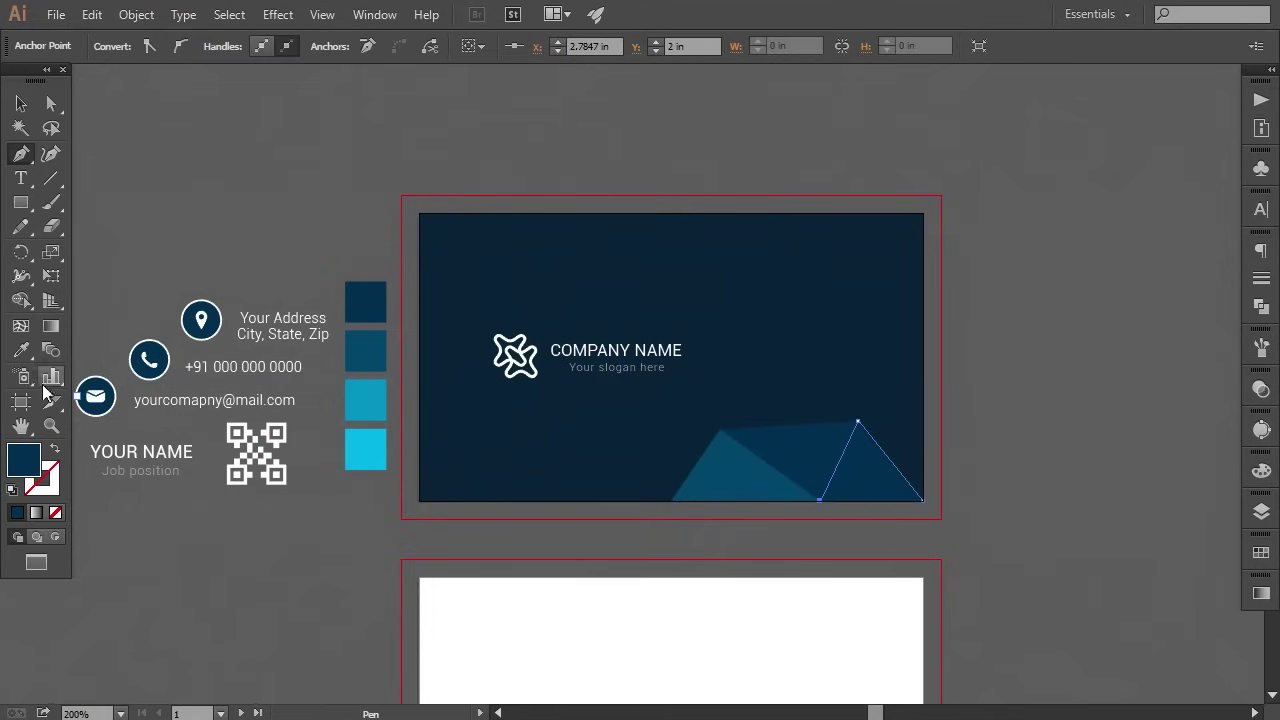
pyautogui.click(21, 349)
pyautogui.click(387, 399)
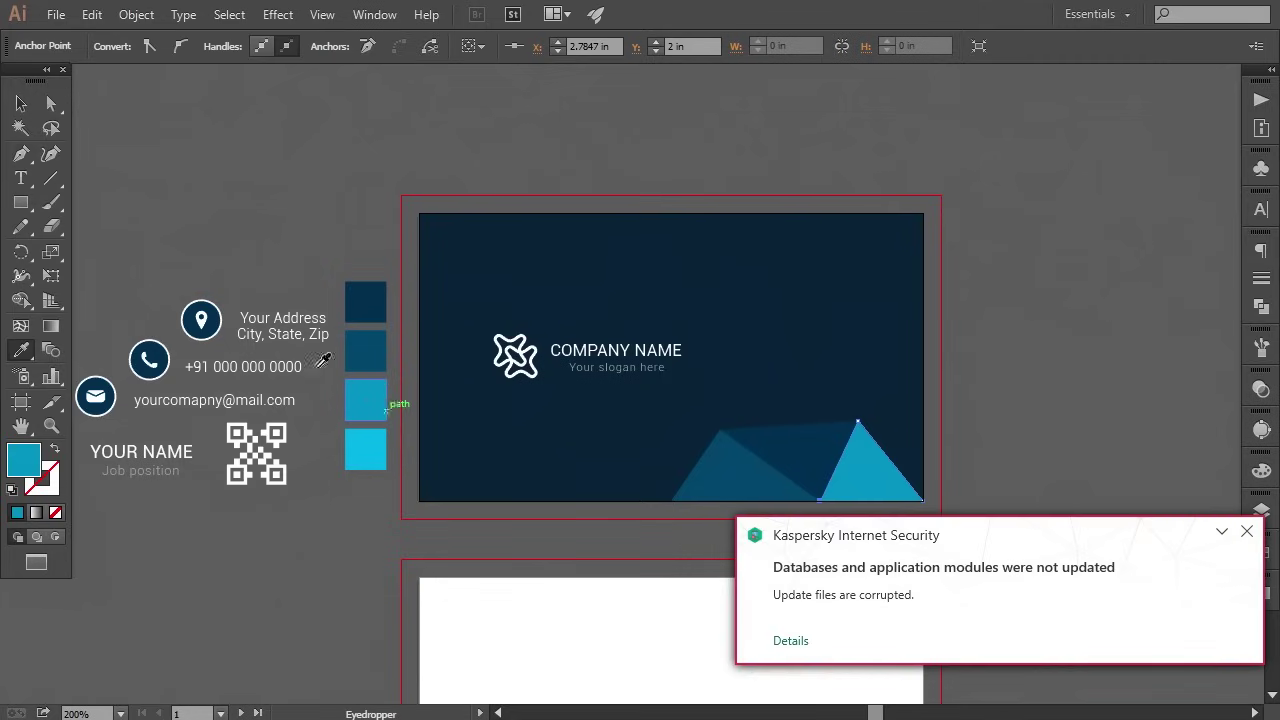
pyautogui.click(51, 103)
pyautogui.click(140, 205)
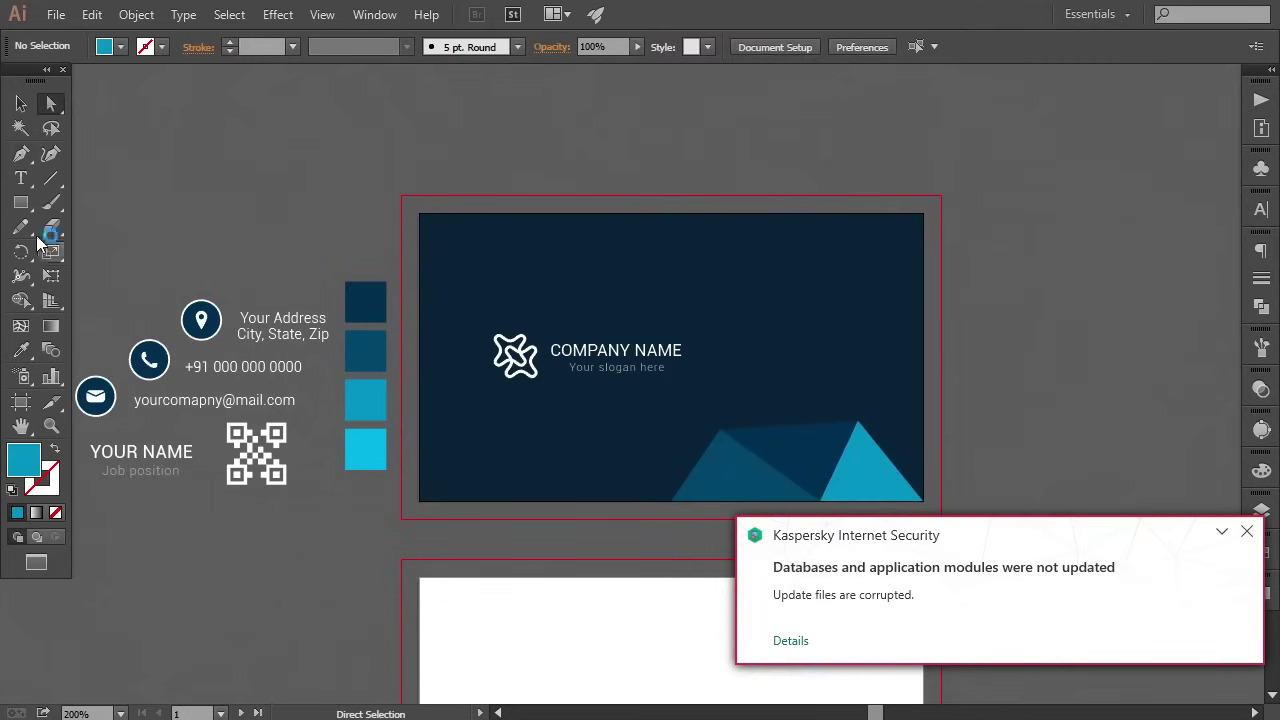
# Draw a bright cyan facet along the card's right edge down to the bottom-right corner.
pyautogui.click(21, 154)
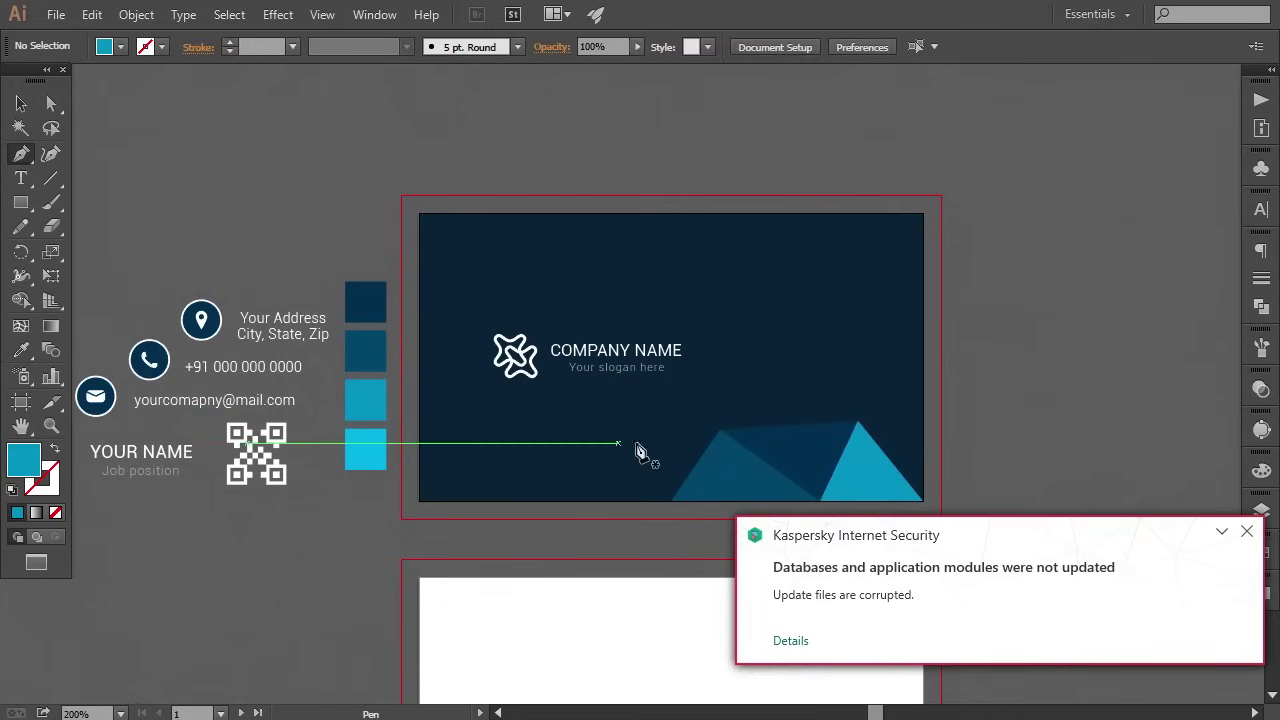
pyautogui.click(1245, 533)
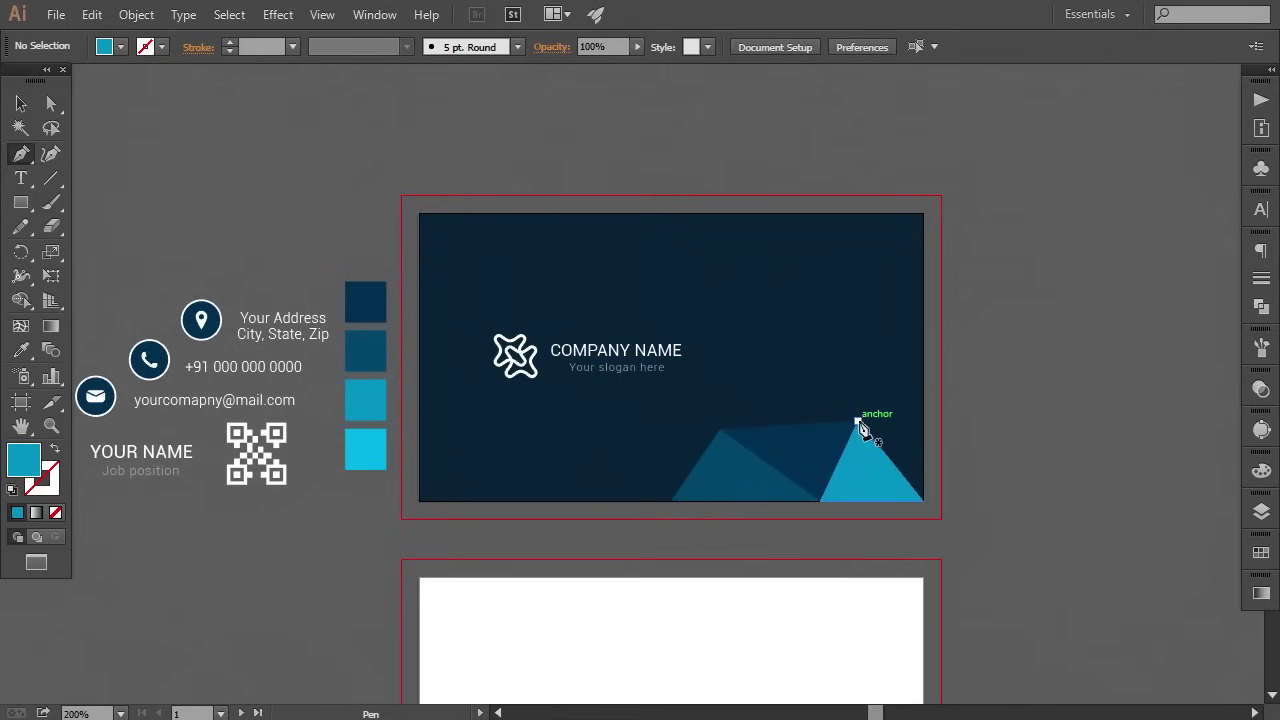
pyautogui.click(858, 421)
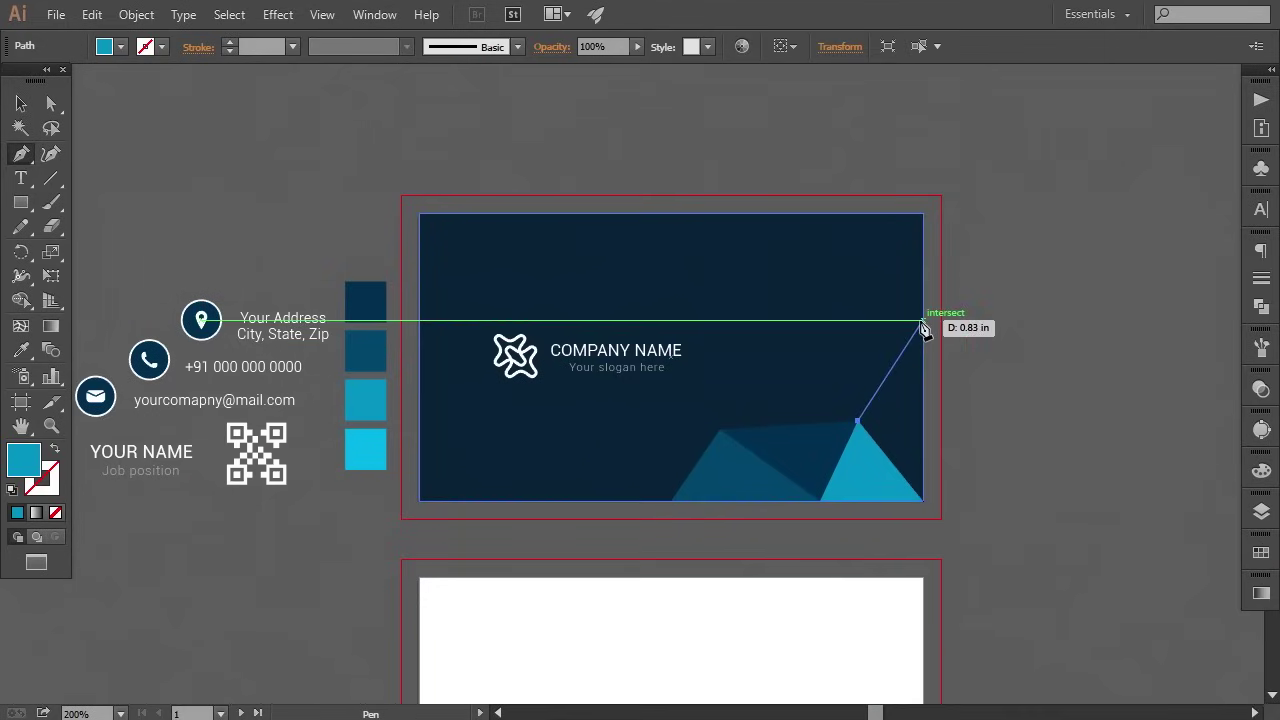
pyautogui.click(922, 323)
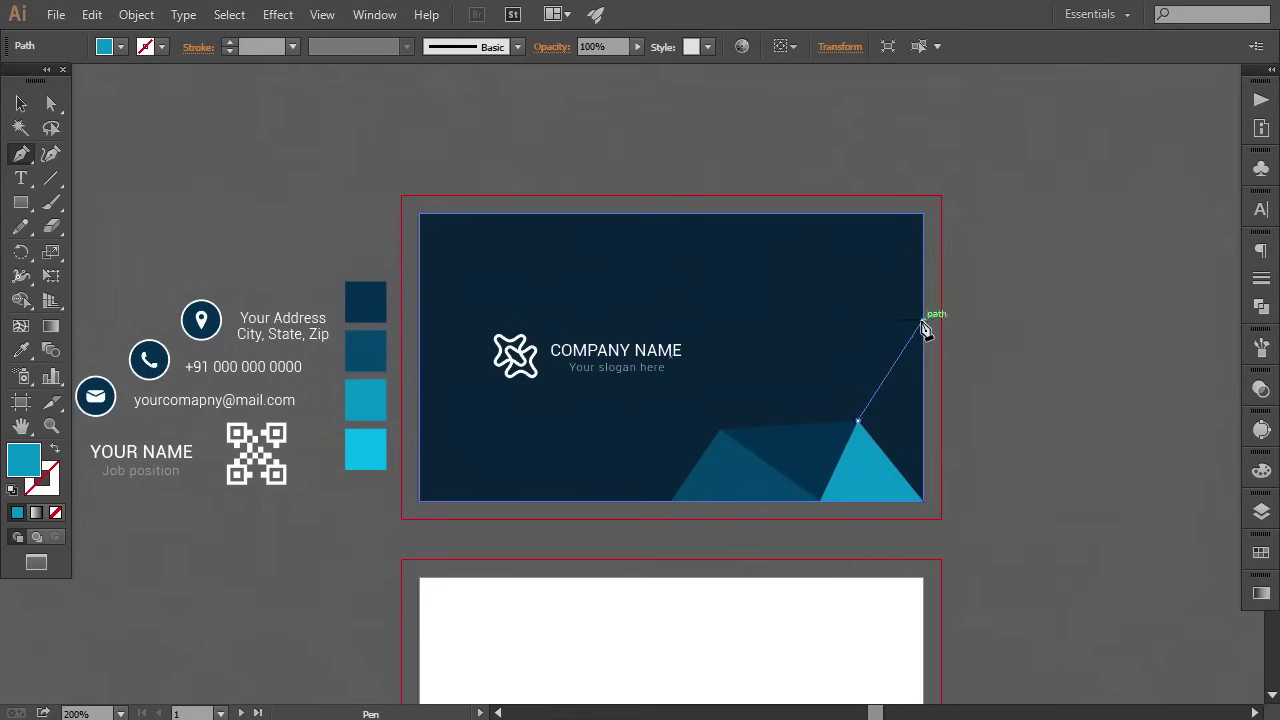
pyautogui.click(922, 501)
pyautogui.click(860, 422)
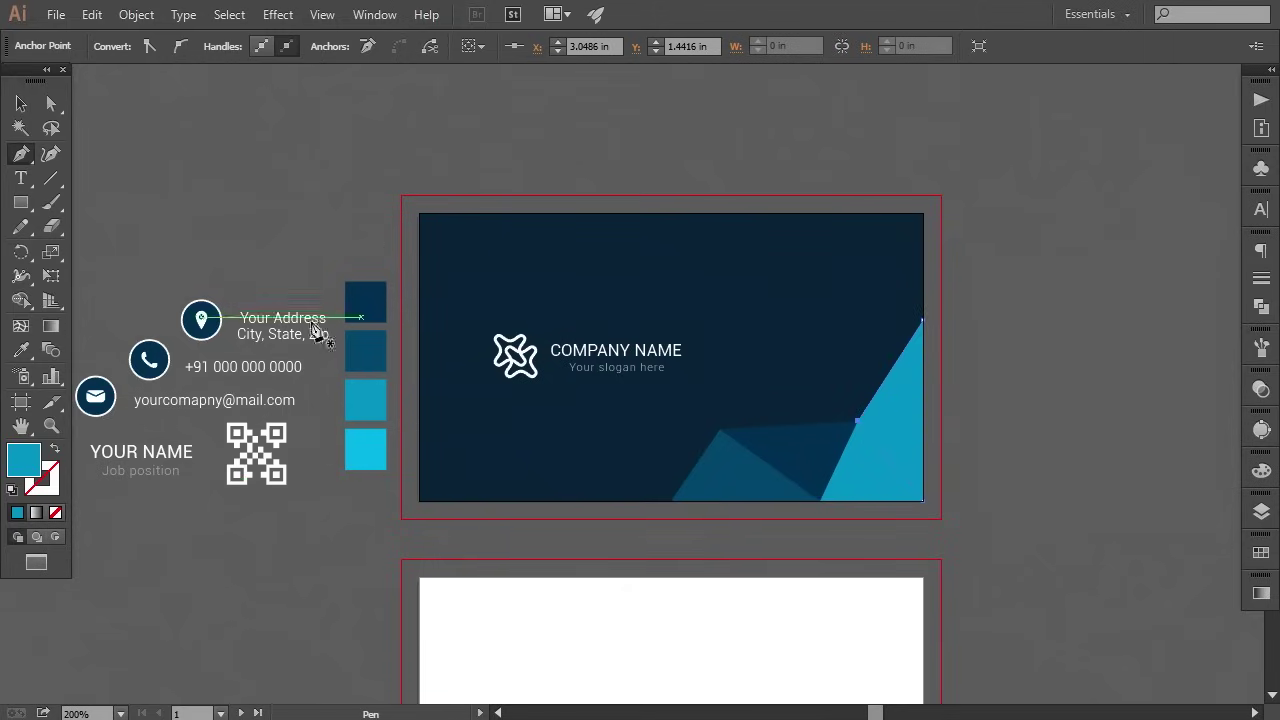
pyautogui.click(21, 350)
pyautogui.click(365, 449)
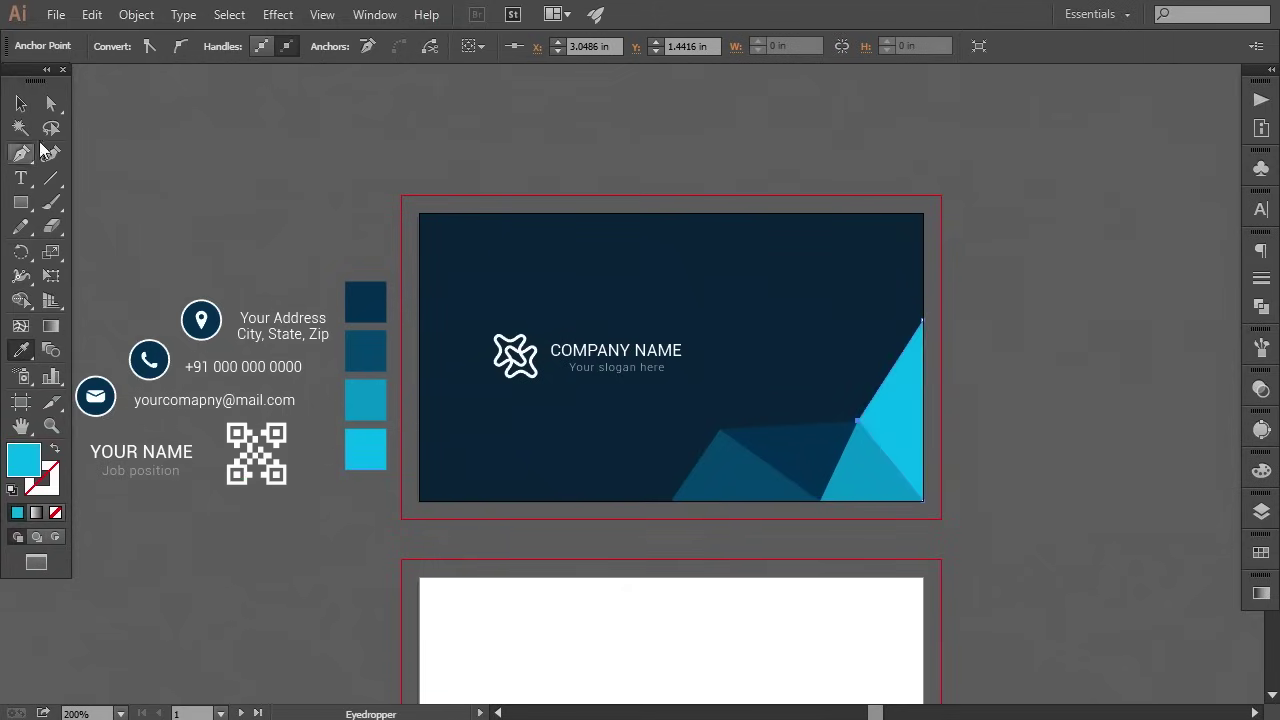
pyautogui.click(51, 103)
pyautogui.click(119, 181)
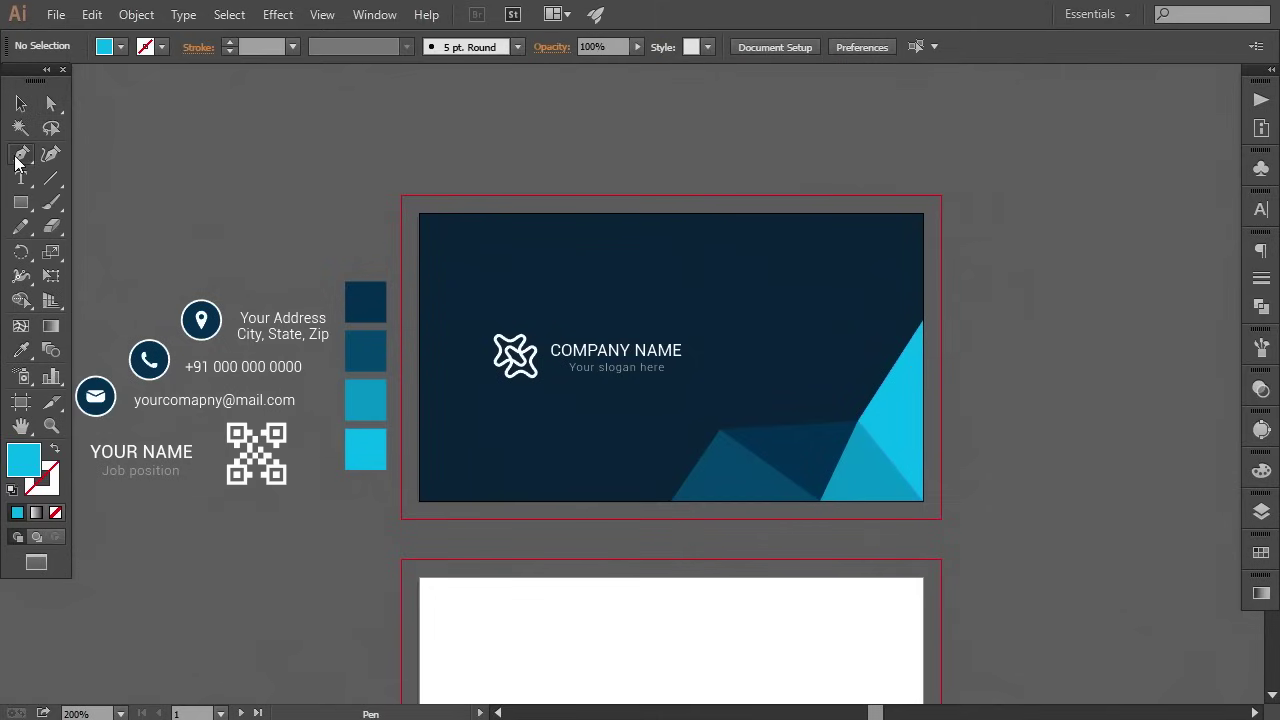
# Add a teal triangle rising higher up the card above the dark facet.
pyautogui.click(18, 158)
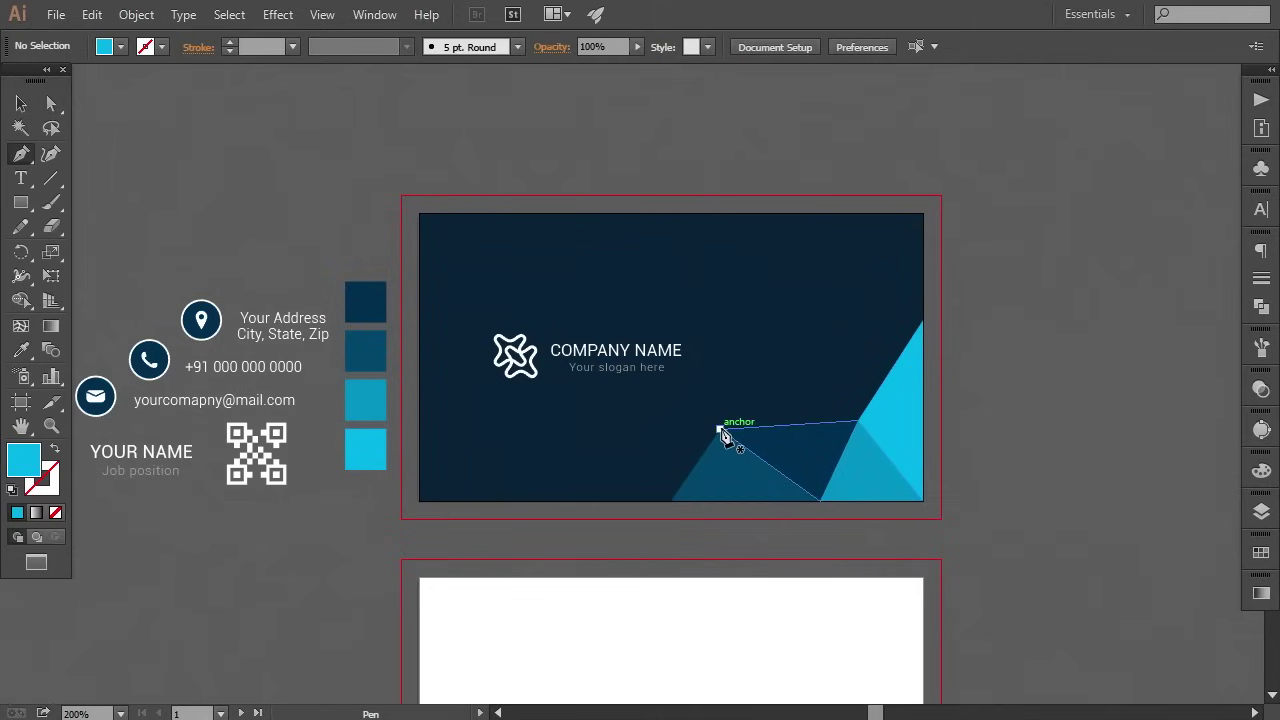
pyautogui.click(721, 430)
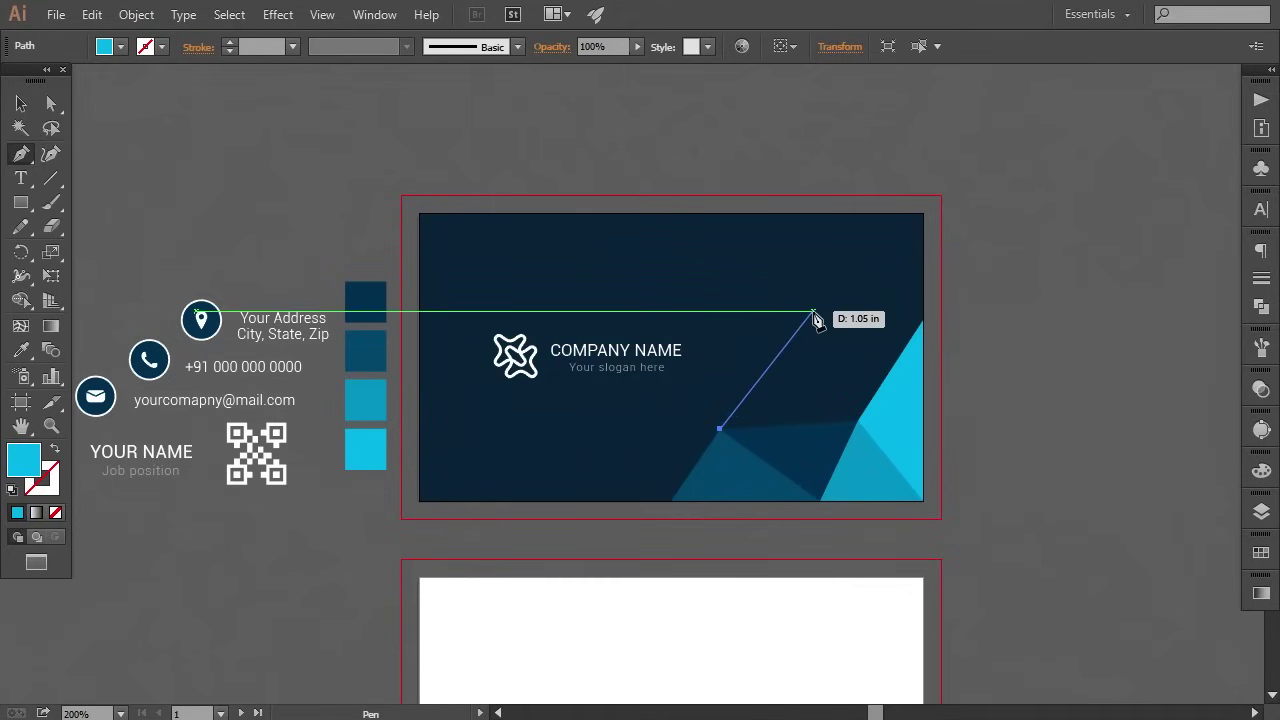
pyautogui.click(819, 317)
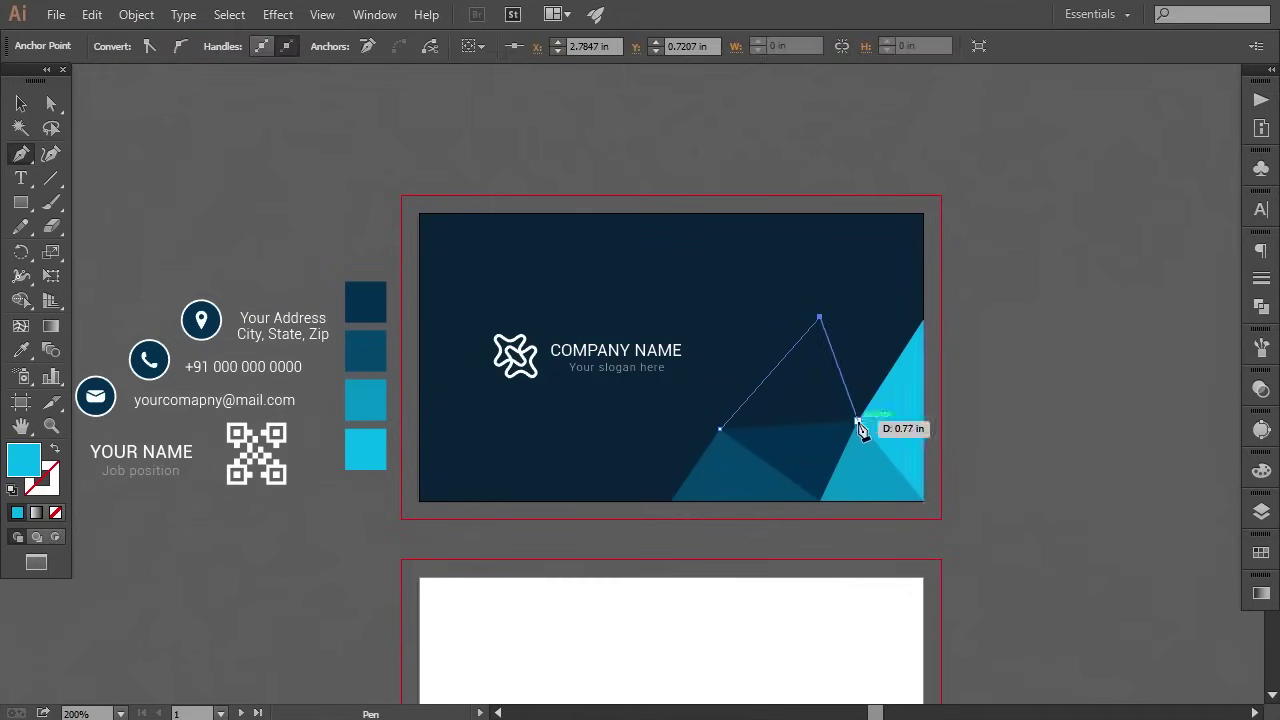
pyautogui.click(858, 422)
pyautogui.click(720, 430)
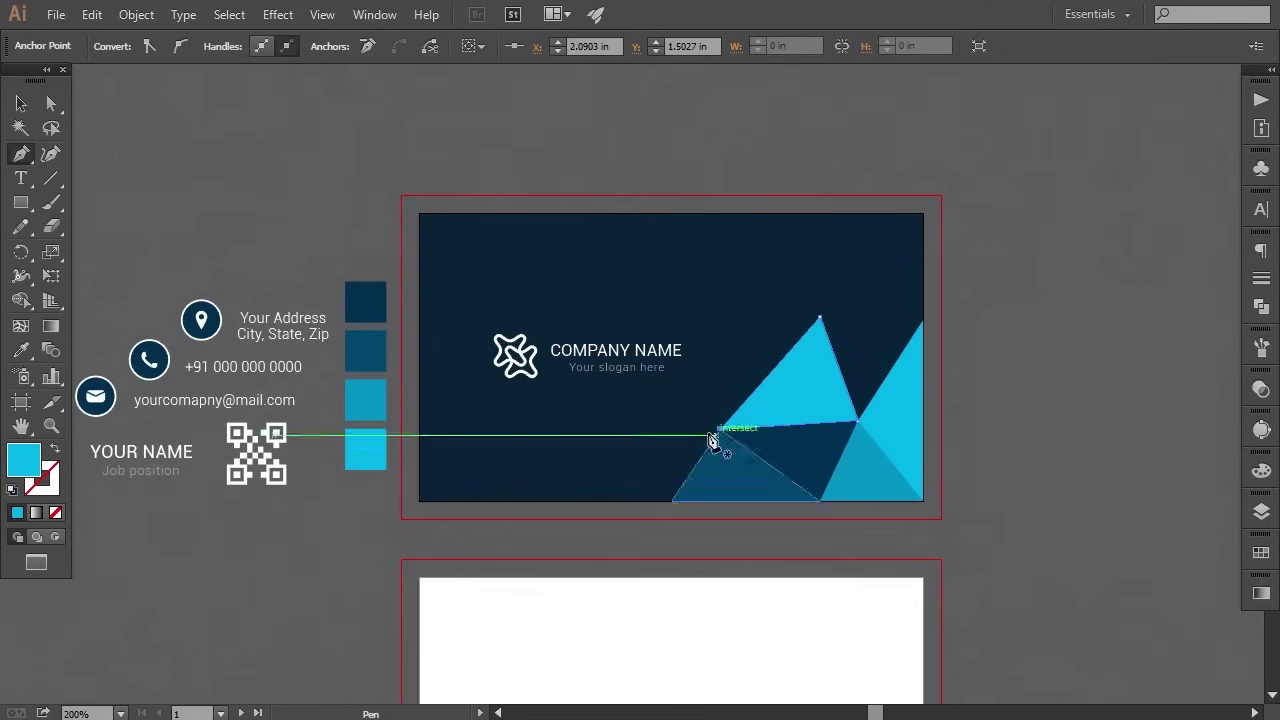
pyautogui.click(21, 350)
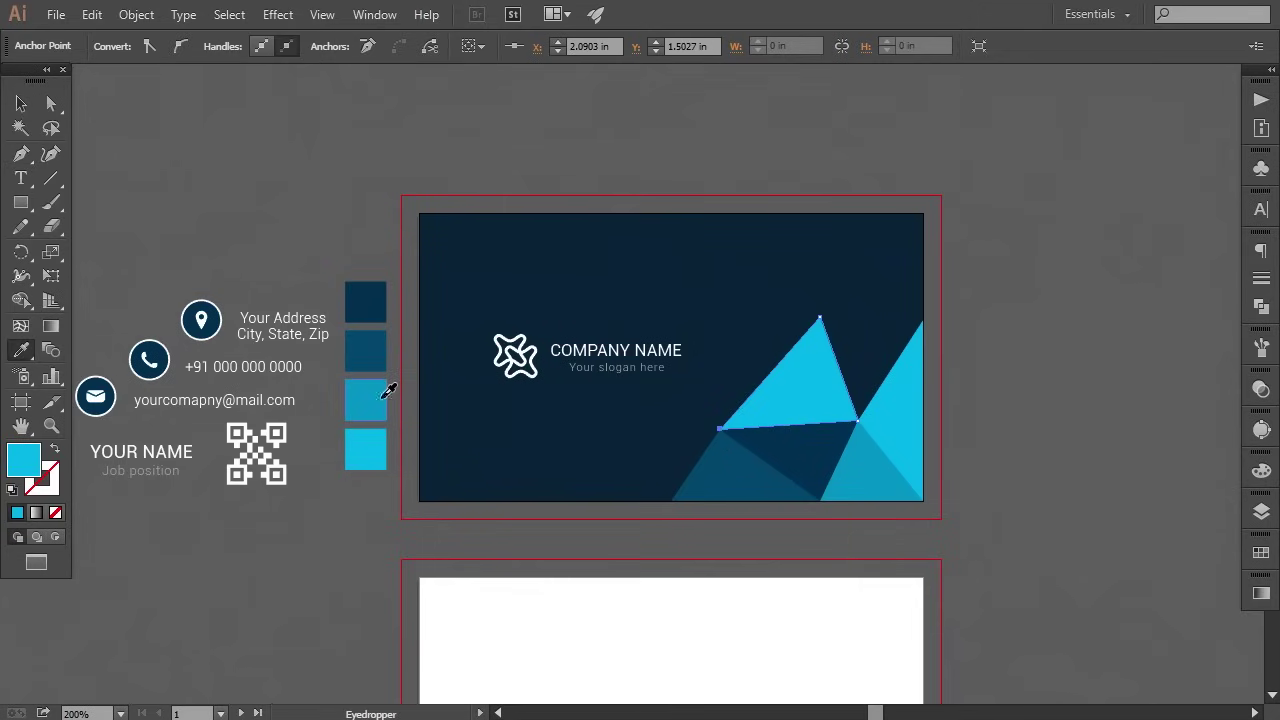
pyautogui.click(378, 398)
pyautogui.click(50, 104)
# Draw a facet from the upper triangle's apex to the card's top-right corner and right edge.
pyautogui.click(125, 166)
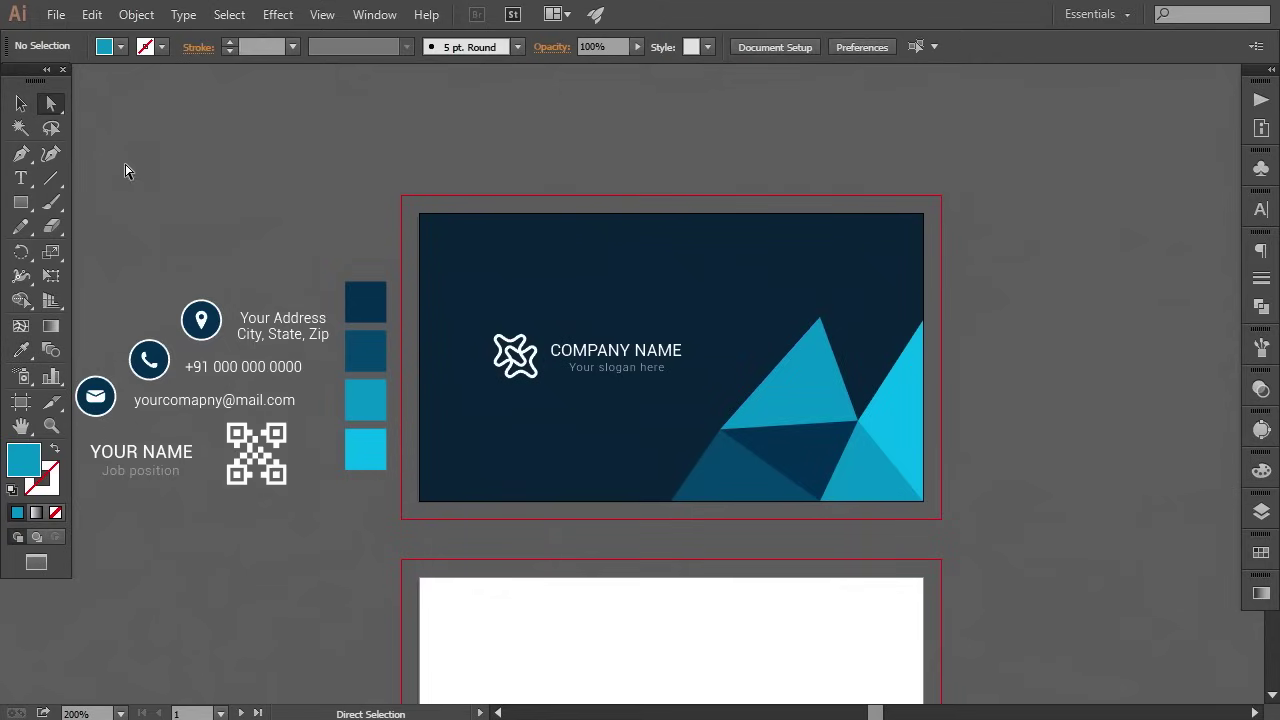
pyautogui.click(21, 154)
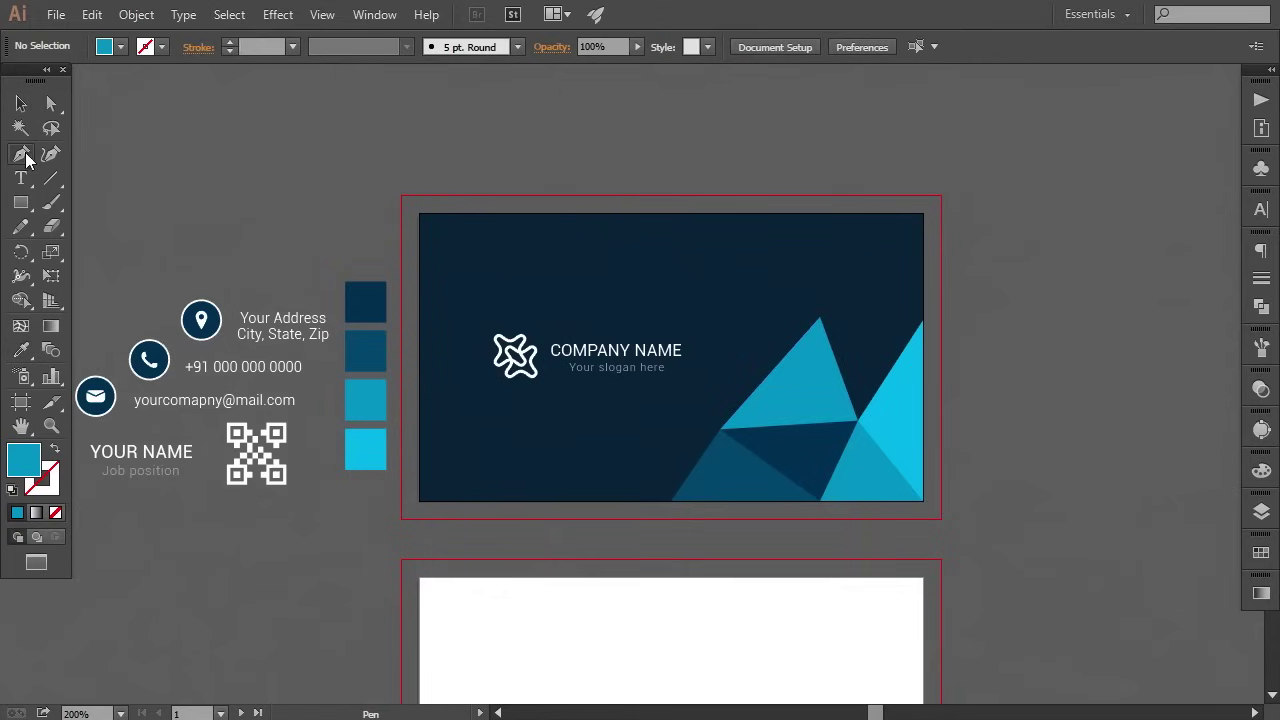
pyautogui.click(820, 316)
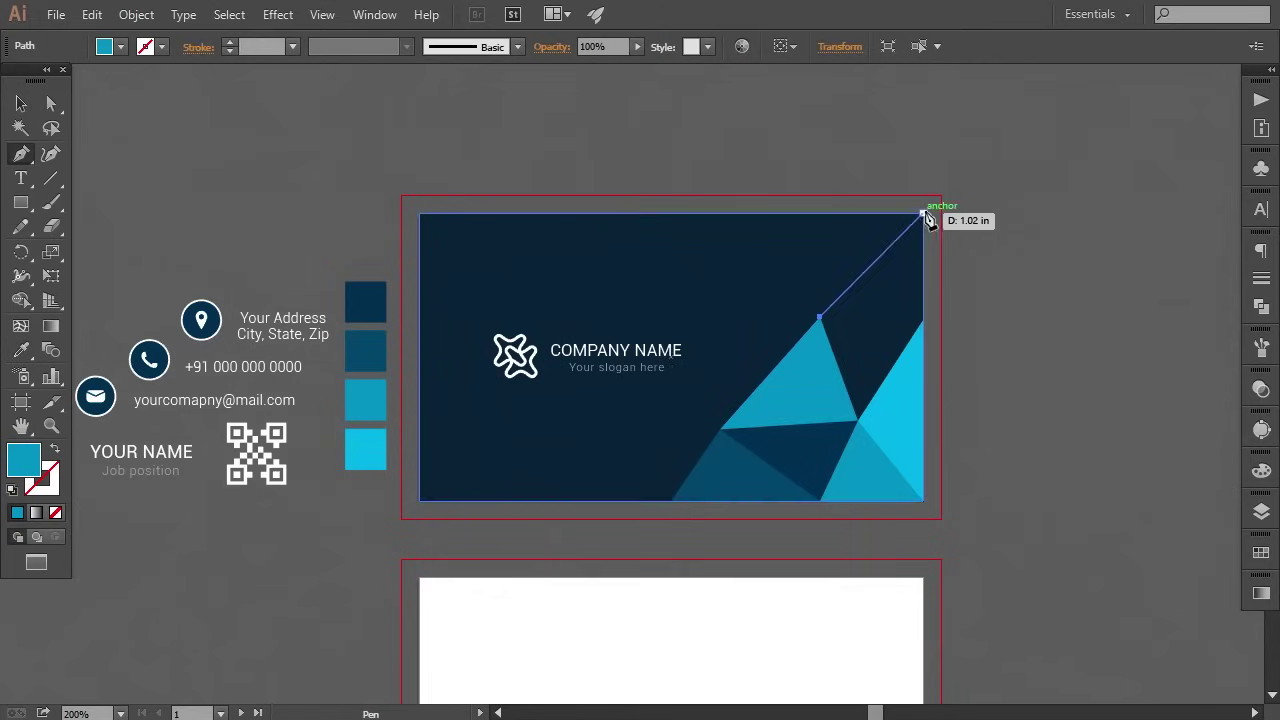
pyautogui.click(921, 213)
pyautogui.click(921, 321)
pyautogui.click(857, 422)
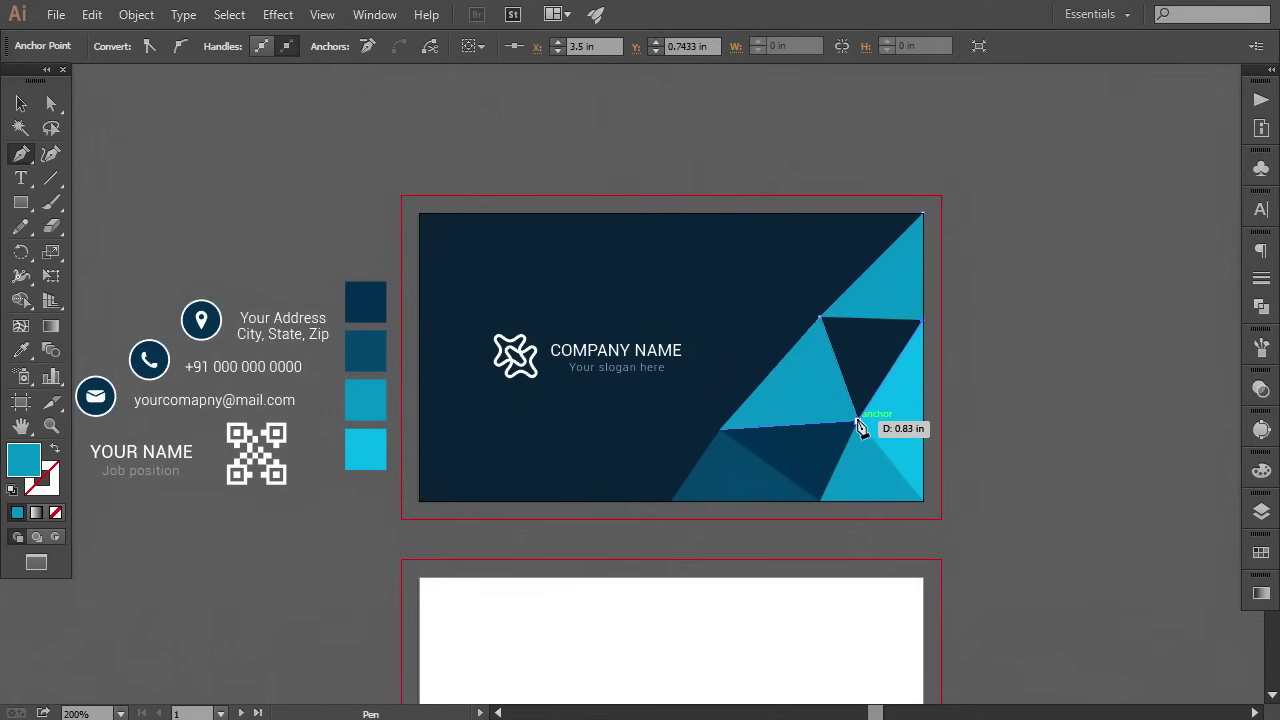
pyautogui.click(819, 318)
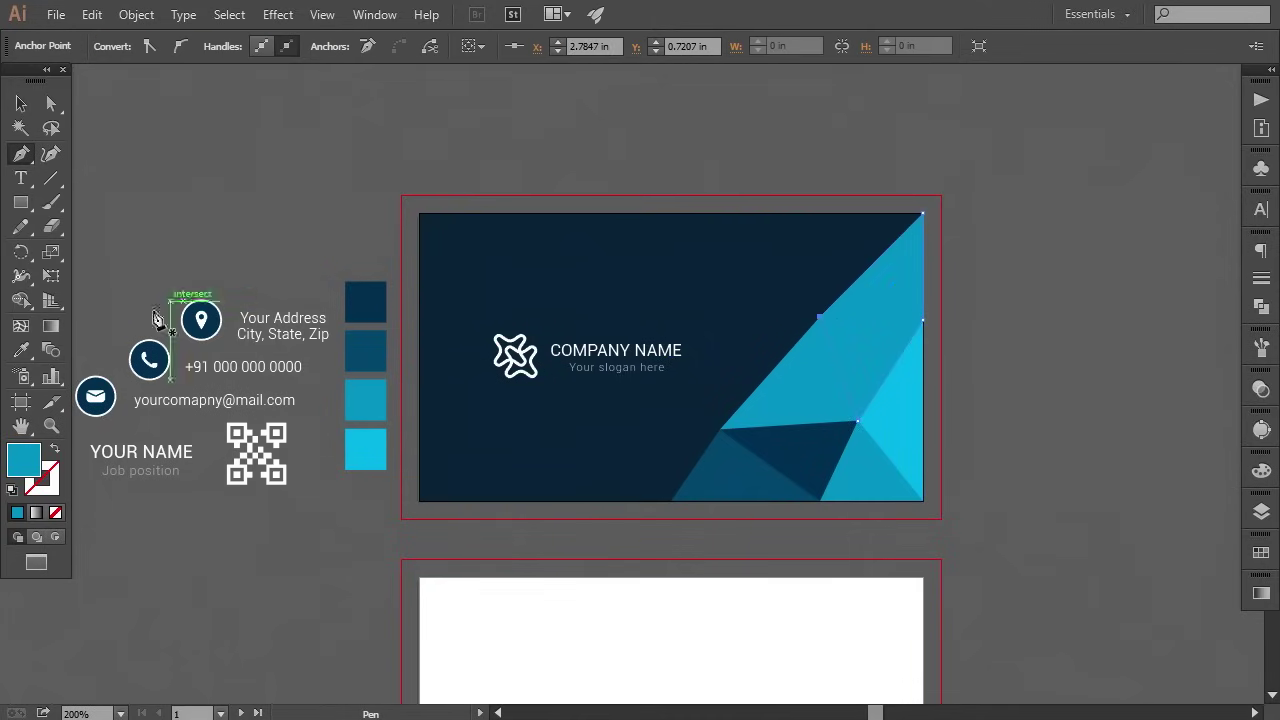
# Try several swatches on the new top-right facet, settling on medium blue.
pyautogui.click(25, 350)
pyautogui.click(359, 357)
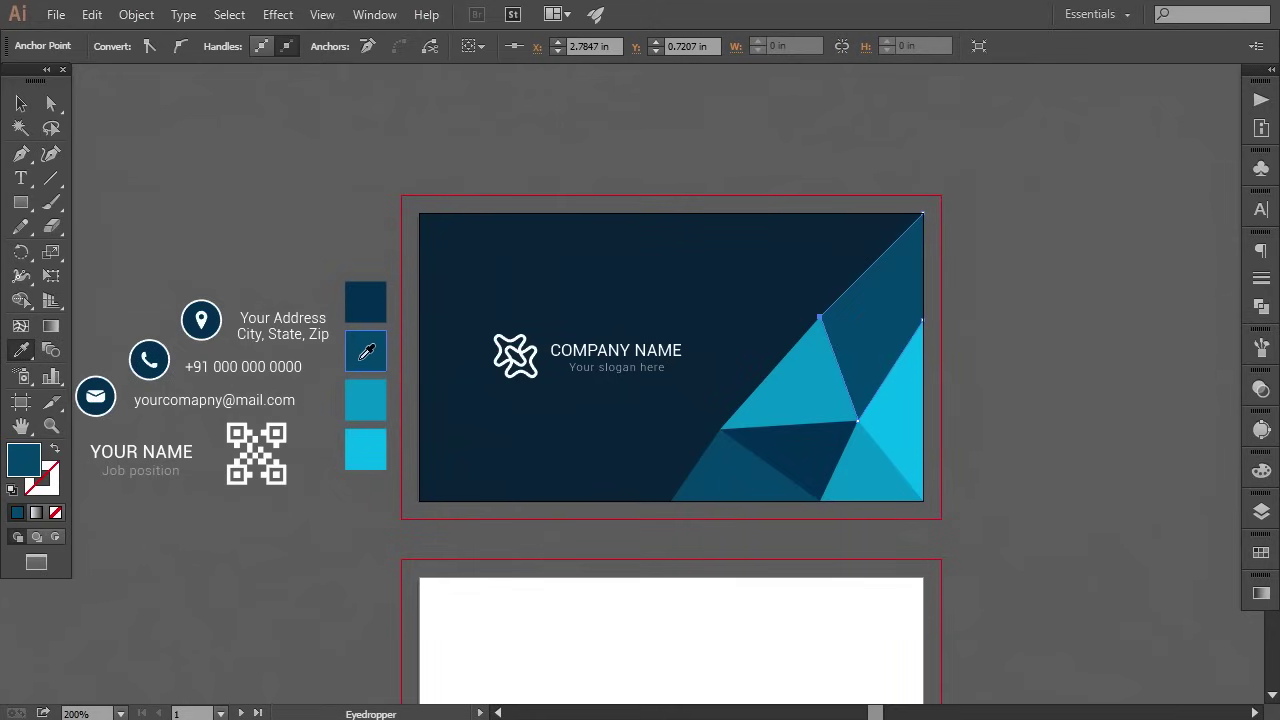
pyautogui.click(363, 413)
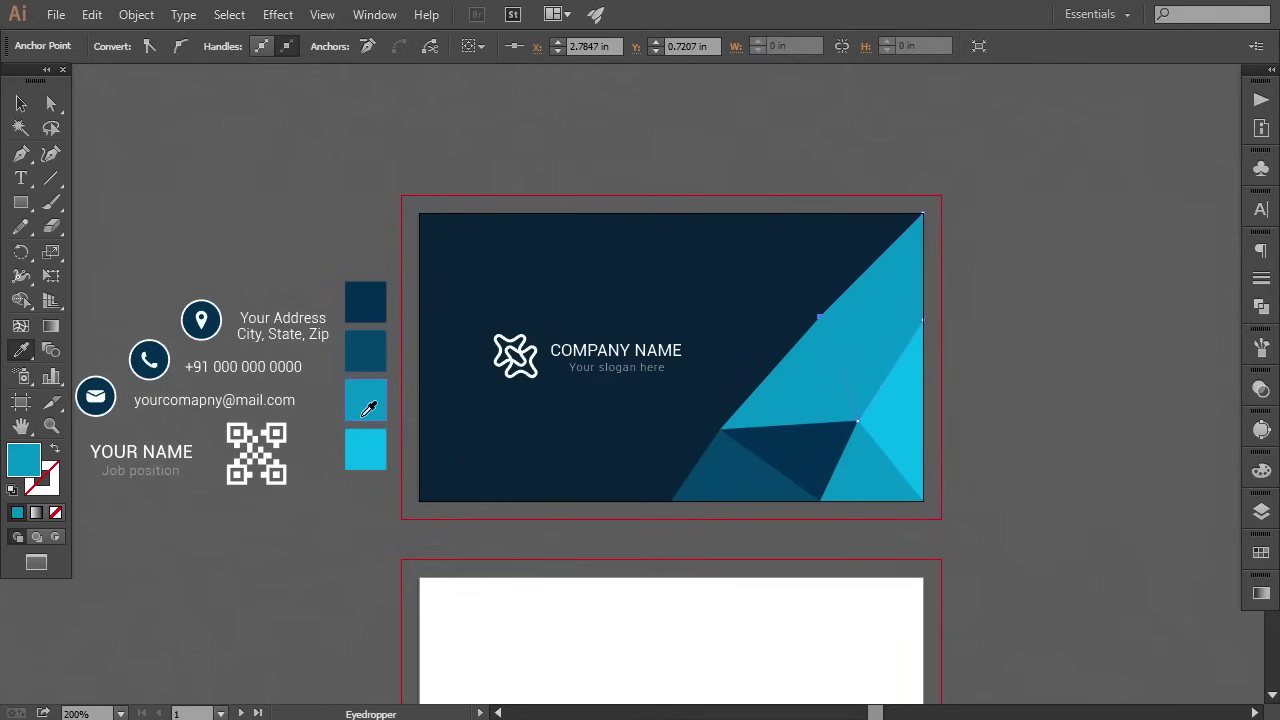
pyautogui.click(368, 446)
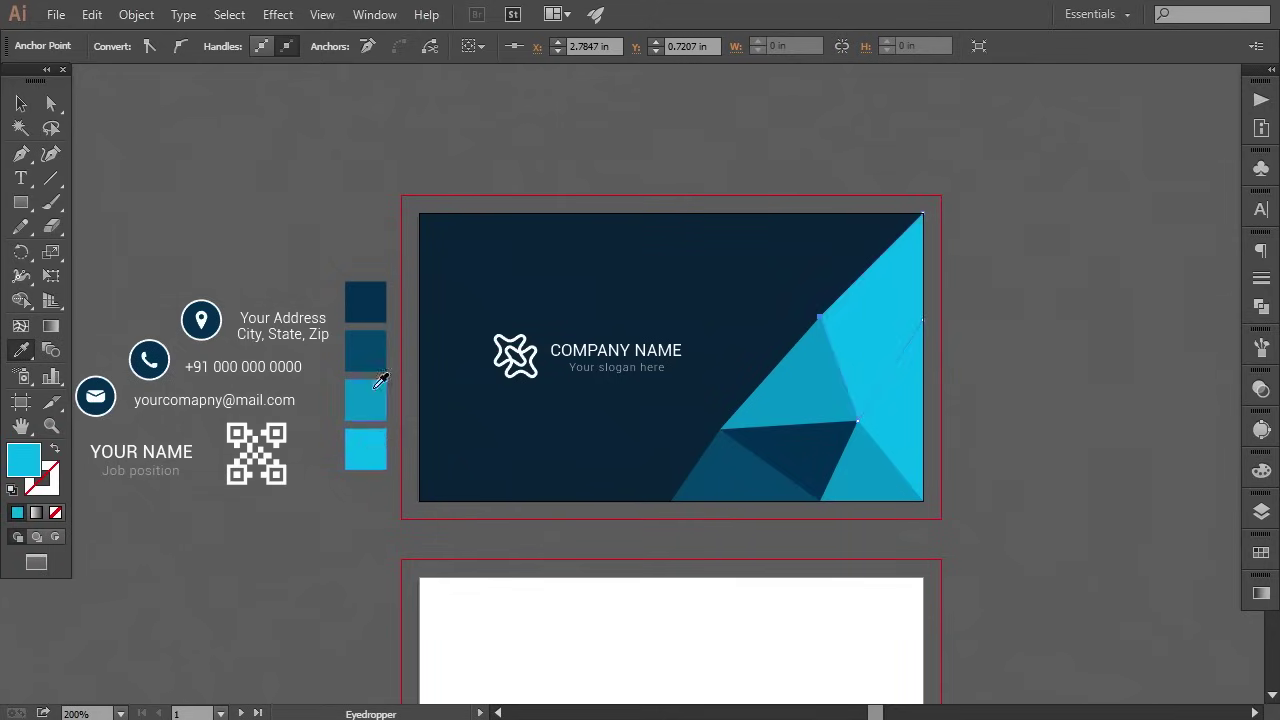
pyautogui.click(370, 362)
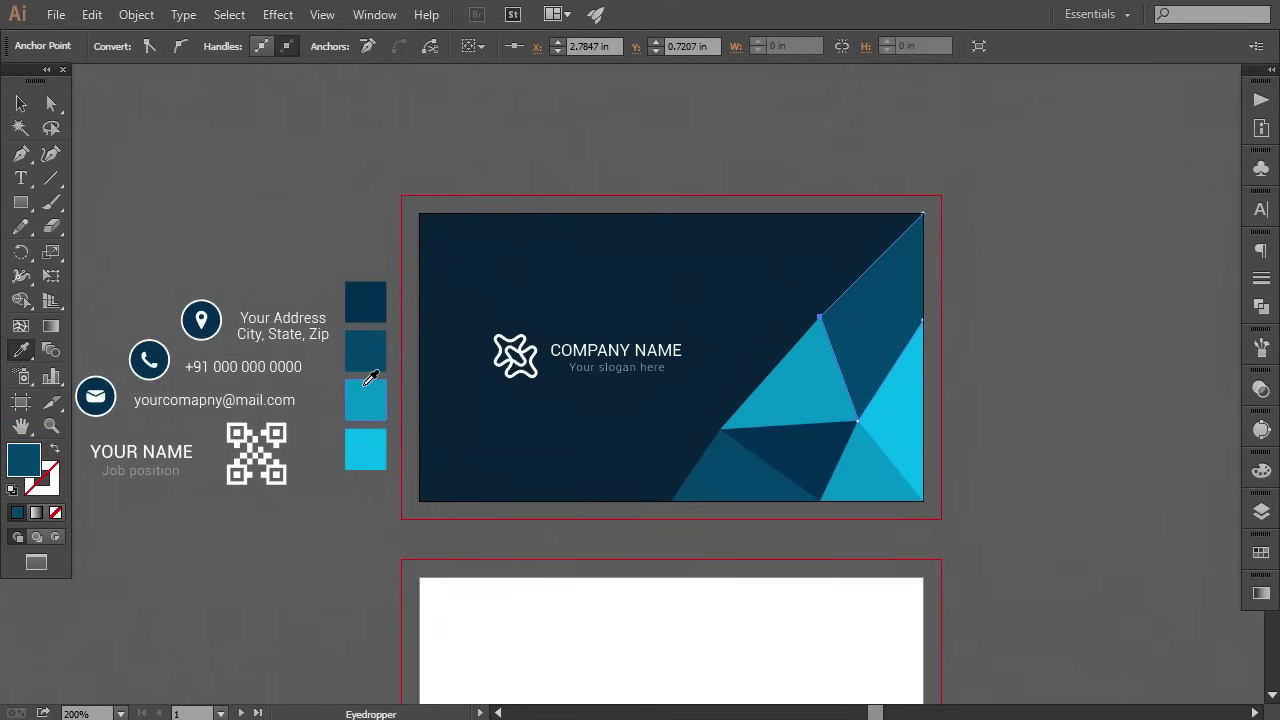
pyautogui.click(370, 375)
# Recolour the bright cyan right-edge triangle to dark teal.
pyautogui.click(48, 102)
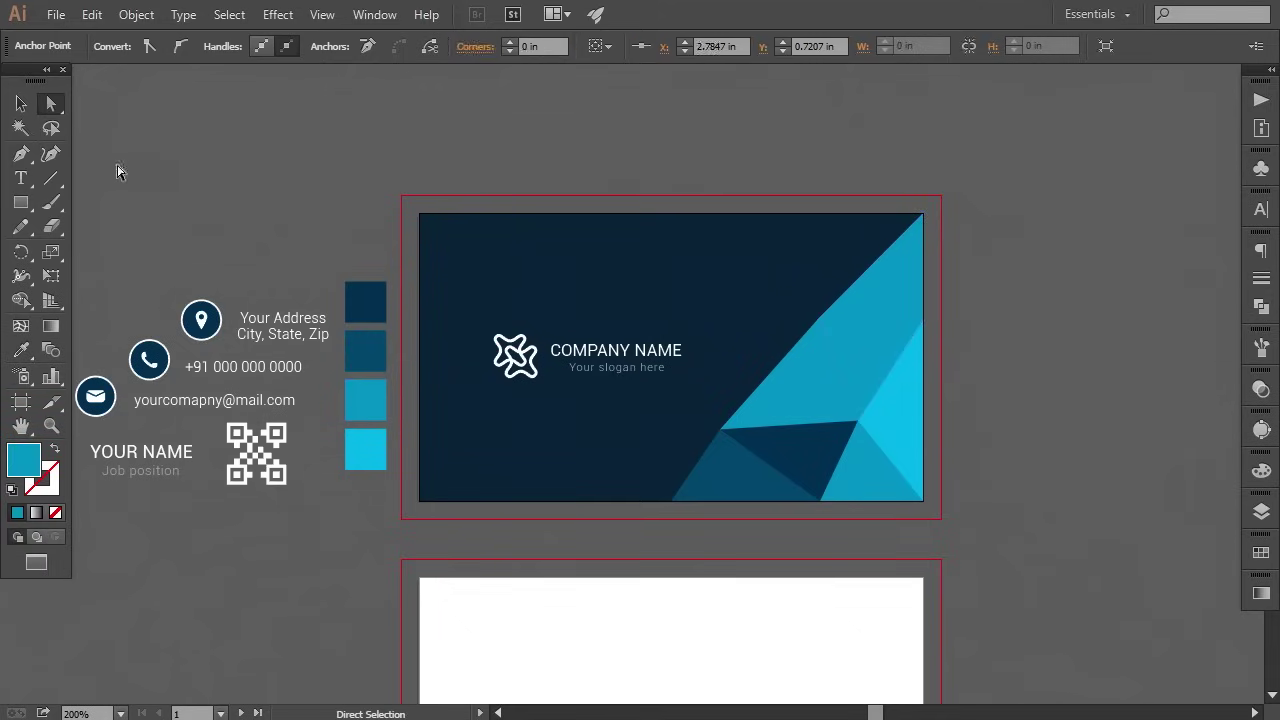
pyautogui.click(866, 418)
pyautogui.click(24, 352)
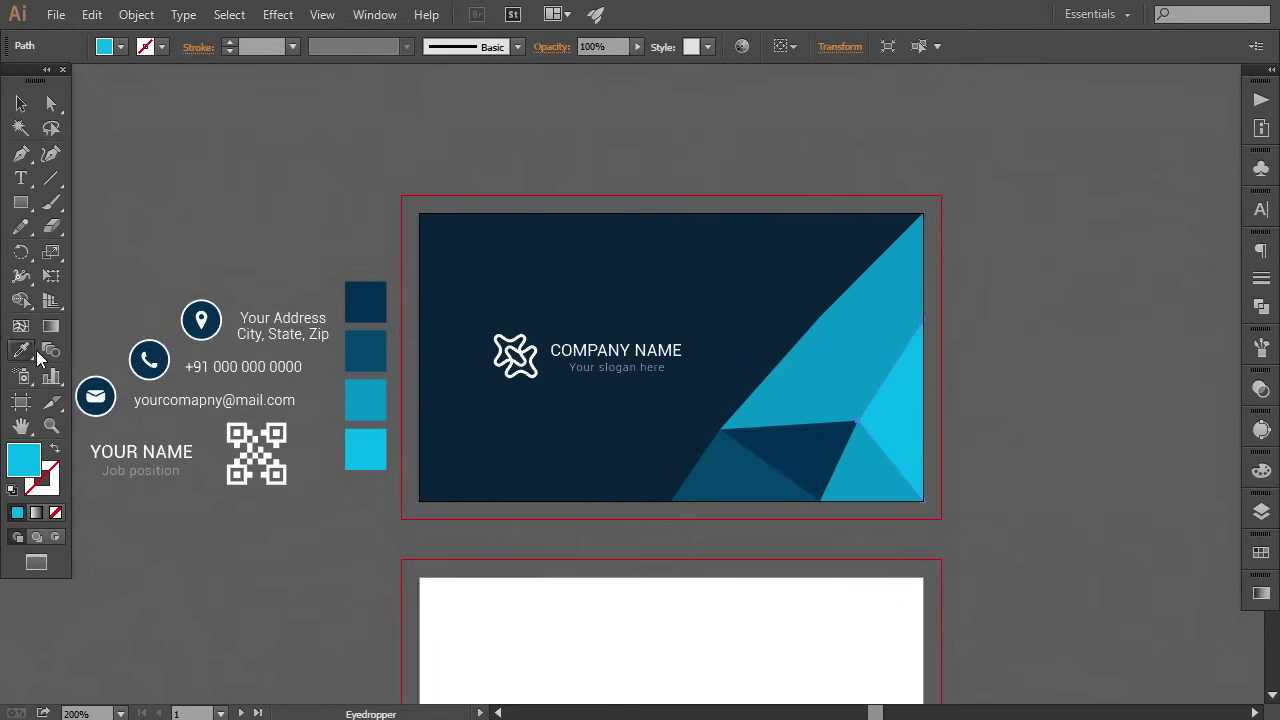
pyautogui.click(372, 353)
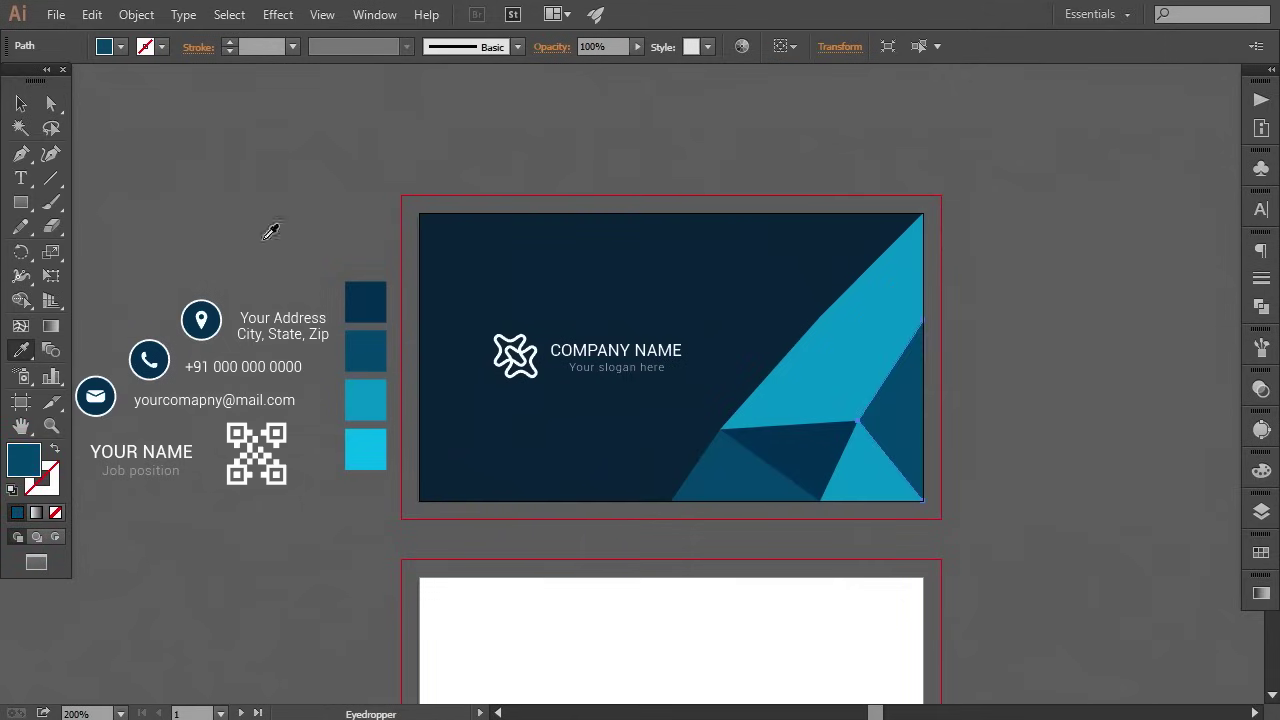
# Recolour the upper triangle to bright cyan.
pyautogui.click(52, 104)
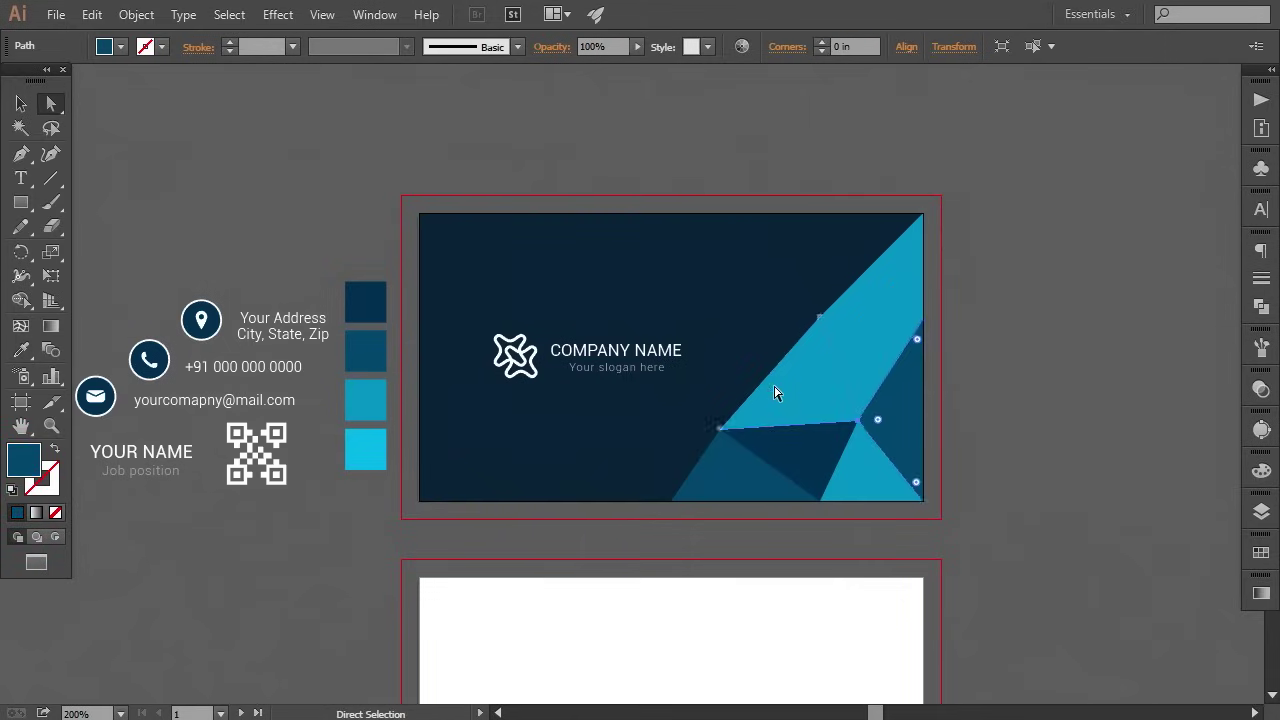
pyautogui.click(775, 393)
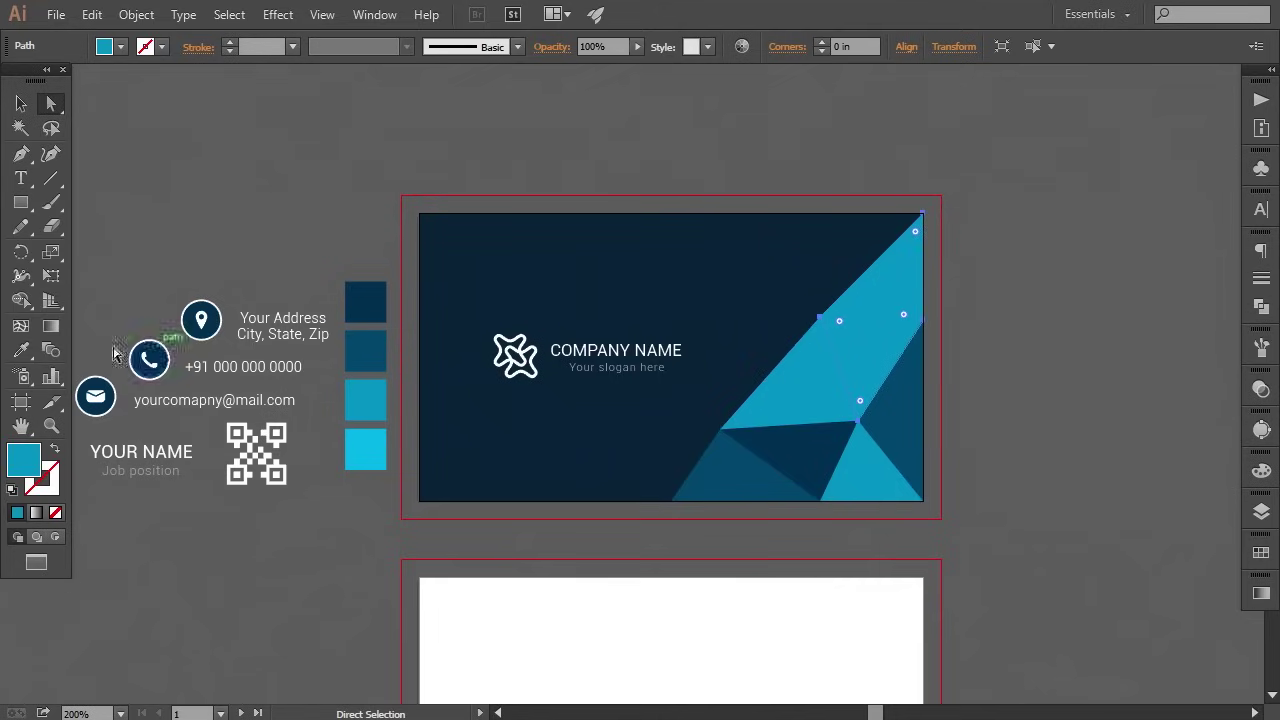
pyautogui.click(21, 350)
pyautogui.click(382, 466)
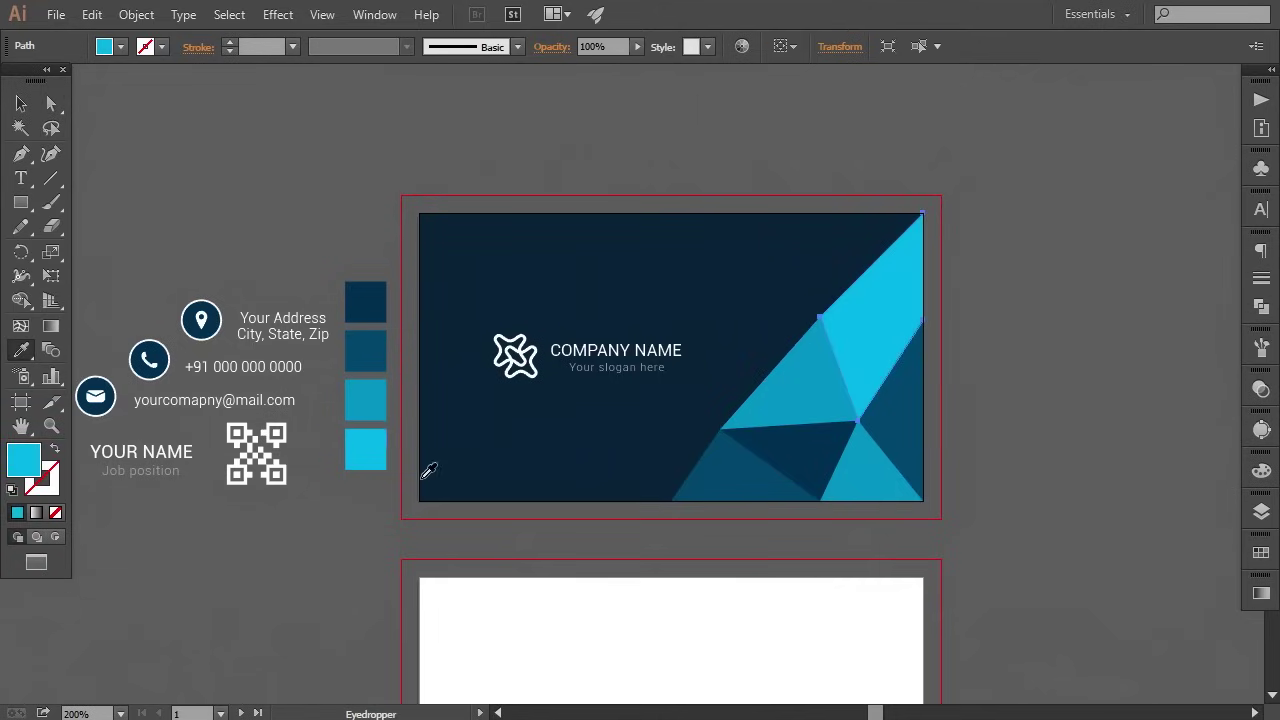
pyautogui.click(52, 104)
pyautogui.click(199, 207)
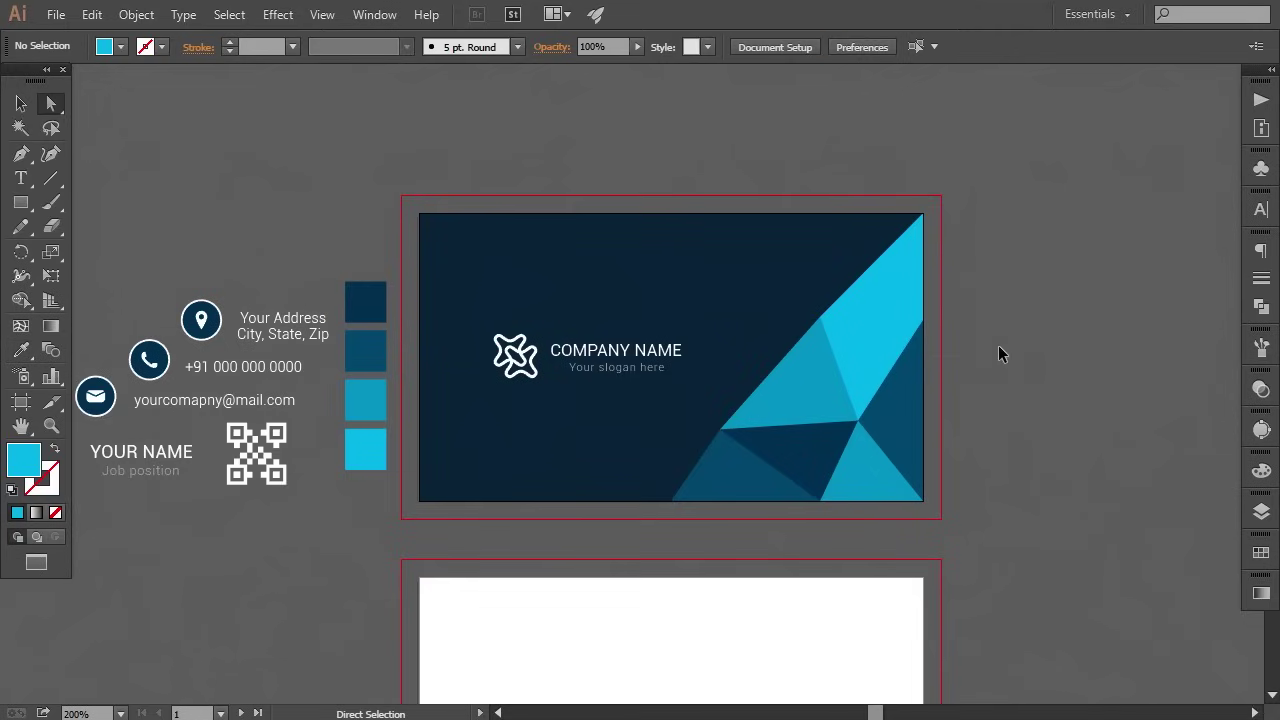
pyautogui.scroll(2, 998, 352)
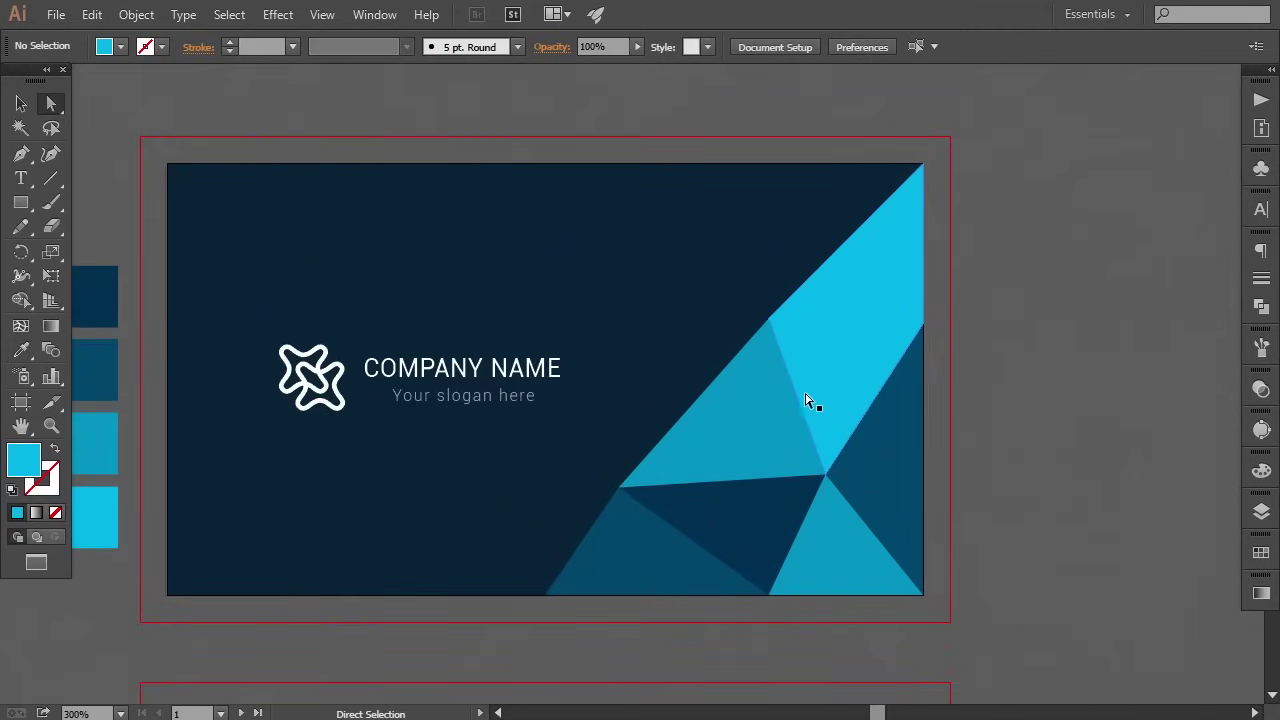
# Drag the lower triangles' left anchors leftward so the facets meet and the base reaches 1.56 in.
pyautogui.hotkey('ctrl', '+')
pyautogui.hotkey('ctrl', '-')
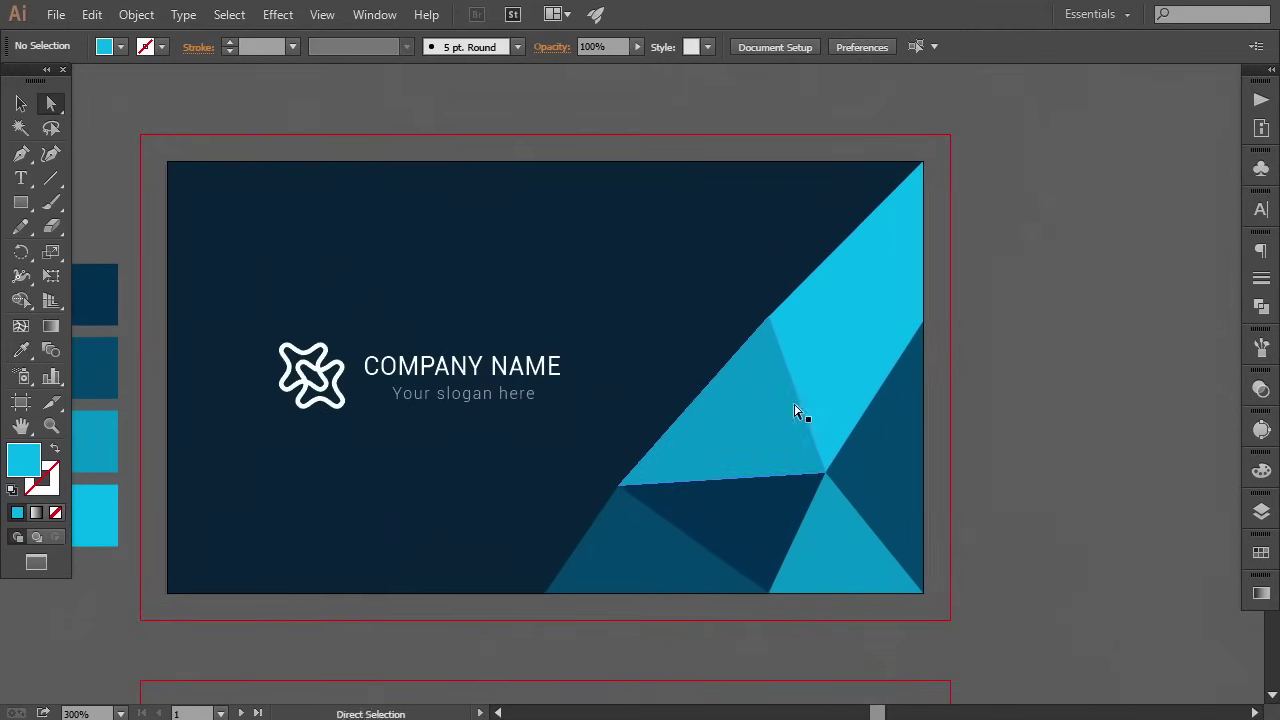
pyautogui.click(656, 484)
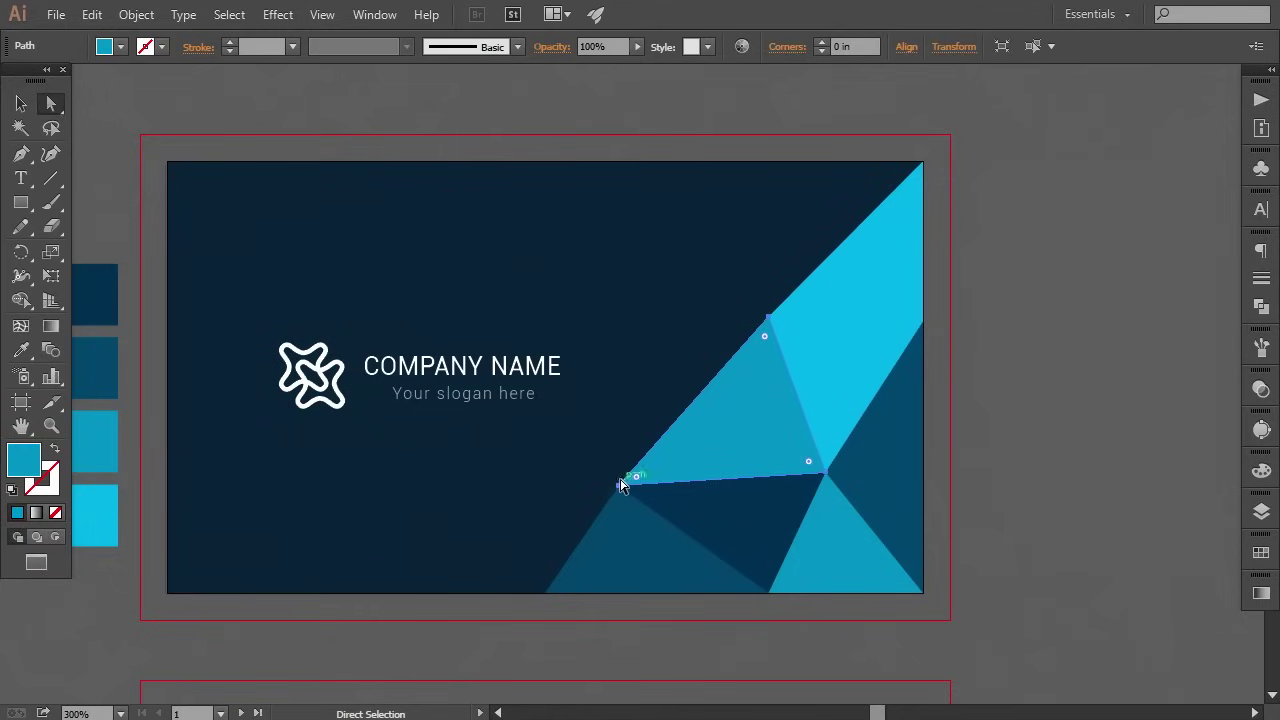
pyautogui.moveTo(621, 486); pyautogui.dragTo(605, 487)
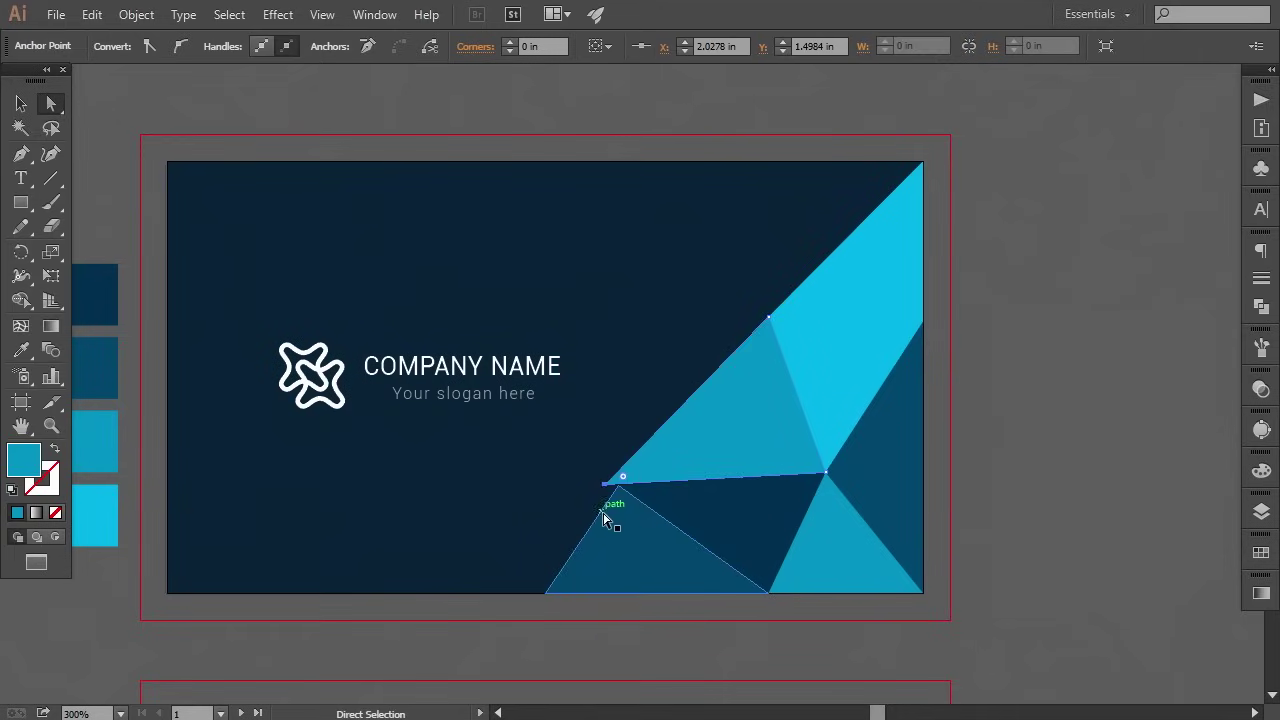
pyautogui.moveTo(546, 593); pyautogui.dragTo(528, 594)
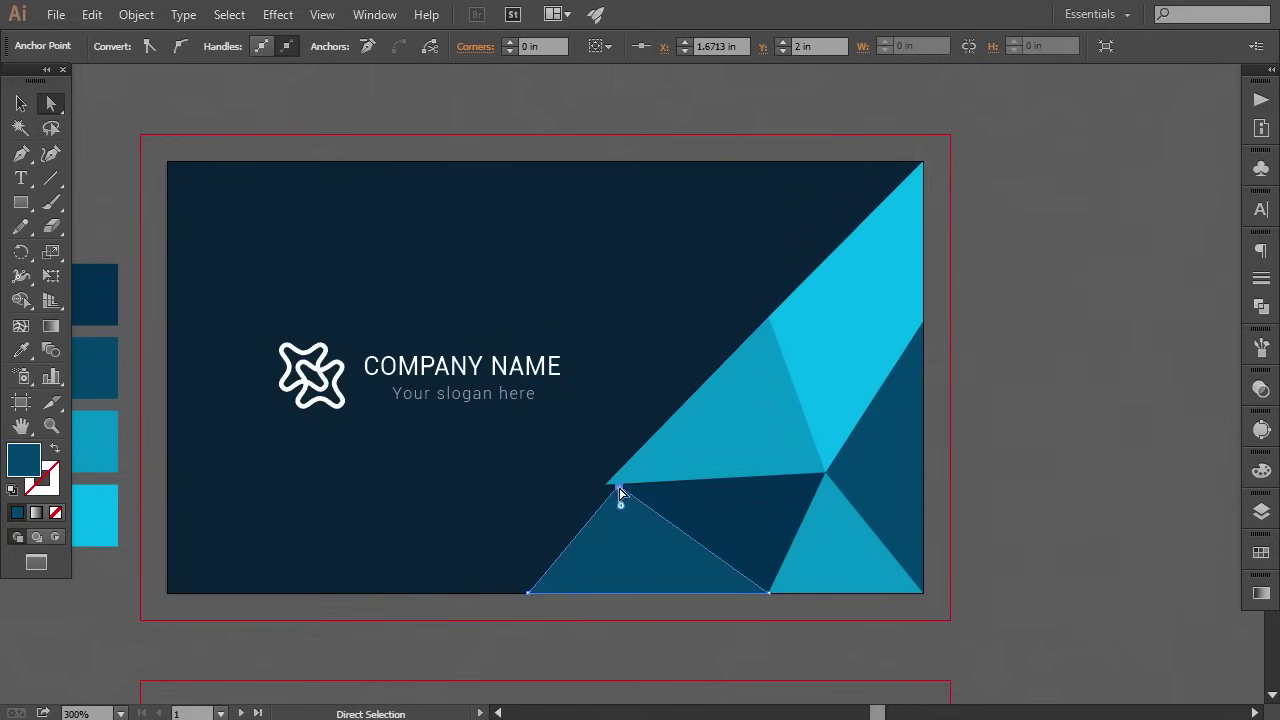
pyautogui.click(657, 508)
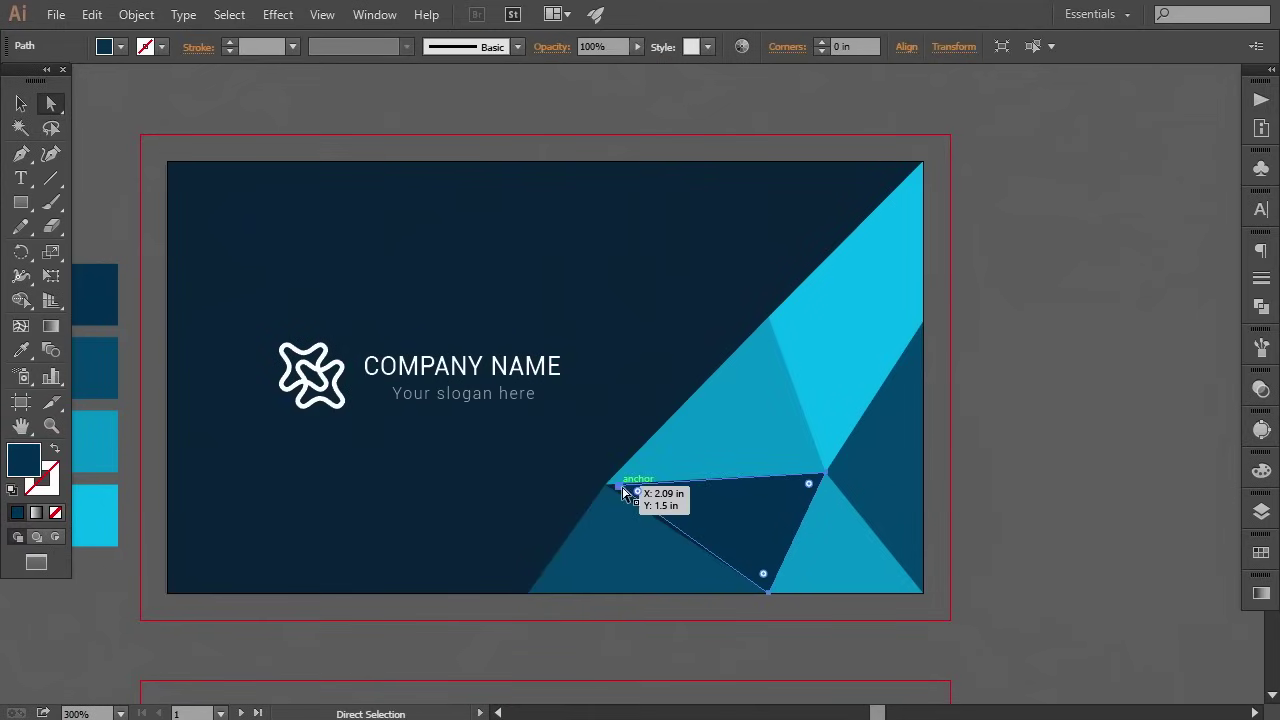
pyautogui.moveTo(622, 492); pyautogui.dragTo(607, 486)
pyautogui.click(530, 595)
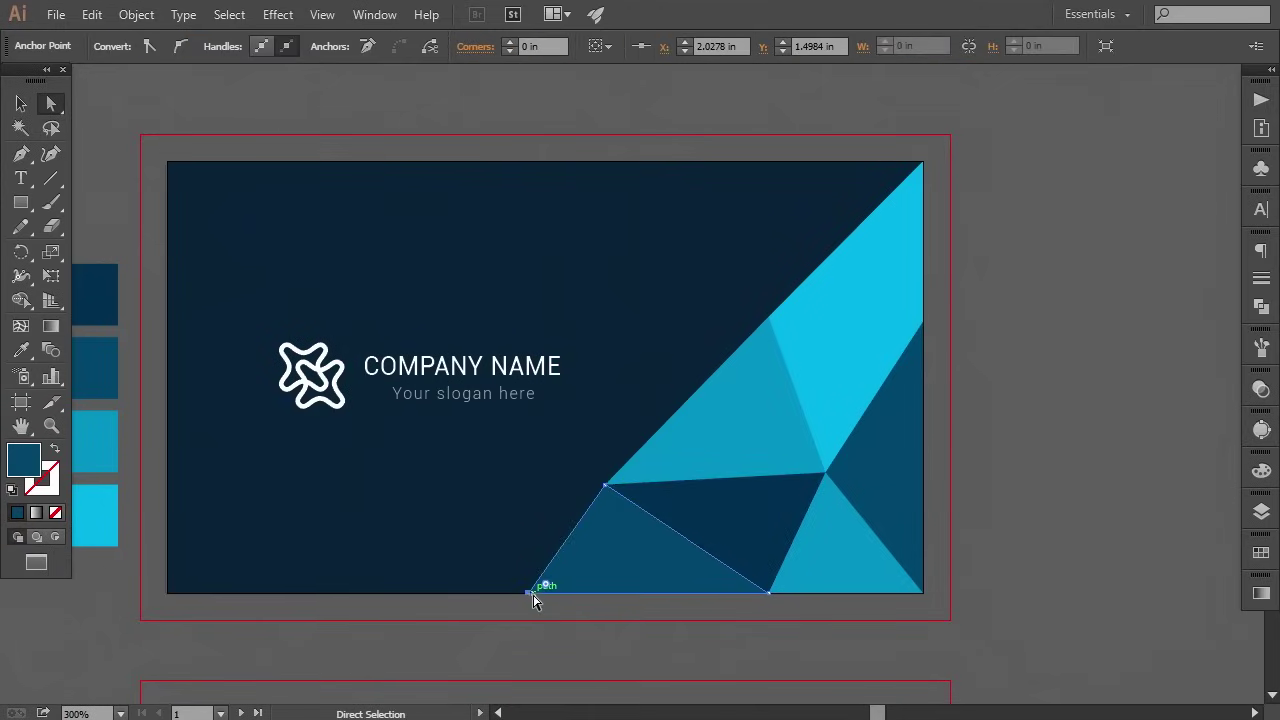
pyautogui.moveTo(530, 593); pyautogui.dragTo(504, 593)
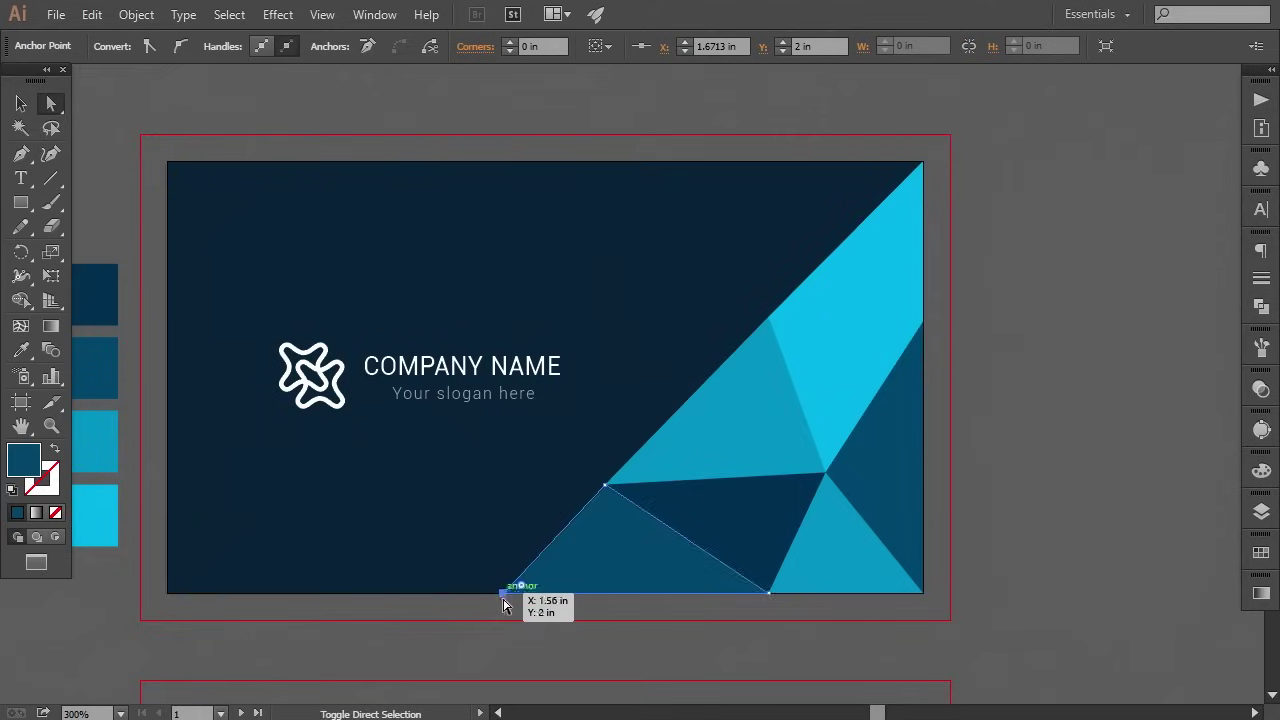
pyautogui.click(583, 637)
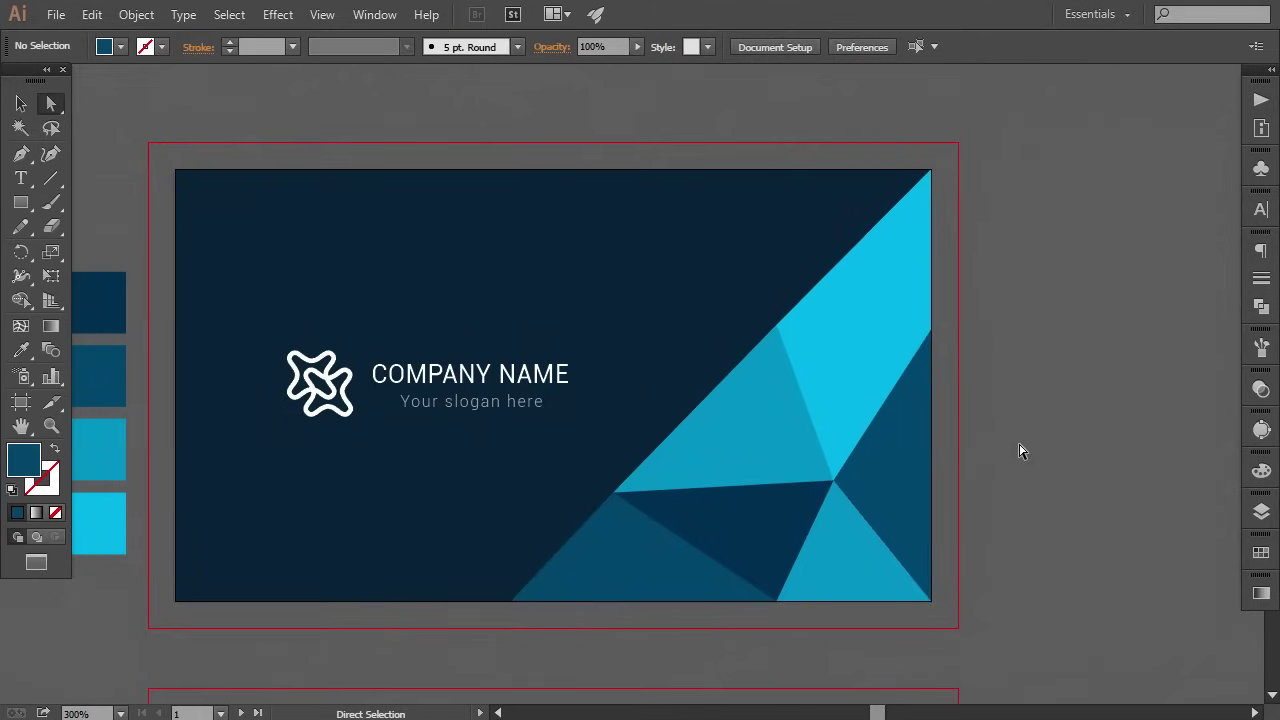
# Lock the front card's navy background rectangle.
pyautogui.hotkey('ctrl', '-')
pyautogui.hotkey('ctrl', '-')
pyautogui.hotkey('ctrl', '+')
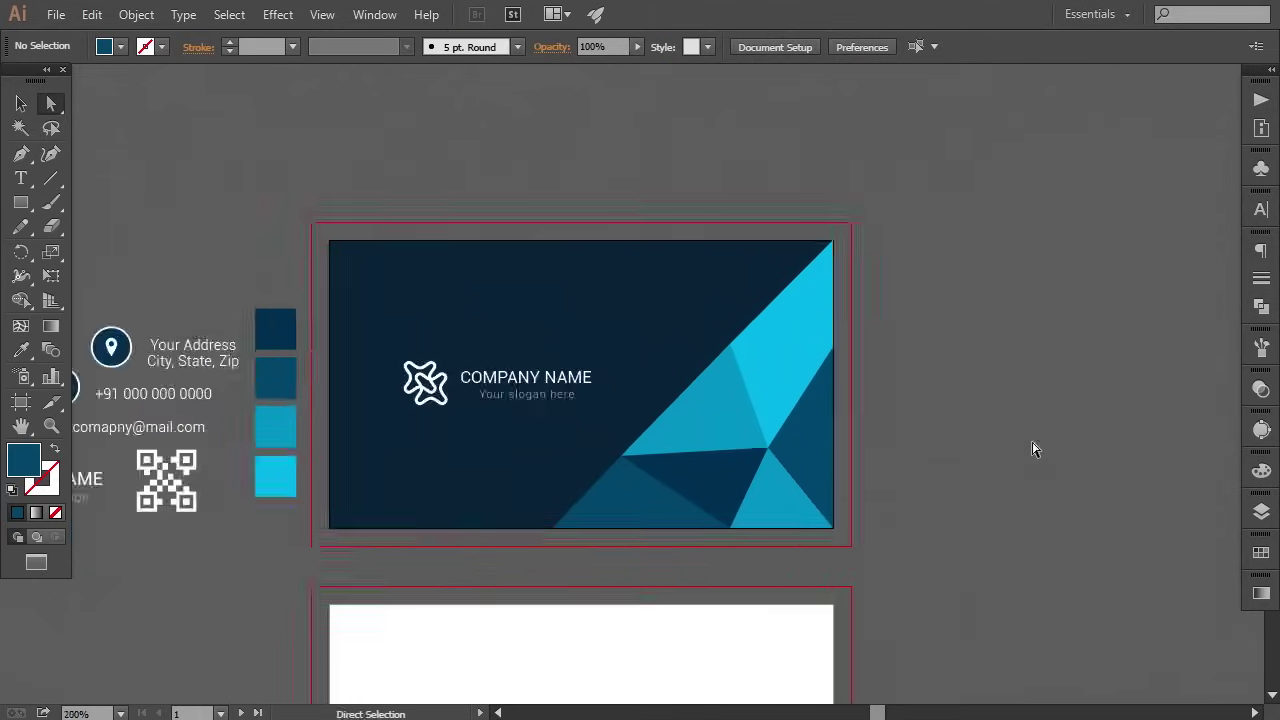
pyautogui.moveTo(954, 451); pyautogui.dragTo(980, 463)
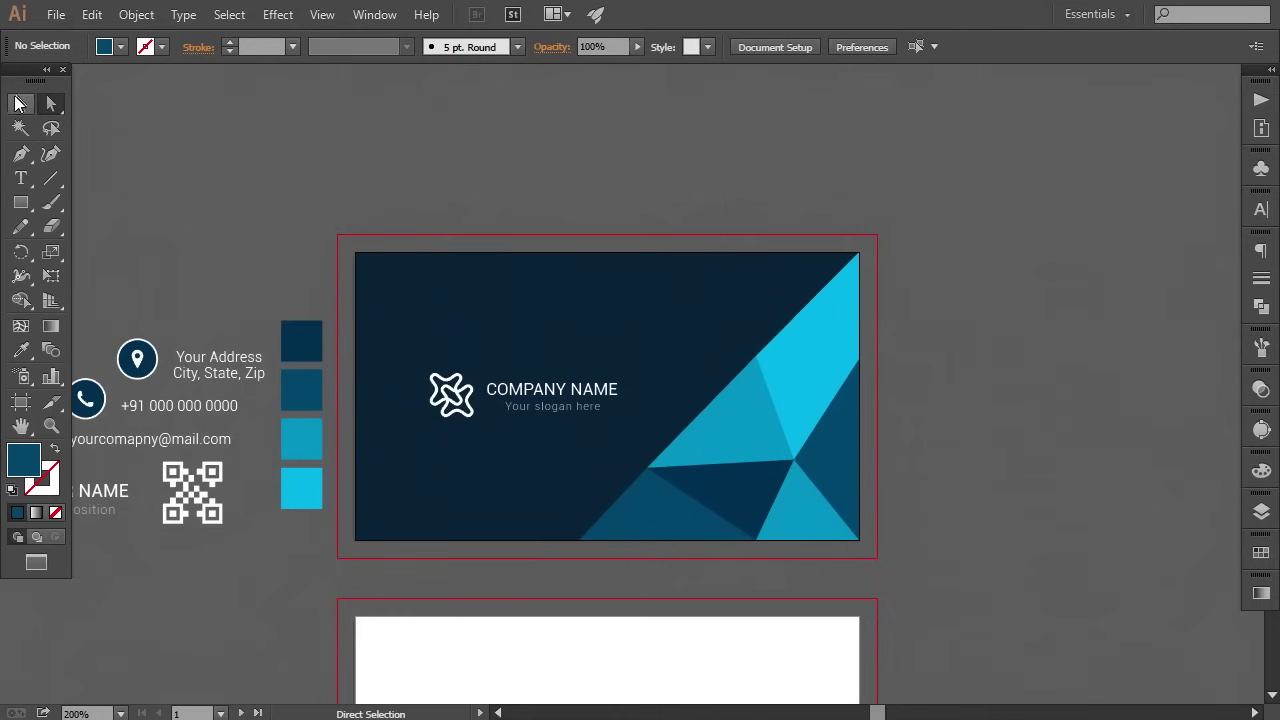
pyautogui.click(21, 103)
pyautogui.click(585, 323)
pyautogui.click(146, 16)
pyautogui.moveTo(230, 108)
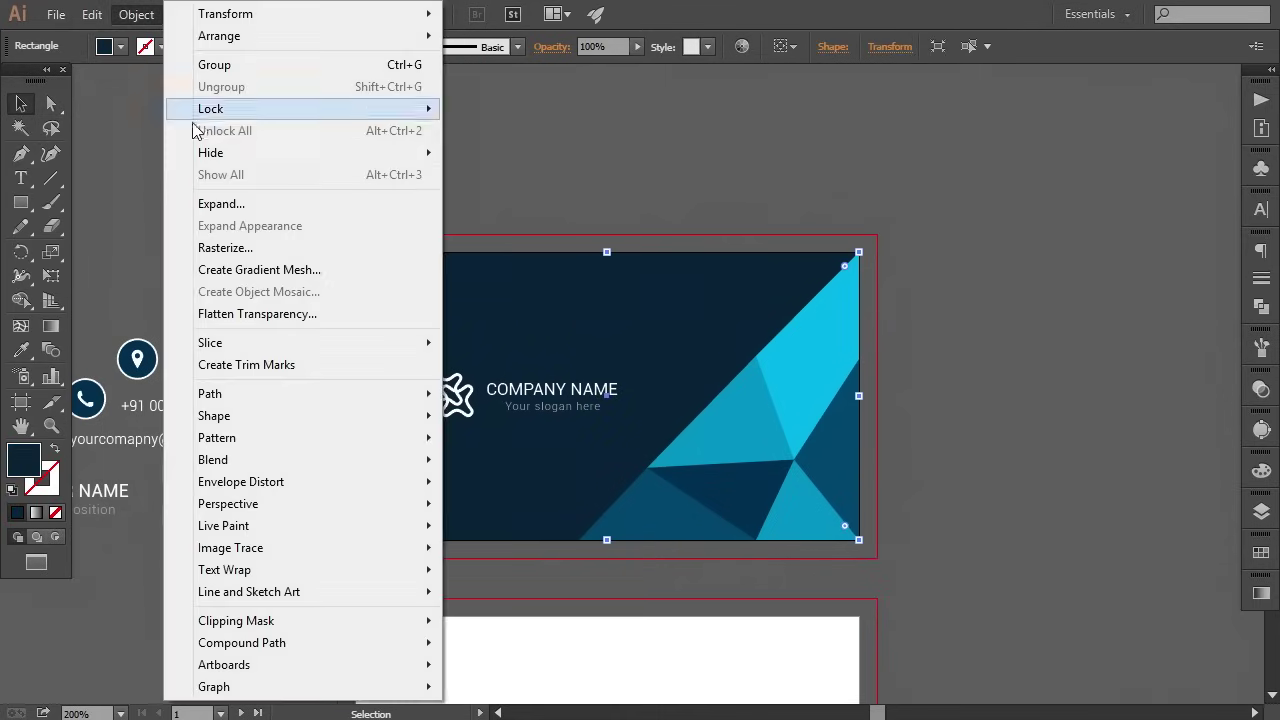
pyautogui.click(460, 112)
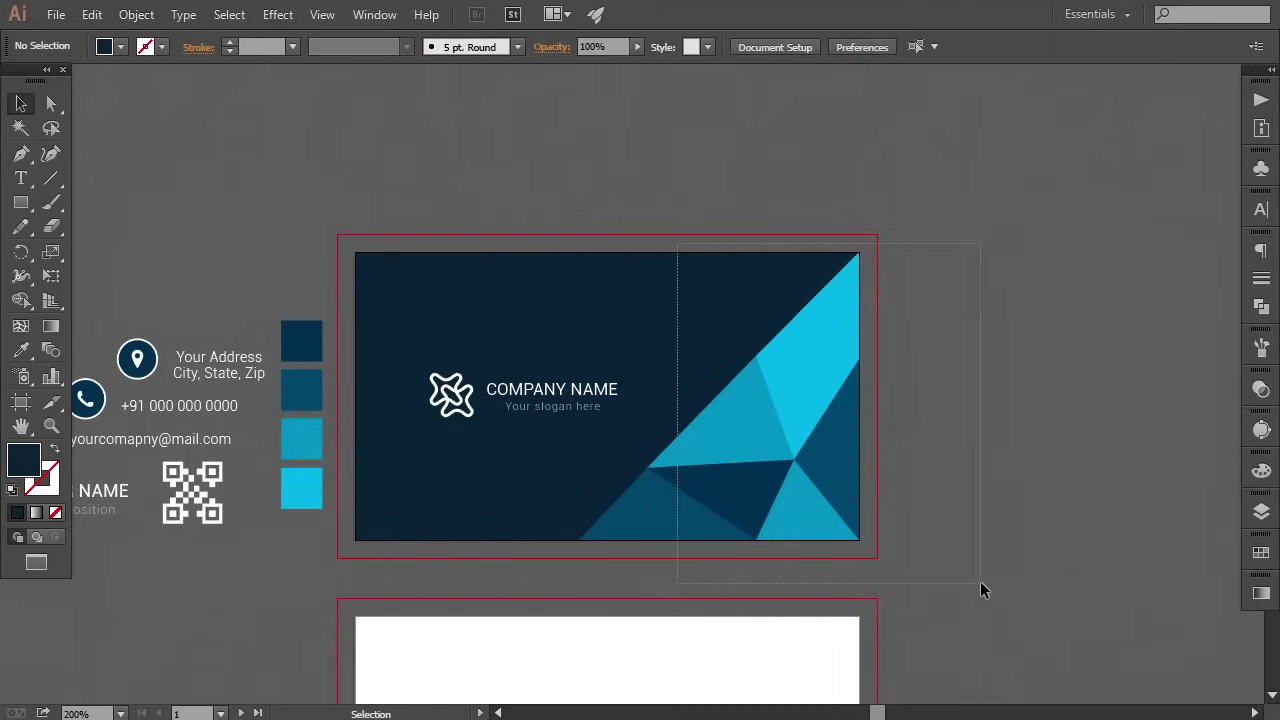
# Marquee-select all the corner triangles and group them.
pyautogui.moveTo(713, 502); pyautogui.dragTo(980, 585)
pyautogui.click(136, 14)
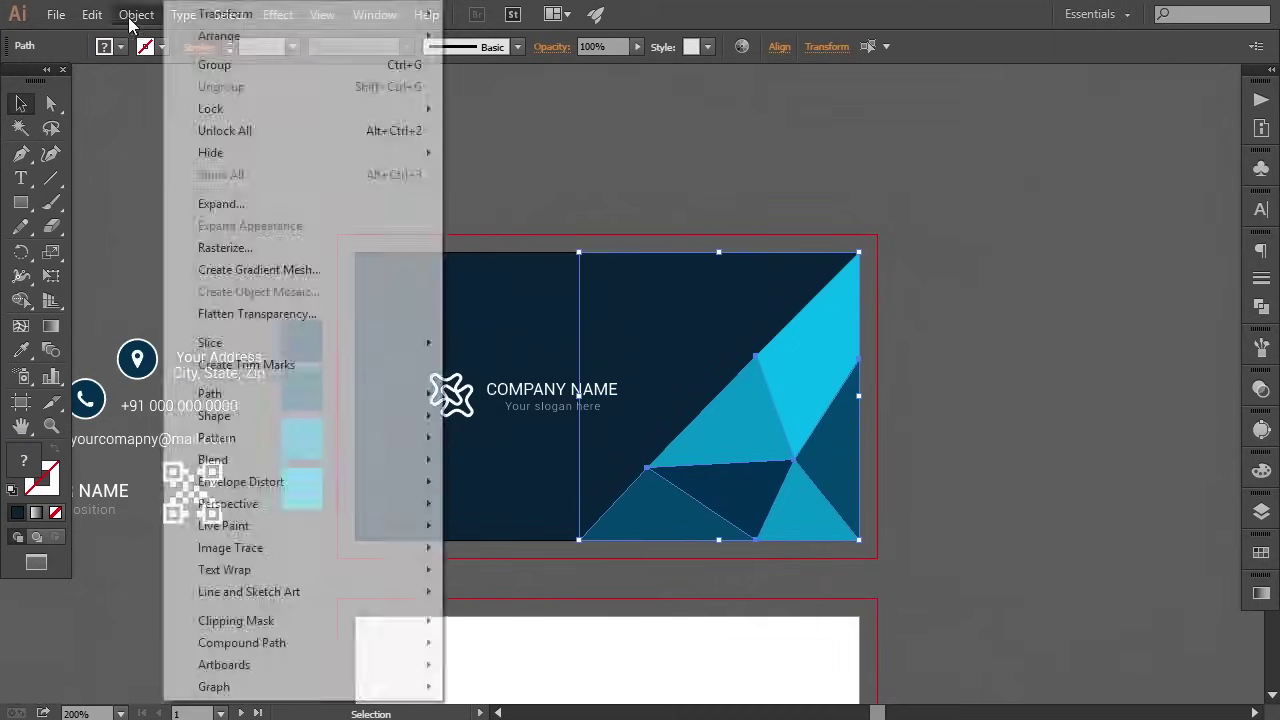
pyautogui.click(200, 62)
pyautogui.click(628, 226)
pyautogui.moveTo(628, 226); pyautogui.dragTo(506, 242)
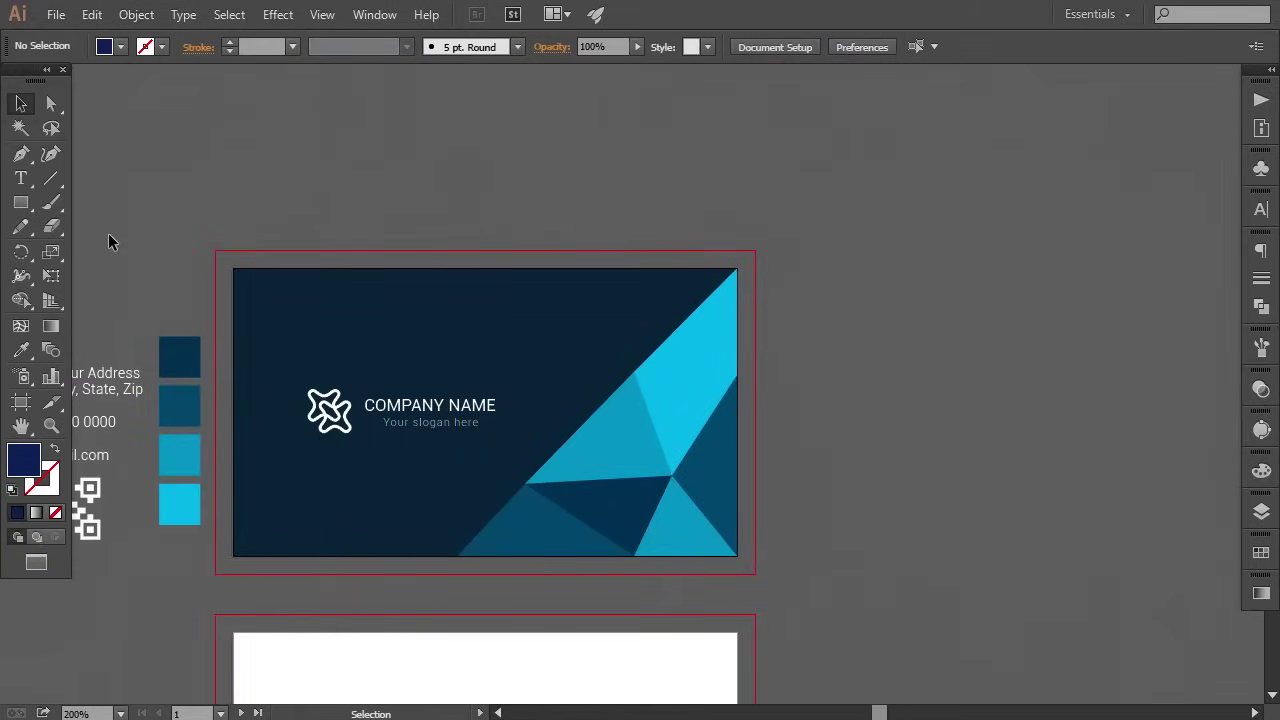
# Draw the top triangle hanging from the card's top edge and fill it with dark navy.
pyautogui.click(22, 154)
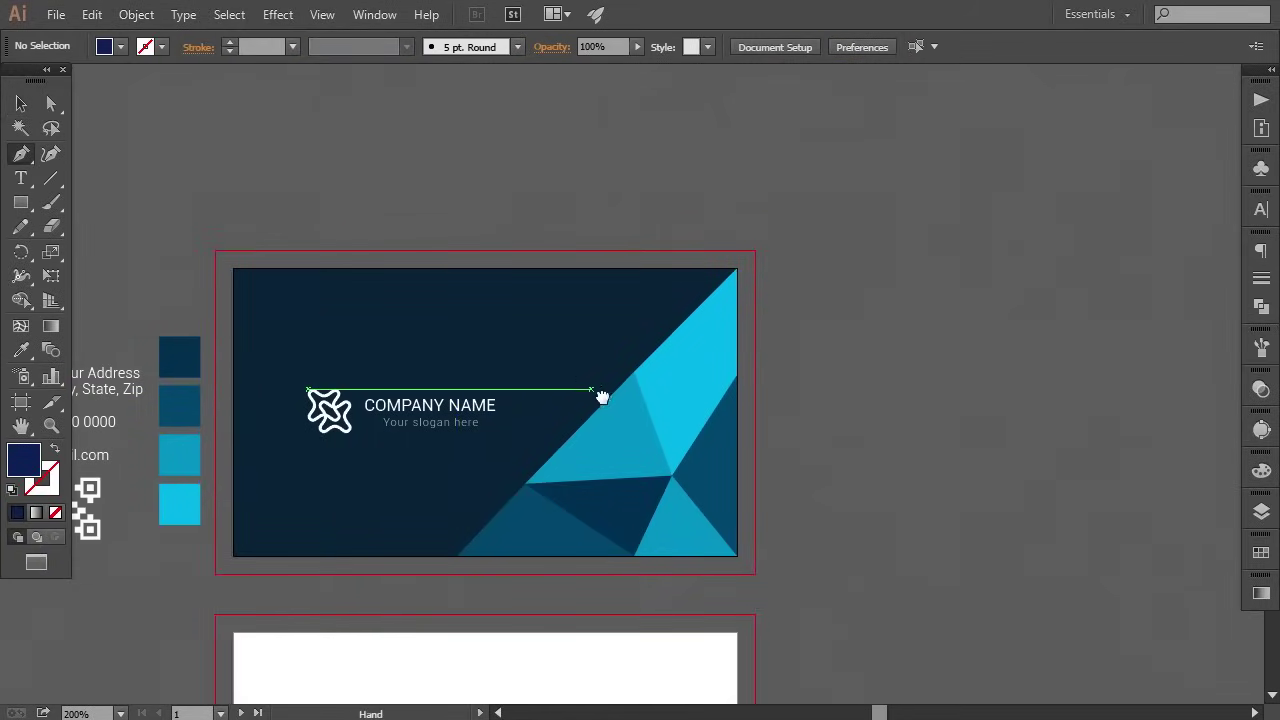
pyautogui.moveTo(600, 394); pyautogui.dragTo(584, 404)
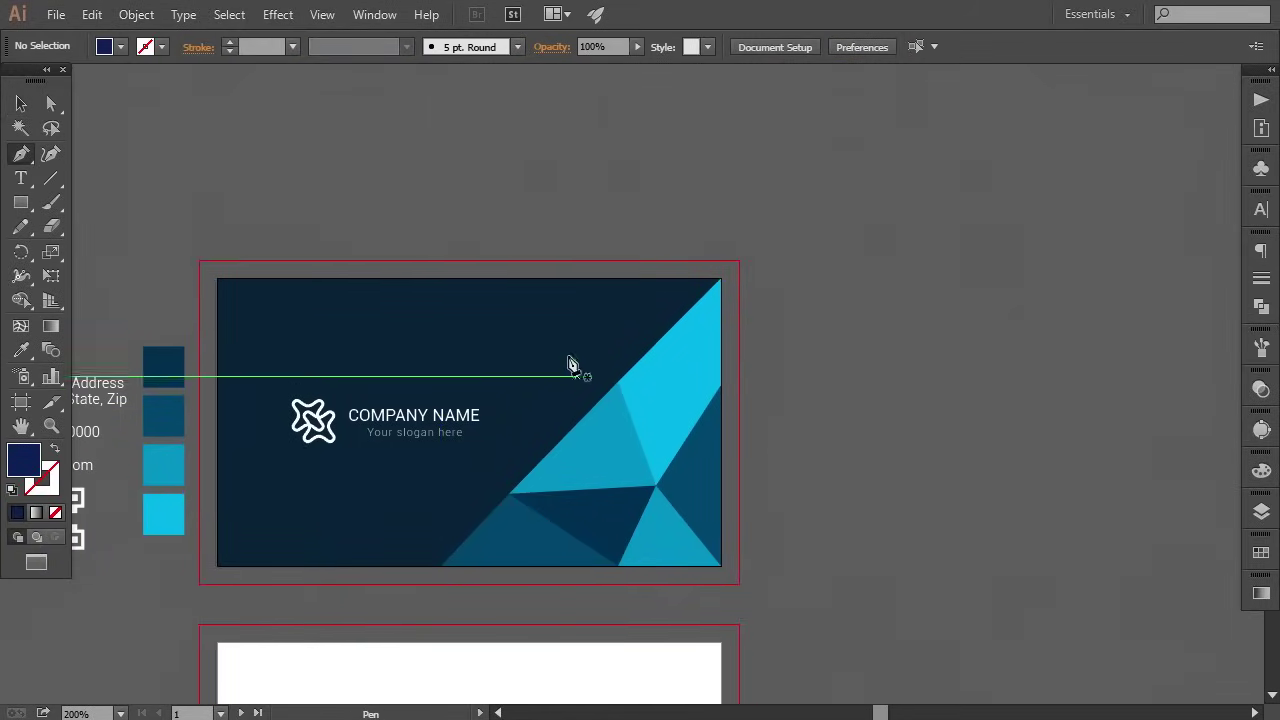
pyautogui.click(441, 278)
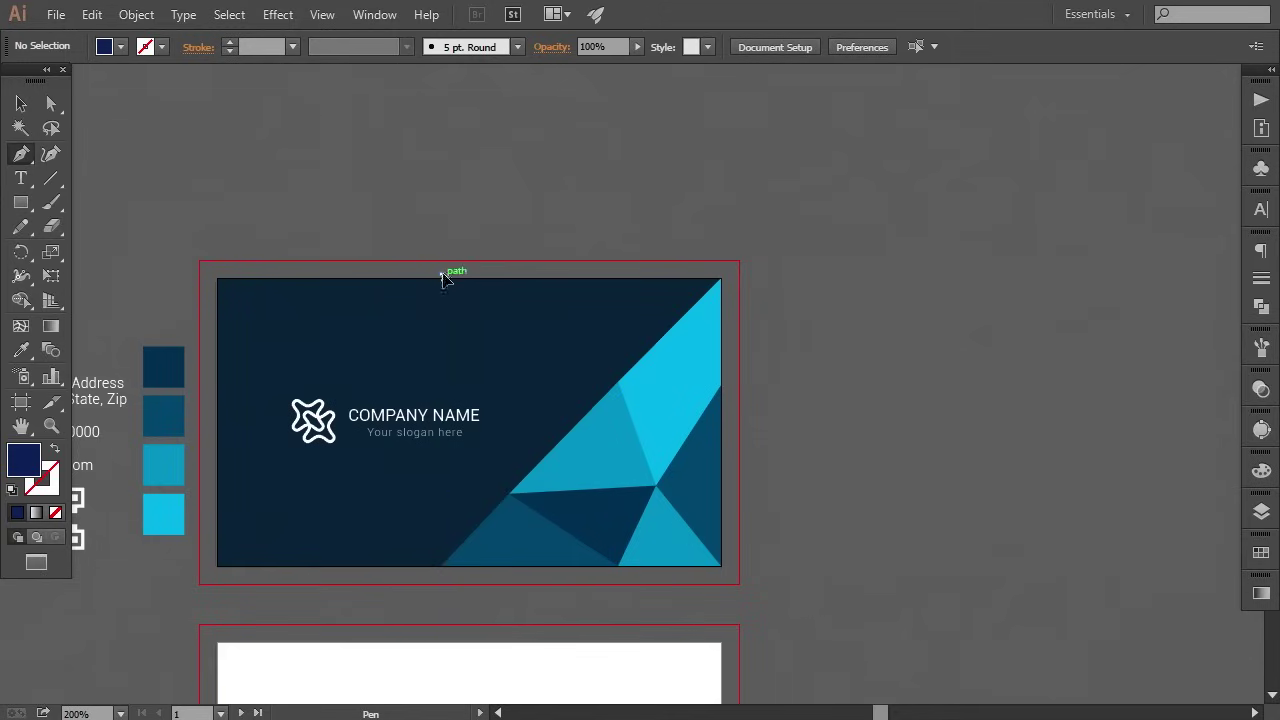
pyautogui.hotkey('ctrl', 'z')
pyautogui.click(441, 279)
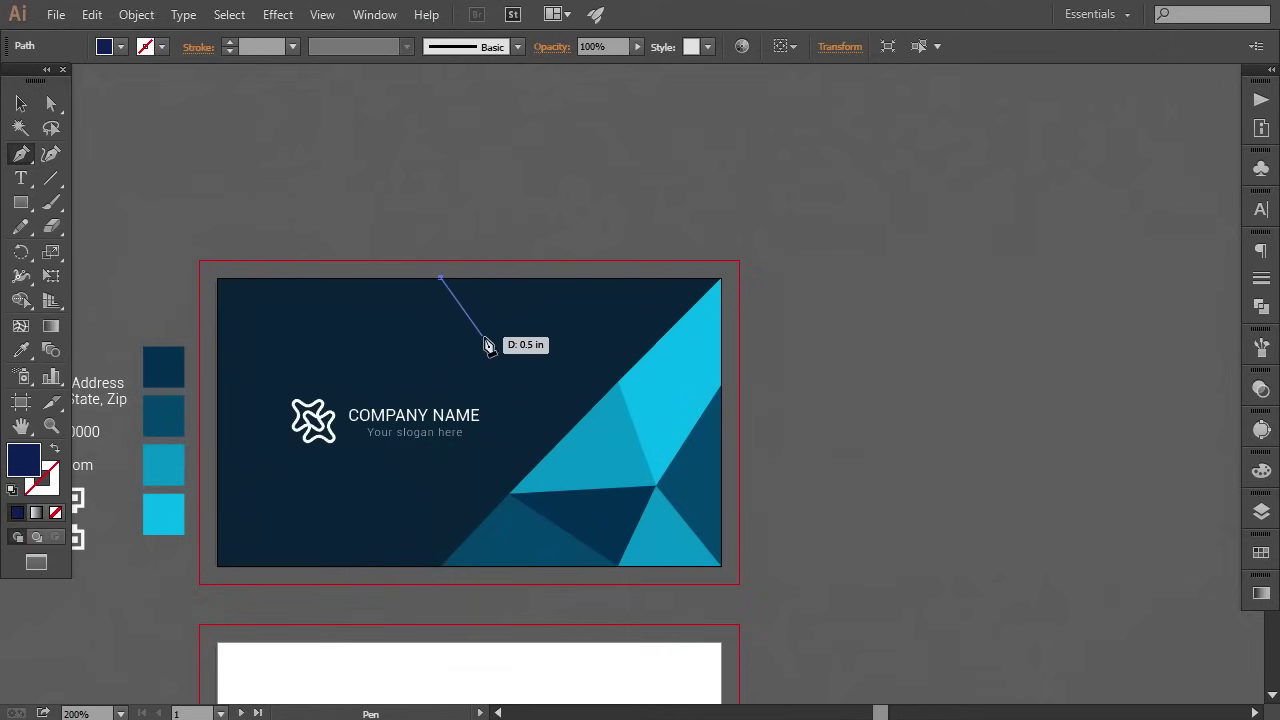
pyautogui.click(485, 338)
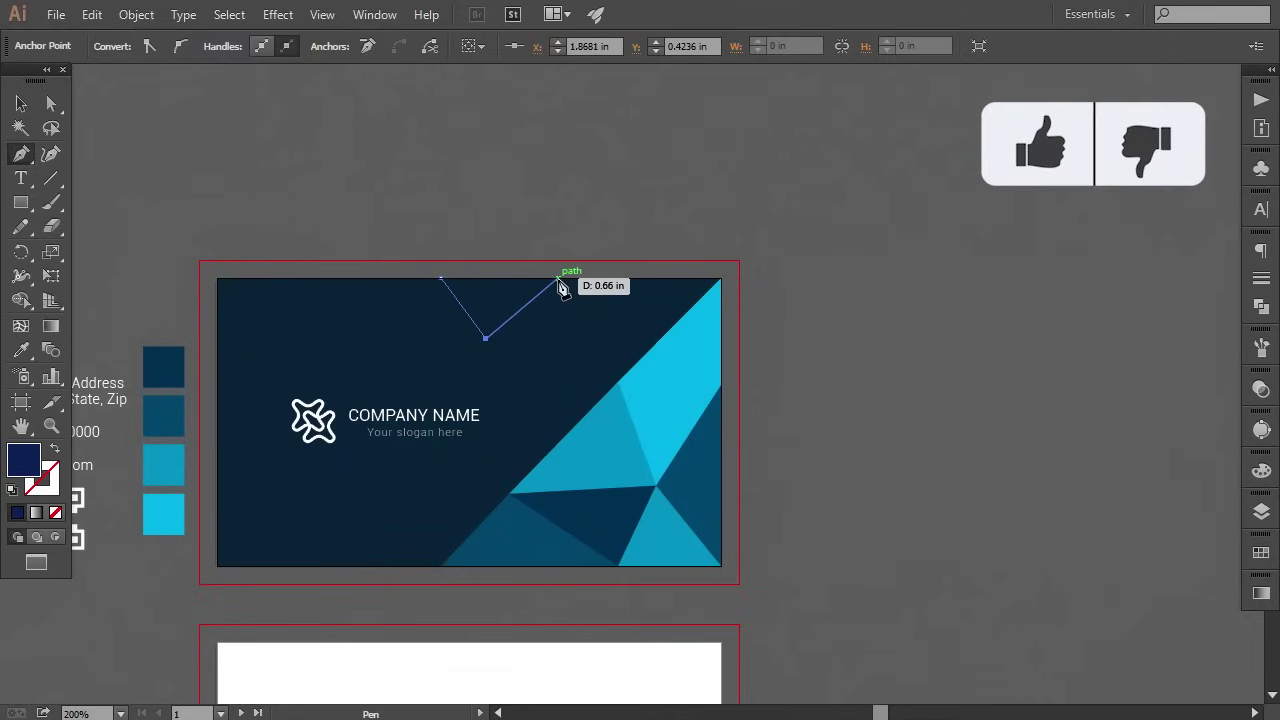
pyautogui.click(561, 279)
pyautogui.click(441, 279)
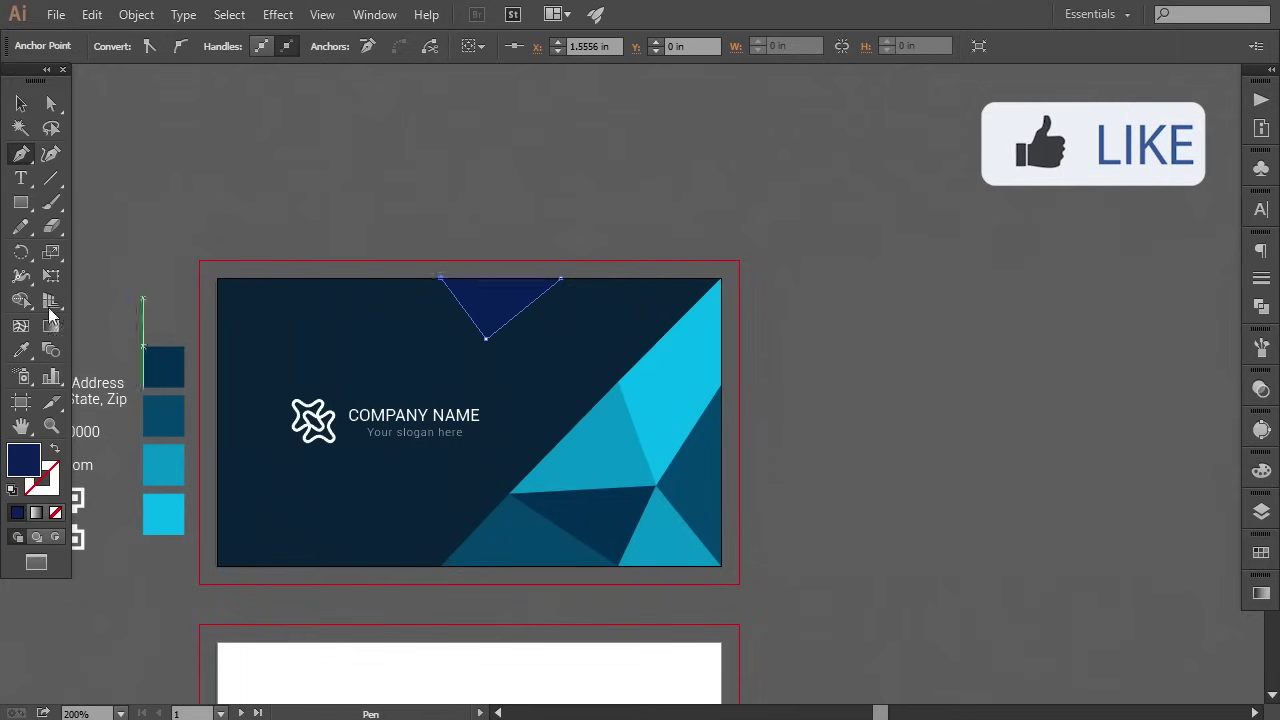
pyautogui.click(22, 351)
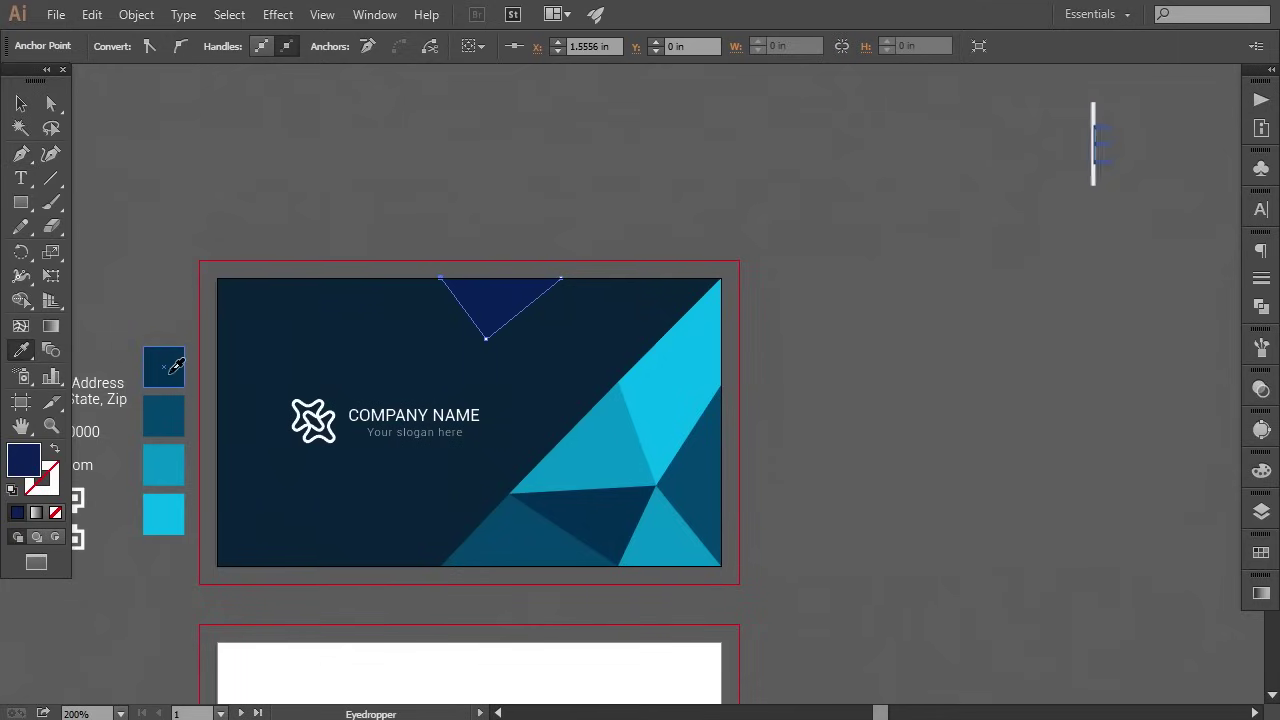
pyautogui.click(163, 367)
pyautogui.click(21, 103)
pyautogui.click(137, 157)
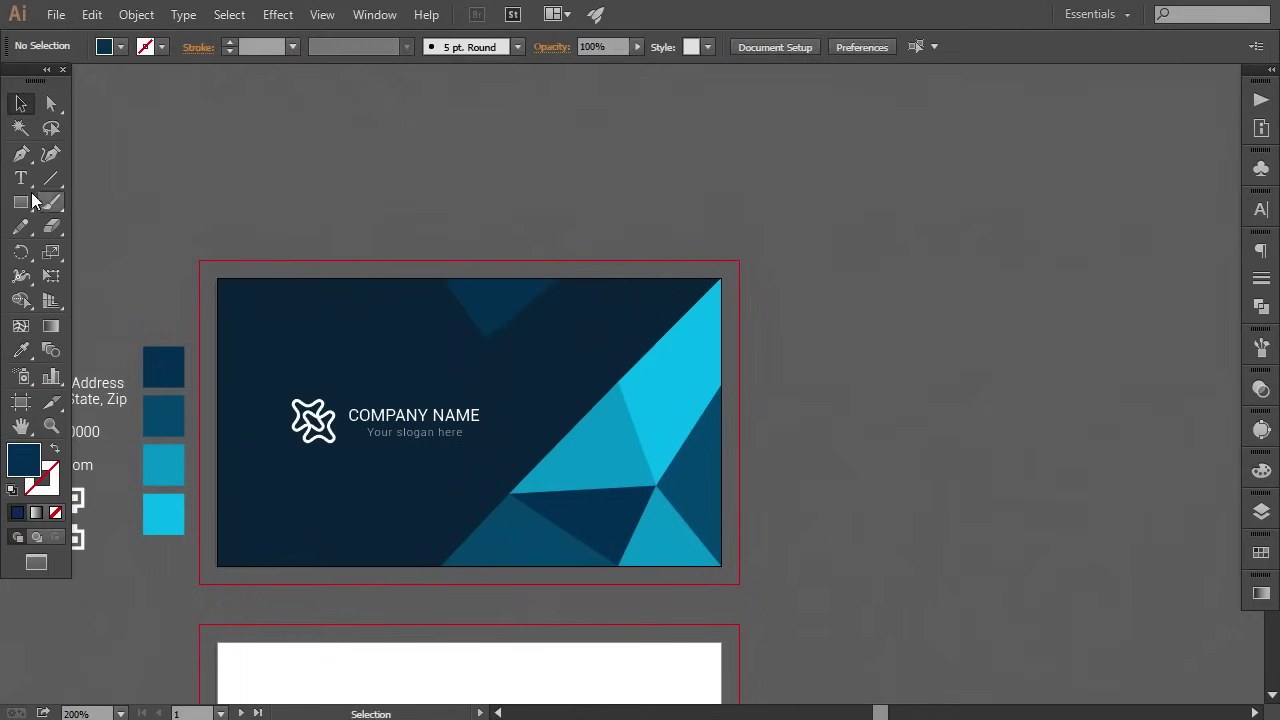
# Draw a triangle from its lower vertex to the cyan diagonal, filled with the second-swatch blue.
pyautogui.click(21, 154)
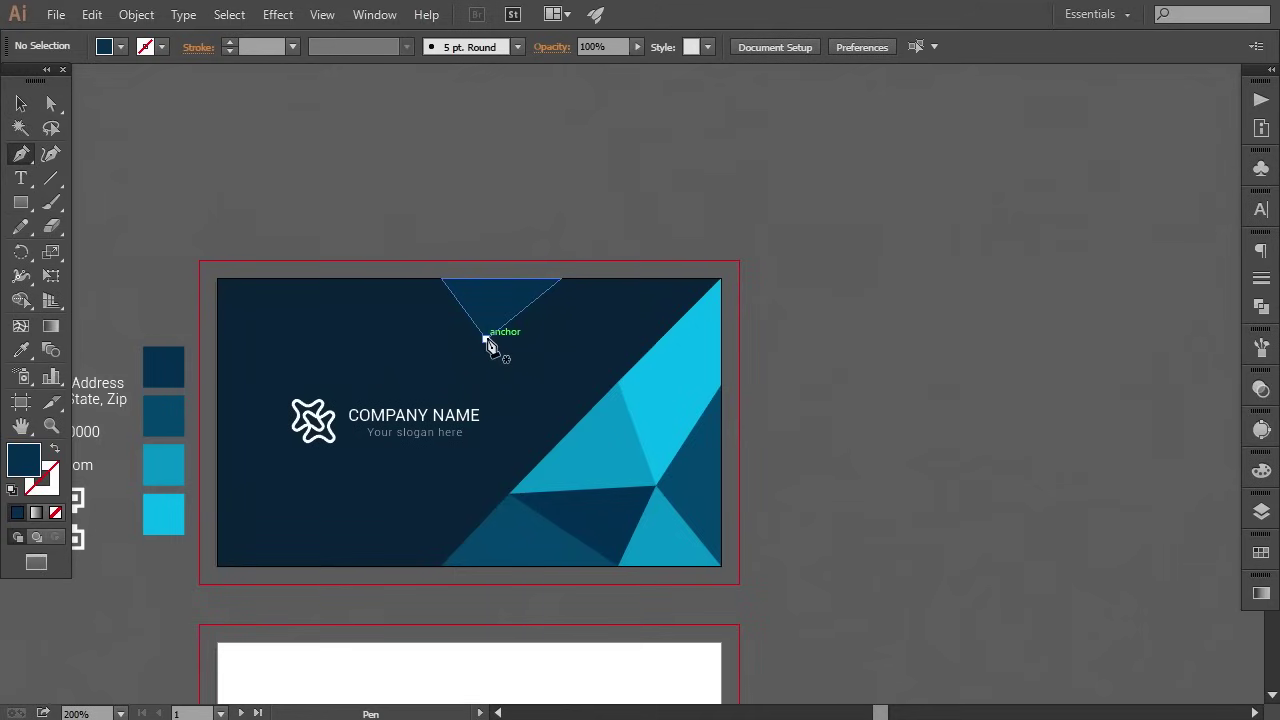
pyautogui.click(485, 339)
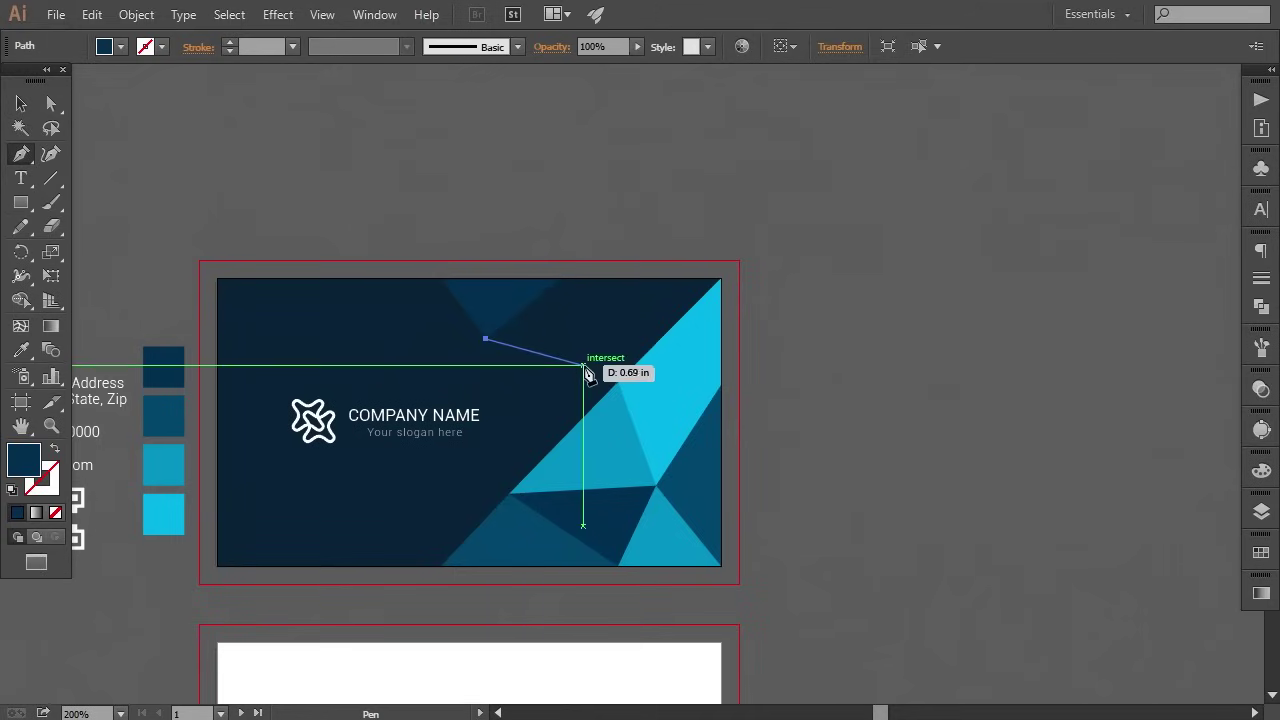
pyautogui.click(617, 380)
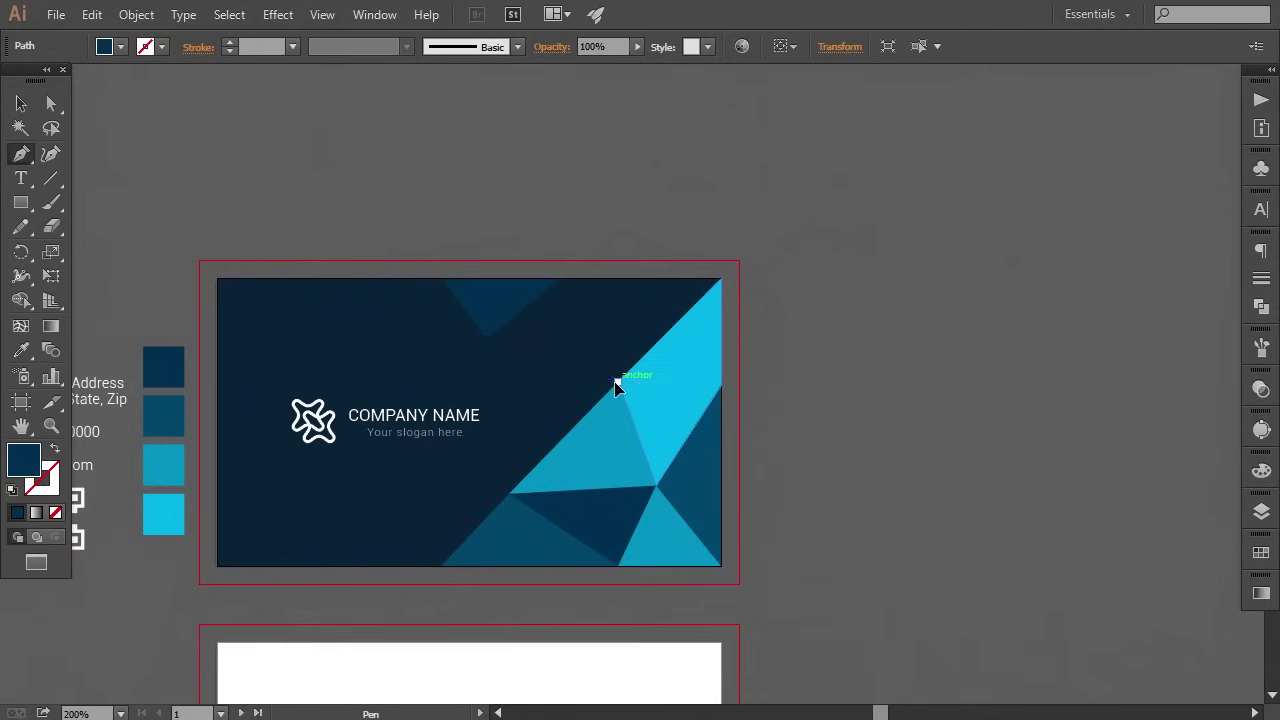
pyautogui.click(561, 279)
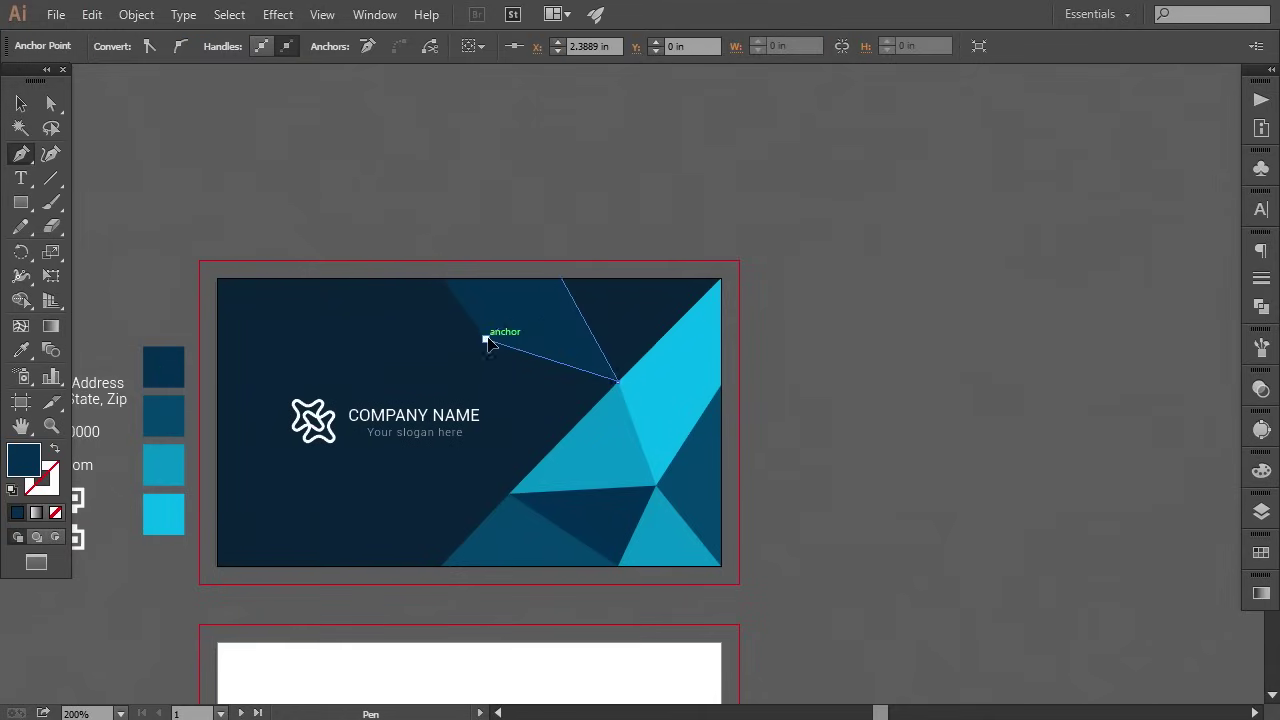
pyautogui.click(485, 339)
pyautogui.click(21, 350)
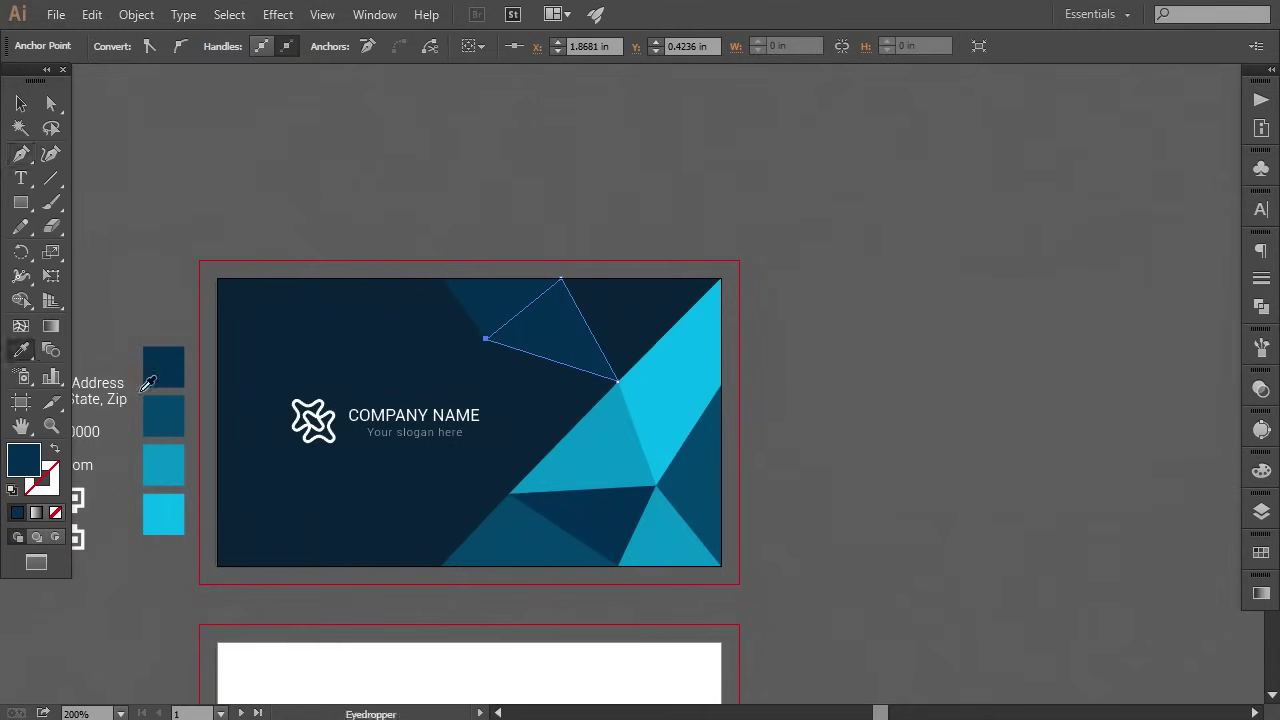
pyautogui.click(183, 420)
pyautogui.click(51, 103)
pyautogui.click(145, 180)
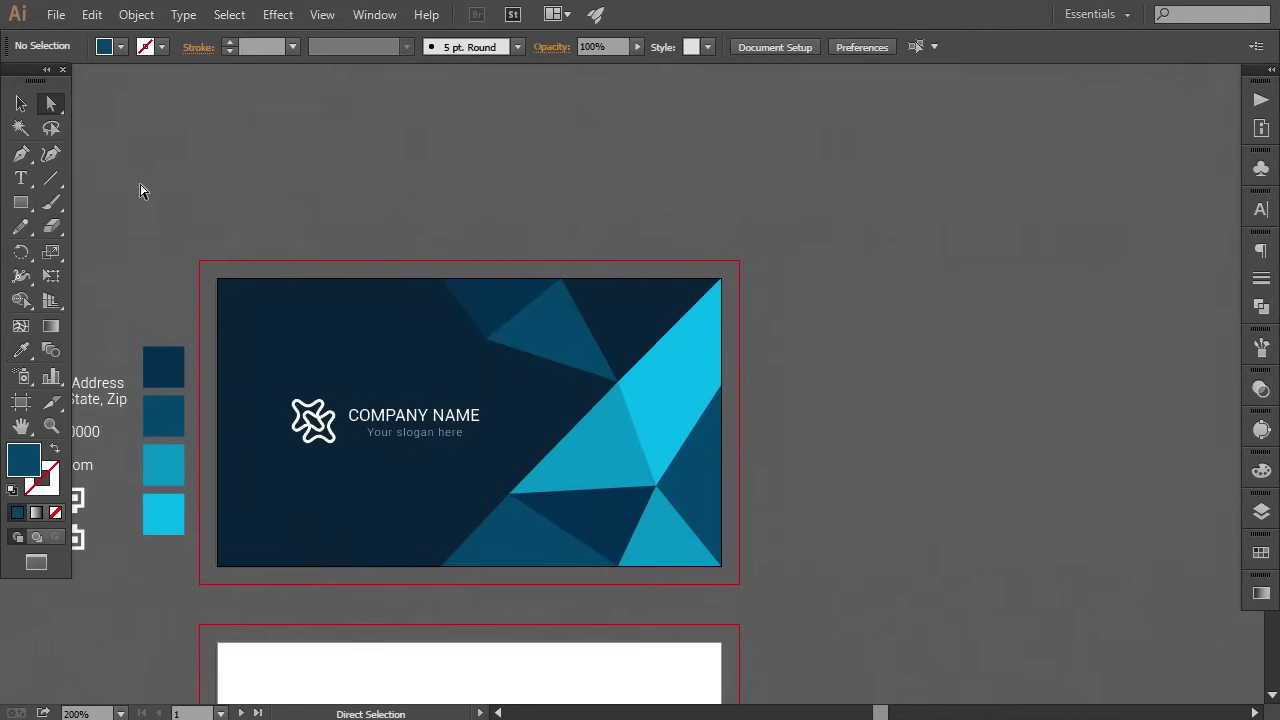
# Draw a triangle toward the card's top-right corner and fill it with the light blue swatch.
pyautogui.click(20, 155)
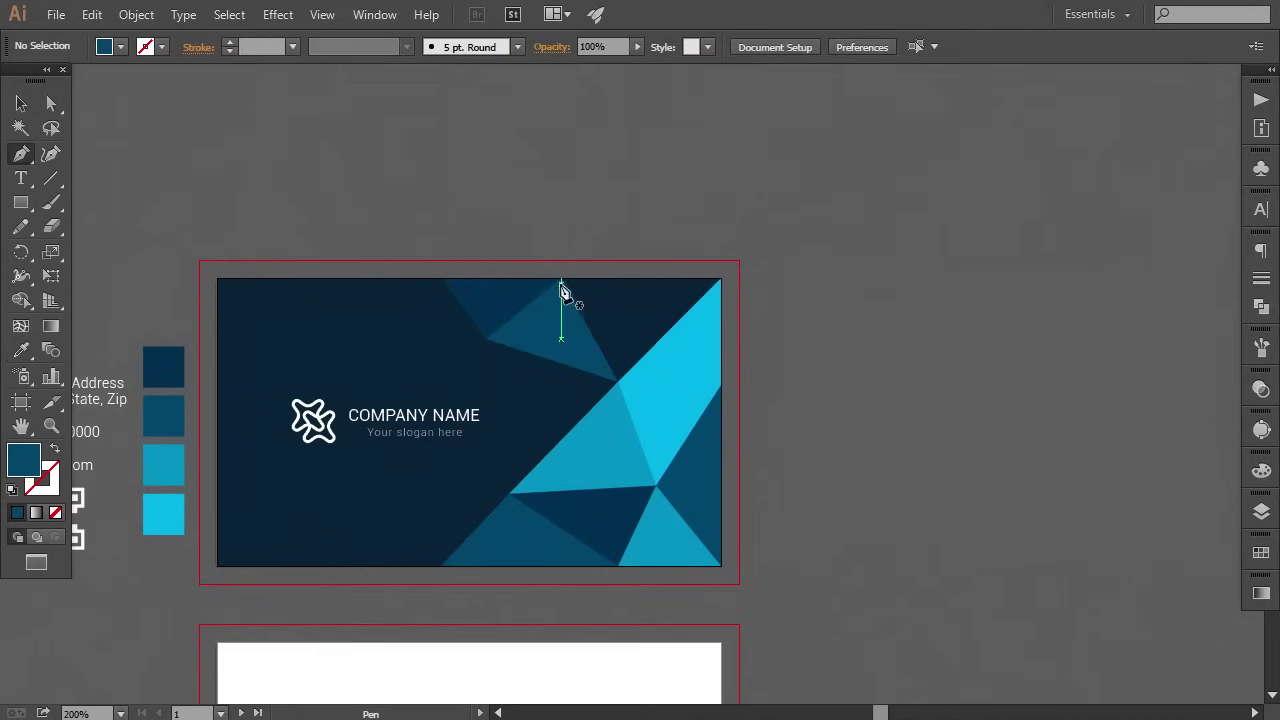
pyautogui.click(561, 278)
pyautogui.click(617, 381)
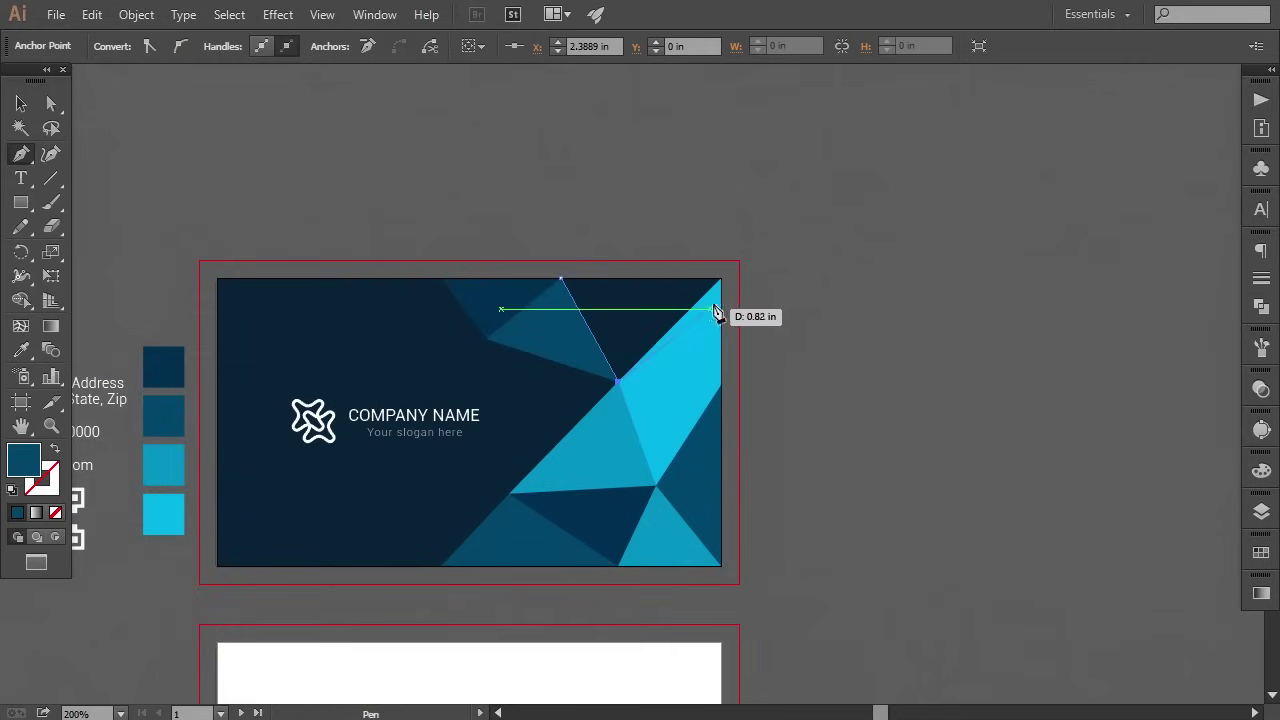
pyautogui.click(721, 279)
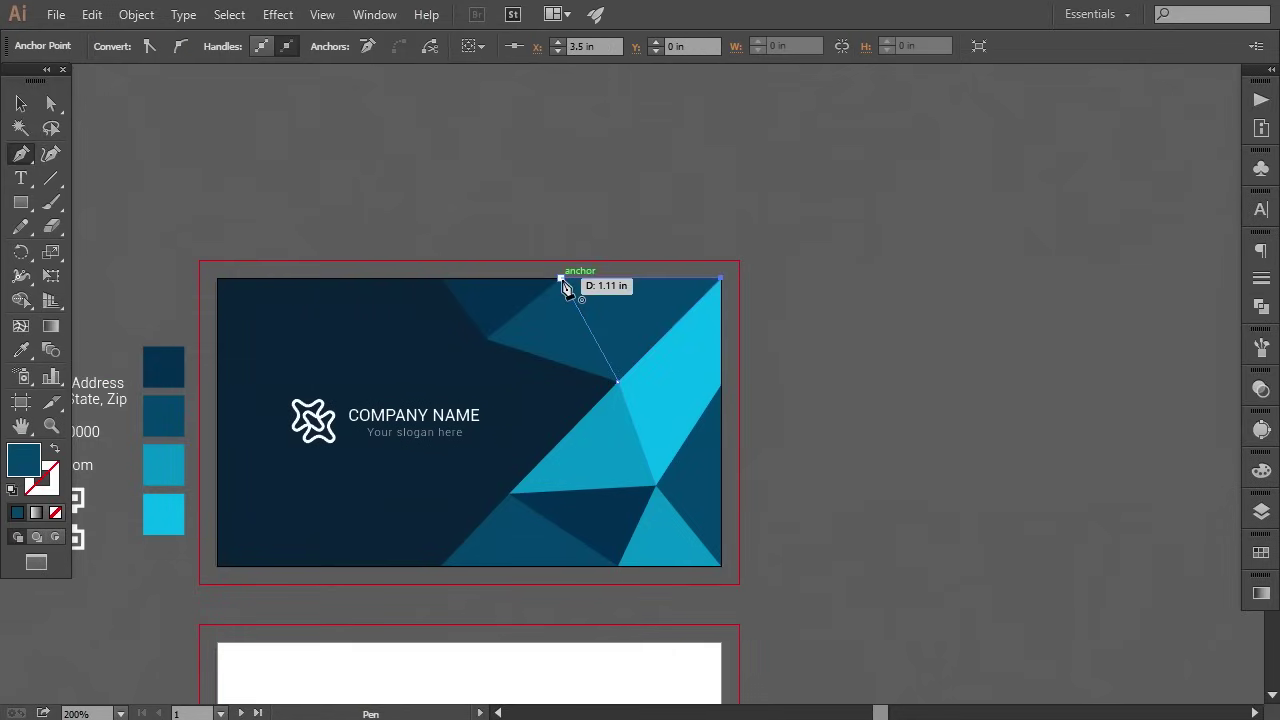
pyautogui.click(561, 279)
pyautogui.click(18, 356)
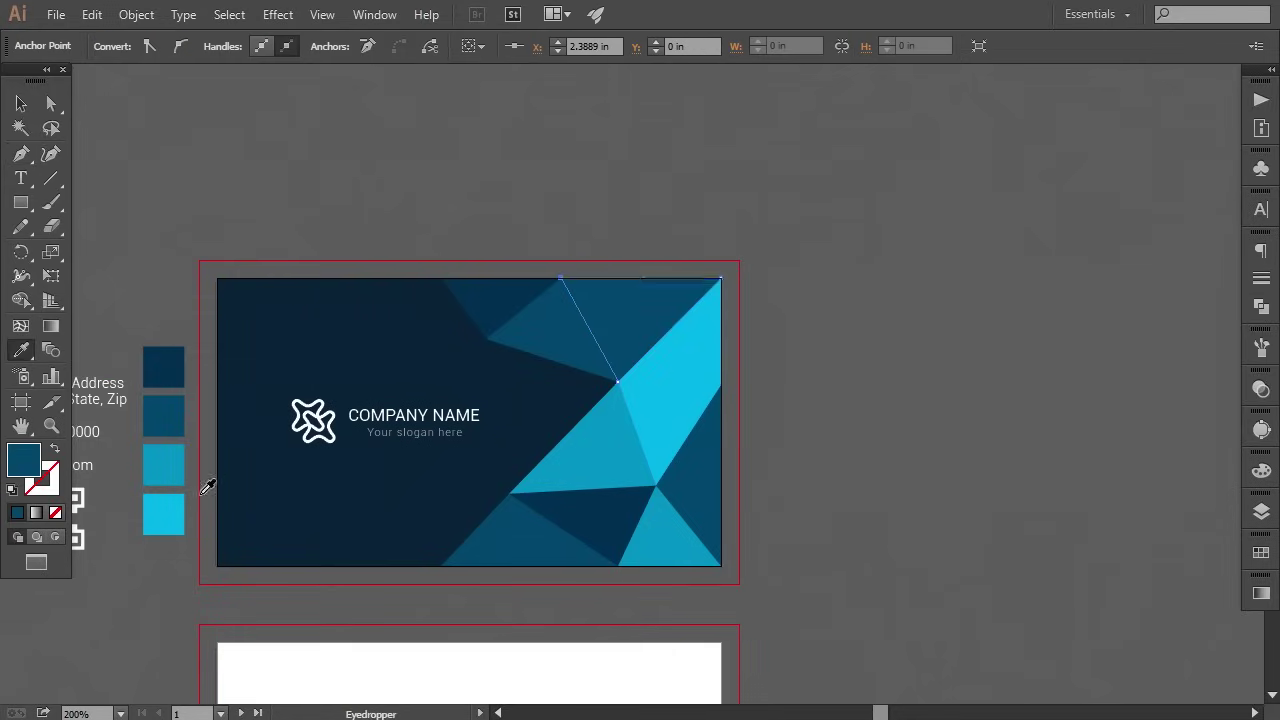
pyautogui.click(185, 468)
pyautogui.click(51, 103)
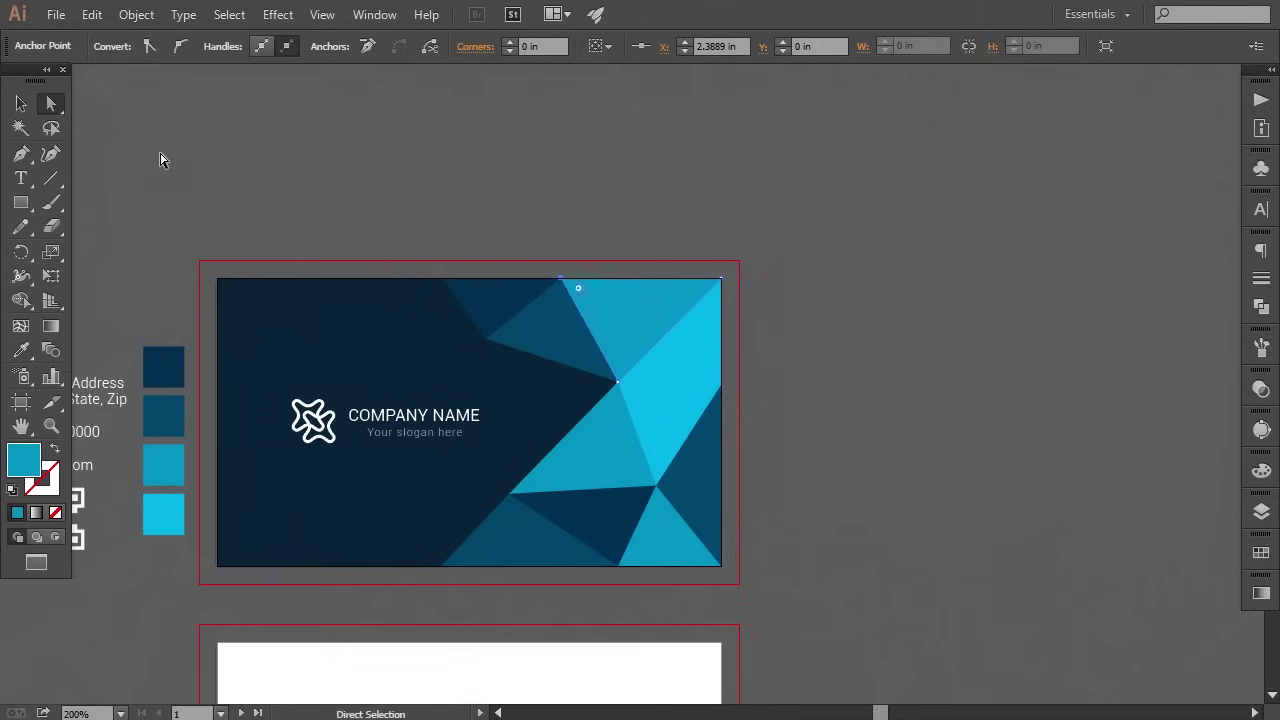
pyautogui.click(175, 190)
pyautogui.moveTo(180, 202); pyautogui.dragTo(224, 202)
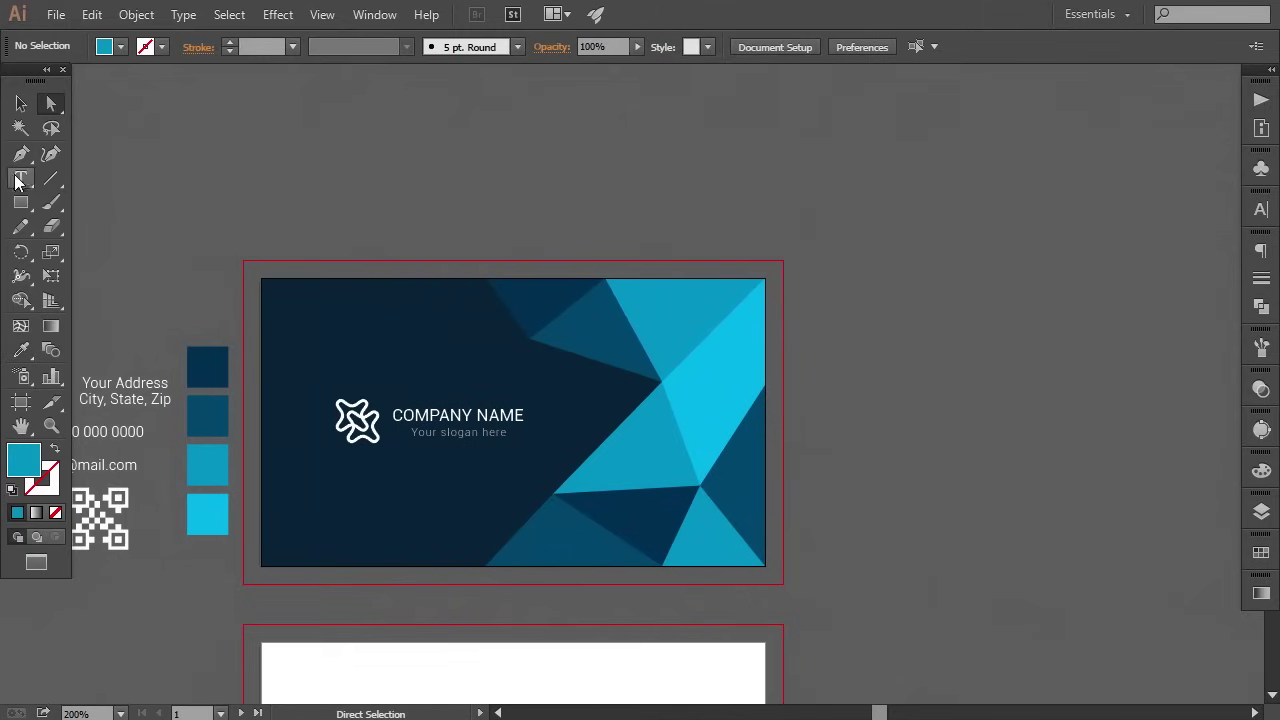
# Draw a triangle below the dark blue one, reaching into the cyan area, filled with darker navy.
pyautogui.click(20, 155)
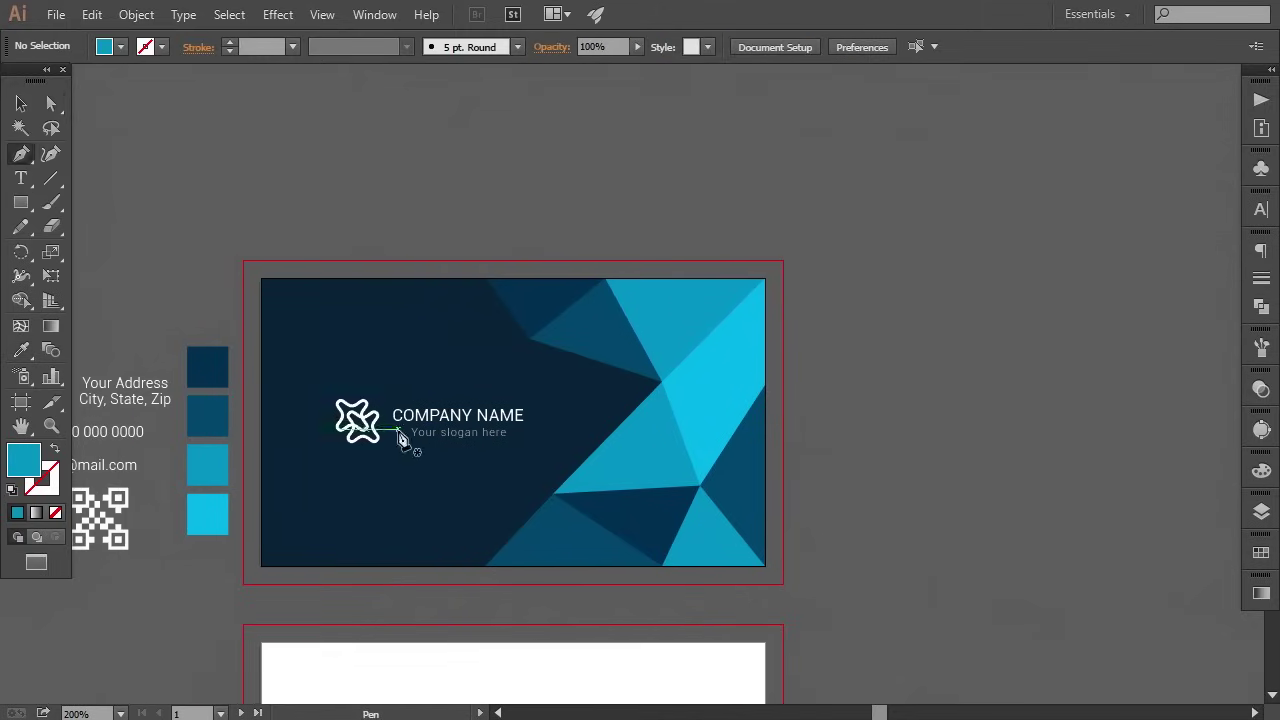
pyautogui.click(529, 339)
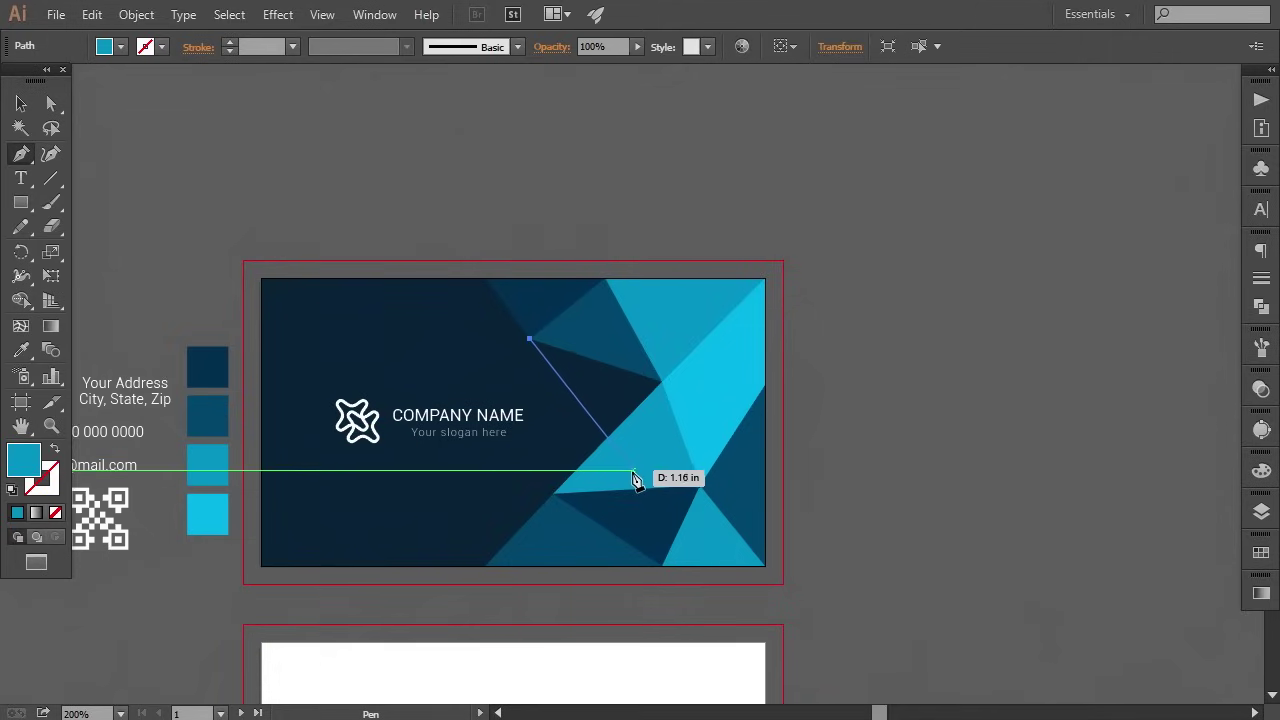
pyautogui.click(632, 470)
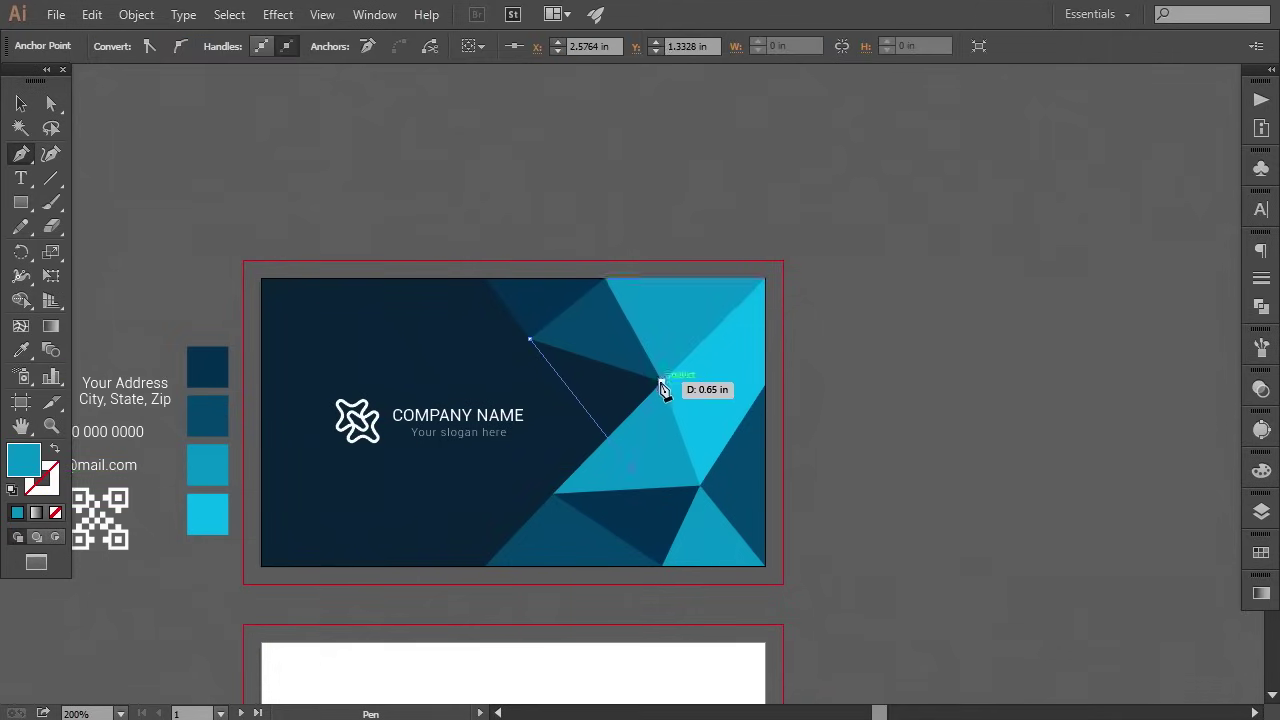
pyautogui.click(529, 339)
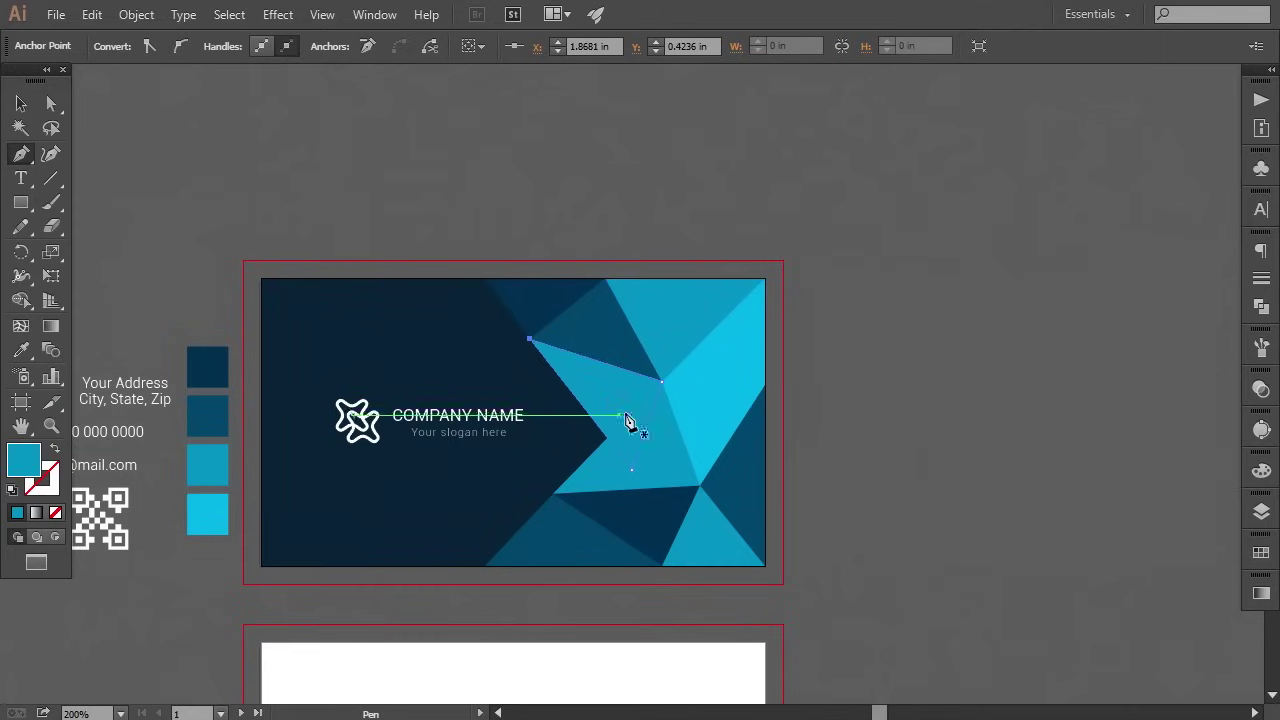
pyautogui.click(19, 352)
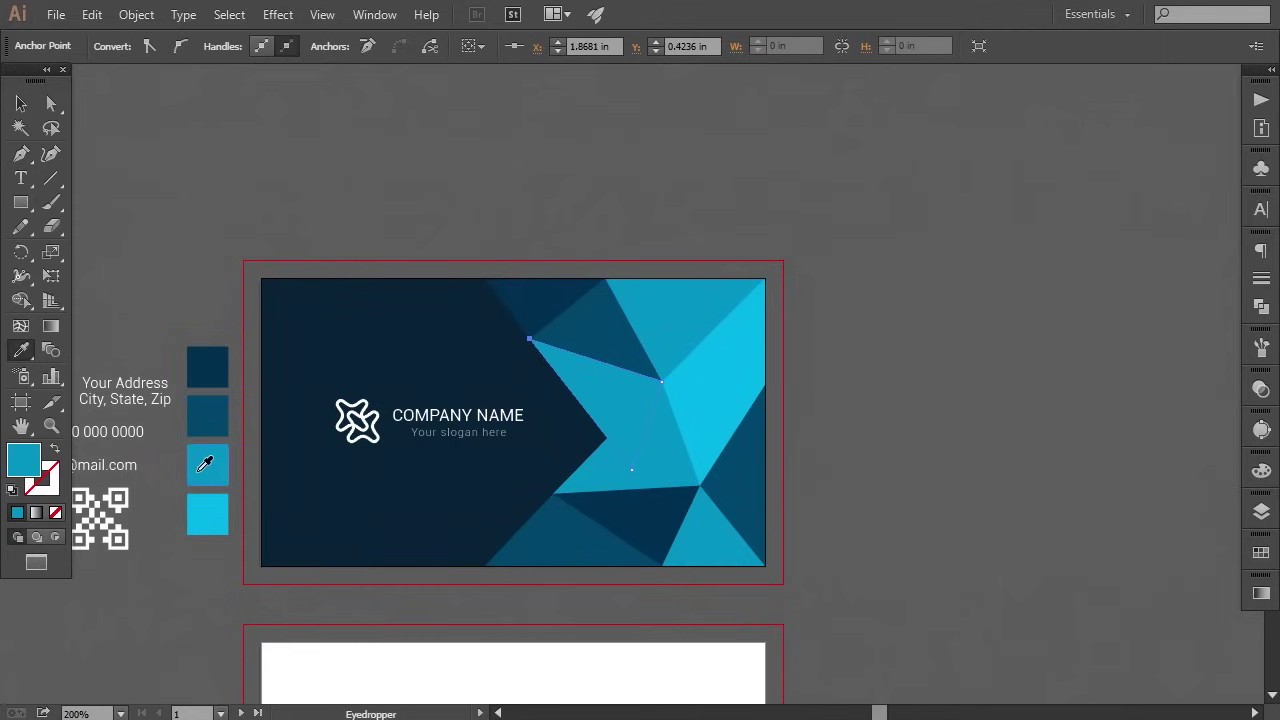
pyautogui.click(215, 415)
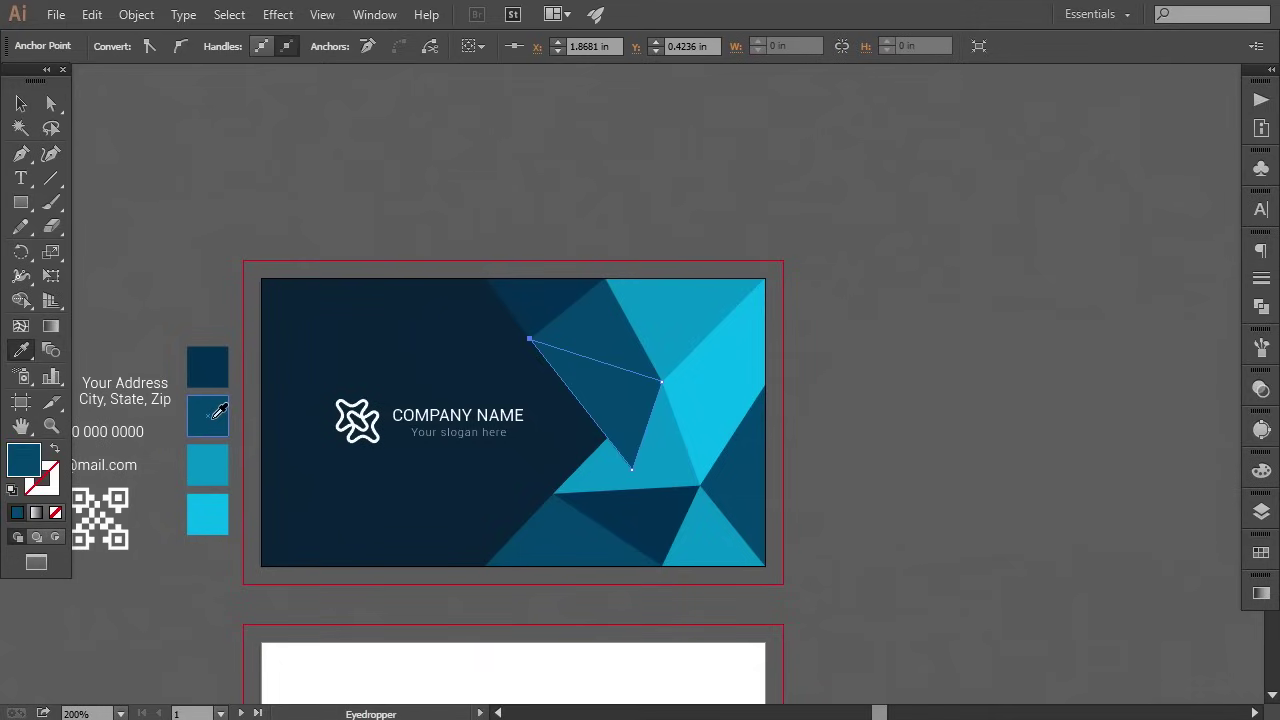
pyautogui.click(224, 367)
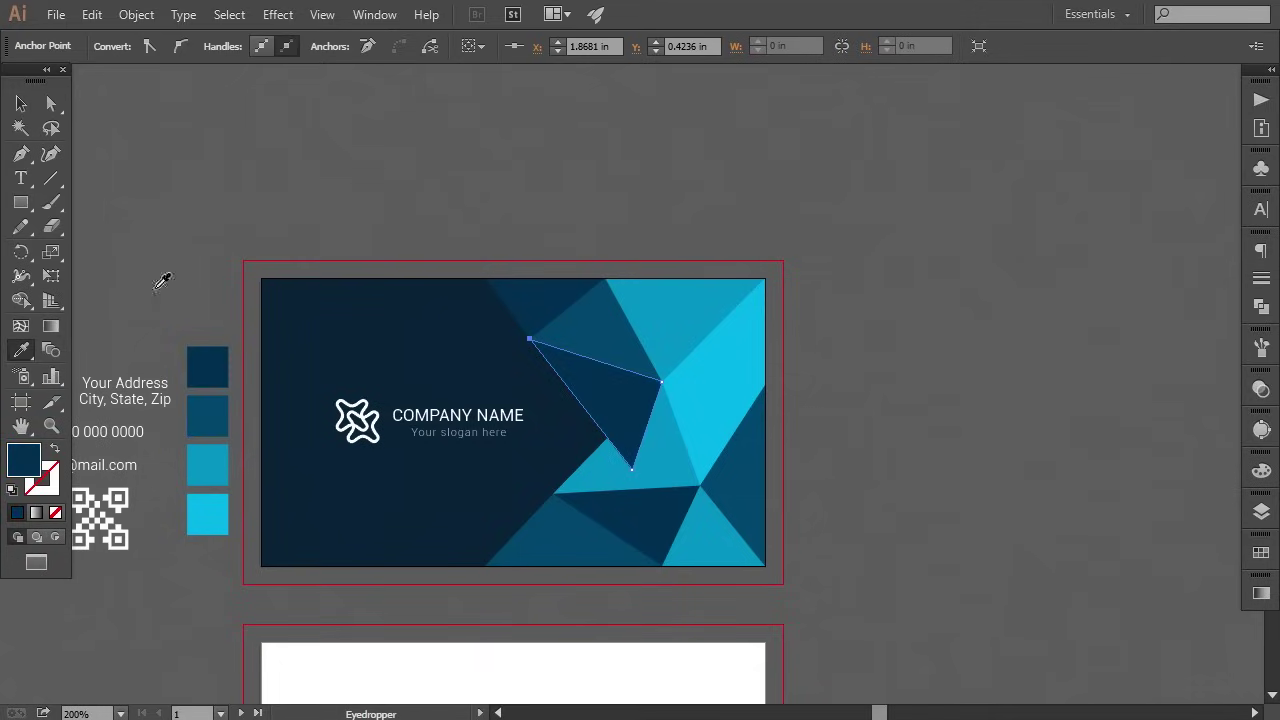
pyautogui.click(51, 108)
pyautogui.click(153, 172)
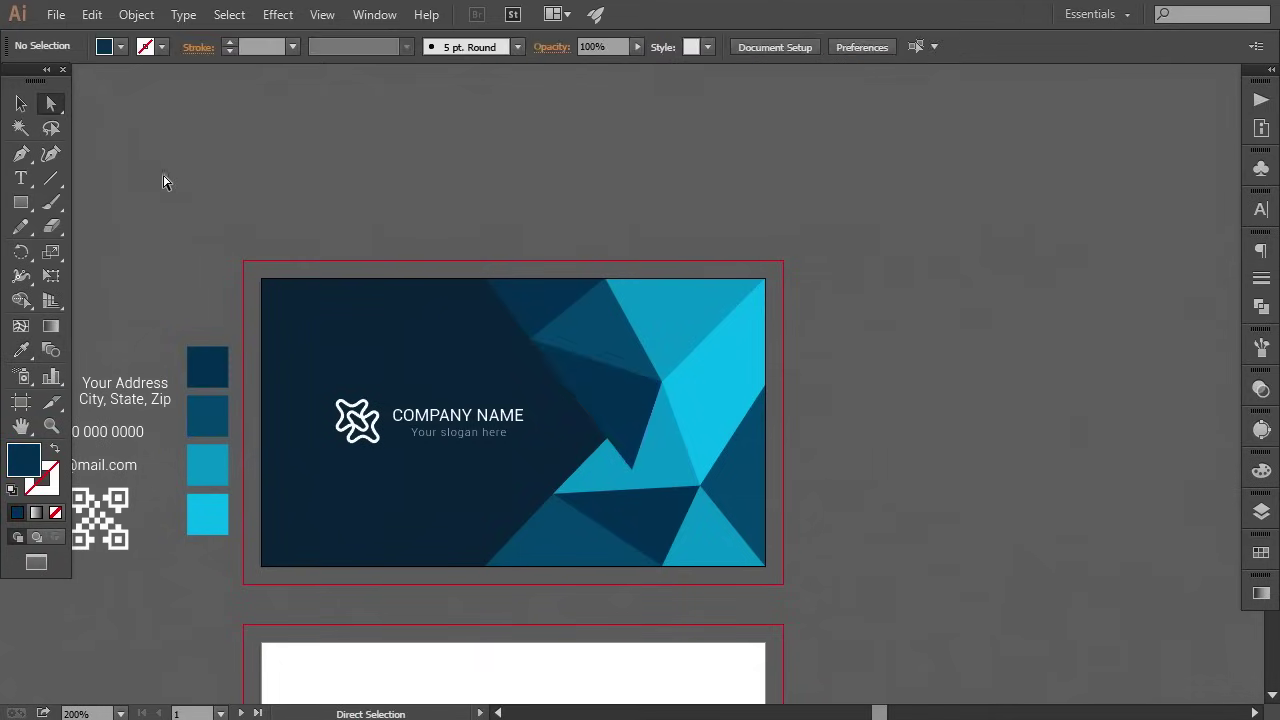
# Check the top triangle's left corner point with Direct Selection.
pyautogui.click(530, 314)
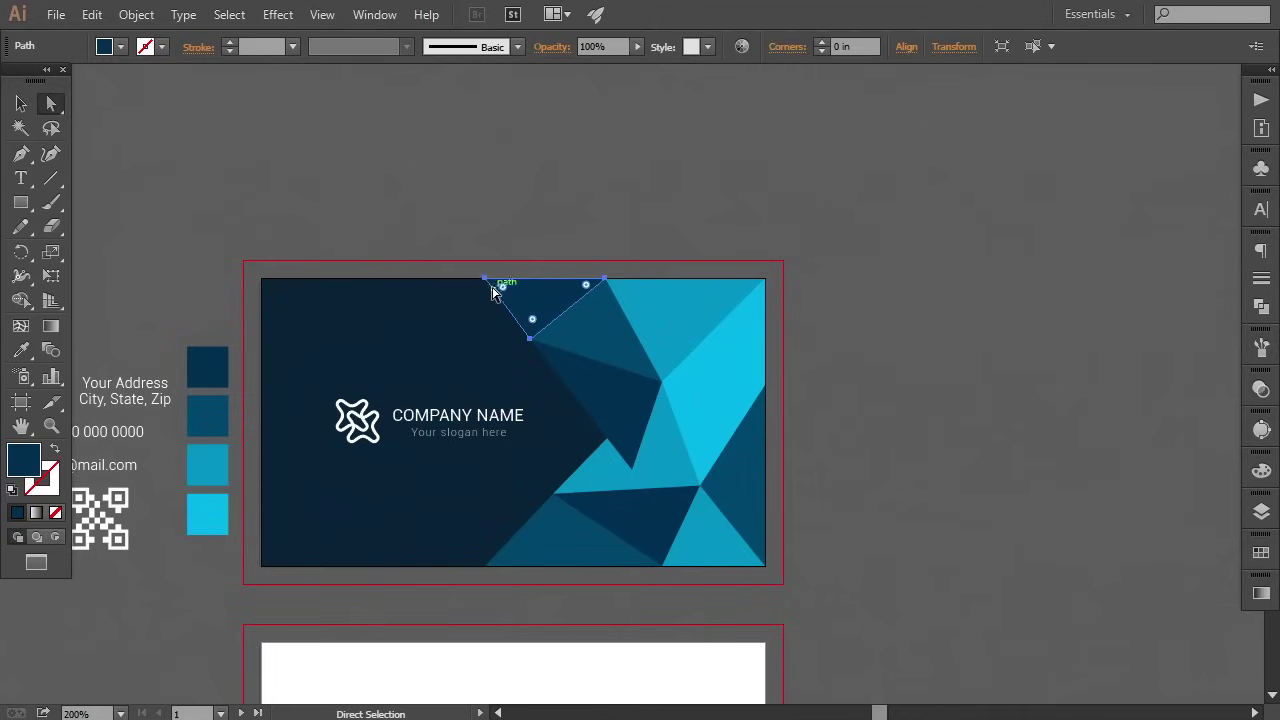
pyautogui.click(486, 280)
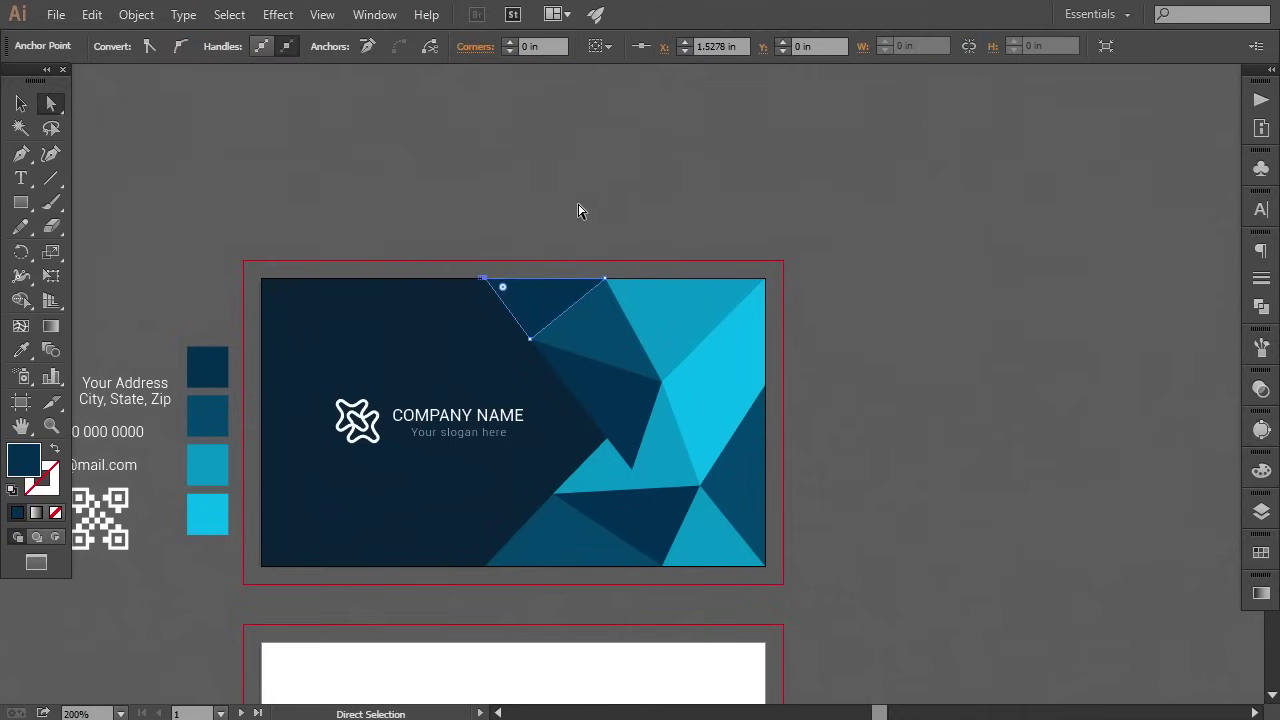
pyautogui.click(578, 210)
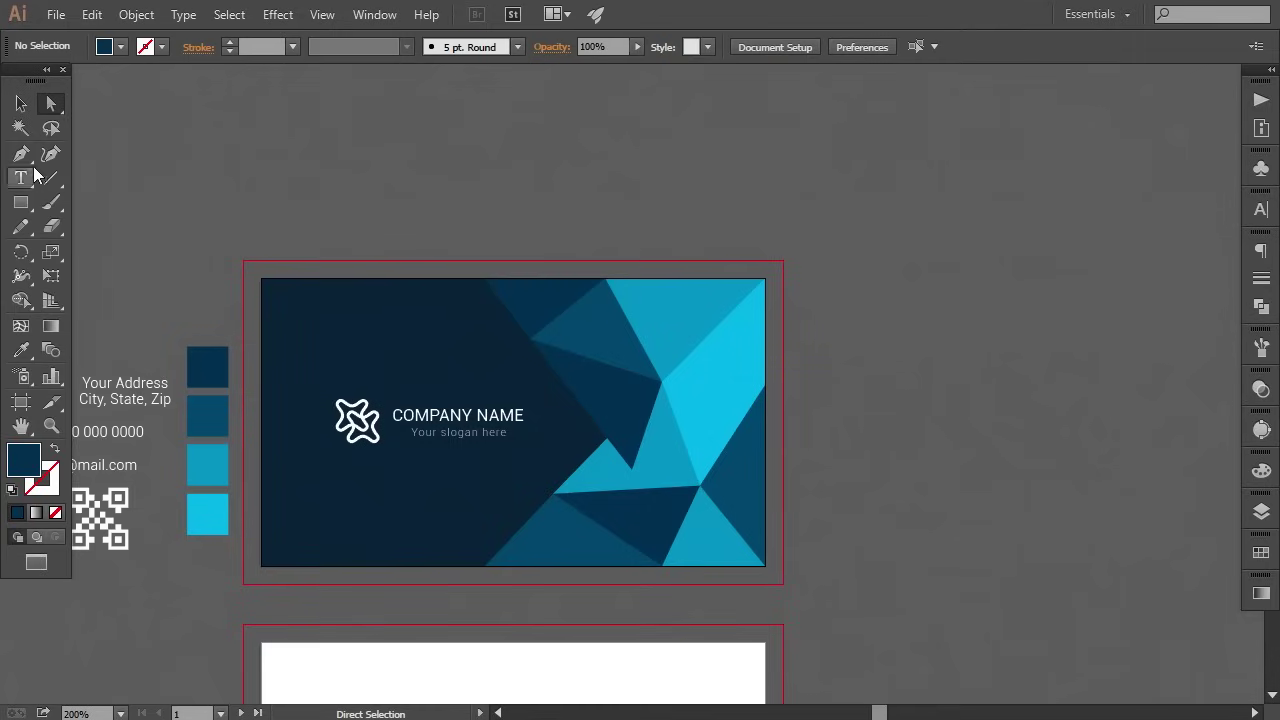
pyautogui.click(21, 153)
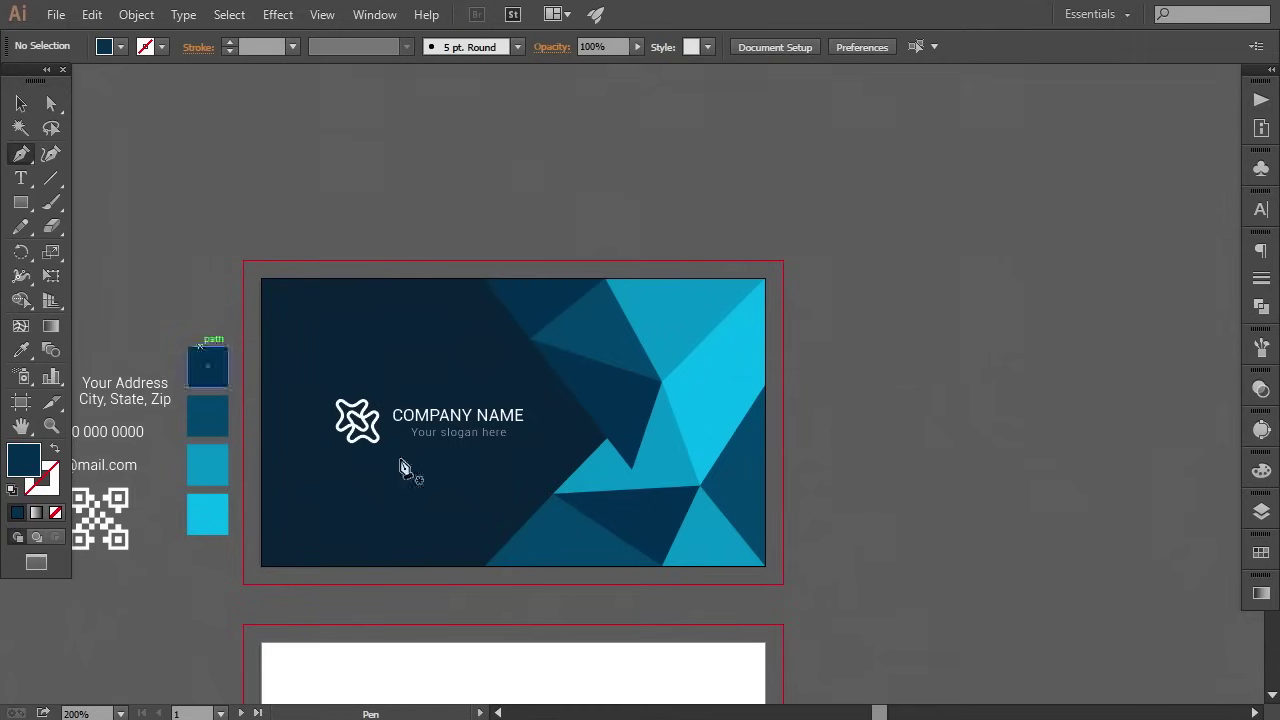
# Draw a triangle at the card's top-right corner along the right edge, filled bright cyan.
pyautogui.click(632, 465)
pyautogui.click(530, 340)
pyautogui.click(660, 381)
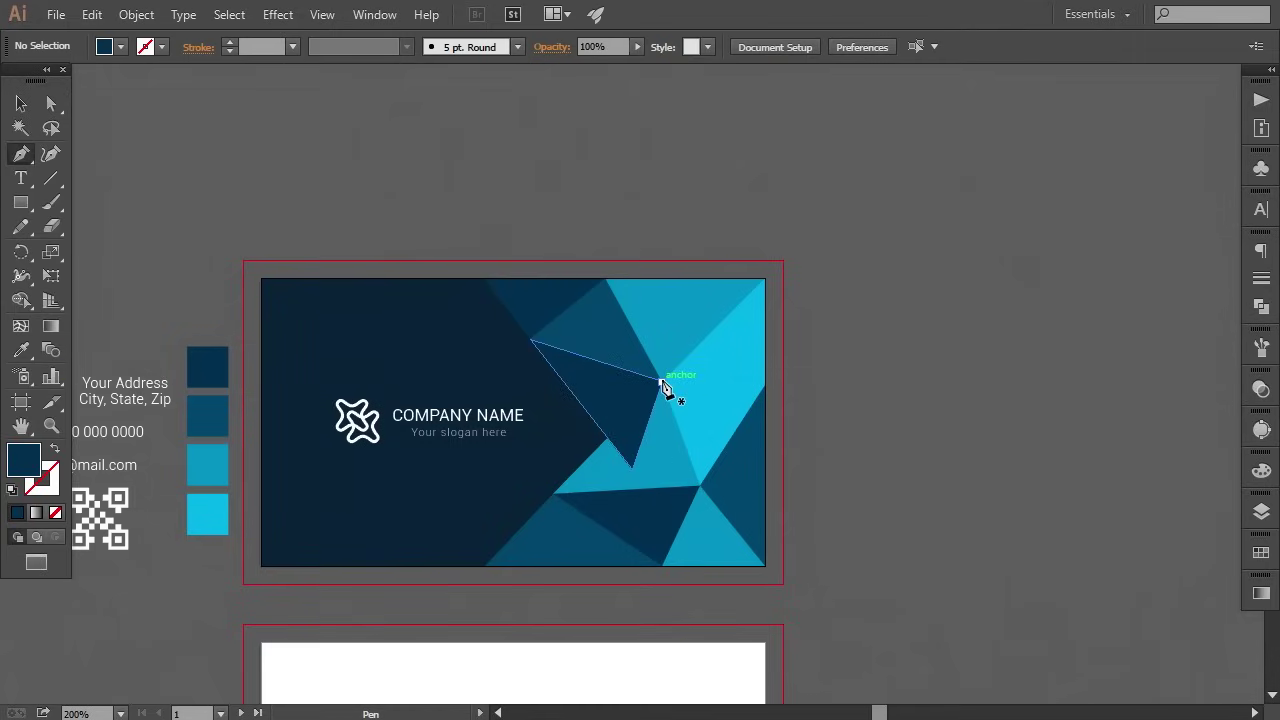
pyautogui.click(765, 280)
pyautogui.click(765, 450)
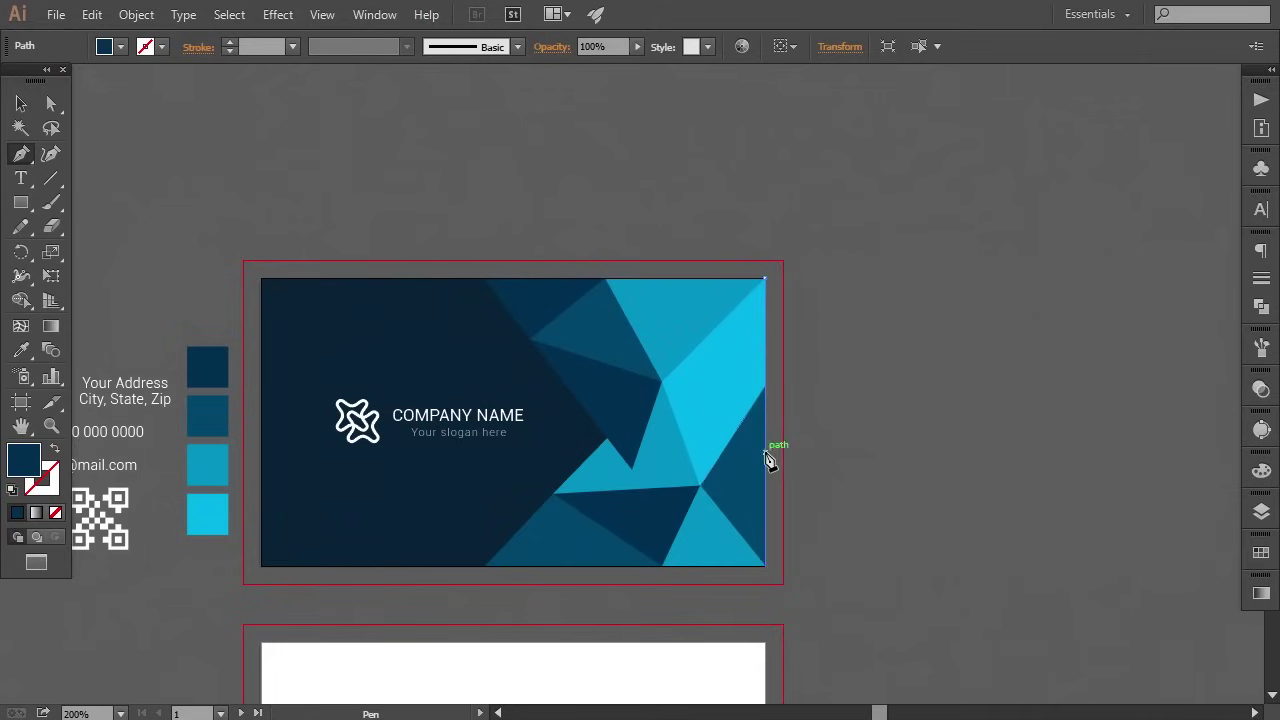
pyautogui.click(660, 381)
pyautogui.click(765, 281)
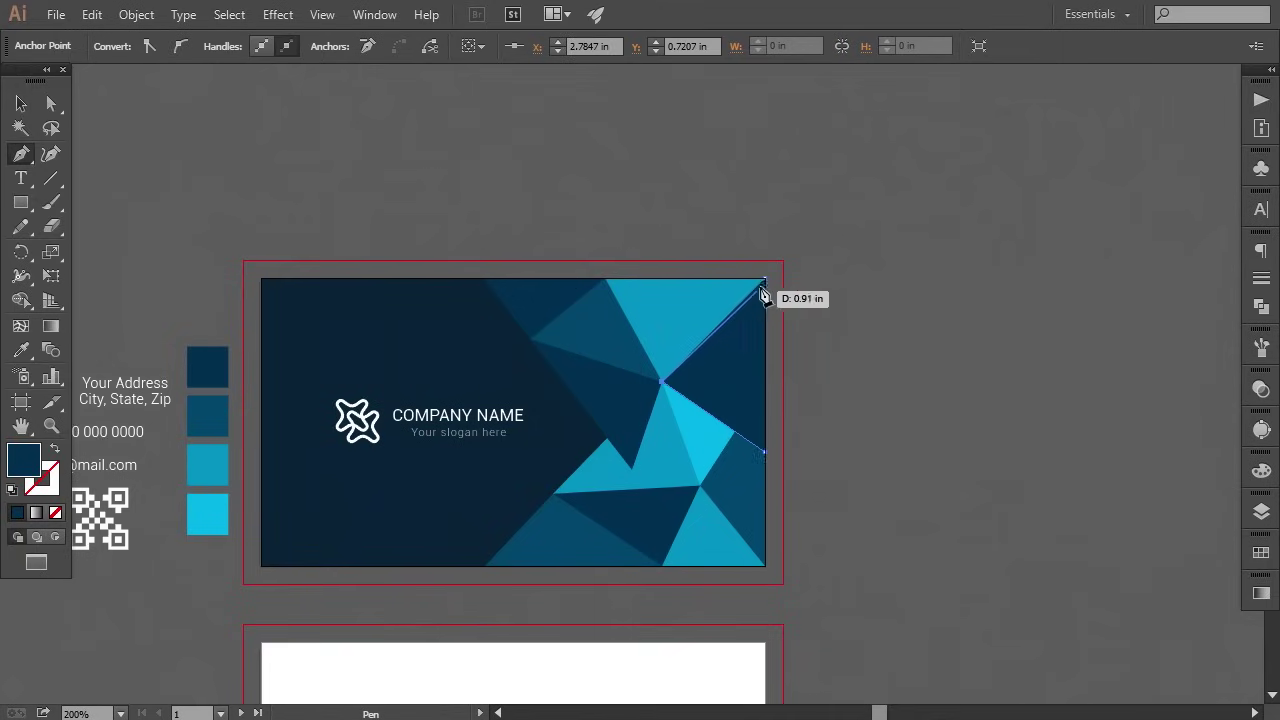
pyautogui.click(22, 350)
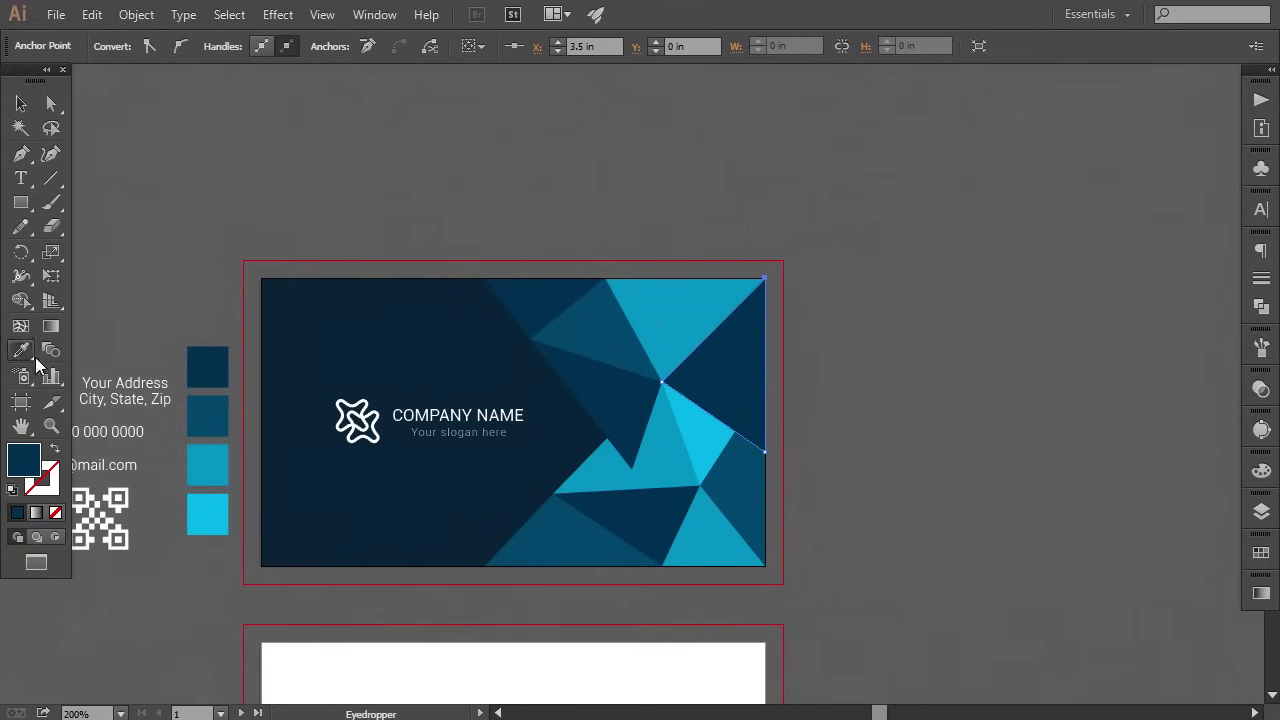
pyautogui.click(210, 415)
pyautogui.click(201, 467)
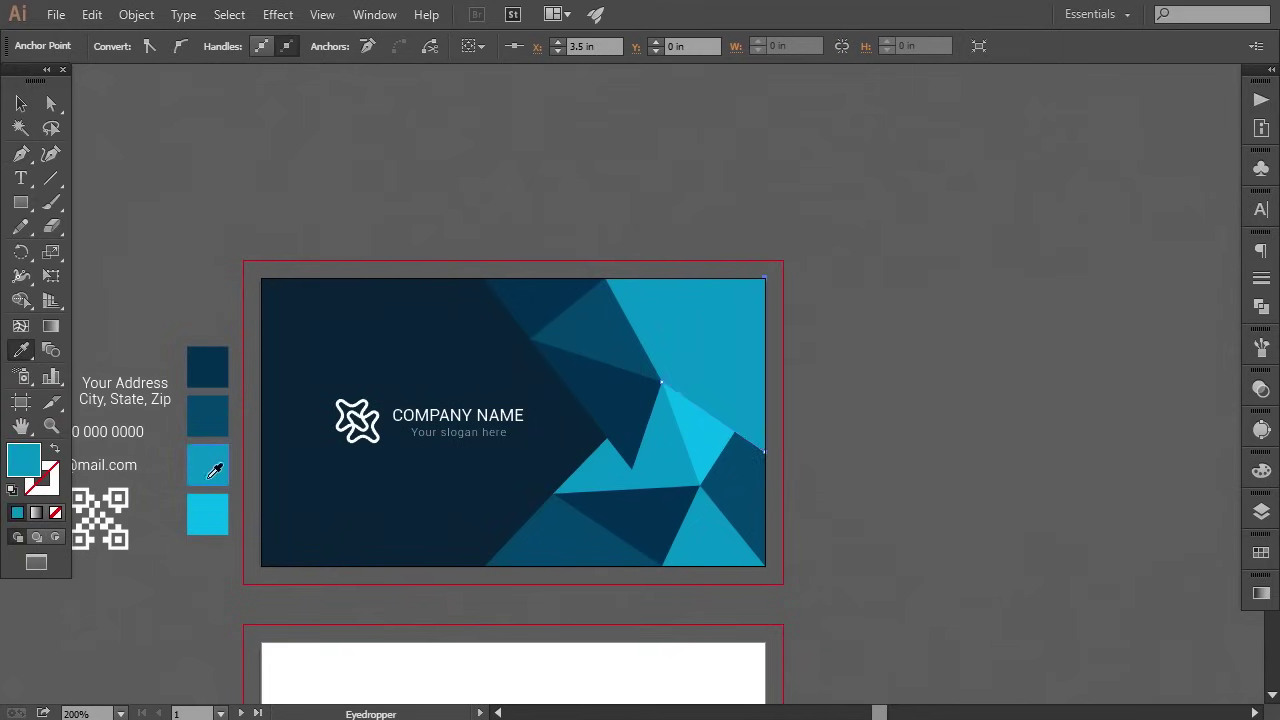
pyautogui.click(212, 514)
pyautogui.click(52, 103)
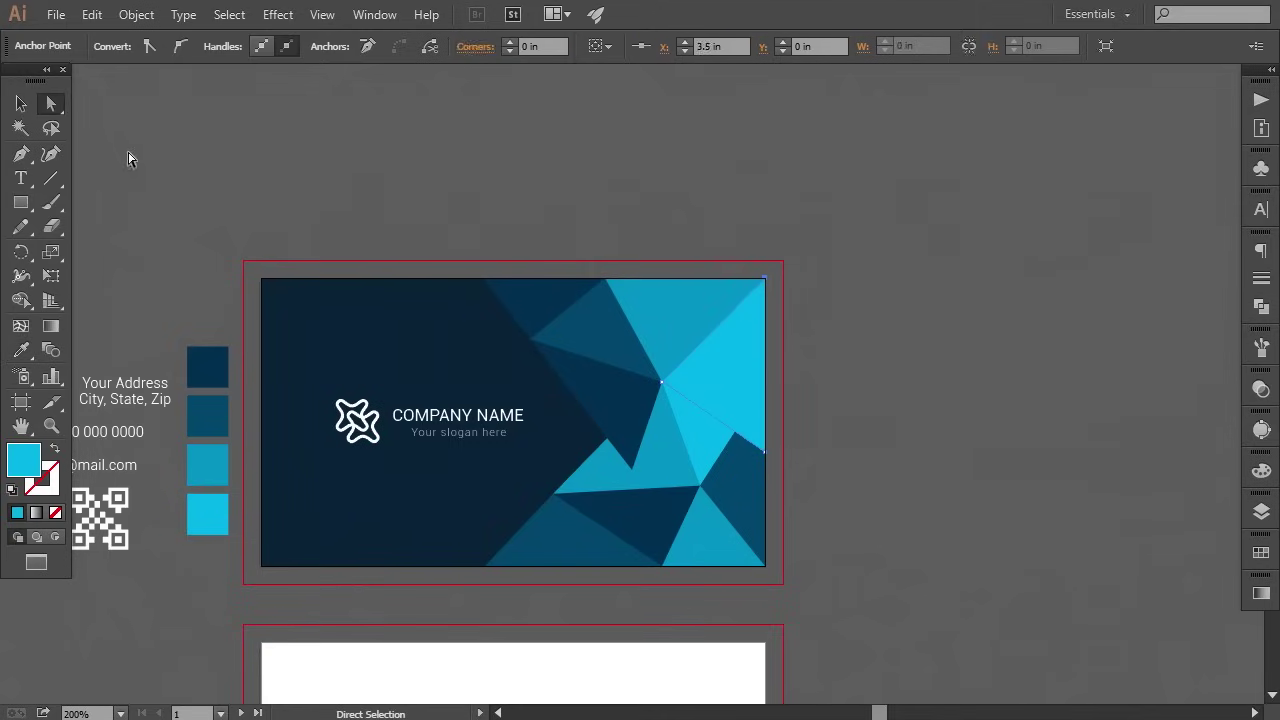
pyautogui.click(131, 159)
pyautogui.click(21, 153)
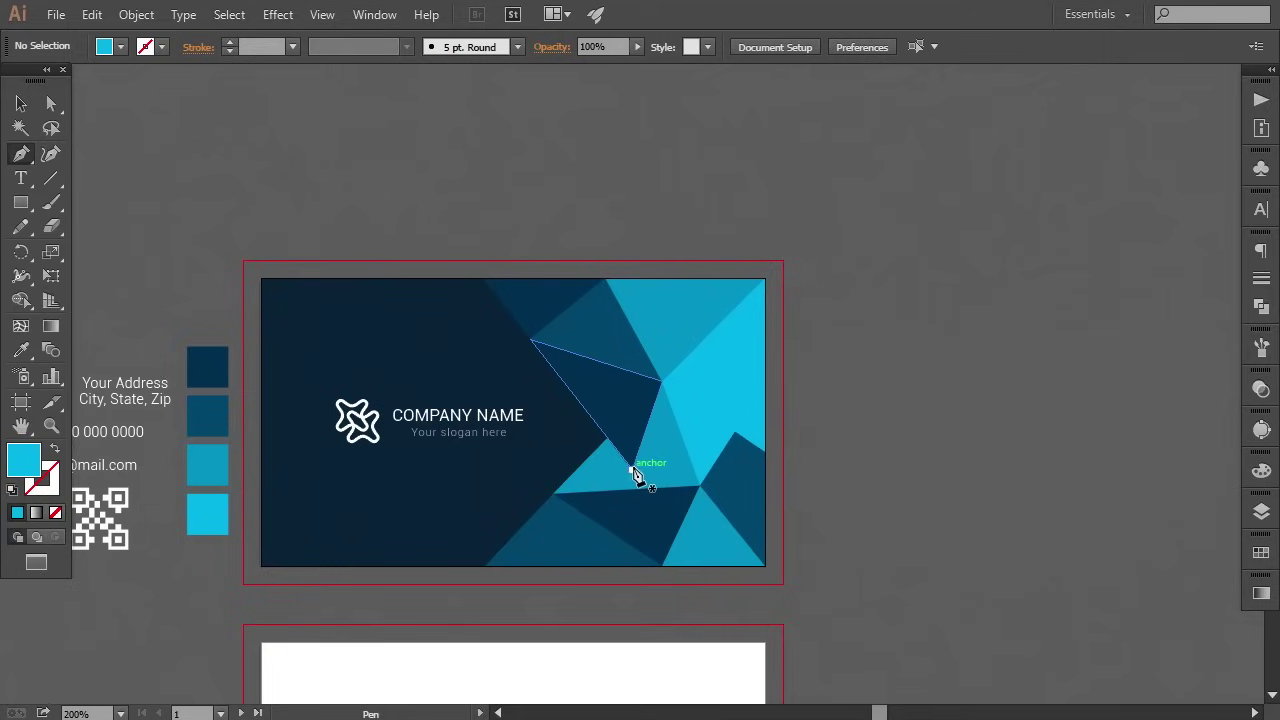
# Draw a polygon from the triangle corner down to the bottom-right corner, filled dark blue.
pyautogui.click(633, 466)
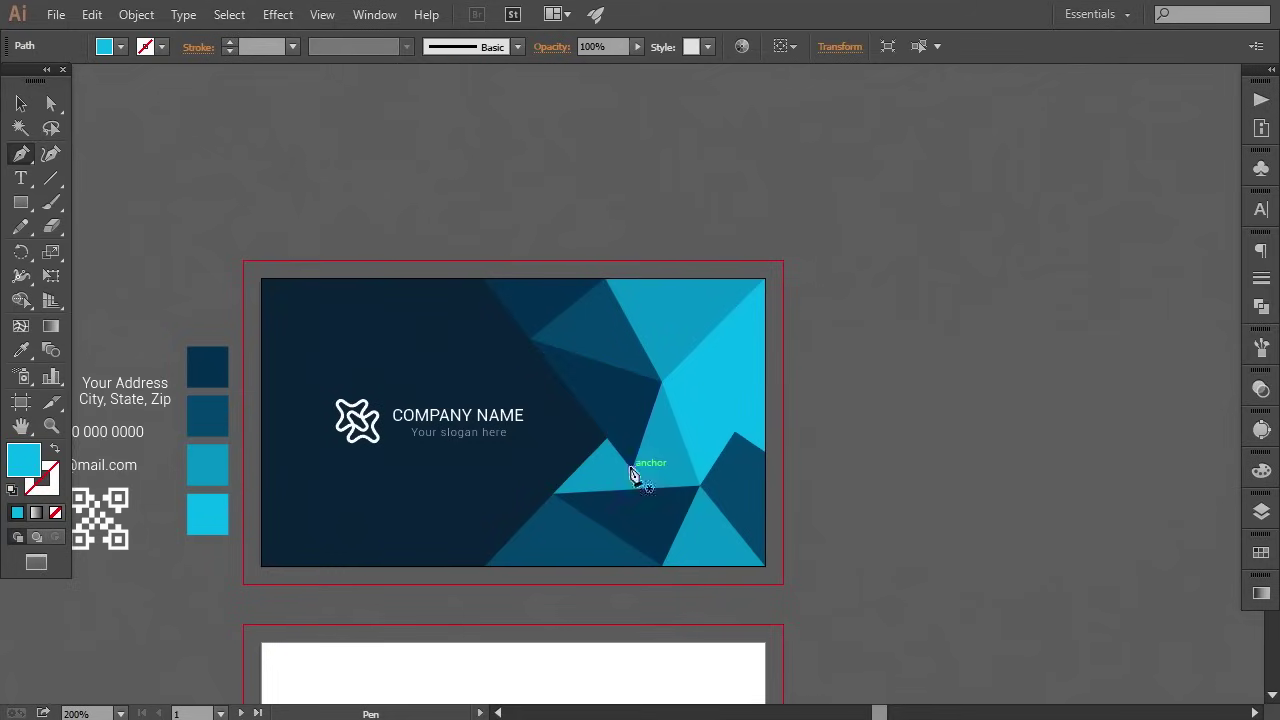
pyautogui.click(701, 568)
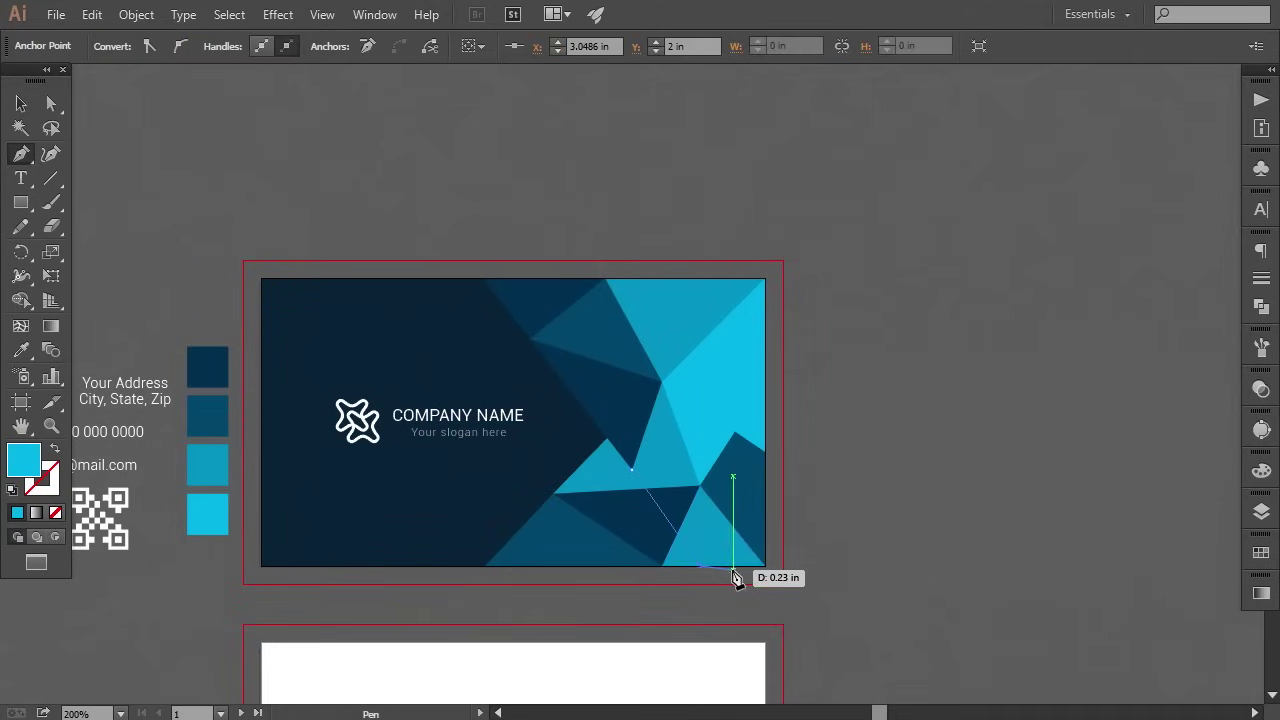
pyautogui.click(766, 566)
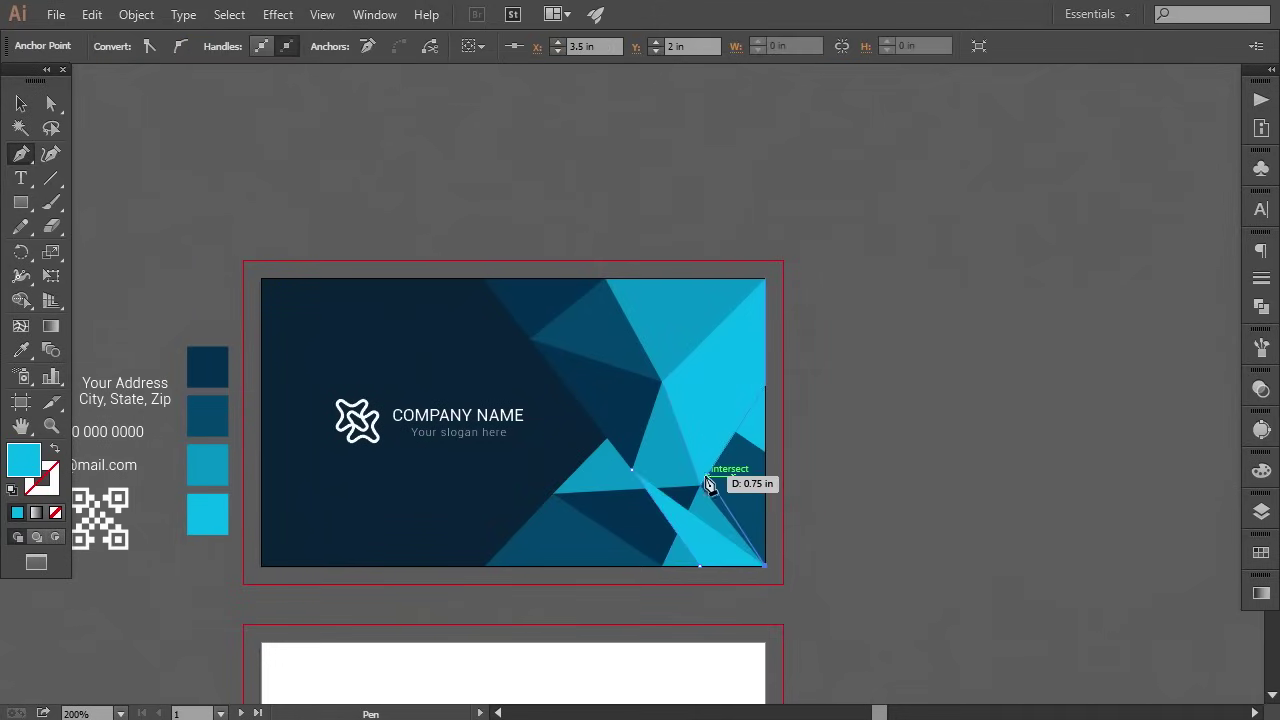
pyautogui.click(660, 382)
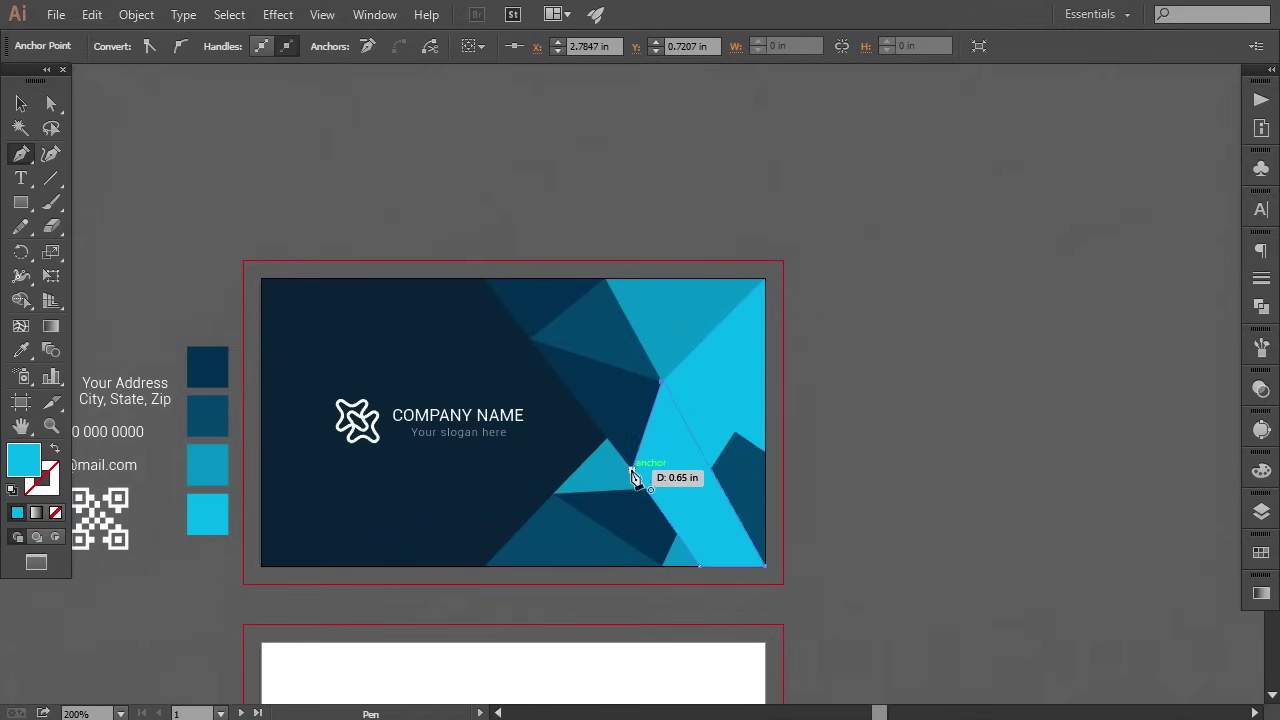
pyautogui.click(632, 468)
pyautogui.click(21, 349)
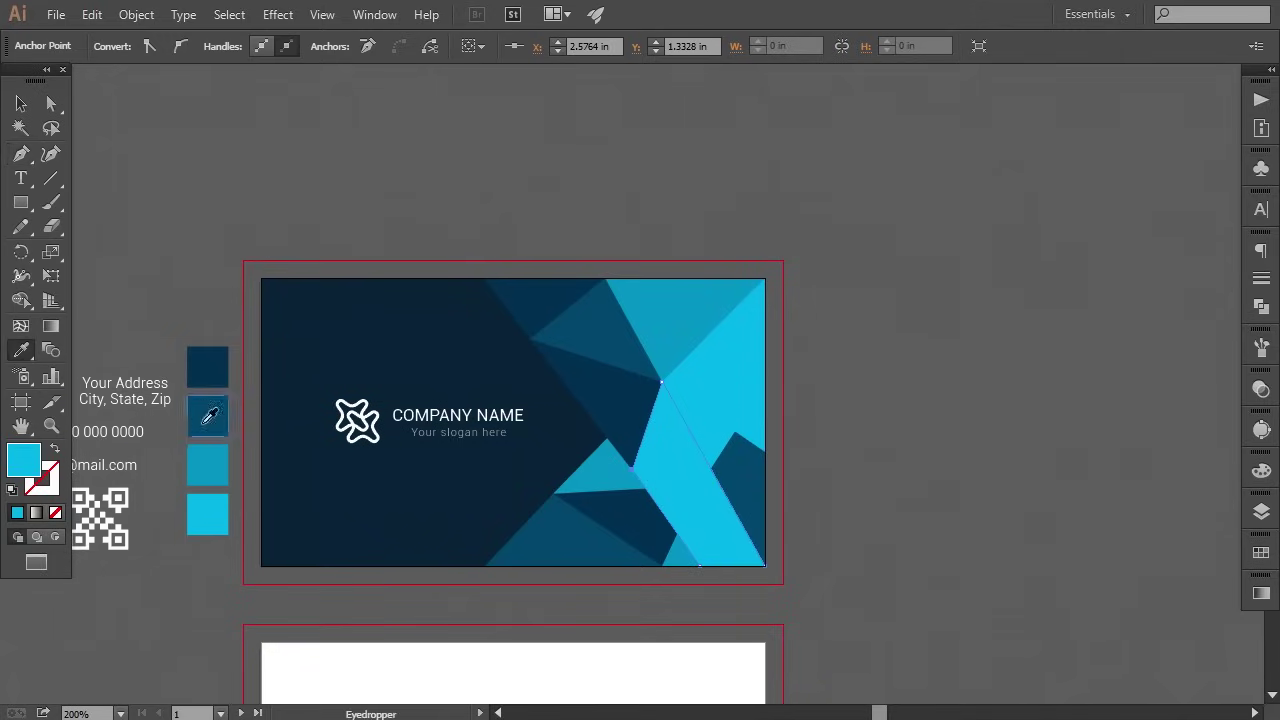
pyautogui.click(204, 423)
pyautogui.click(51, 103)
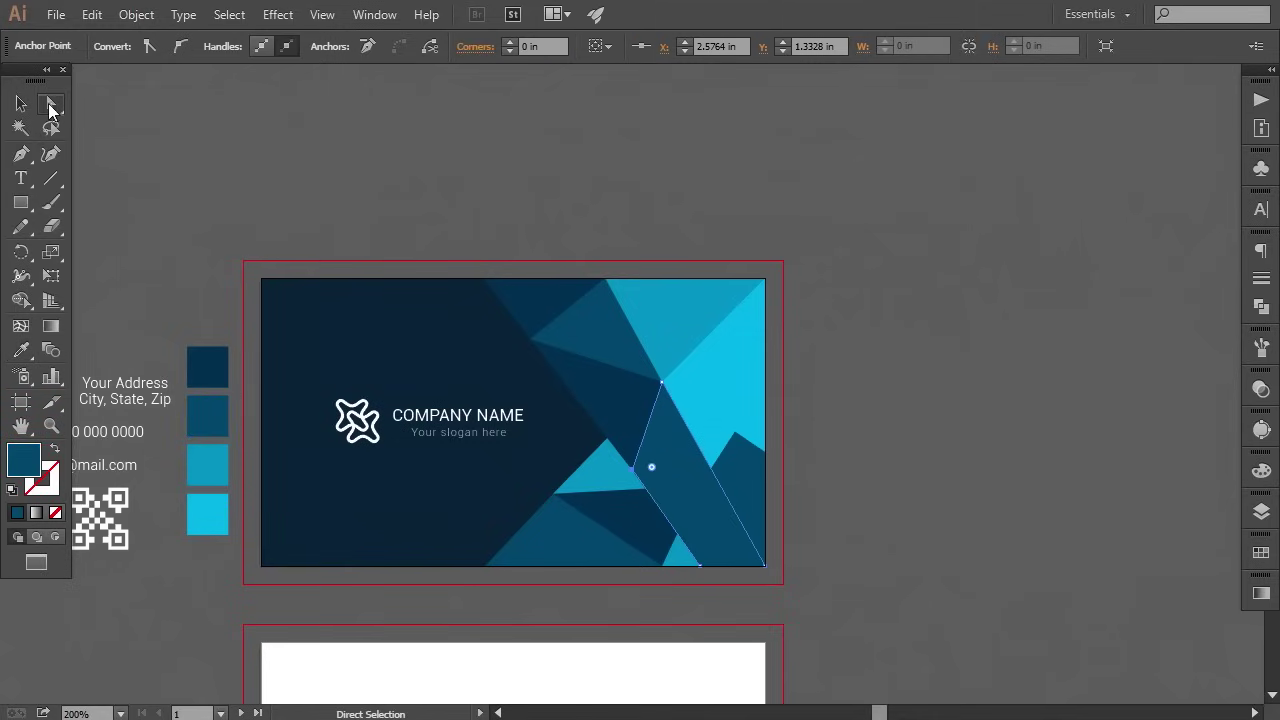
pyautogui.click(133, 175)
# Draw a triangle on the card's right edge to the bottom-right corner, filled lighter blue.
pyautogui.click(21, 154)
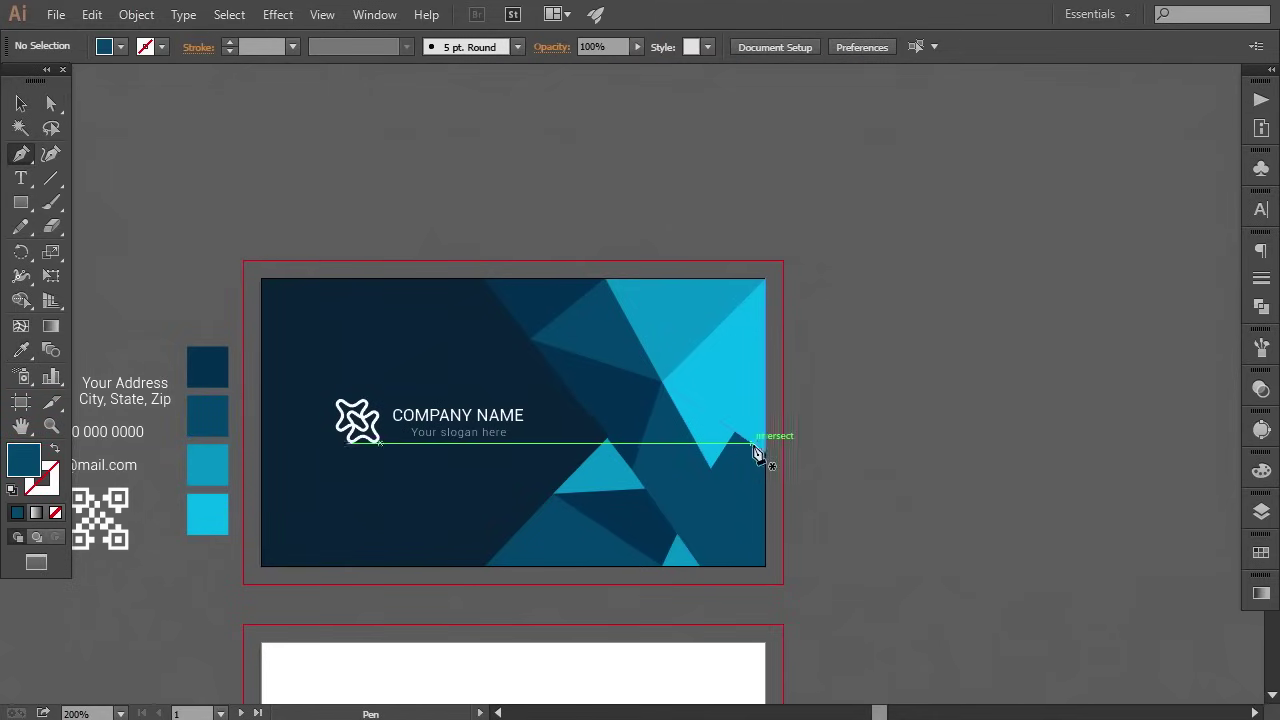
pyautogui.click(726, 428)
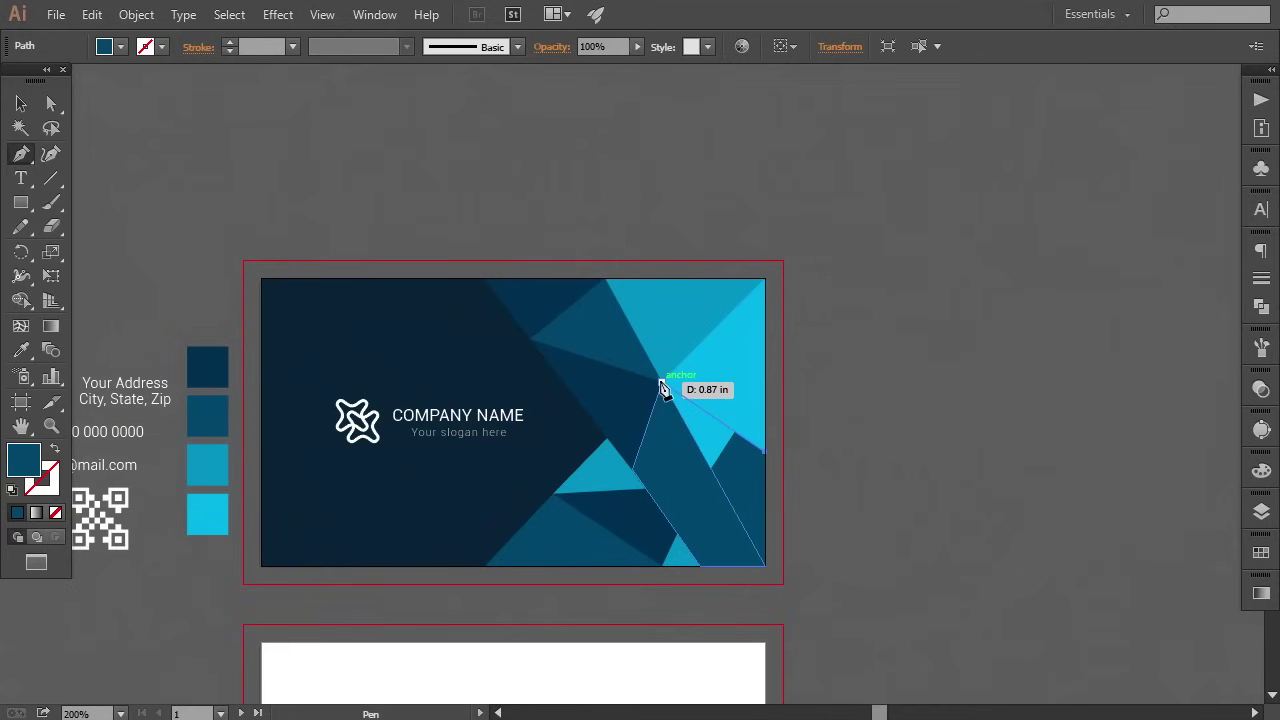
pyautogui.click(662, 382)
pyautogui.click(765, 566)
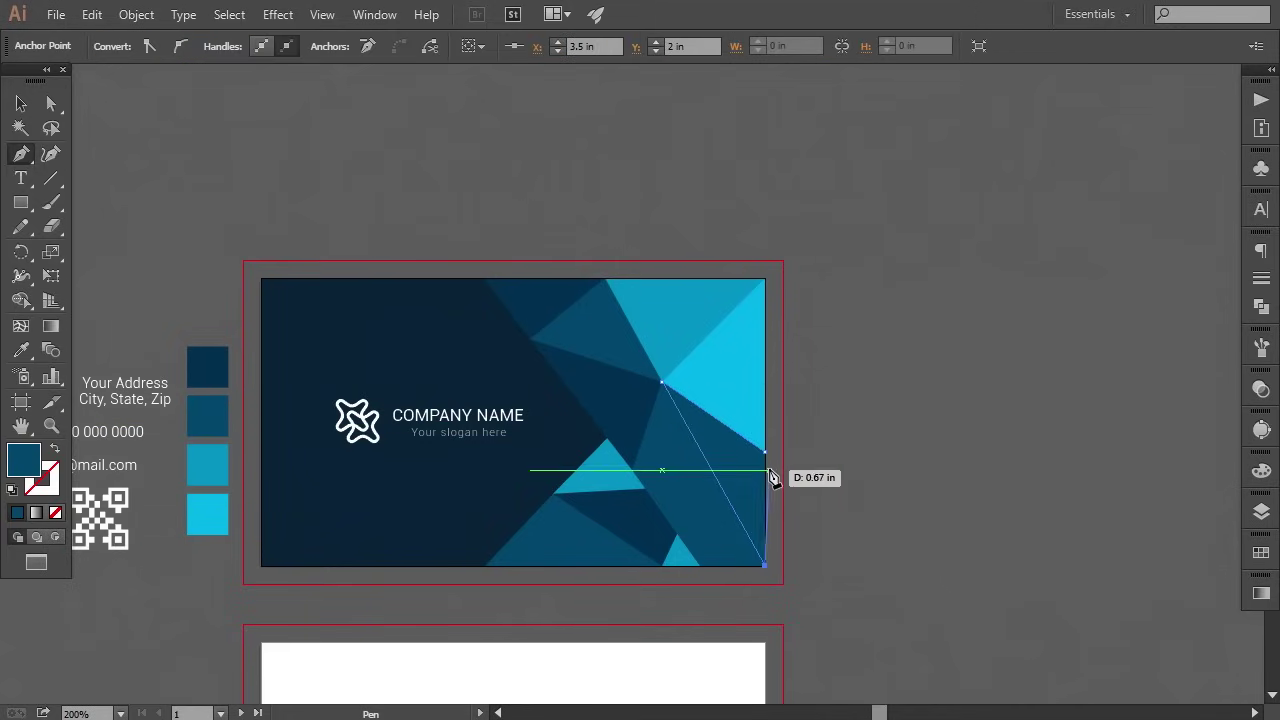
pyautogui.click(765, 452)
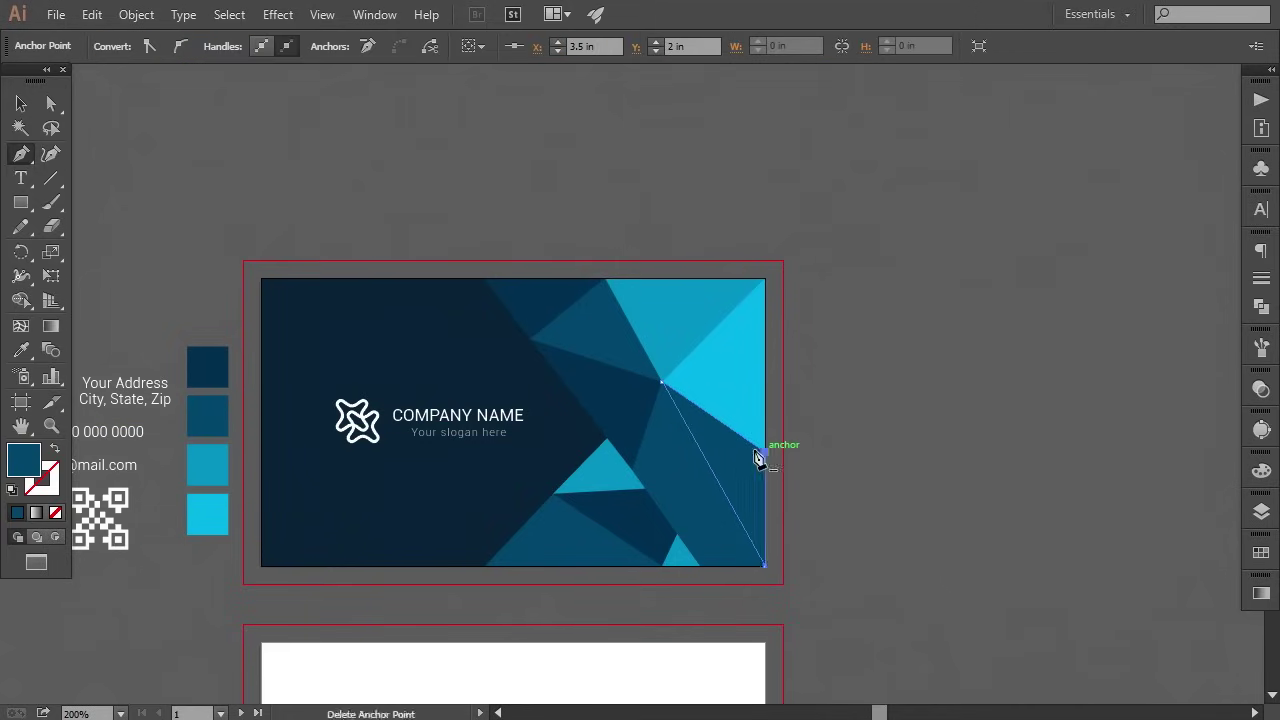
pyautogui.click(23, 352)
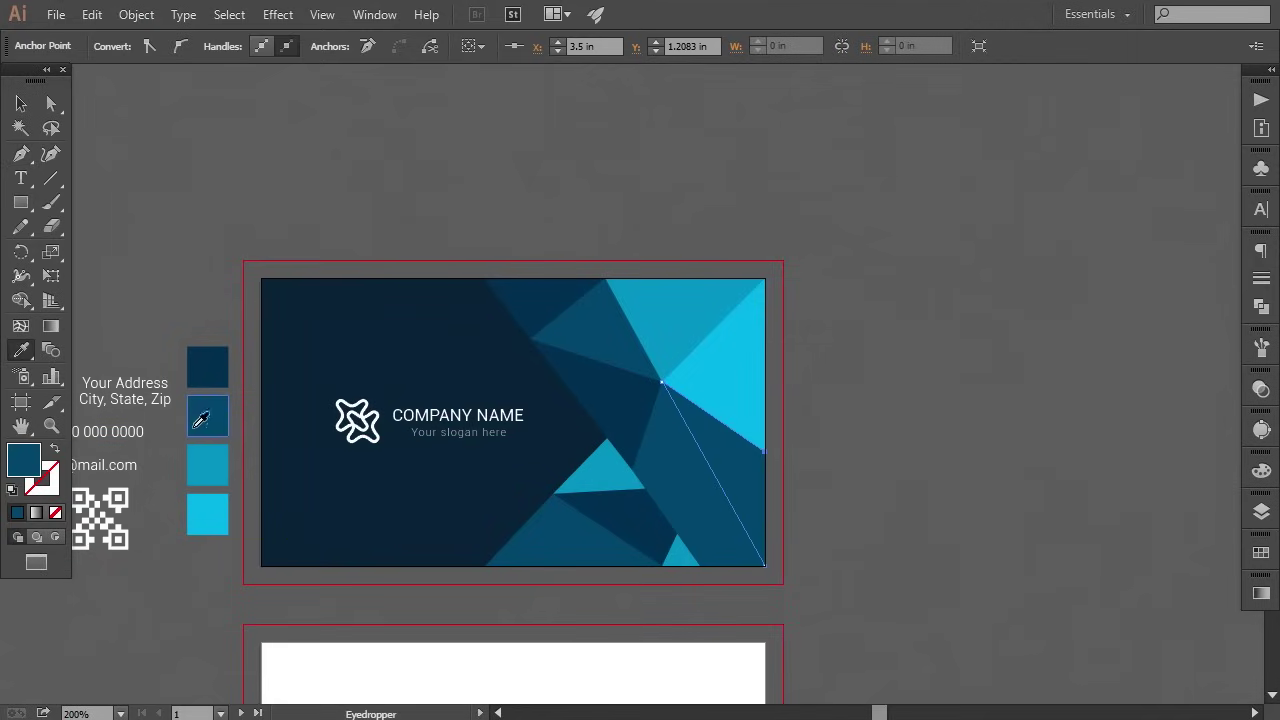
pyautogui.click(205, 463)
pyautogui.click(22, 104)
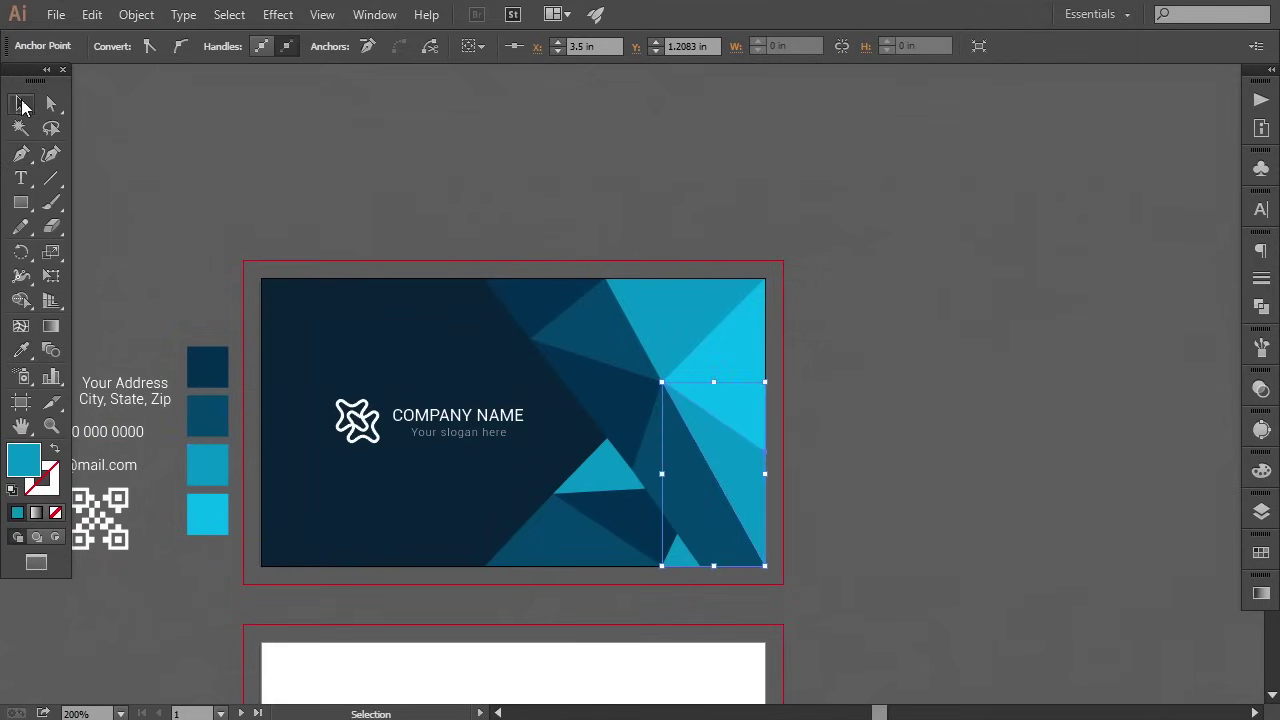
pyautogui.click(510, 238)
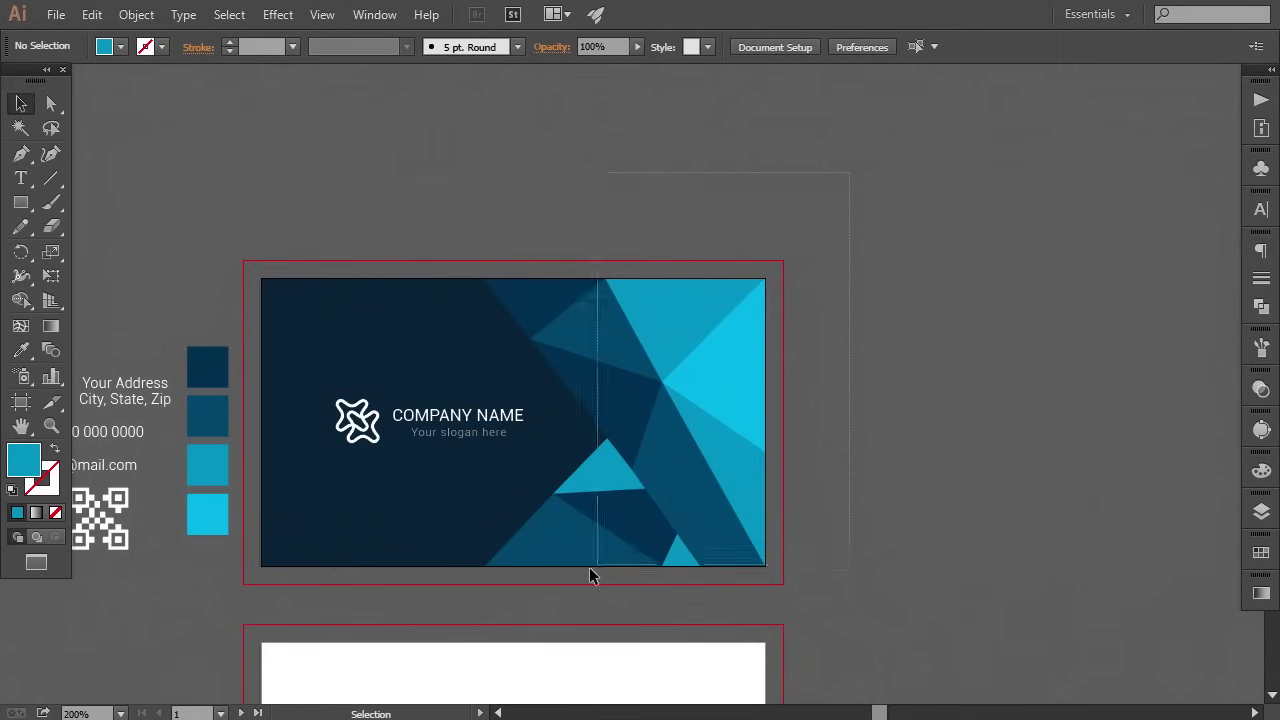
# Lock the existing polygon <Group> under Layer 1 in the Layers panel.
pyautogui.moveTo(752, 381); pyautogui.dragTo(541, 594)
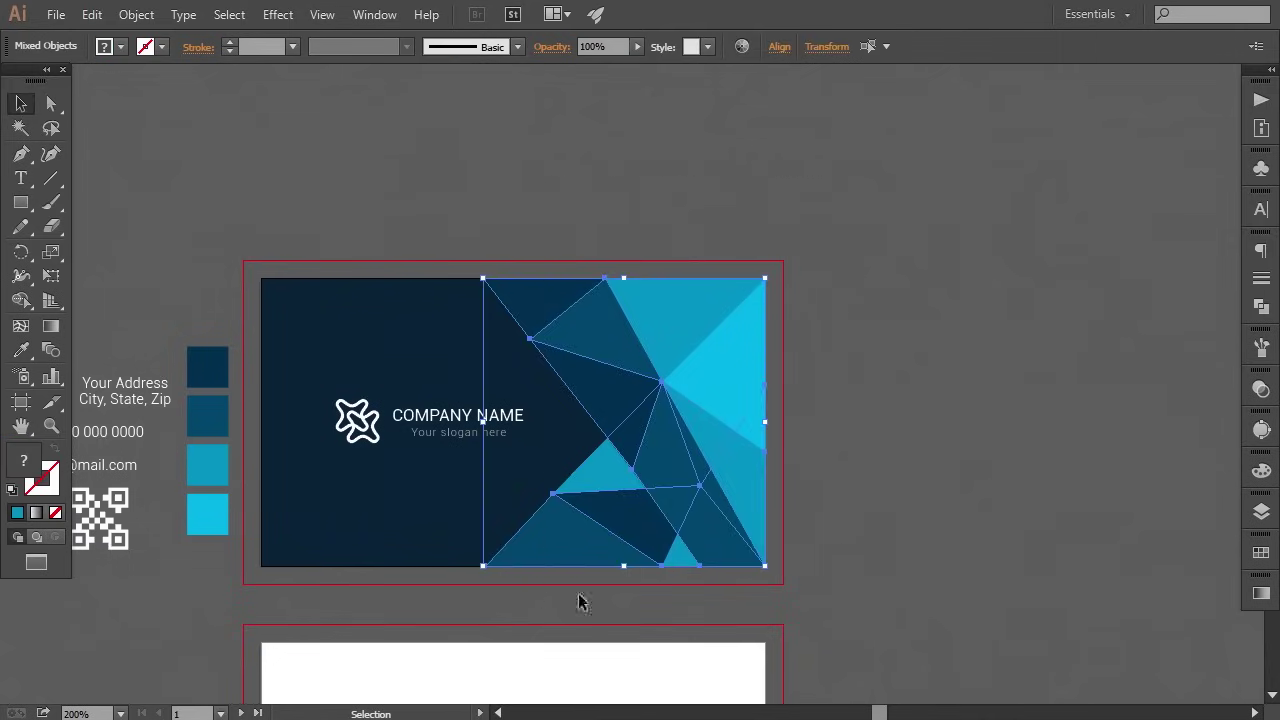
pyautogui.click(808, 537)
pyautogui.click(643, 518)
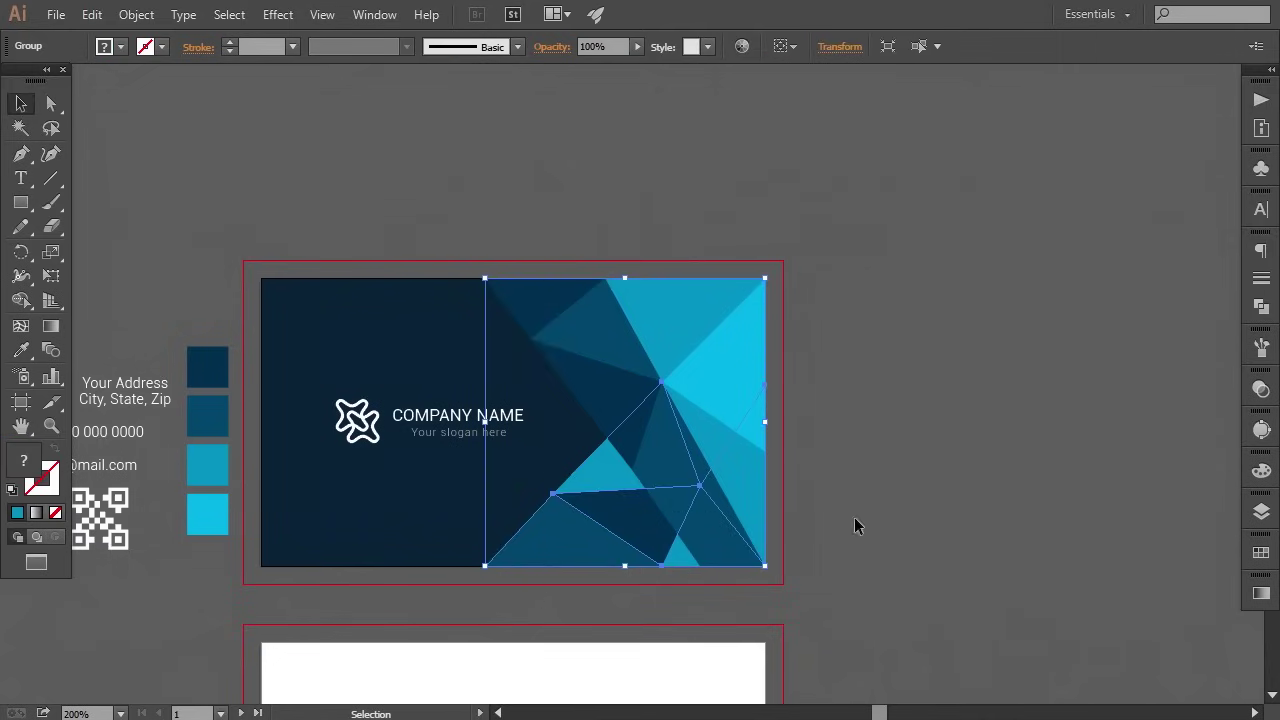
pyautogui.click(1260, 512)
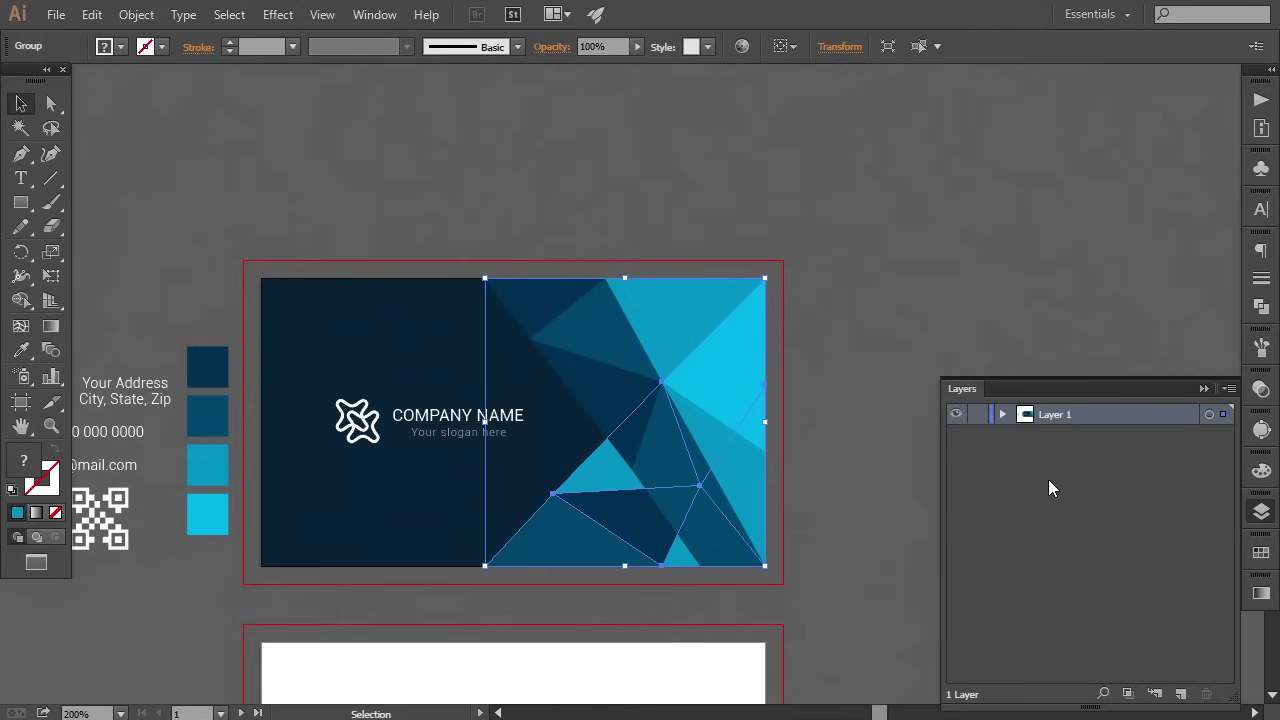
pyautogui.click(1003, 415)
pyautogui.click(978, 583)
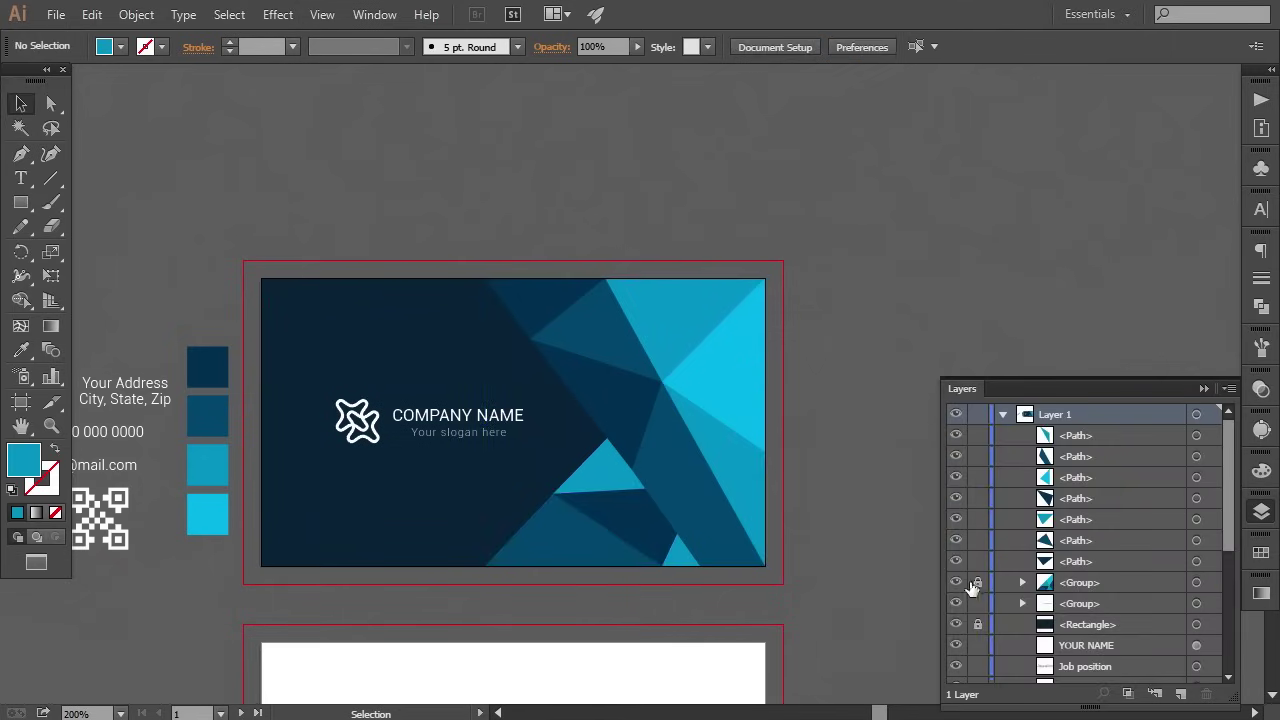
# Marquee-select the seven new right-side triangles and group them with Object > Group.
pyautogui.moveTo(781, 237); pyautogui.dragTo(559, 580)
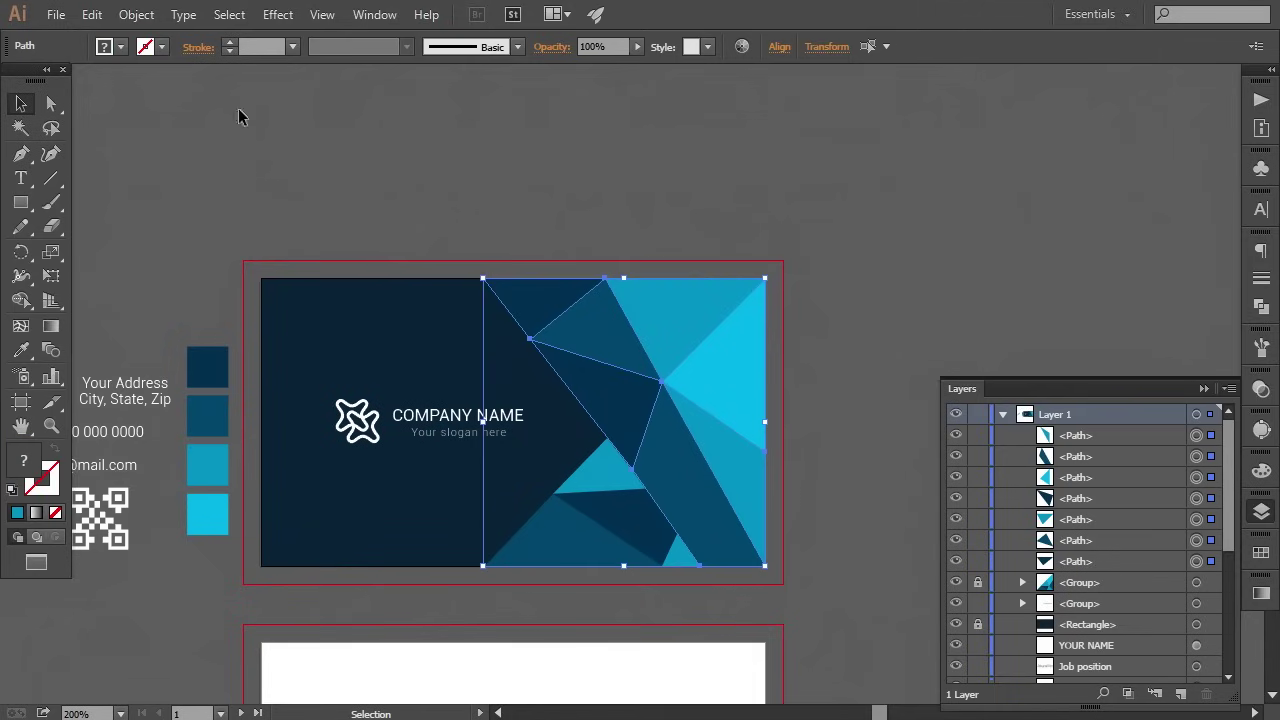
pyautogui.click(134, 15)
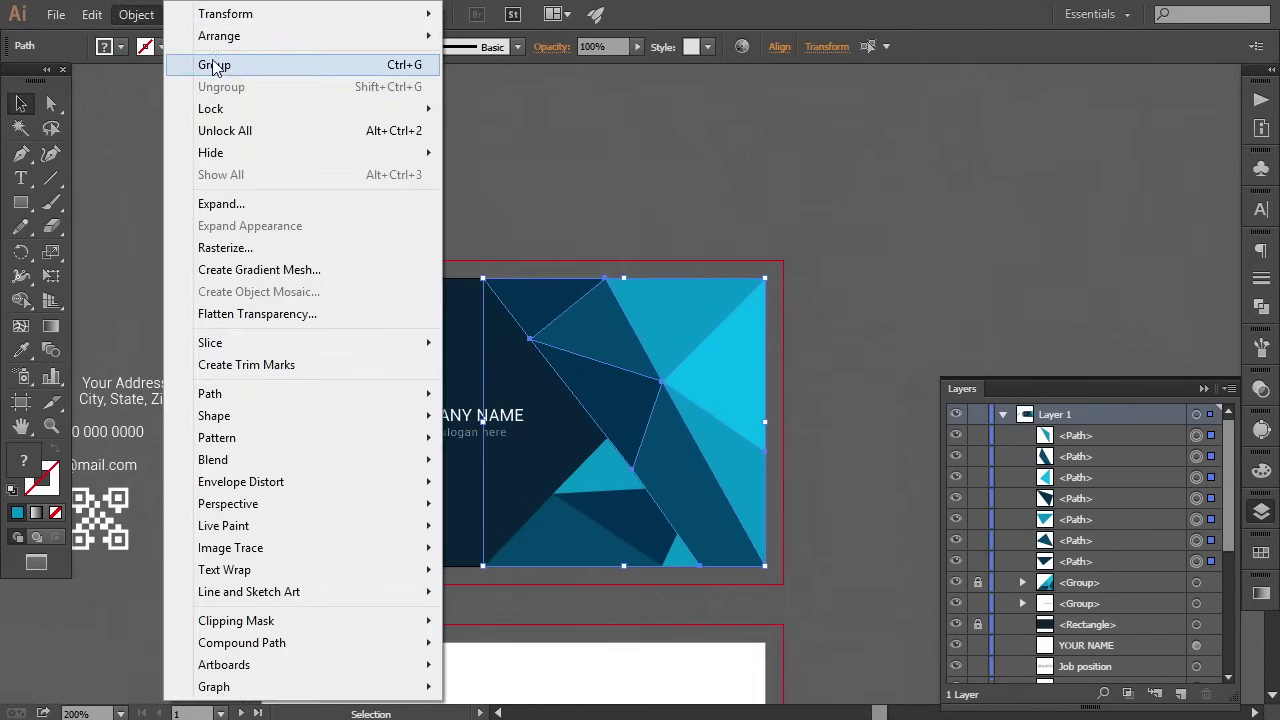
pyautogui.click(214, 65)
pyautogui.click(800, 420)
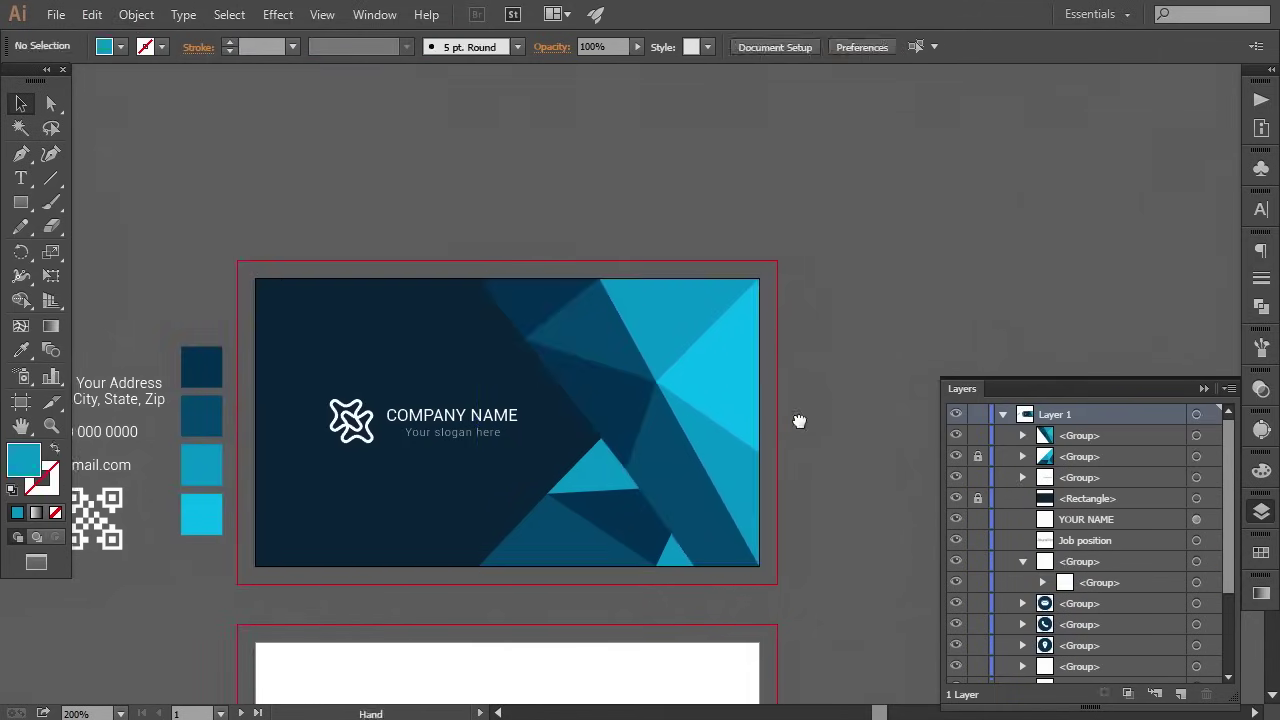
pyautogui.hscroll(1, 797, 423)
pyautogui.click(660, 417)
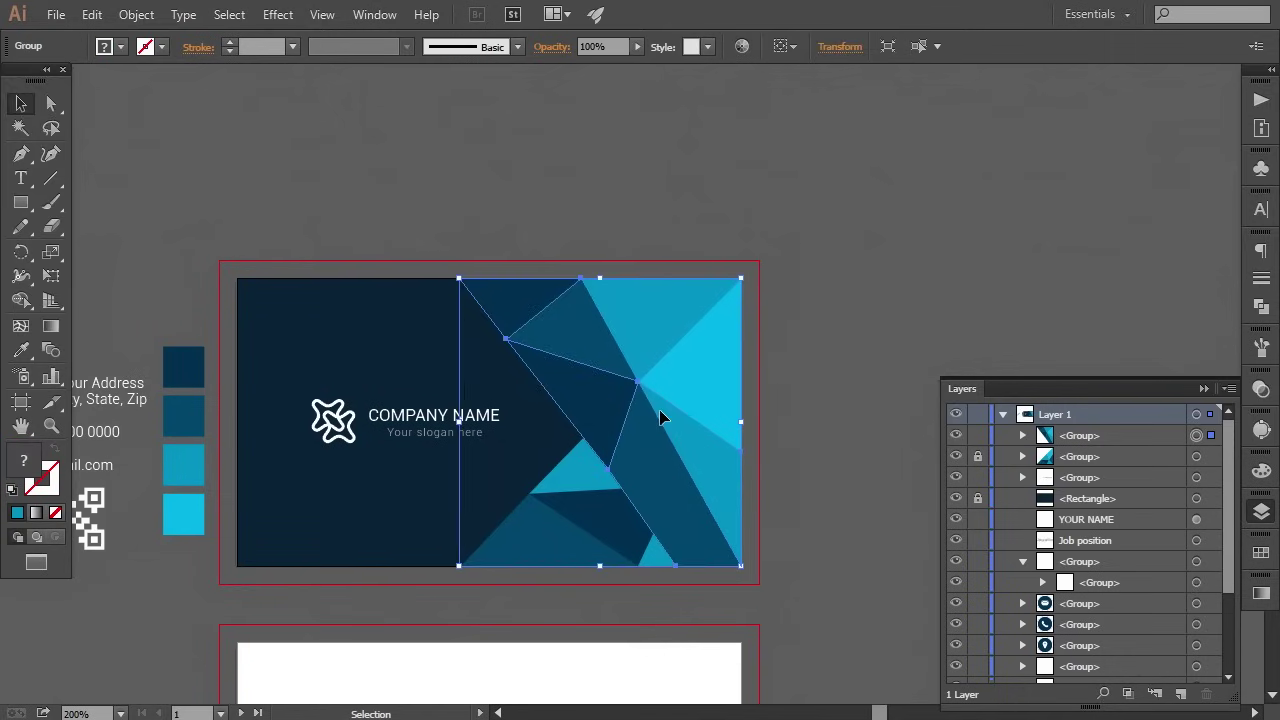
pyautogui.click(573, 510)
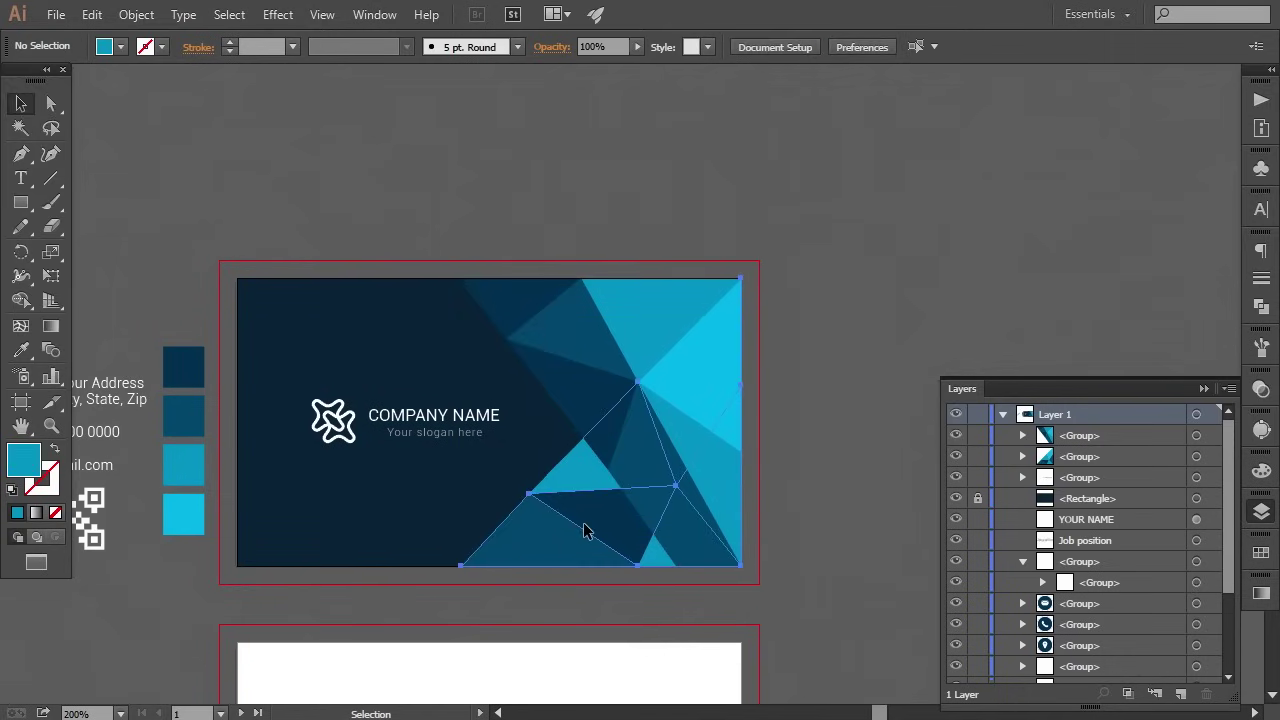
pyautogui.click(590, 525)
pyautogui.click(769, 464)
pyautogui.click(647, 344)
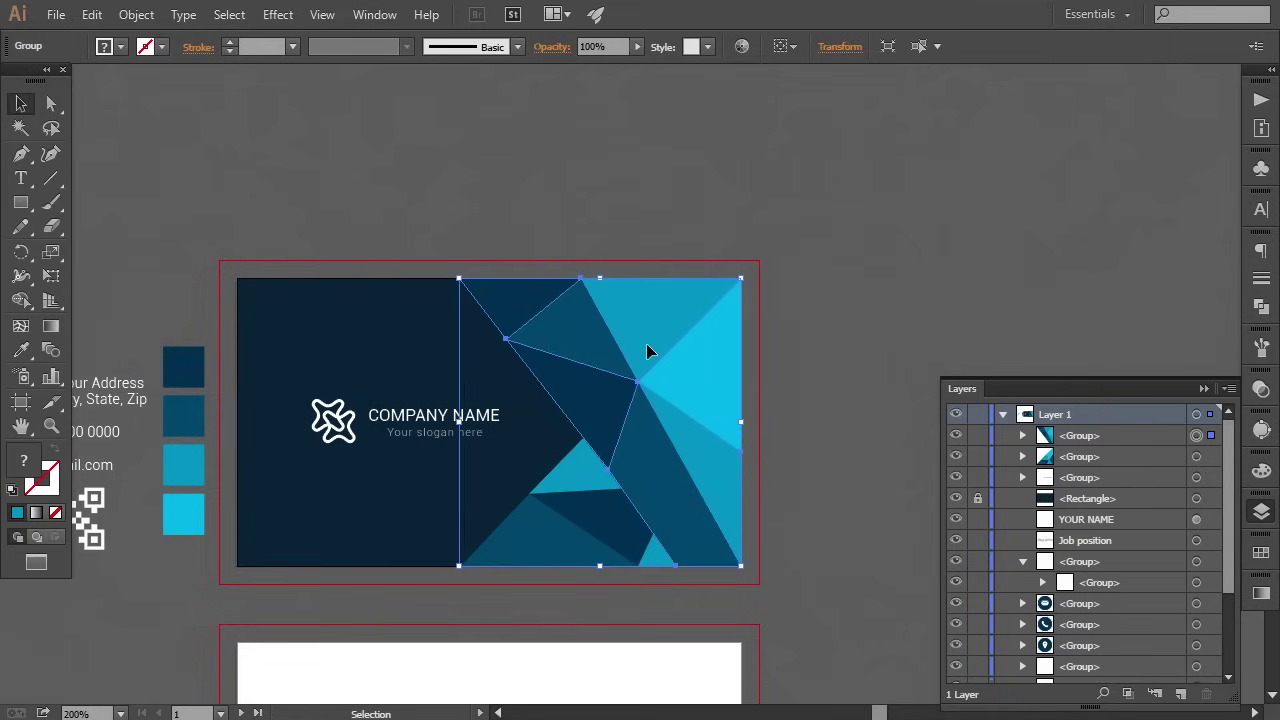
# Set the triangle group's blend mode to Screen with 88% opacity.
pyautogui.click(1260, 390)
pyautogui.click(1070, 400)
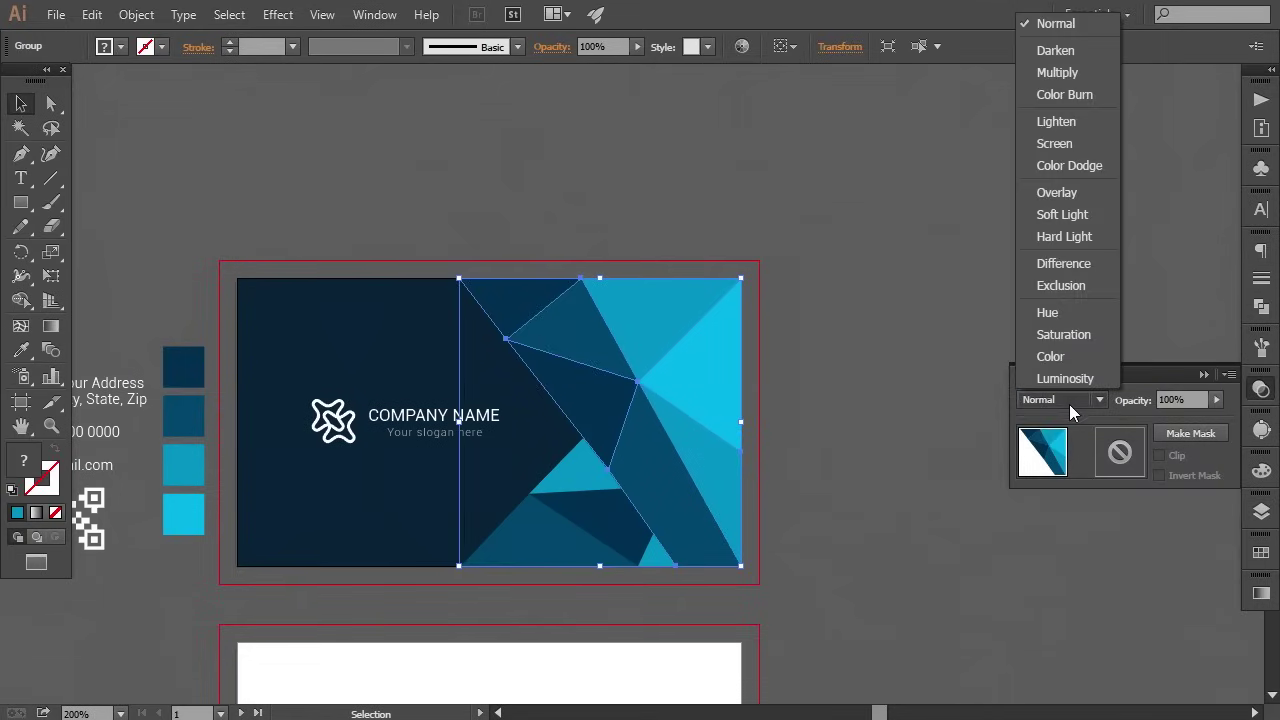
pyautogui.click(1051, 144)
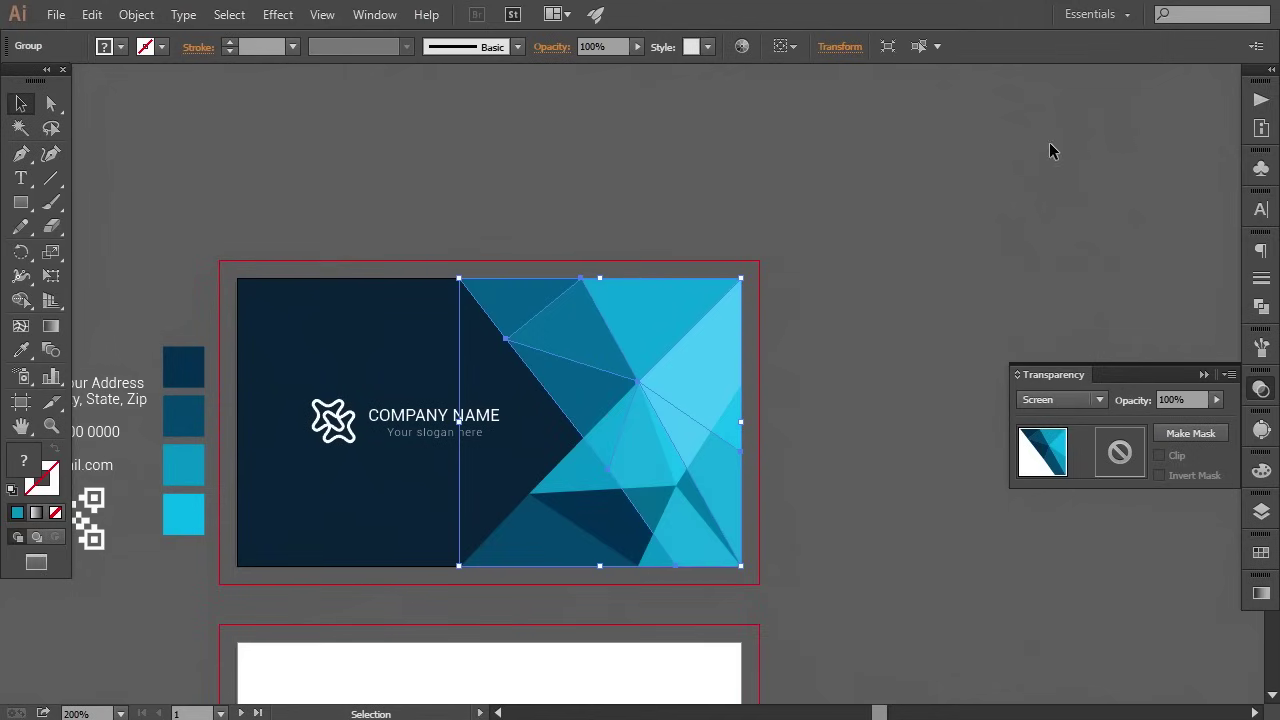
pyautogui.click(1215, 401)
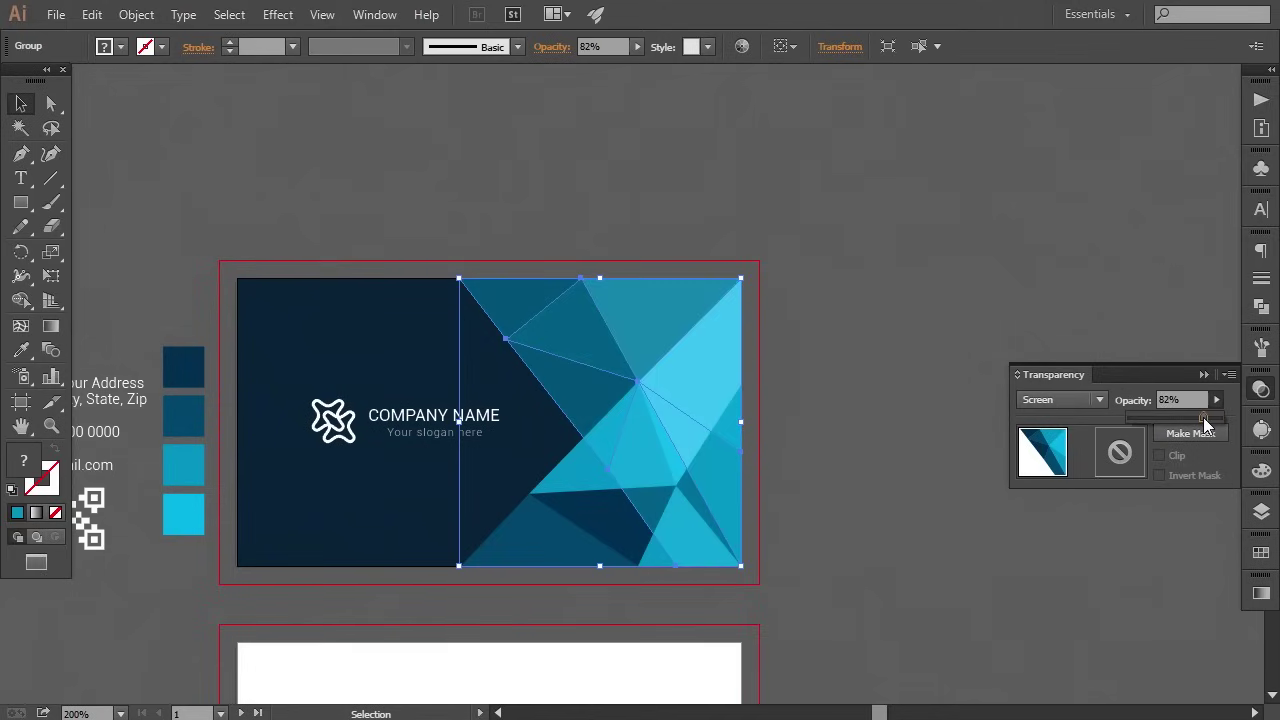
pyautogui.moveTo(1205, 419); pyautogui.dragTo(1213, 419)
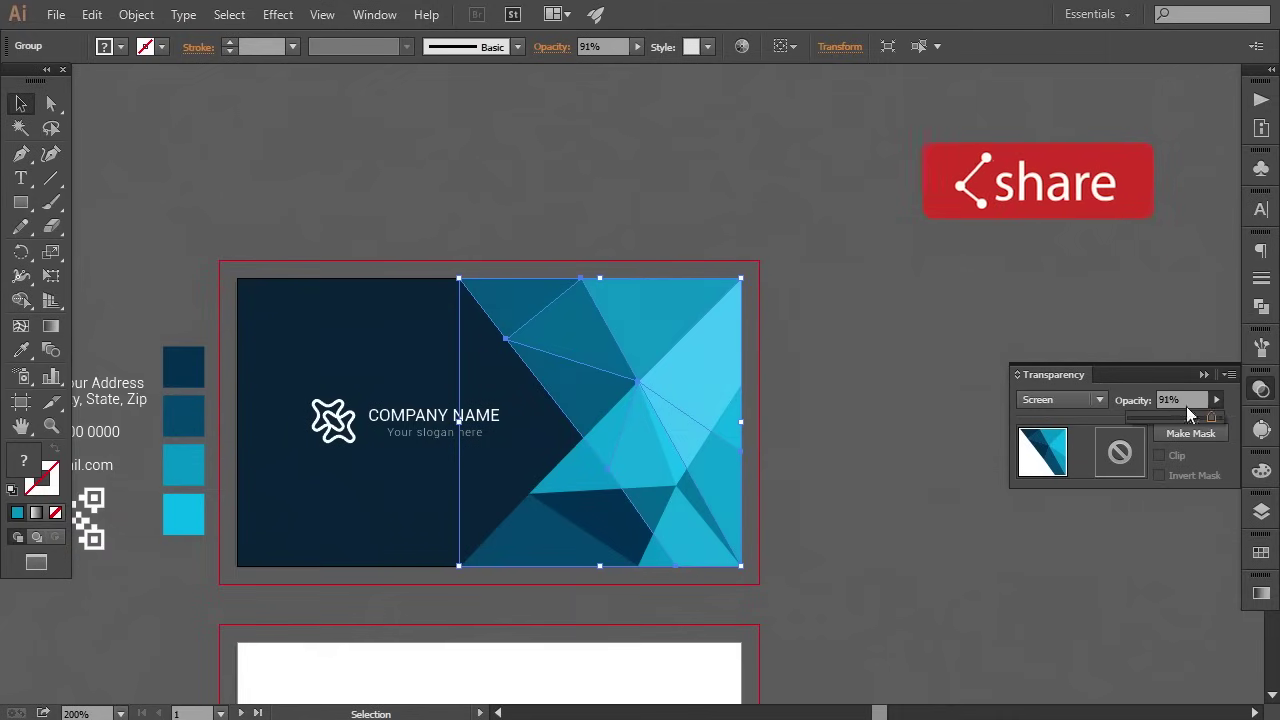
pyautogui.click(1130, 398)
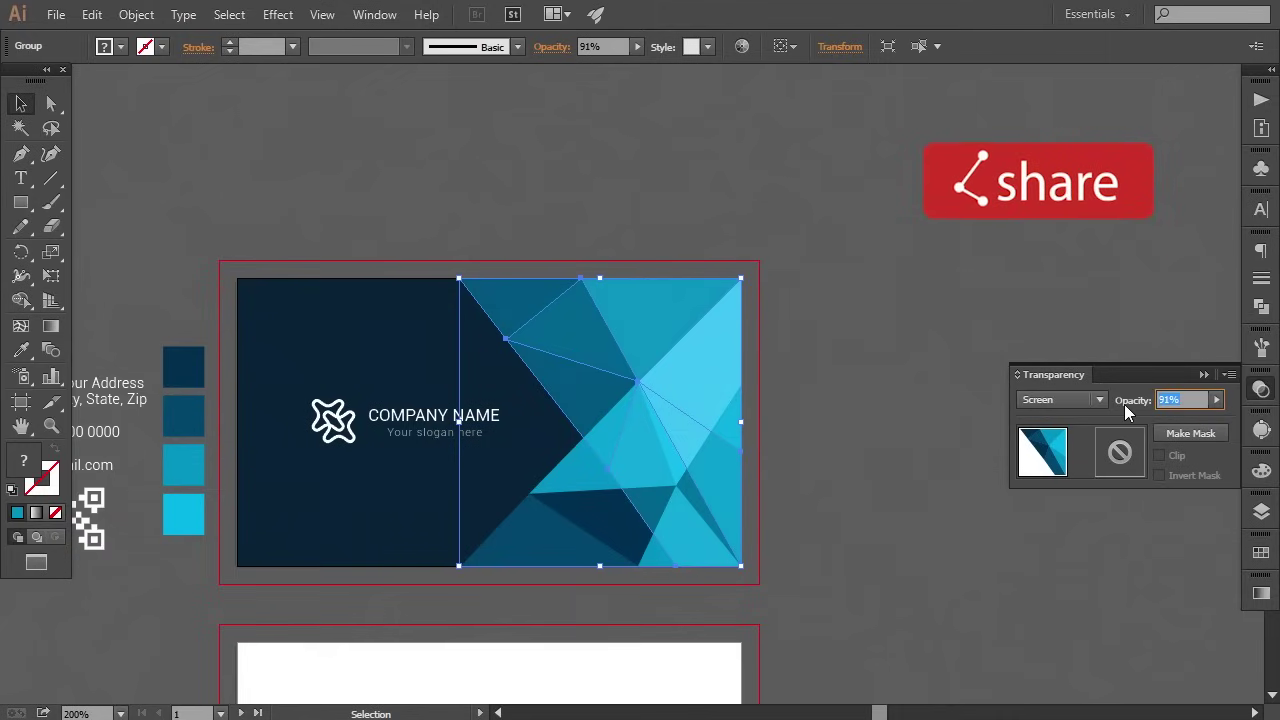
pyautogui.write('88')
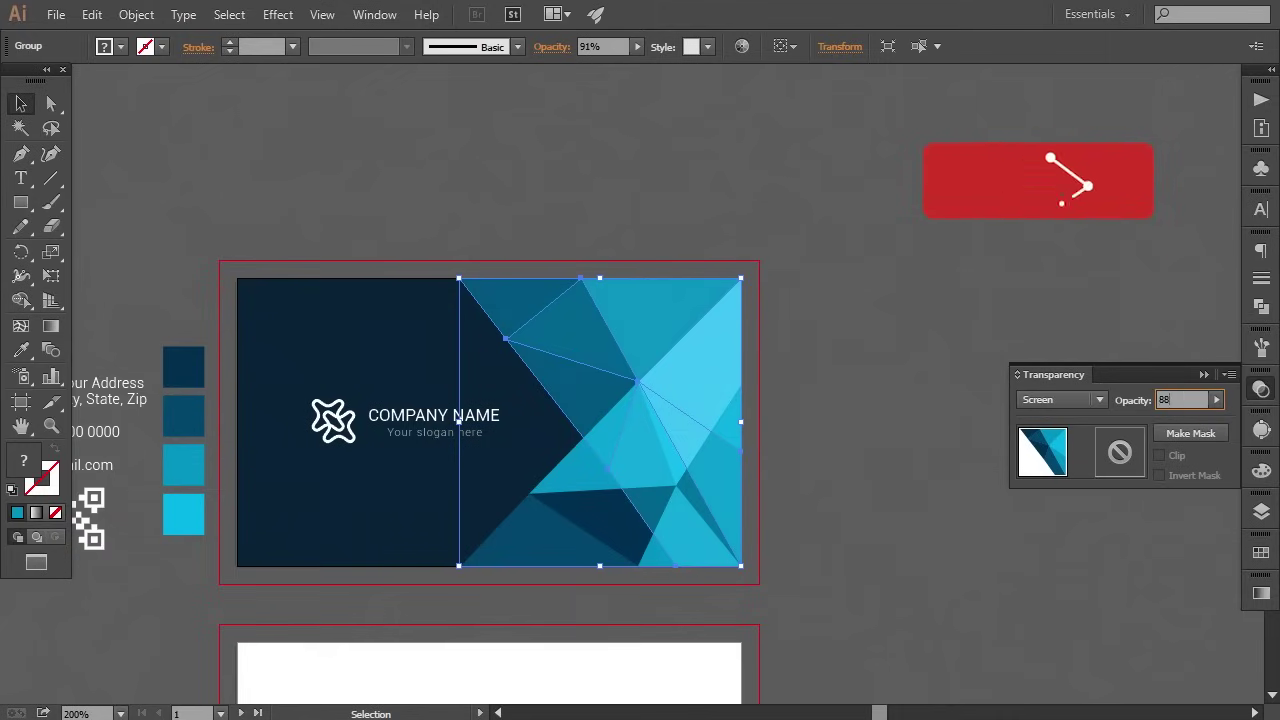
pyautogui.press('Return')
# Deselect and zoom in on the front card's triangle pattern.
pyautogui.click(908, 389)
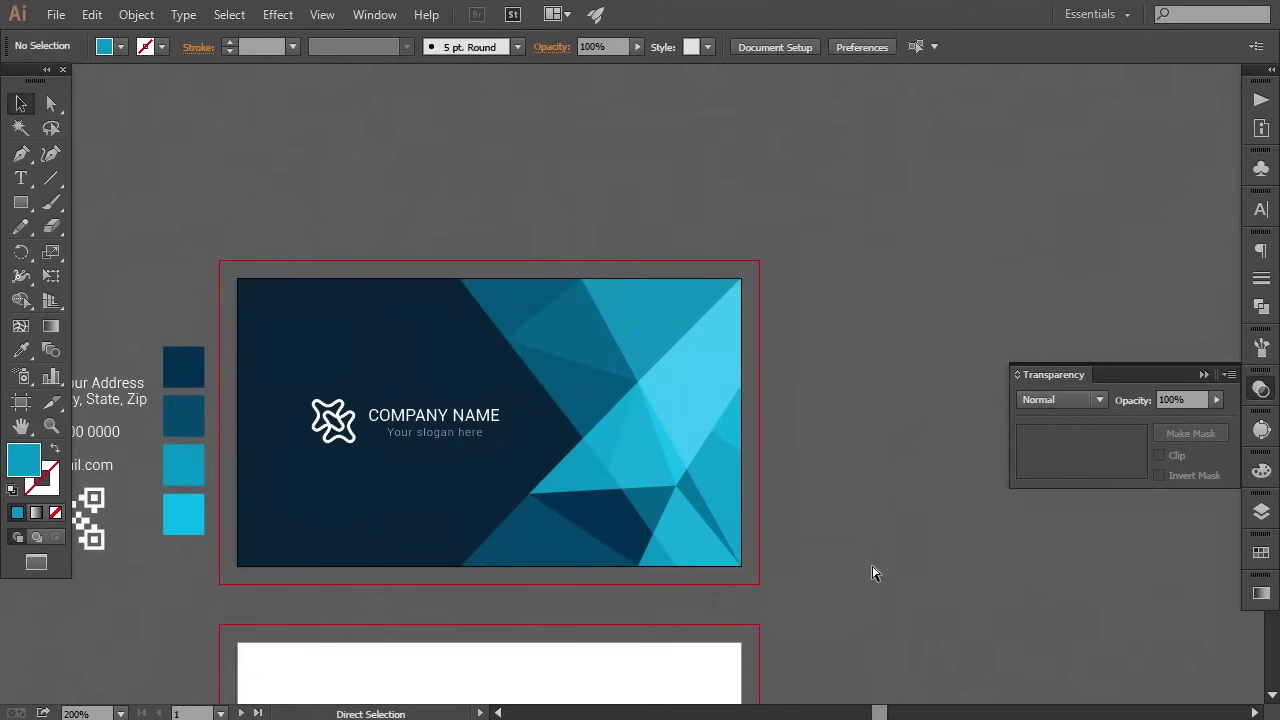
pyautogui.hotkey('ctrl', '+')
pyautogui.hotkey('ctrl', '+')
pyautogui.scroll(-3, 871, 566)
# Zoom in on the facet junction and drag the light triangle's tip onto the intersection.
pyautogui.hscroll(2, 849, 514)
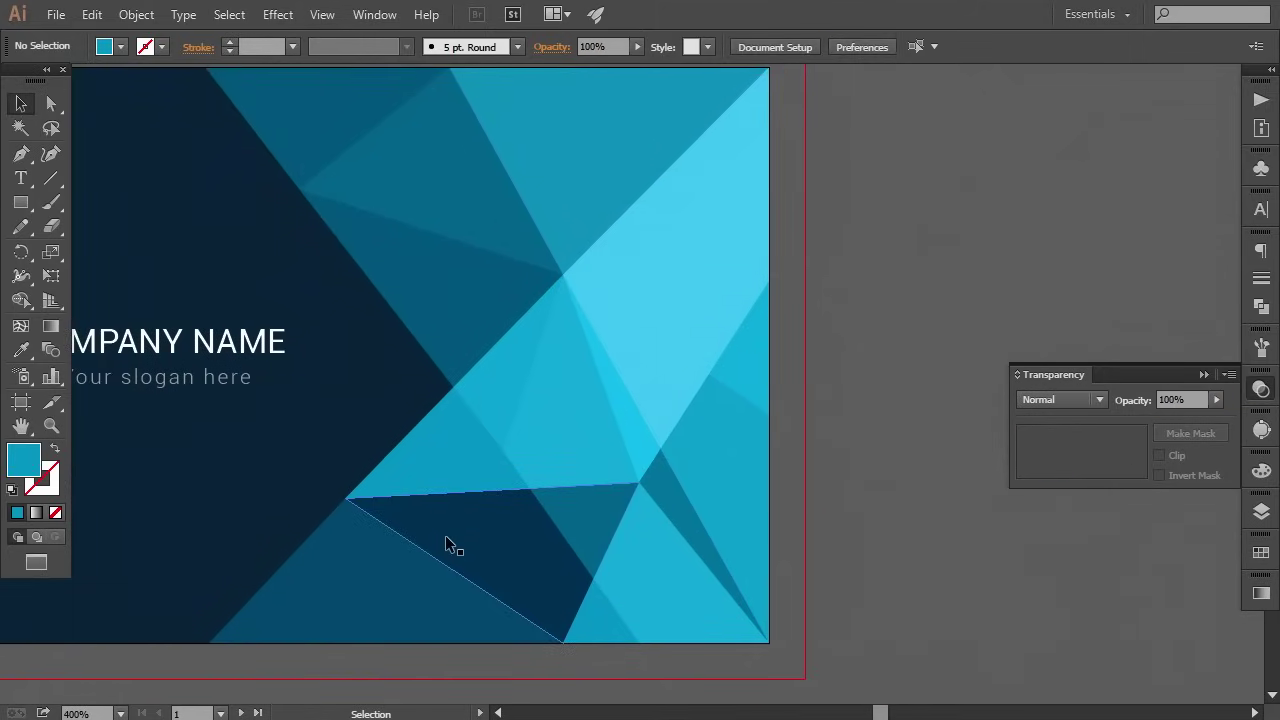
pyautogui.click(448, 543)
pyautogui.hotkey('ctrl', '+')
pyautogui.hotkey('ctrl', '+')
pyautogui.moveTo(482, 541); pyautogui.dragTo(451, 451)
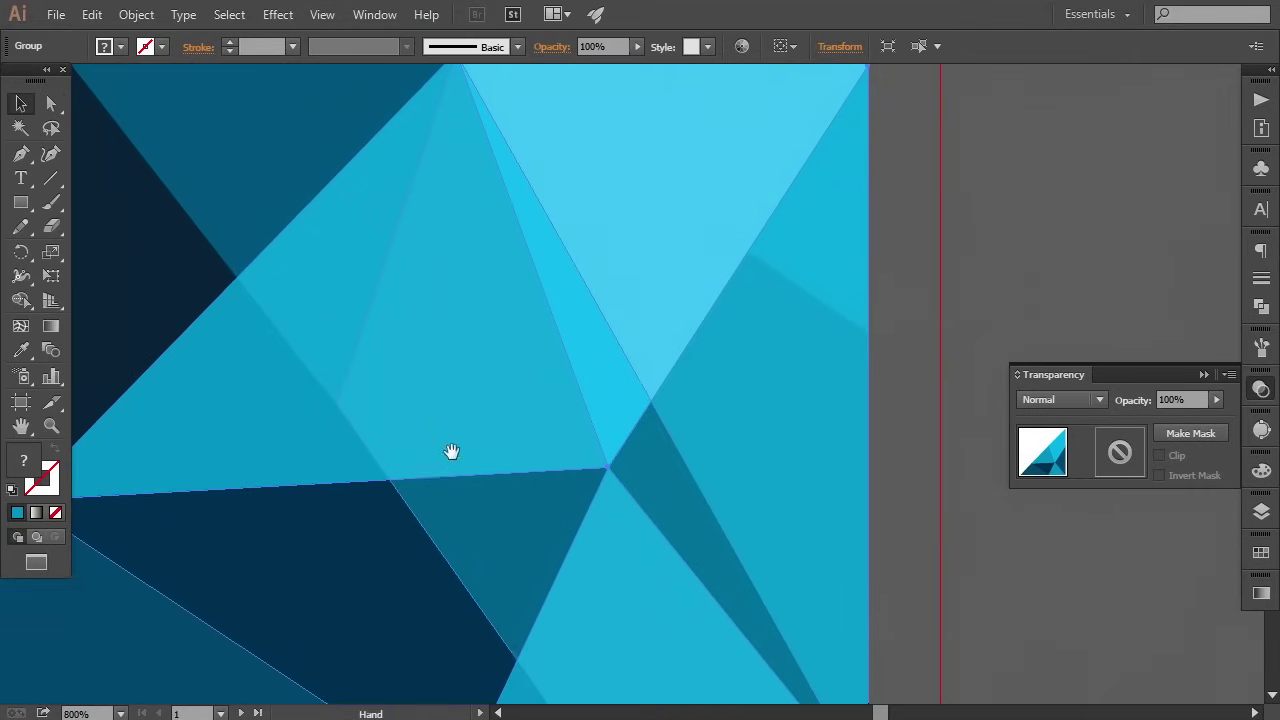
pyautogui.click(54, 104)
pyautogui.moveTo(618, 464); pyautogui.dragTo(650, 399)
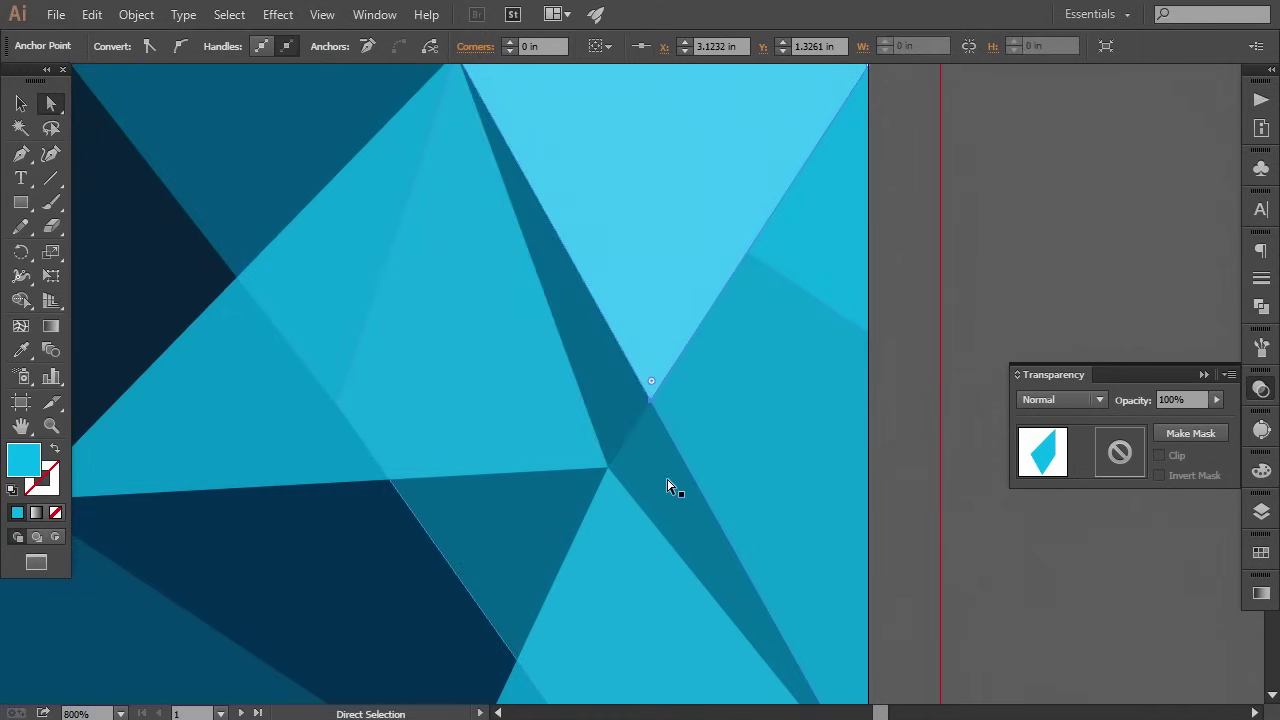
pyautogui.click(583, 497)
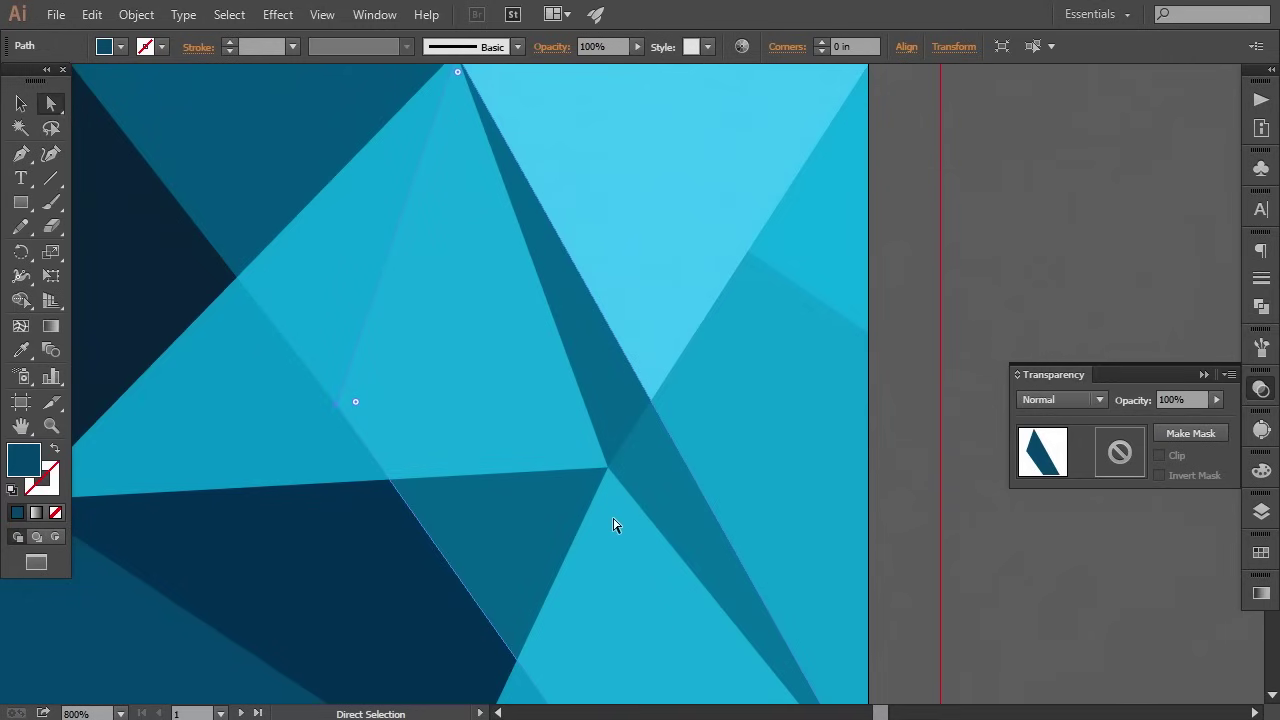
pyautogui.click(335, 291)
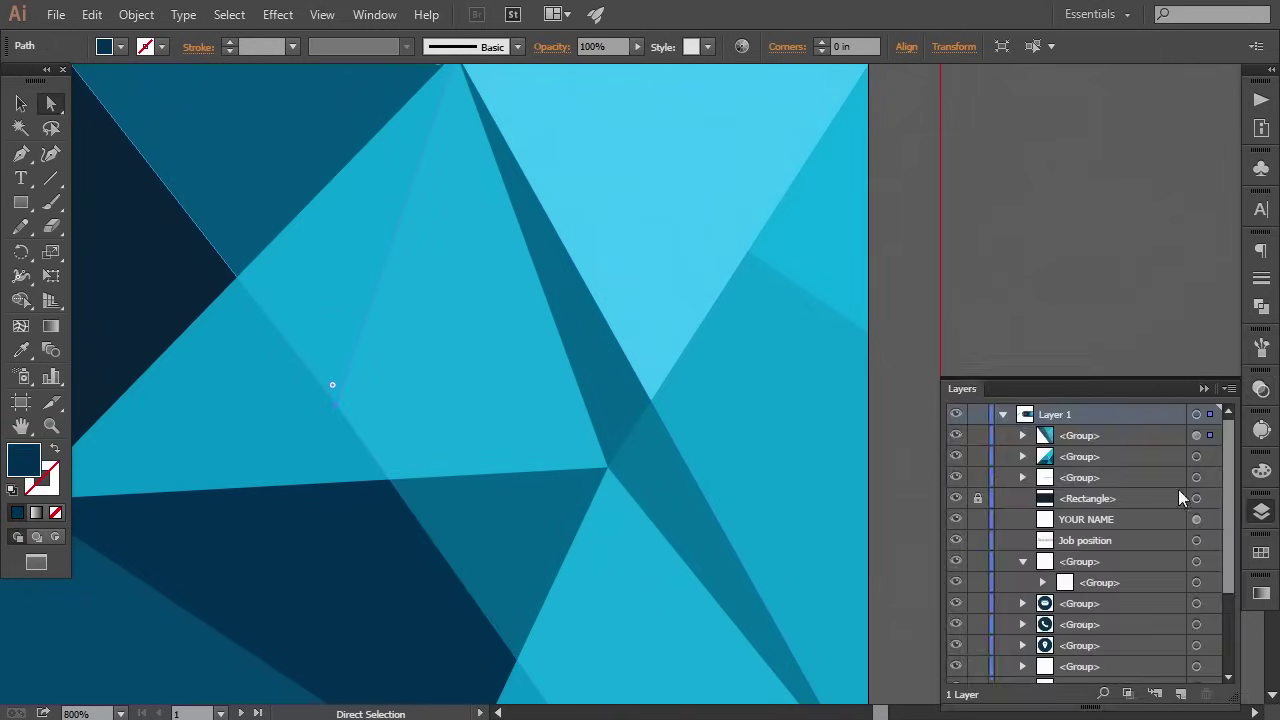
pyautogui.hotkey('ctrl', '-')
# Lock the top group, then snap the dark and light-blue triangles' corners onto the intersection.
pyautogui.click(956, 437)
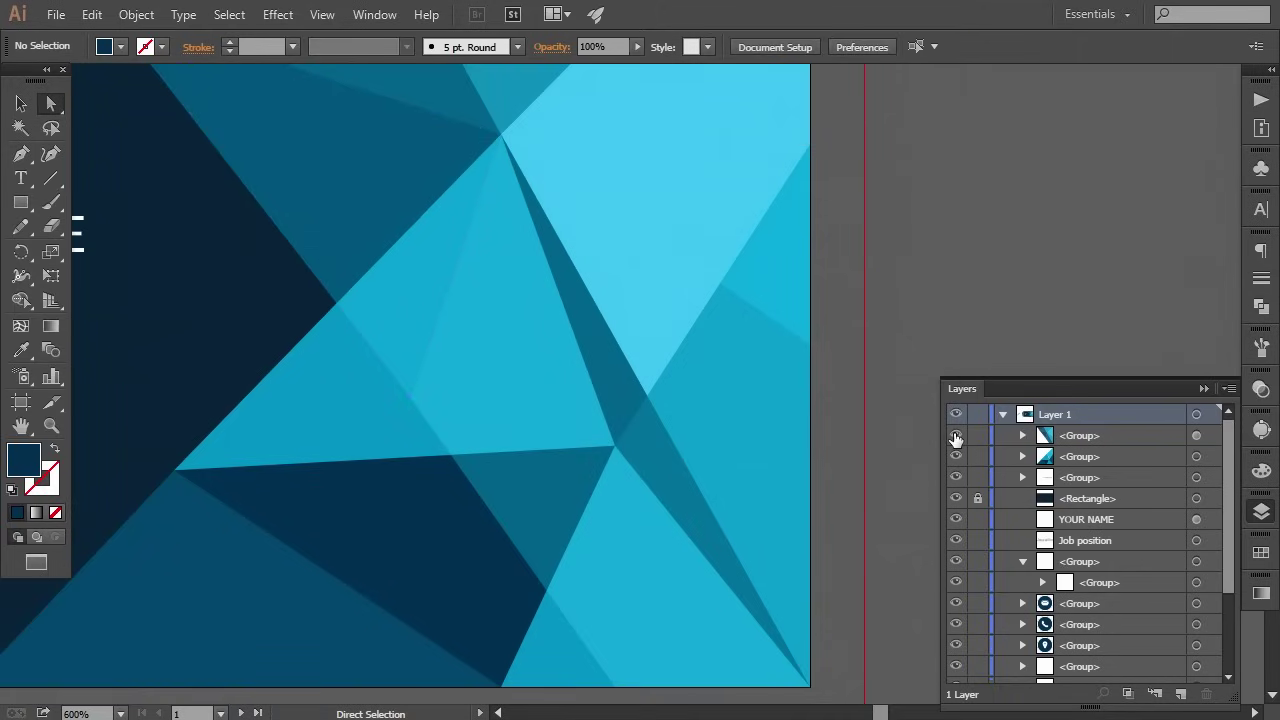
pyautogui.click(978, 437)
pyautogui.click(560, 502)
pyautogui.moveTo(615, 449); pyautogui.dragTo(649, 399)
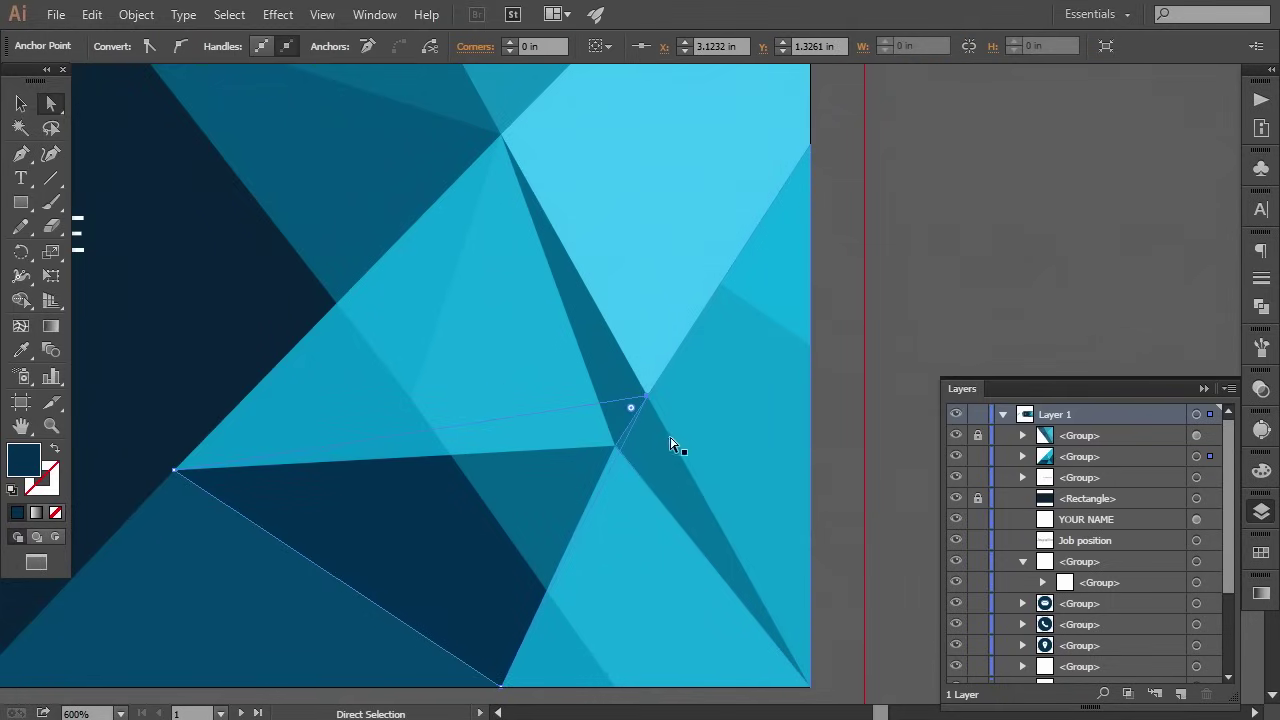
pyautogui.click(637, 508)
pyautogui.moveTo(618, 446); pyautogui.dragTo(646, 399)
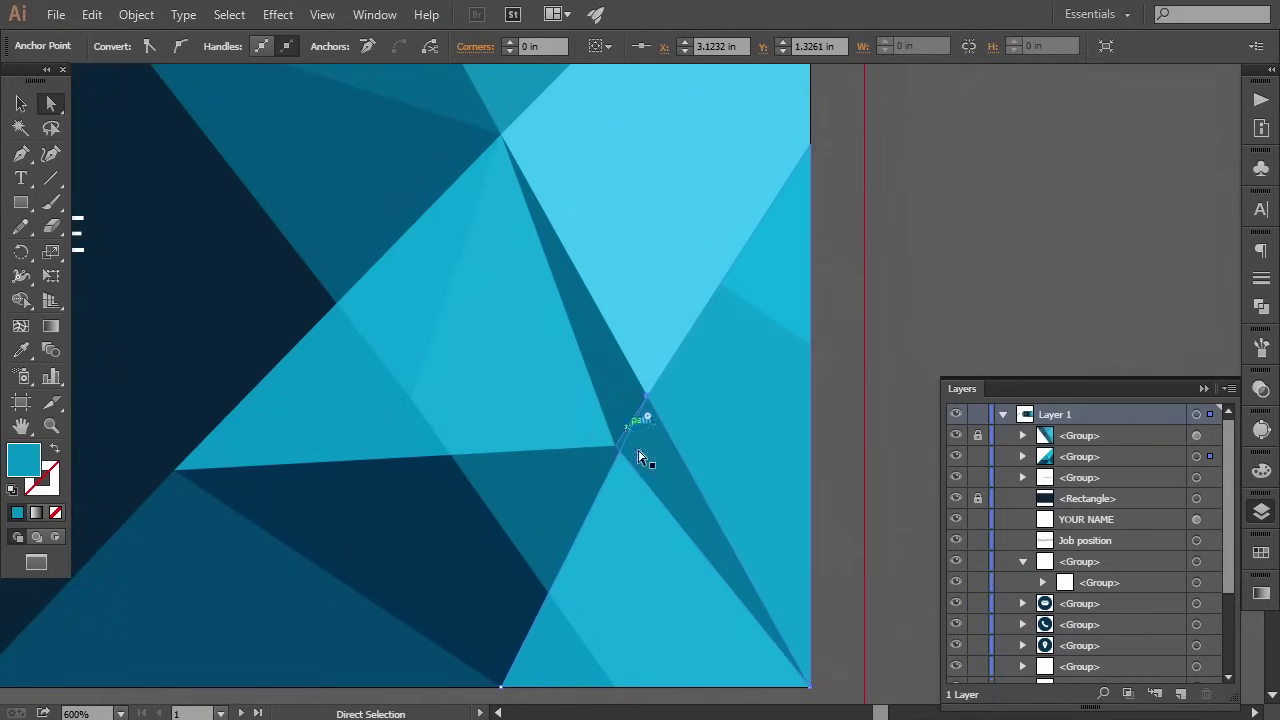
# Zoom in and pull the remaining lower anchor up onto the shared intersection.
pyautogui.click(856, 483)
pyautogui.hotkey('ctrl', '=')
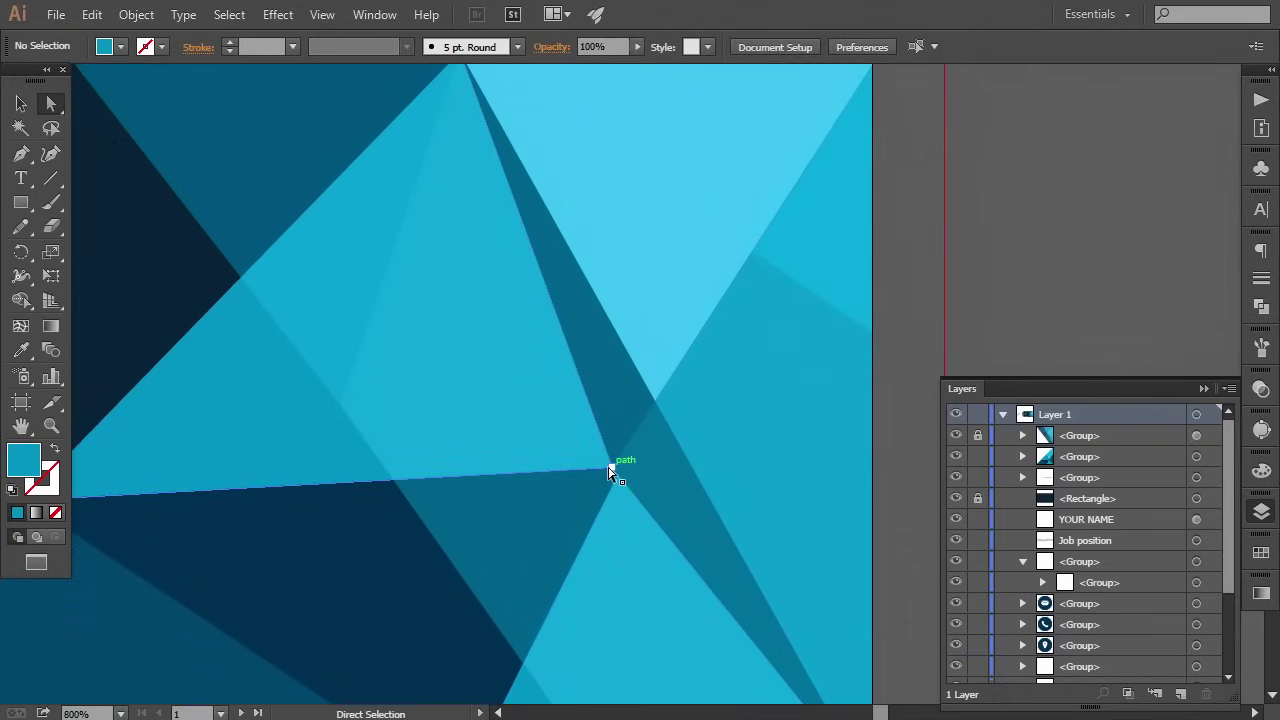
pyautogui.moveTo(614, 466); pyautogui.dragTo(652, 401)
pyautogui.moveTo(614, 468); pyautogui.dragTo(654, 401)
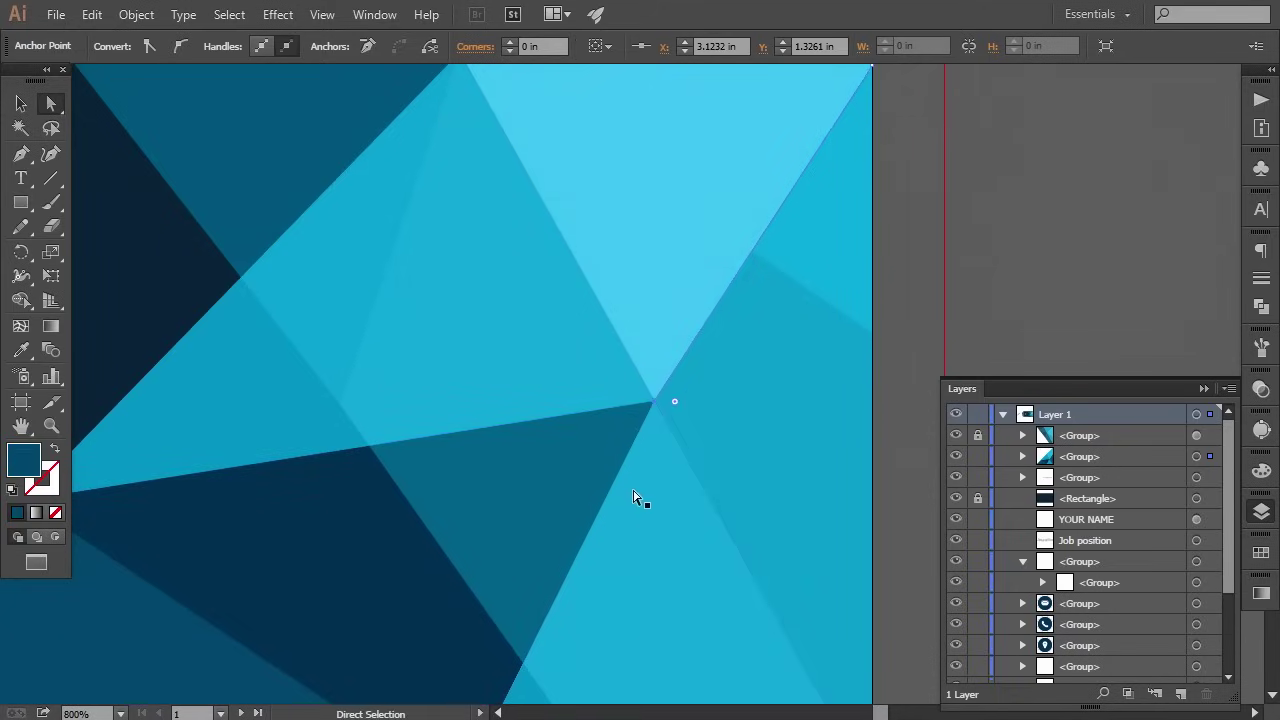
pyautogui.click(950, 322)
# Enlarge the logo and COMPANY NAME group slightly and nudge it two steps left.
pyautogui.hotkey('ctrl', '-')
pyautogui.hotkey('ctrl', '-')
pyautogui.hotkey('ctrl', '-')
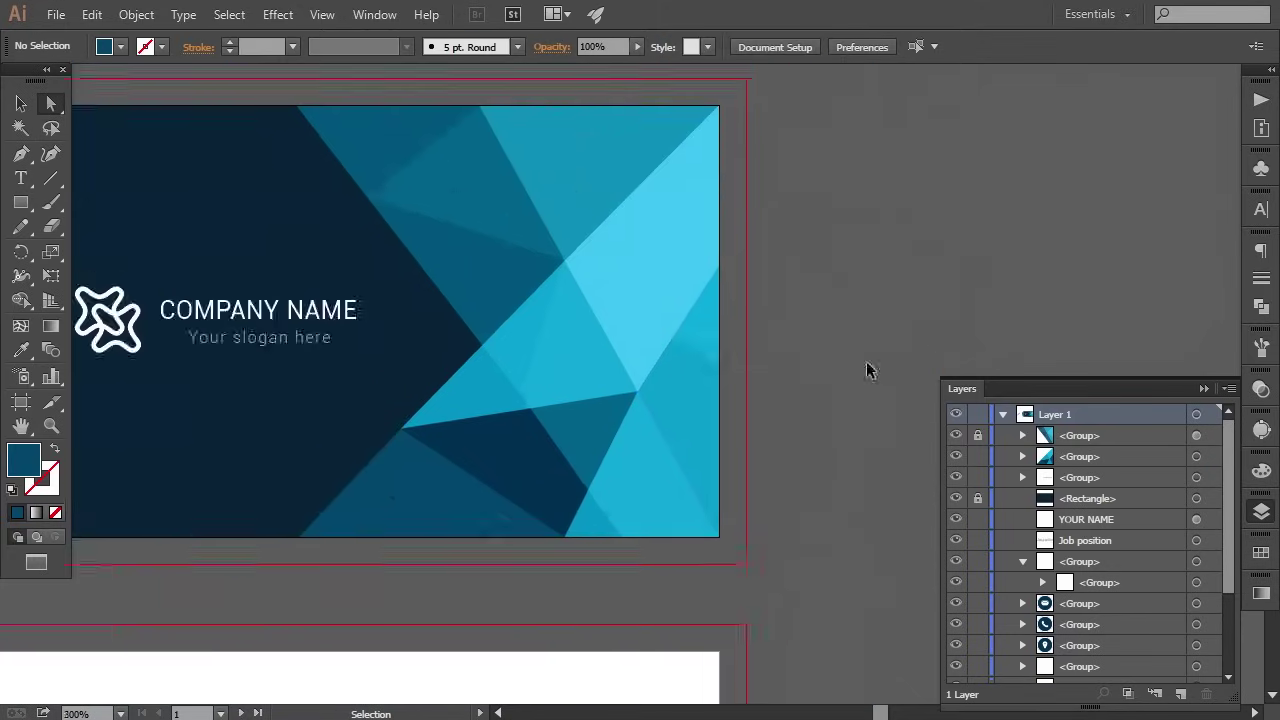
pyautogui.hotkey('ctrl', '-')
pyautogui.hotkey('ctrl', '-')
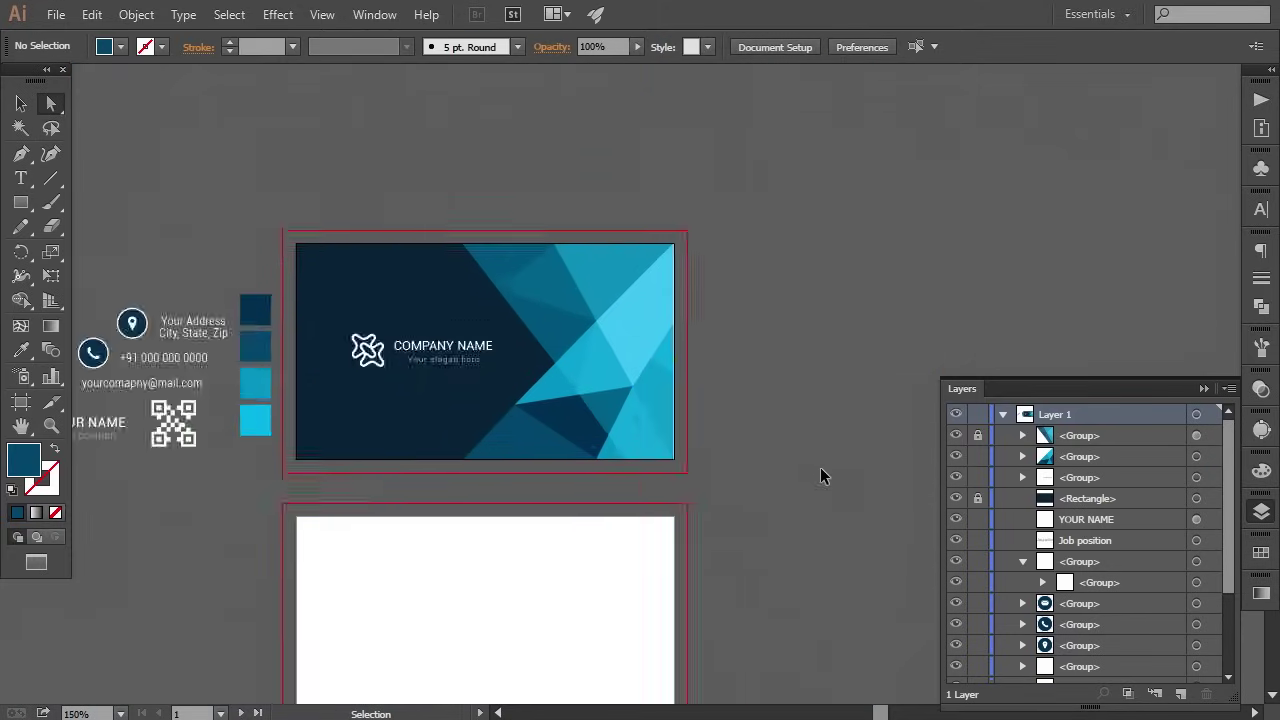
pyautogui.hotkey('ctrl', '+')
pyautogui.moveTo(763, 514); pyautogui.dragTo(829, 517)
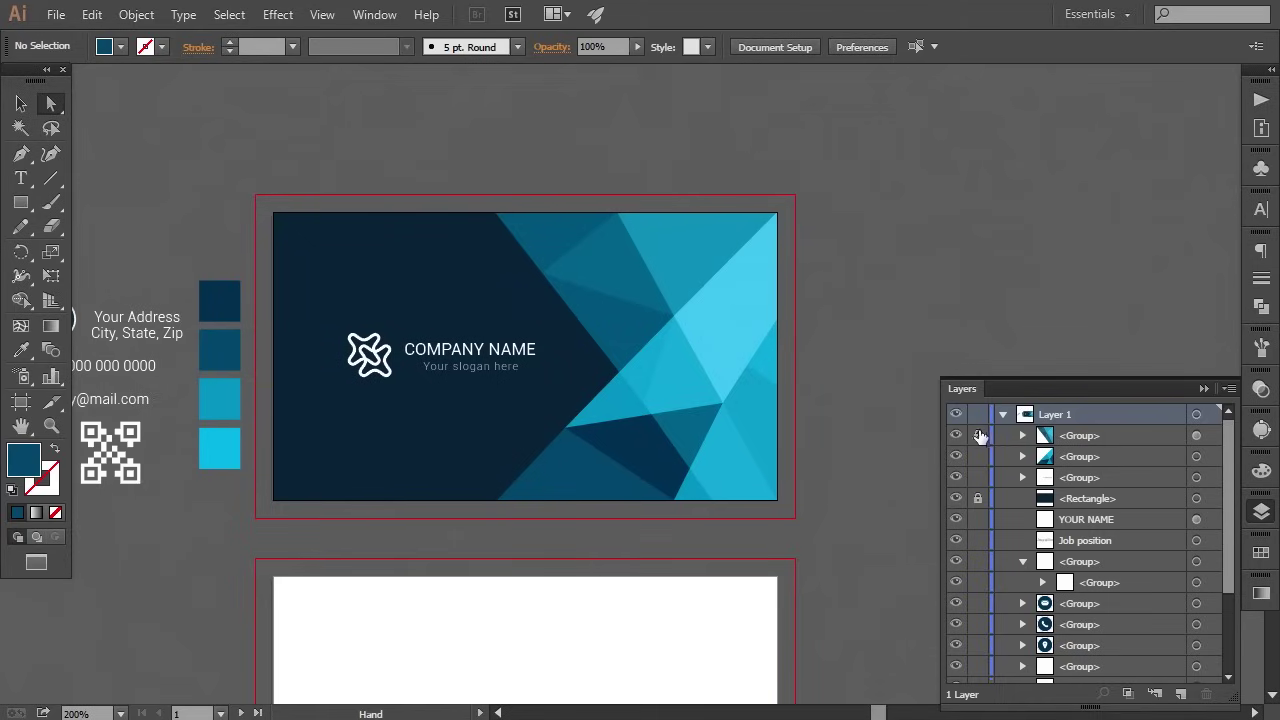
pyautogui.moveTo(789, 434); pyautogui.dragTo(829, 440)
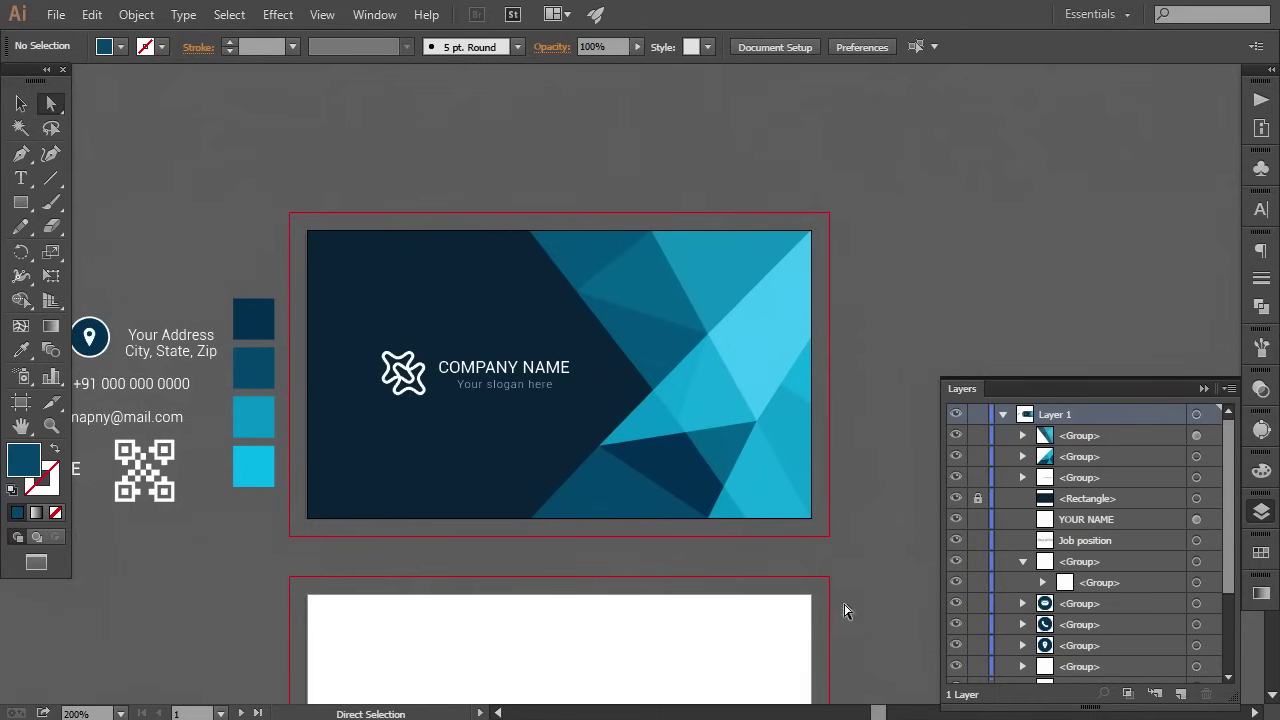
pyautogui.click(20, 103)
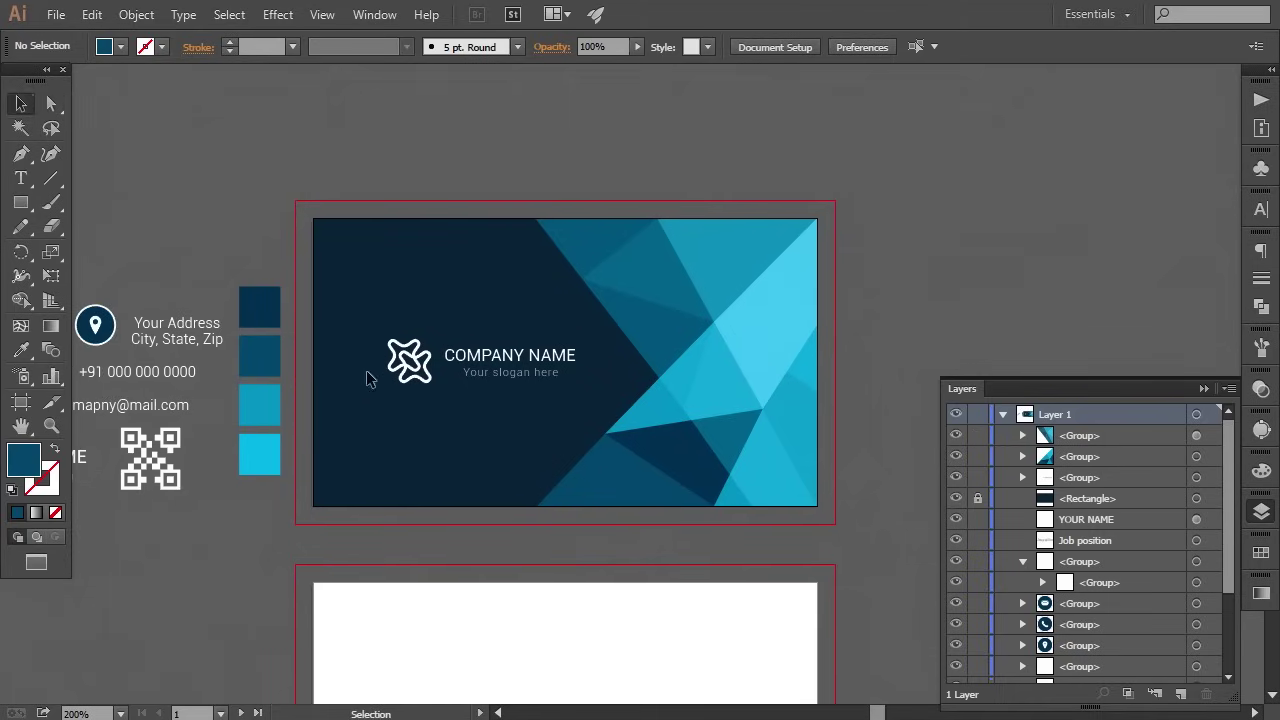
pyautogui.click(481, 365)
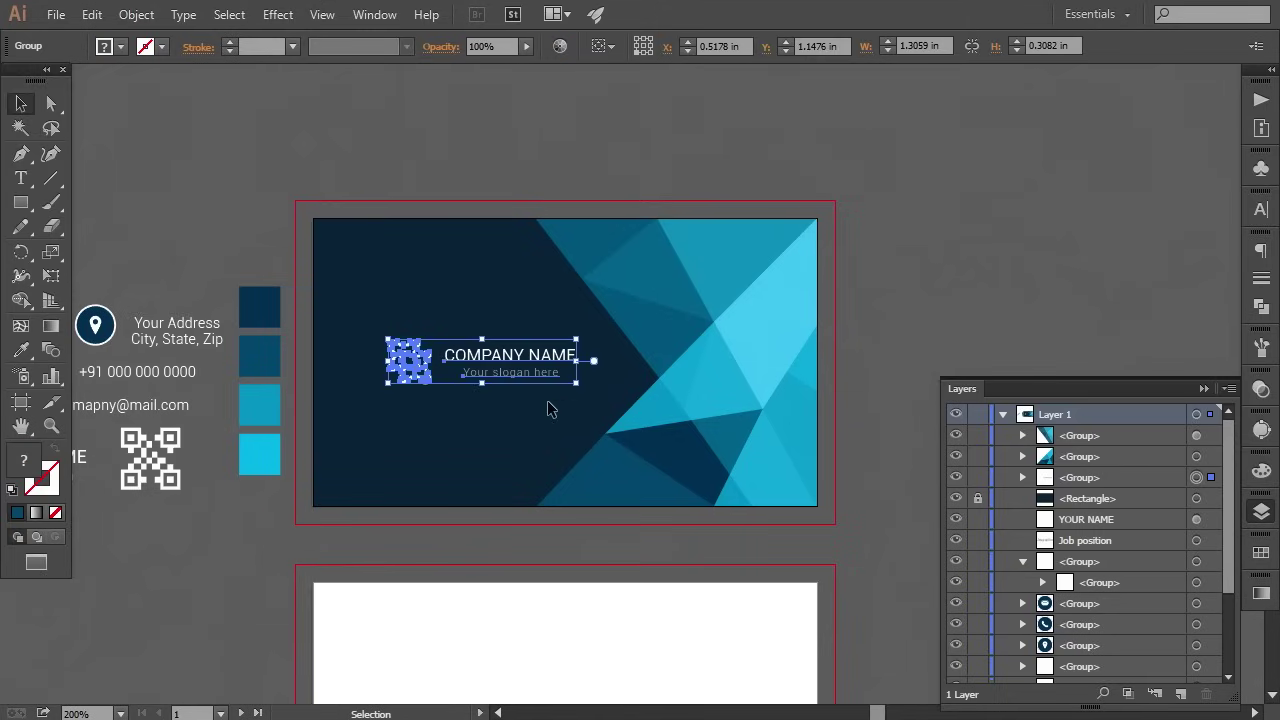
pyautogui.moveTo(577, 383); pyautogui.dragTo(584, 386)
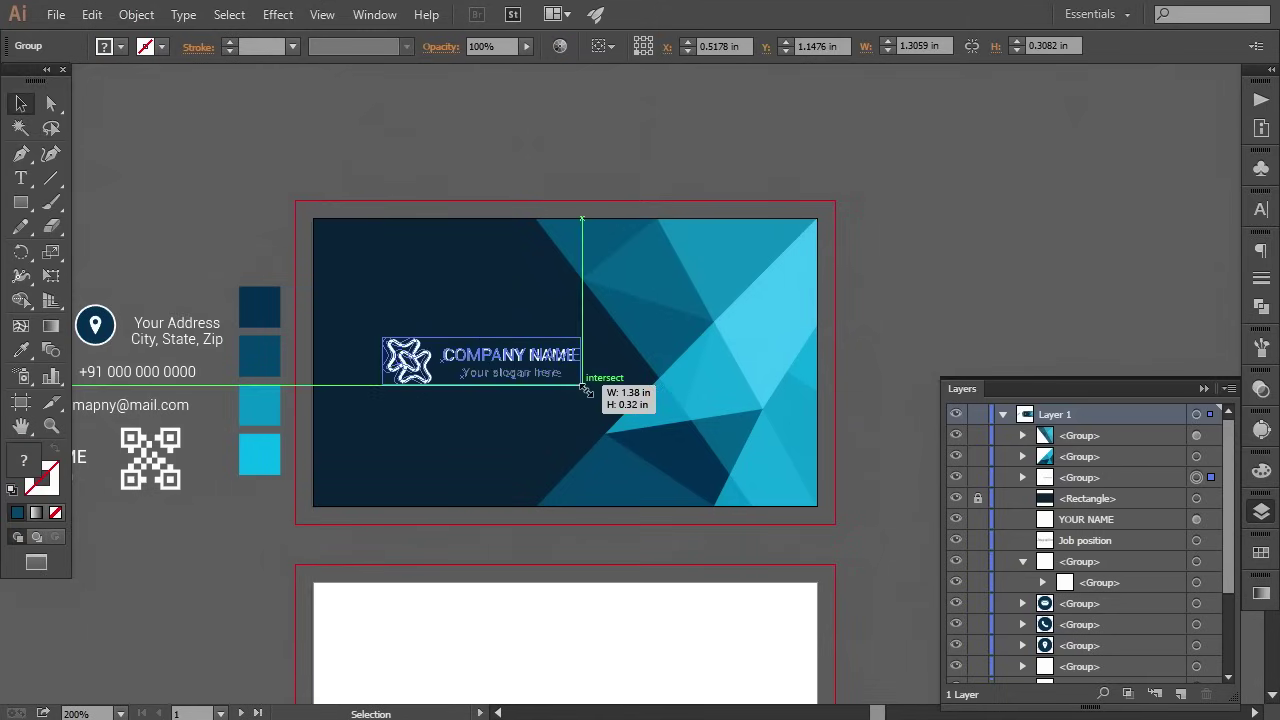
pyautogui.press('Left')
pyautogui.press('Left')
pyautogui.press('Left')
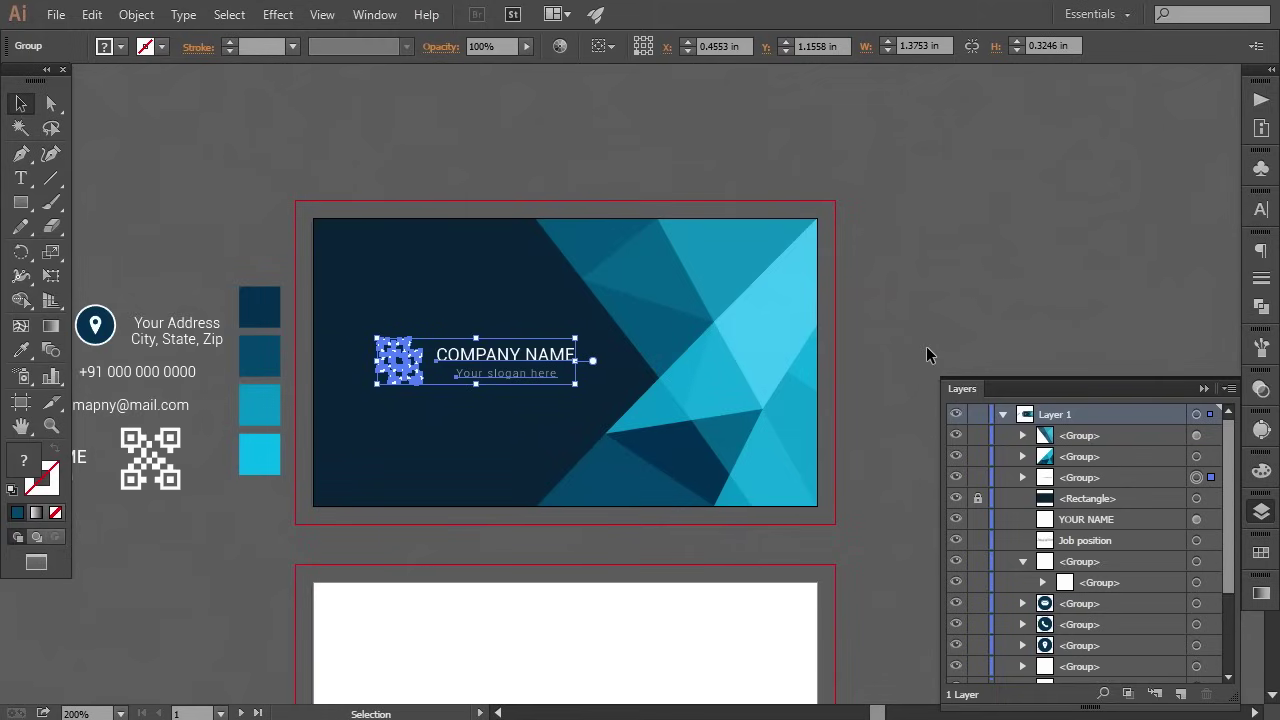
pyautogui.press('Left')
pyautogui.press('Left')
pyautogui.press('Left')
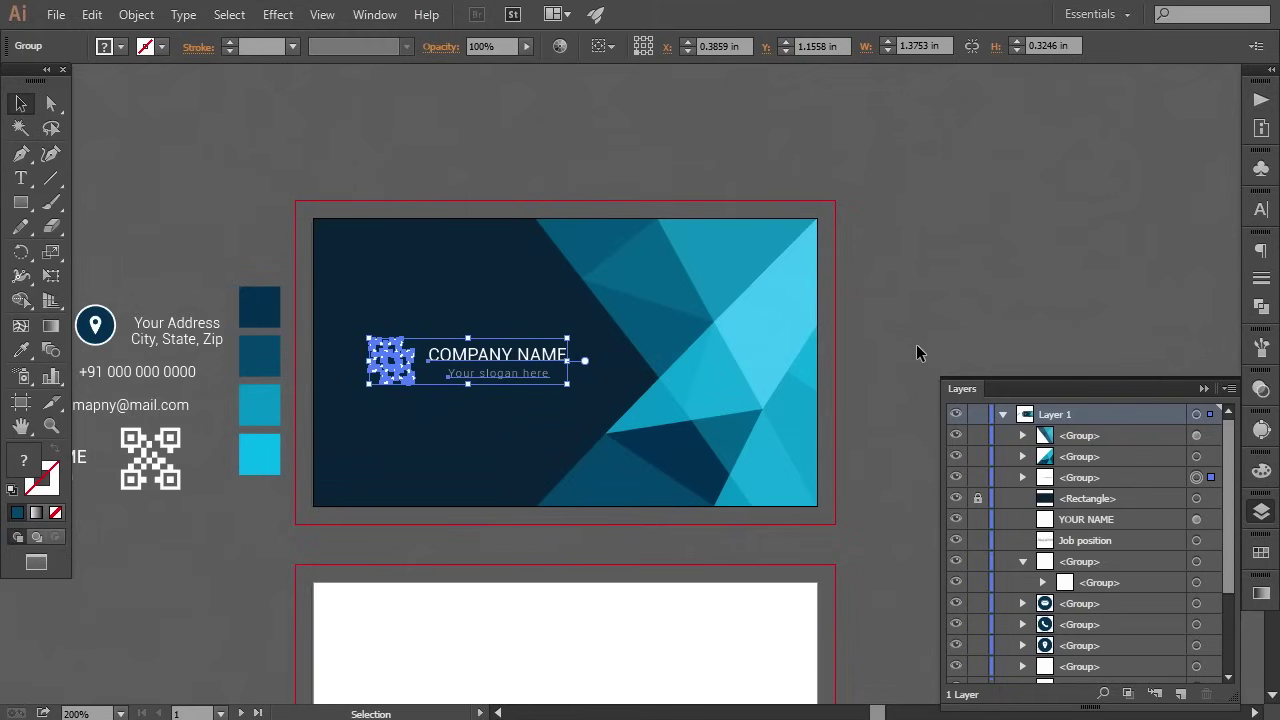
pyautogui.click(916, 352)
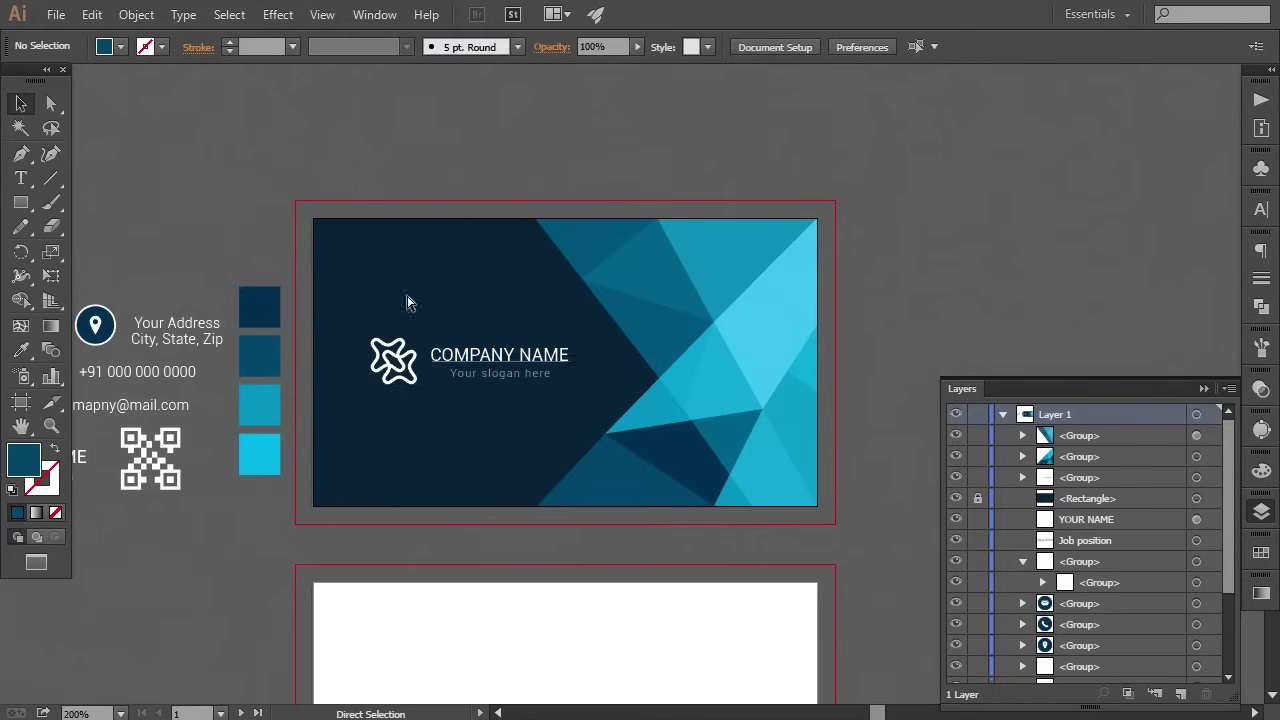
# Make the slogan text white.
pyautogui.click(507, 383)
pyautogui.hotkey('ctrl', '=')
pyautogui.click(1261, 553)
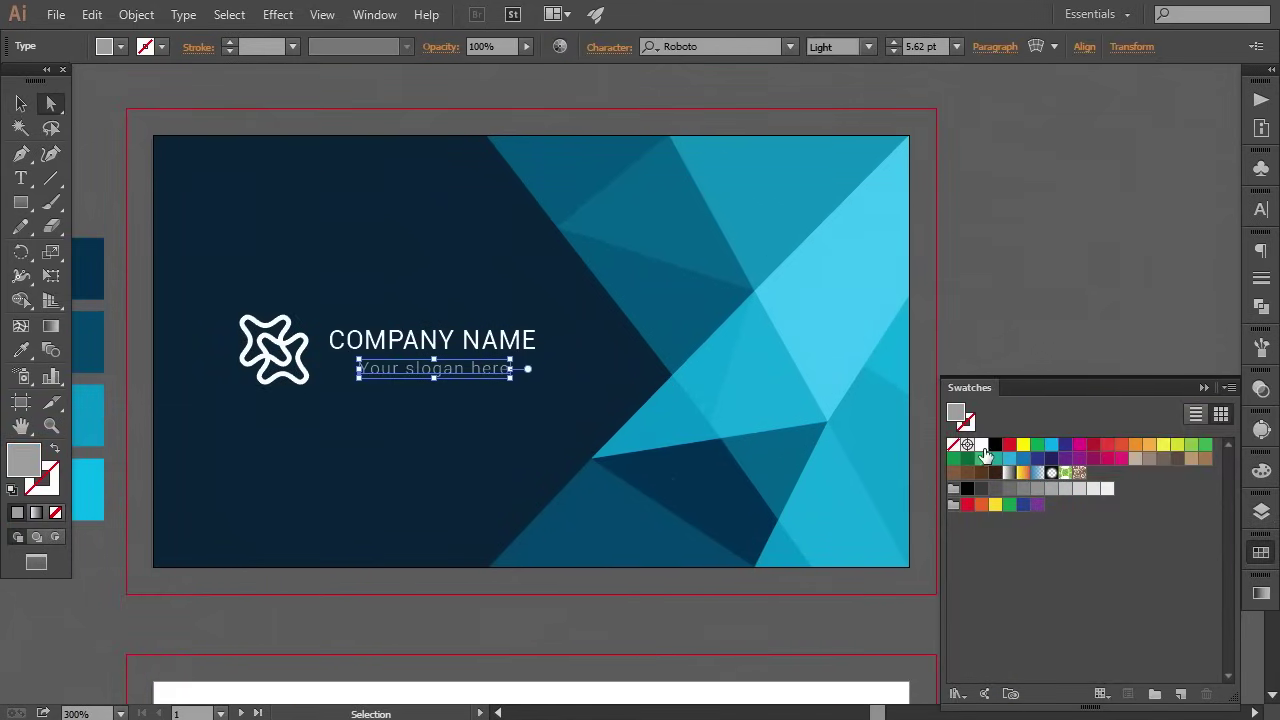
pyautogui.click(981, 445)
pyautogui.hotkey('ctrl', 'shift', 'a')
pyautogui.click(1204, 387)
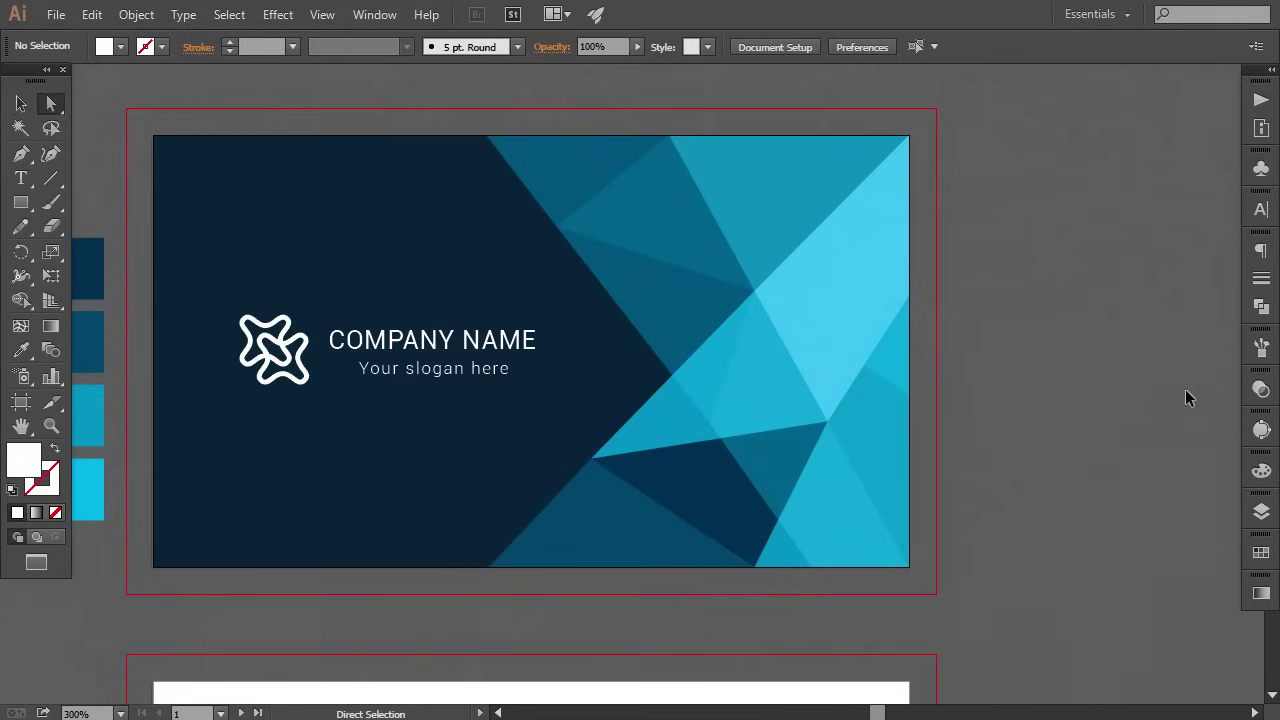
pyautogui.hotkey('ctrl', '-')
pyautogui.hotkey('ctrl', '-')
pyautogui.hotkey('ctrl', '=')
# Reselect the logo and company name group and check it in the layers list.
pyautogui.press('v')
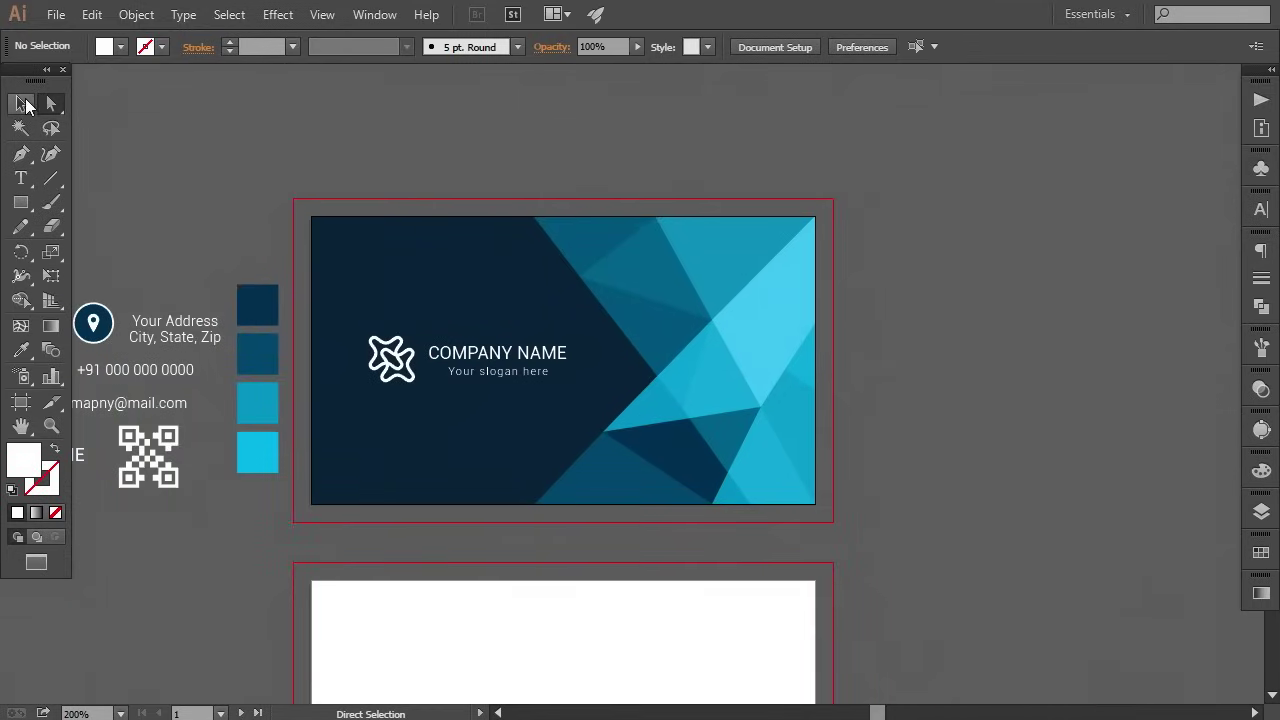
pyautogui.click(498, 380)
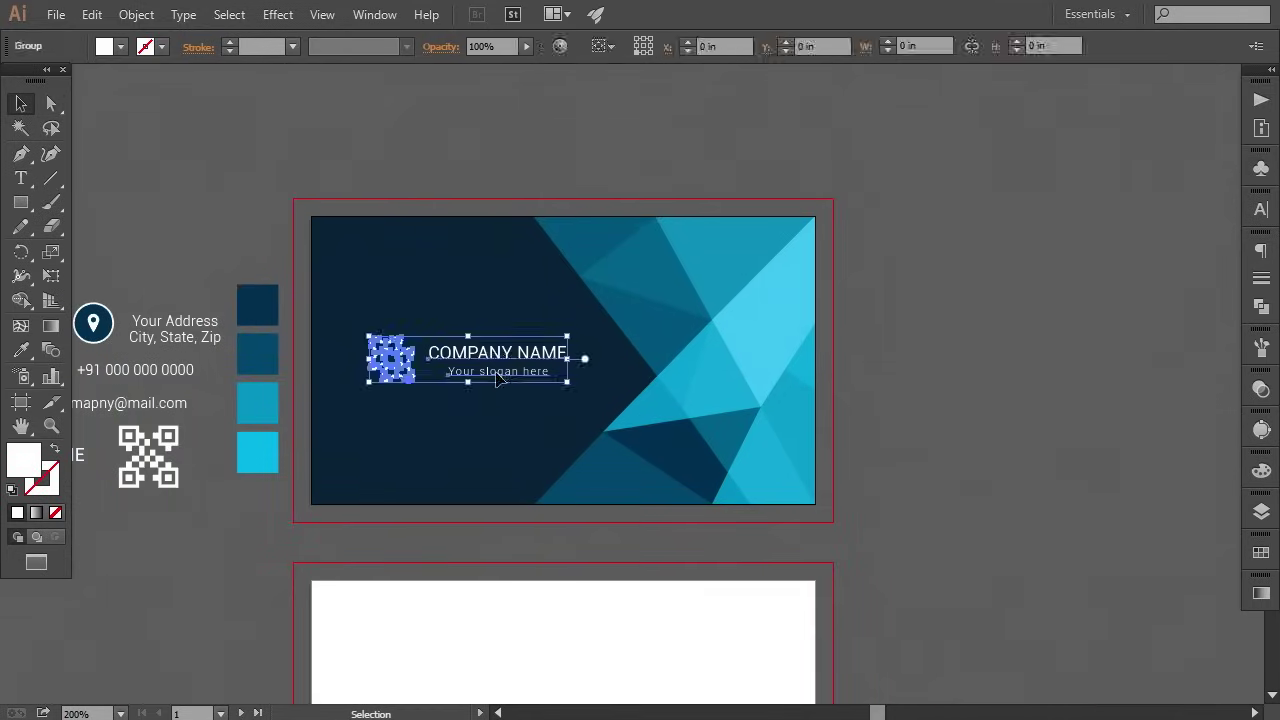
pyautogui.click(1261, 511)
pyautogui.scroll(-3, 1081, 591)
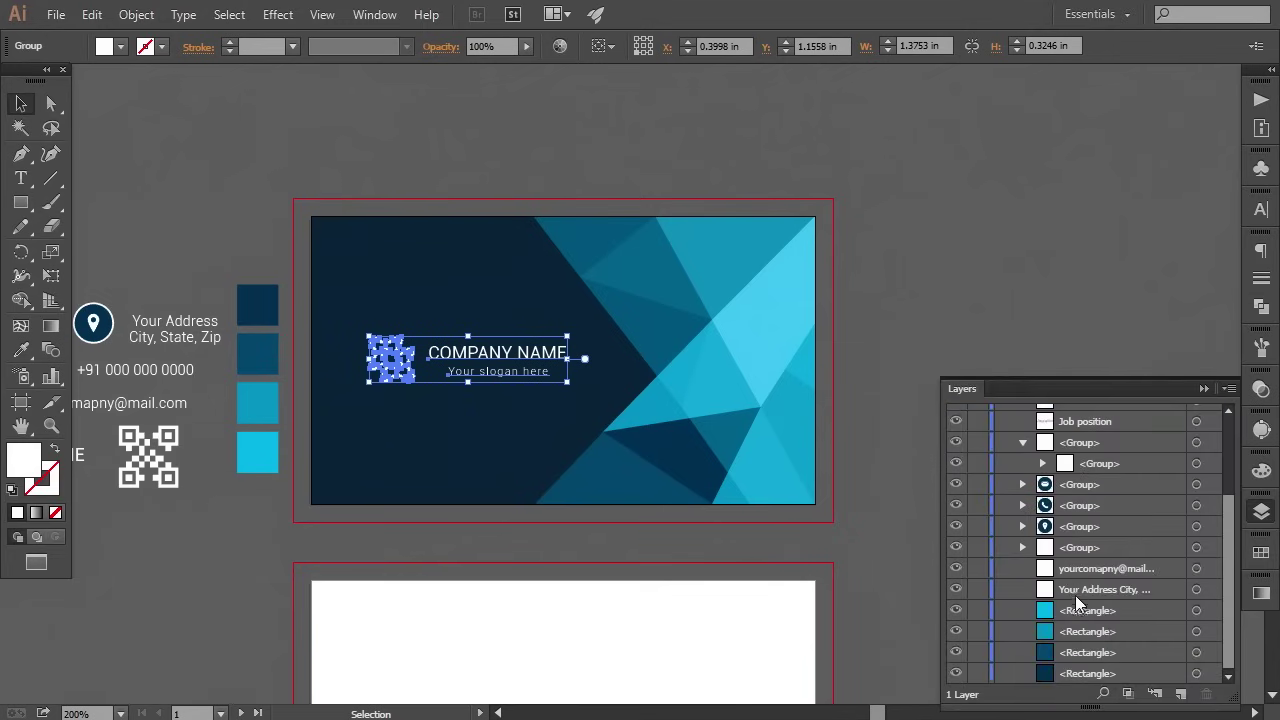
pyautogui.scroll(3, 1073, 596)
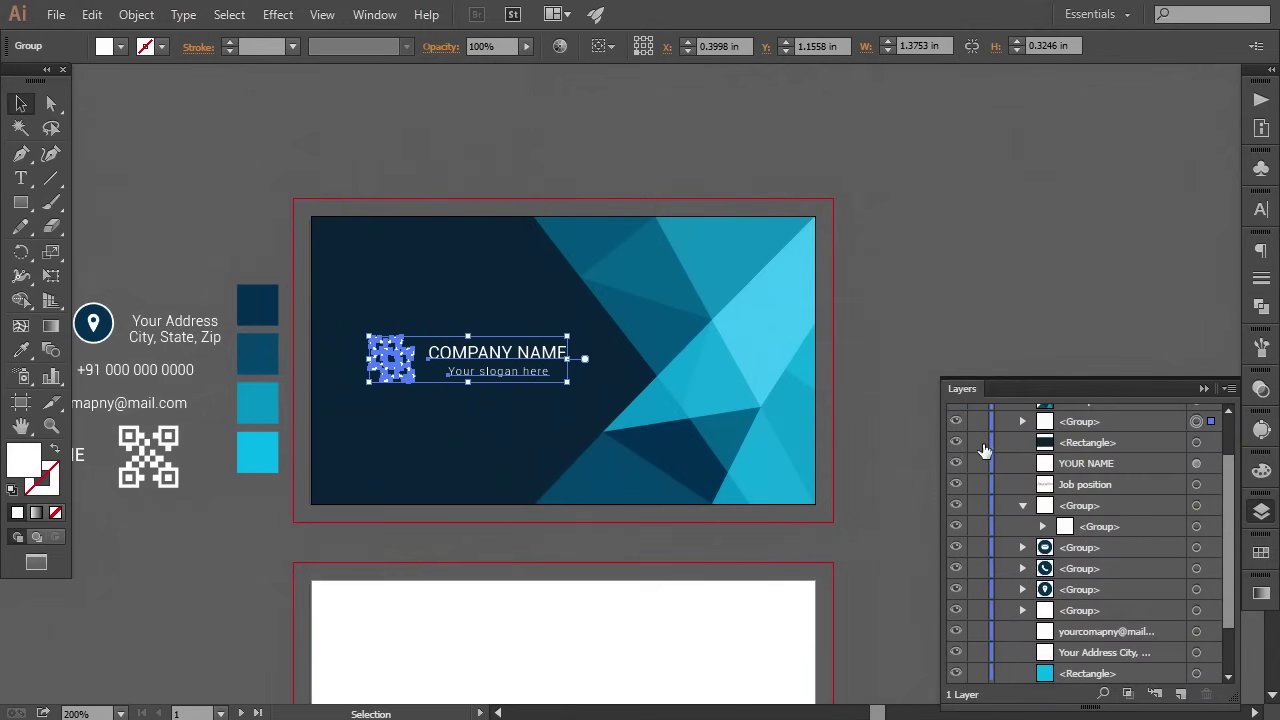
pyautogui.click(861, 379)
pyautogui.click(472, 370)
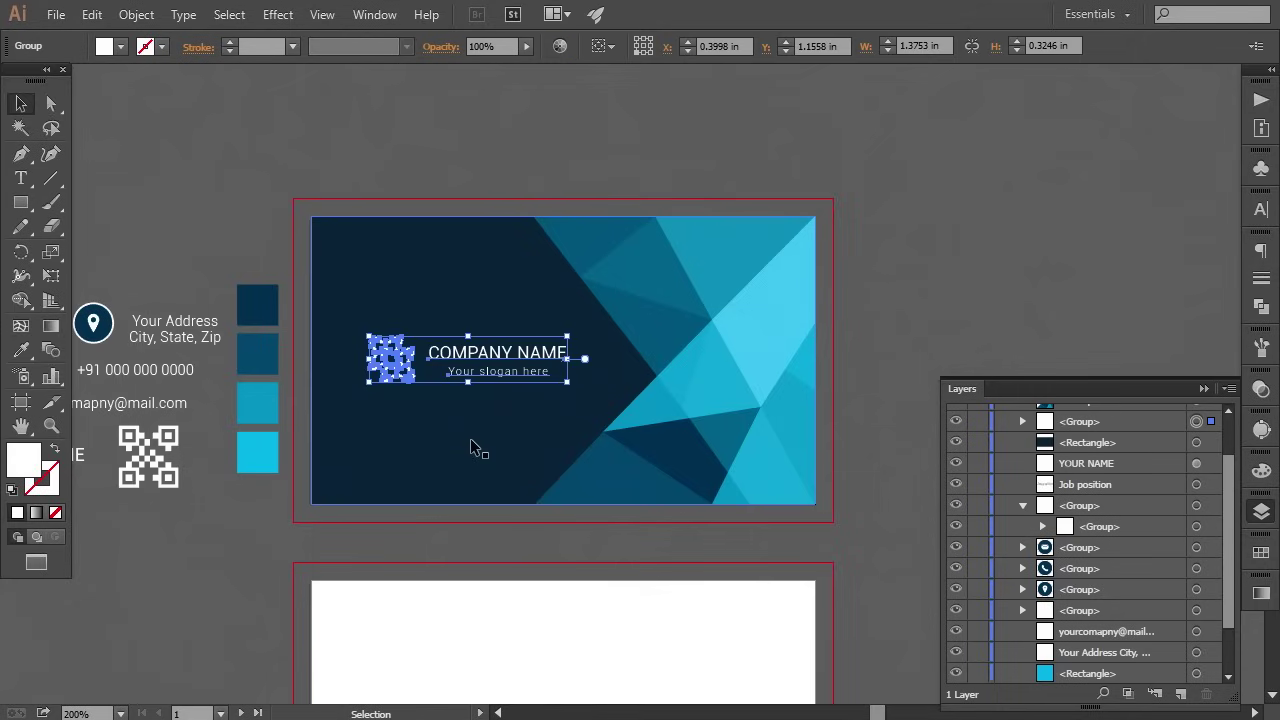
pyautogui.click(865, 316)
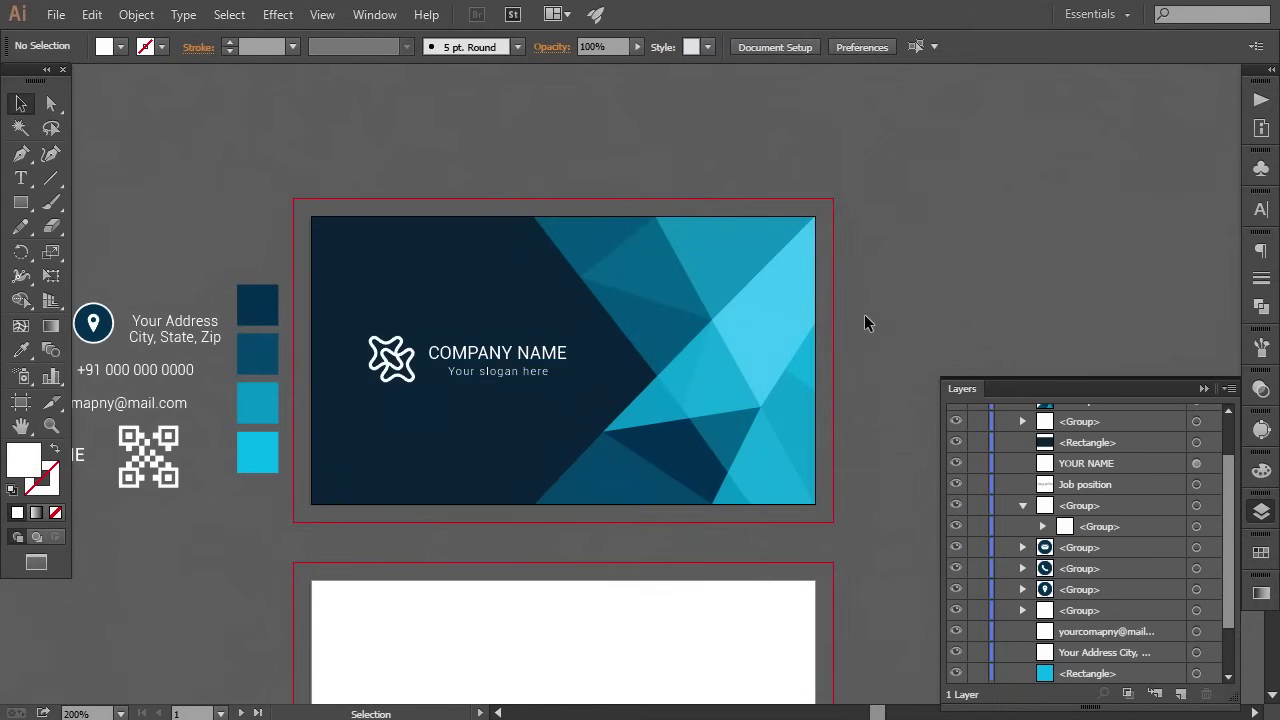
pyautogui.hotkey('ctrl', '-')
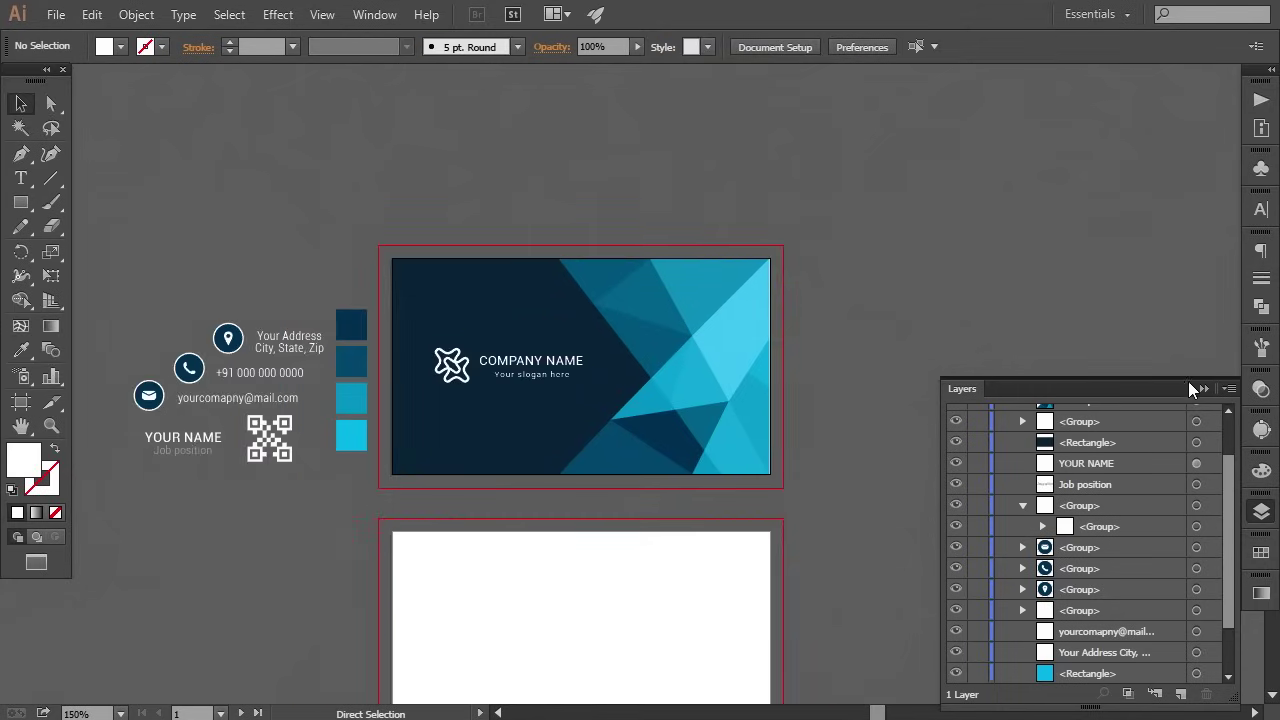
# Scale the logo and company name group up slightly and nudge it one step right.
pyautogui.click(1207, 388)
pyautogui.moveTo(951, 528)
pyautogui.mouseDown()
pyautogui.moveTo(983, 460)
pyautogui.moveTo(971, 466)
pyautogui.mouseUp()
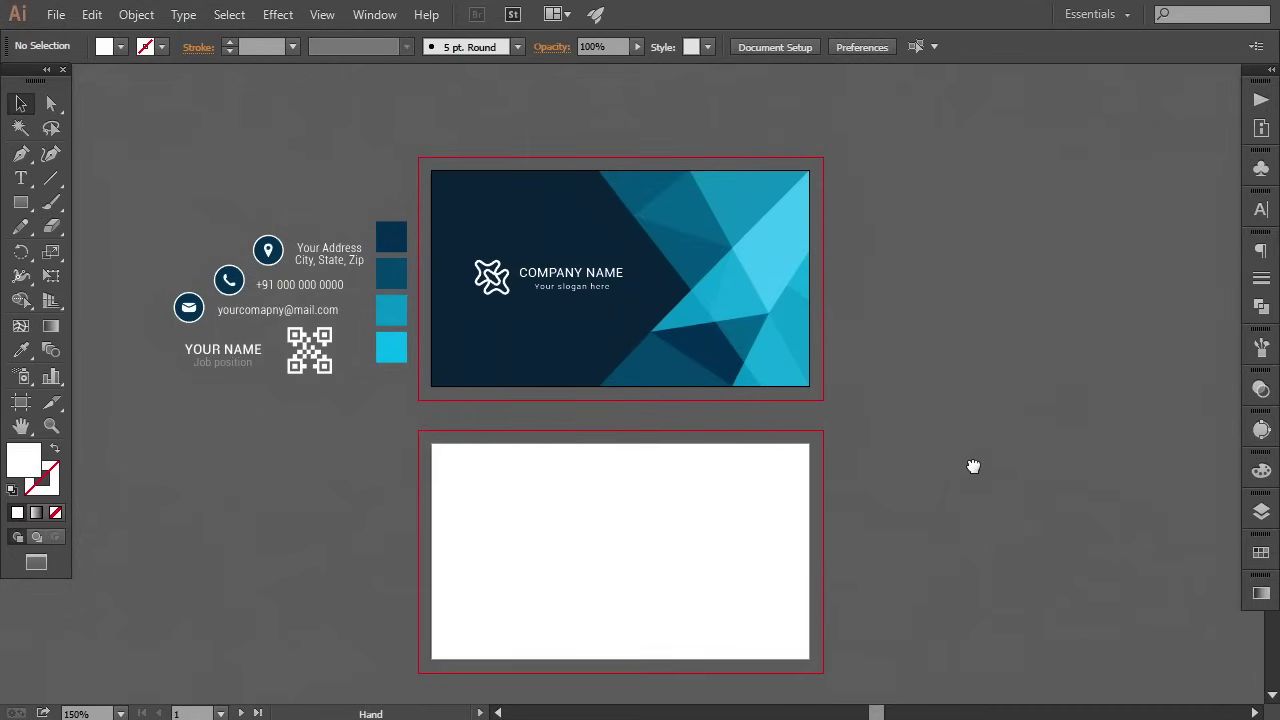
pyautogui.click(586, 287)
pyautogui.hotkey('ctrl', '+')
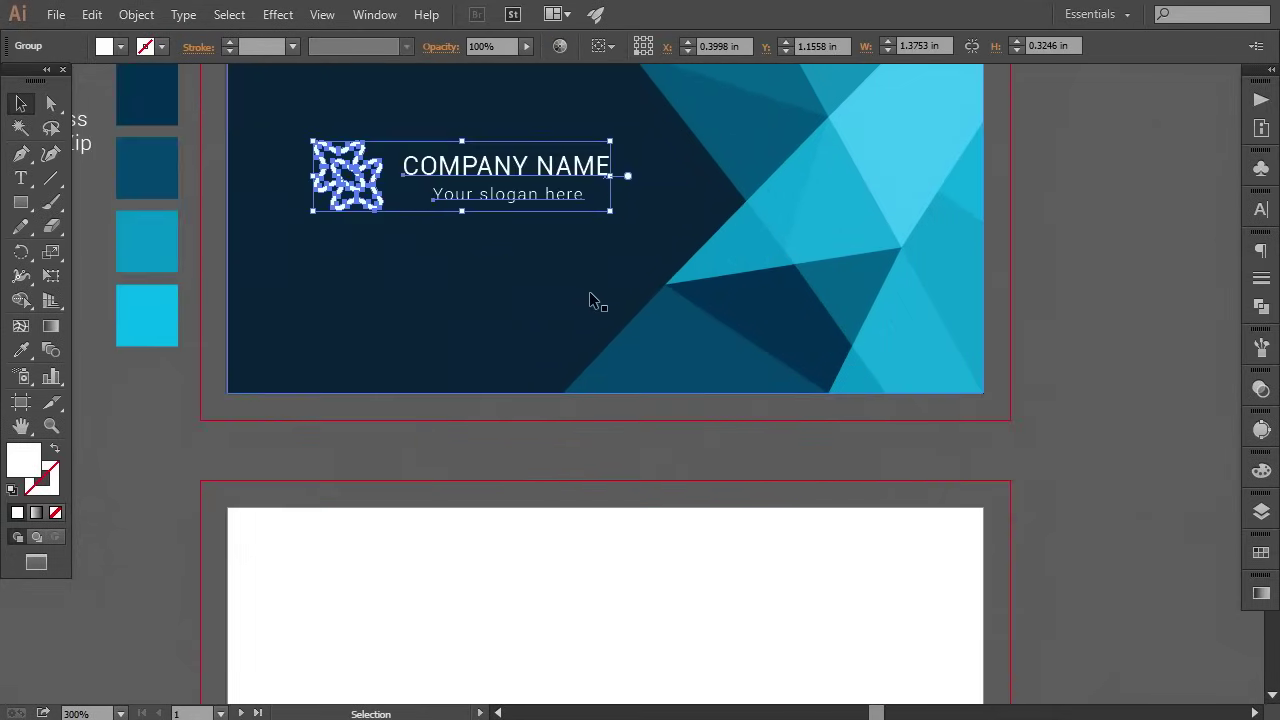
pyautogui.hotkey('ctrl', '+')
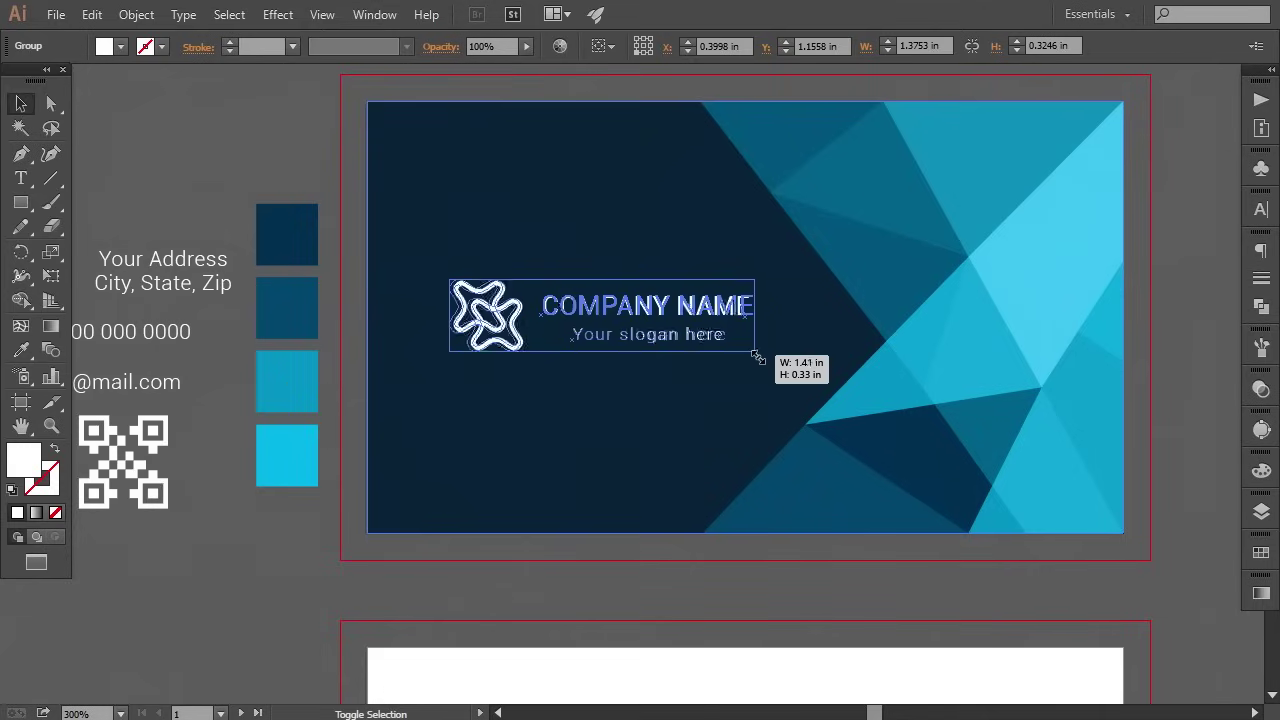
pyautogui.moveTo(751, 351); pyautogui.dragTo(756, 353)
pyautogui.hotkey('ctrl', '-')
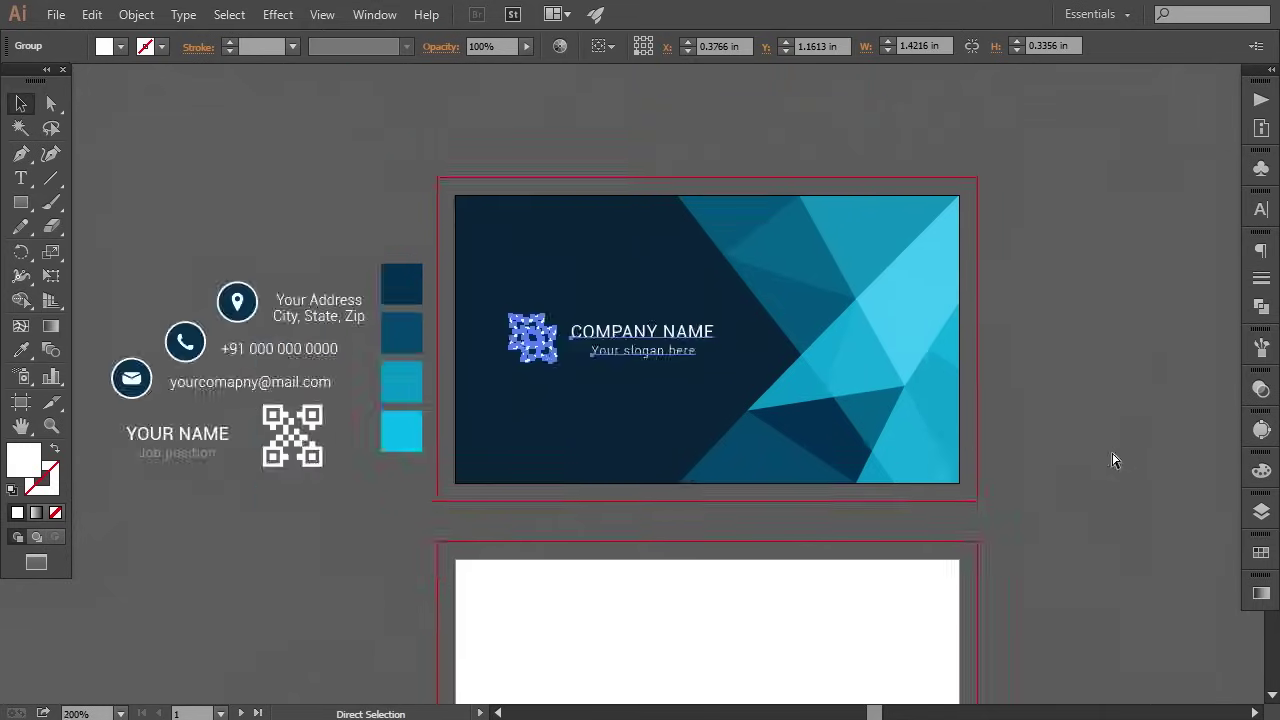
pyautogui.hotkey('ctrl', '-')
pyautogui.press('Right')
pyautogui.click(1015, 516)
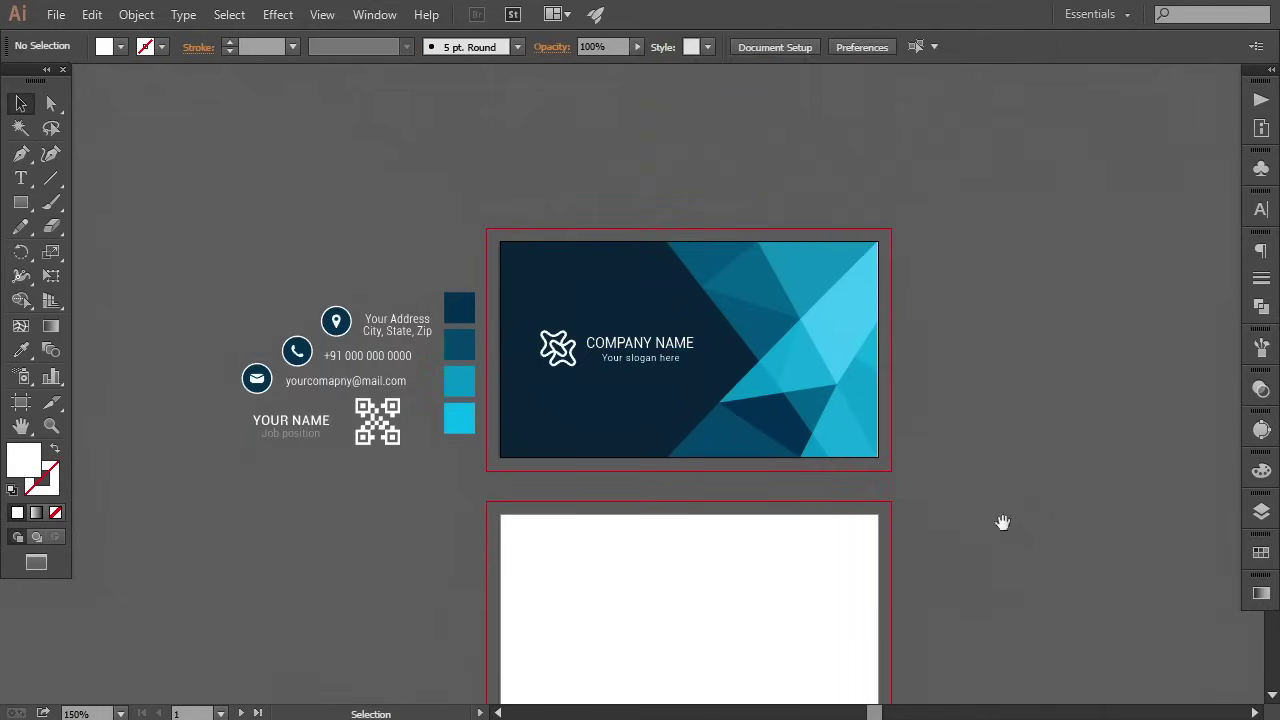
# Pan around and reselect the logo group to check its placement on the front card.
pyautogui.moveTo(1003, 523); pyautogui.dragTo(834, 534)
pyautogui.moveTo(720, 555); pyautogui.dragTo(741, 545)
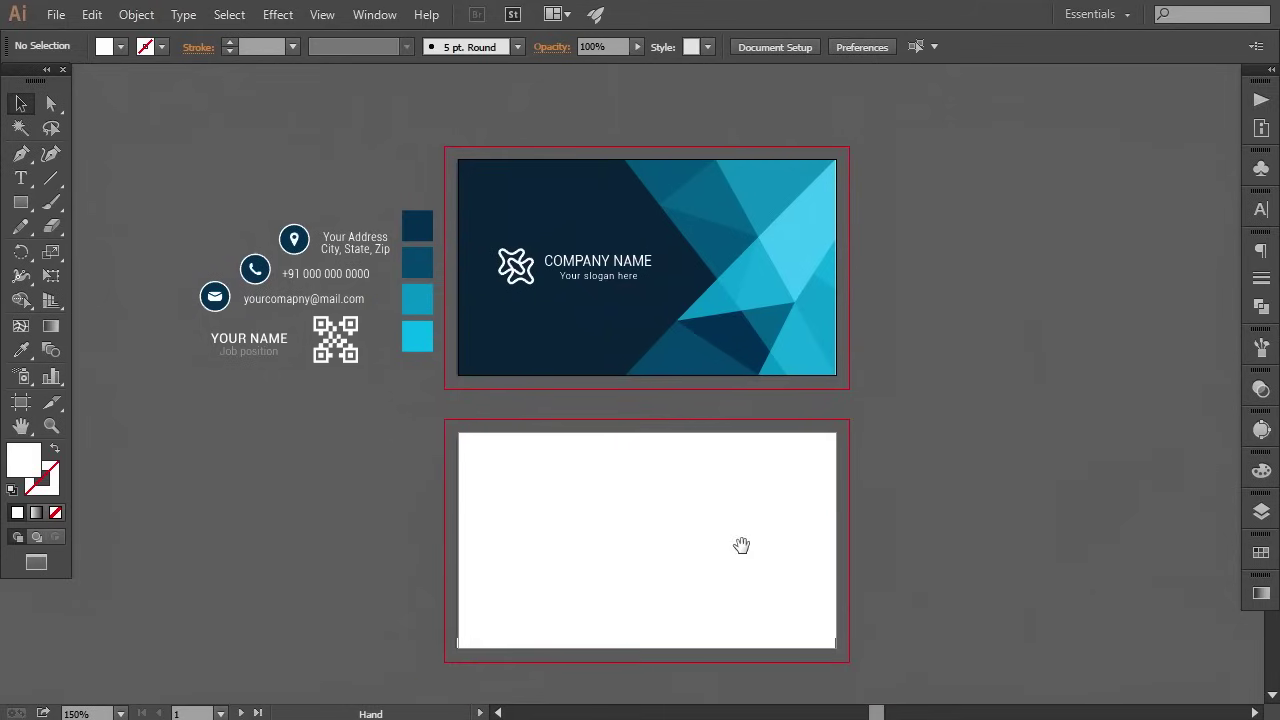
pyautogui.click(592, 270)
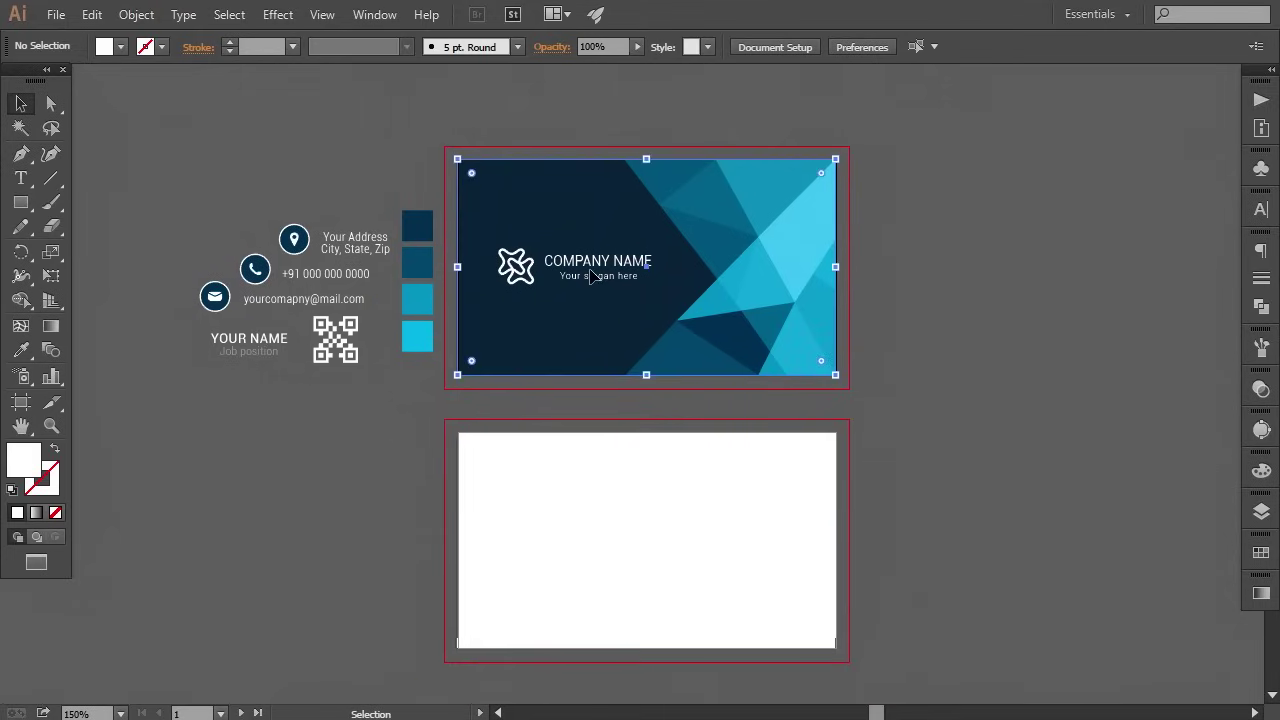
pyautogui.click(597, 281)
pyautogui.click(966, 391)
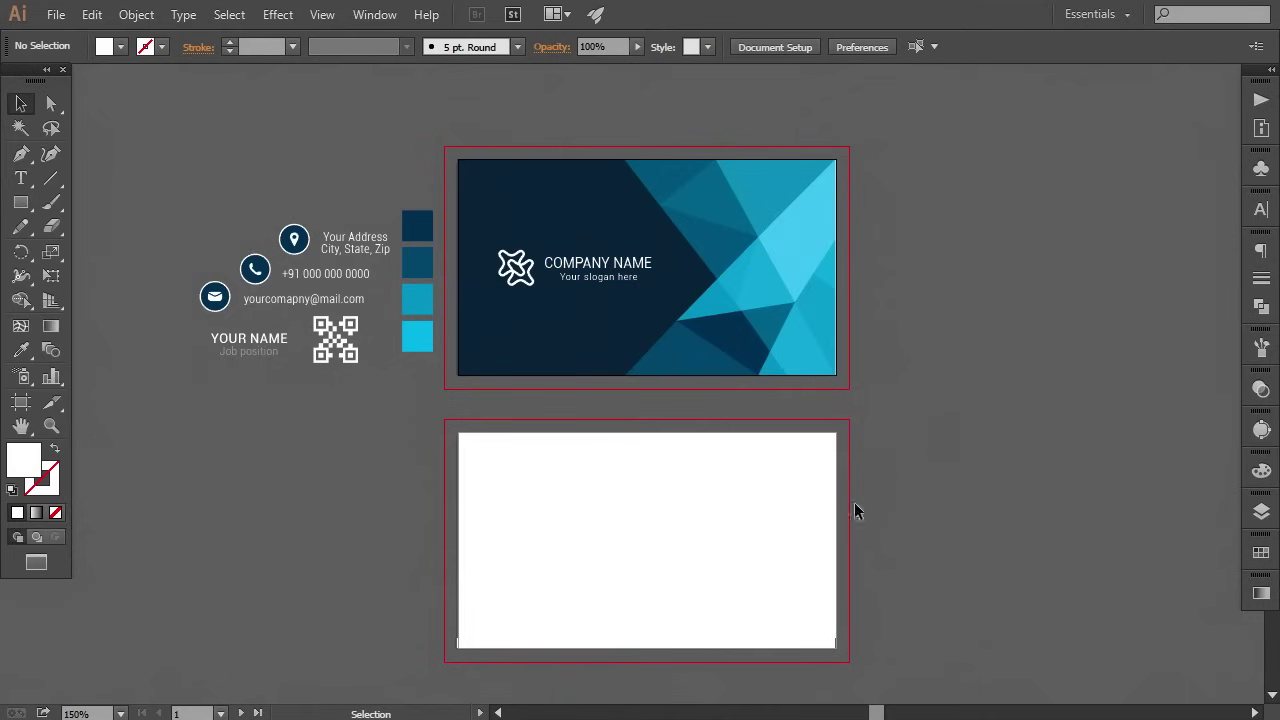
pyautogui.moveTo(814, 540); pyautogui.dragTo(828, 532)
pyautogui.moveTo(737, 580); pyautogui.dragTo(748, 584)
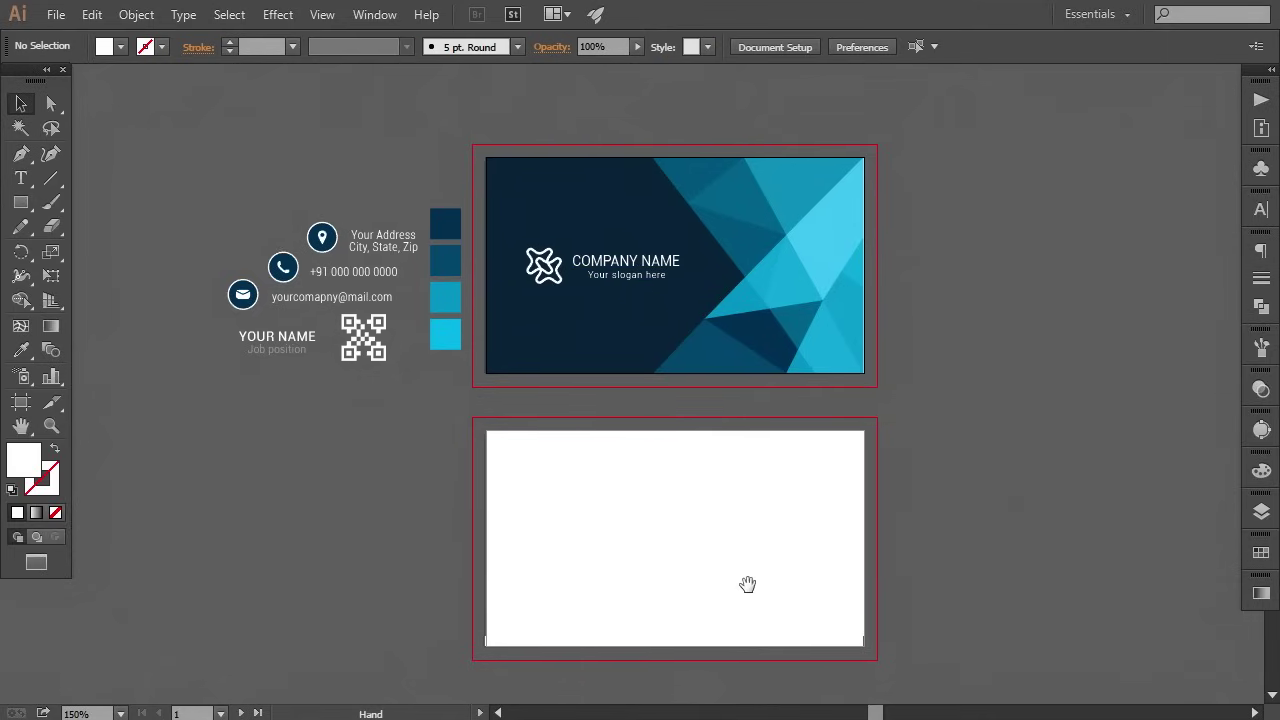
pyautogui.click(594, 278)
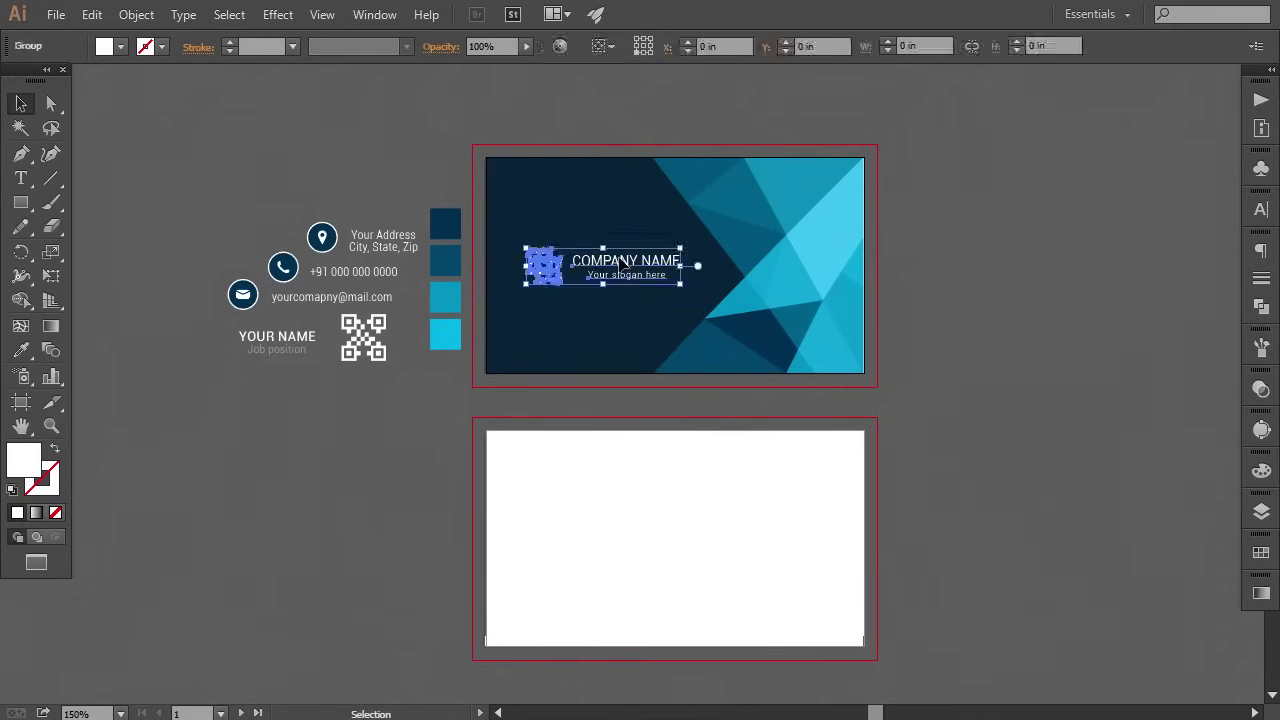
pyautogui.click(457, 456)
pyautogui.hscroll(1, 620, 400)
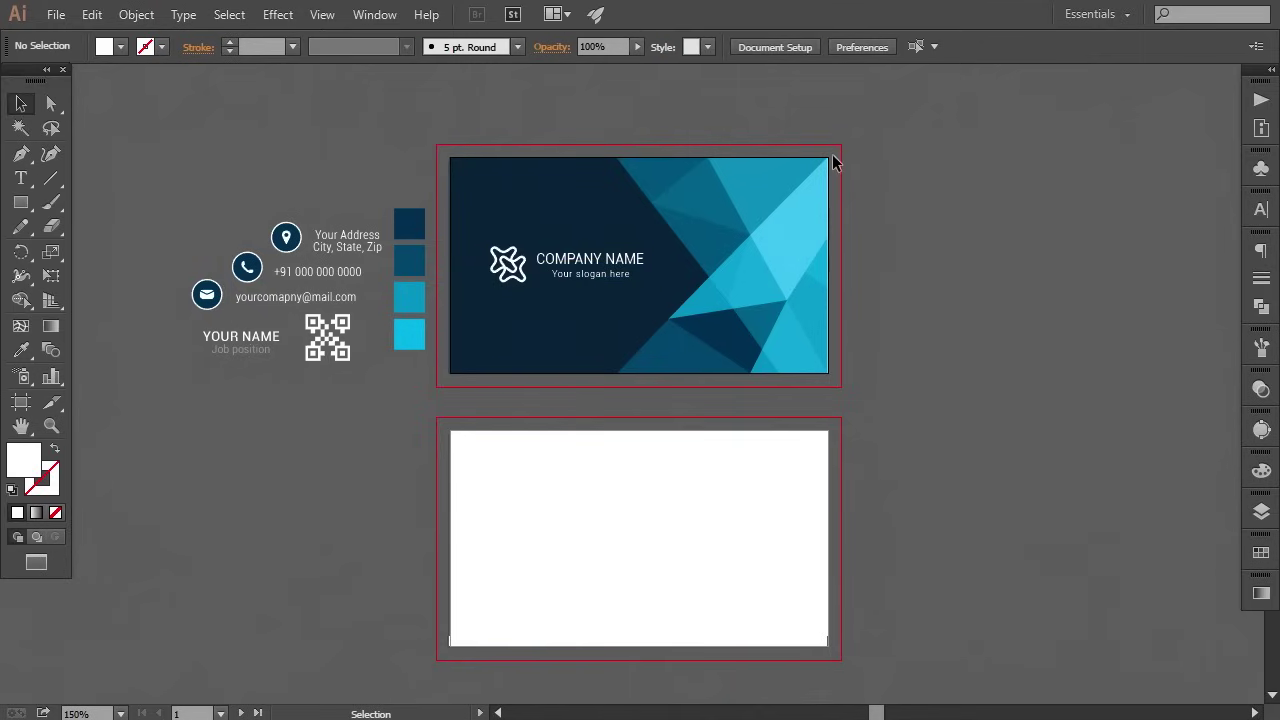
# Copy the front card artwork onto the blank back card and rotate the copy 180°.
pyautogui.moveTo(836, 163); pyautogui.dragTo(694, 391)
pyautogui.moveTo(730, 268)
pyautogui.mouseDown()
pyautogui.moveTo(742, 498)
pyautogui.moveTo(760, 545)
pyautogui.mouseUp()
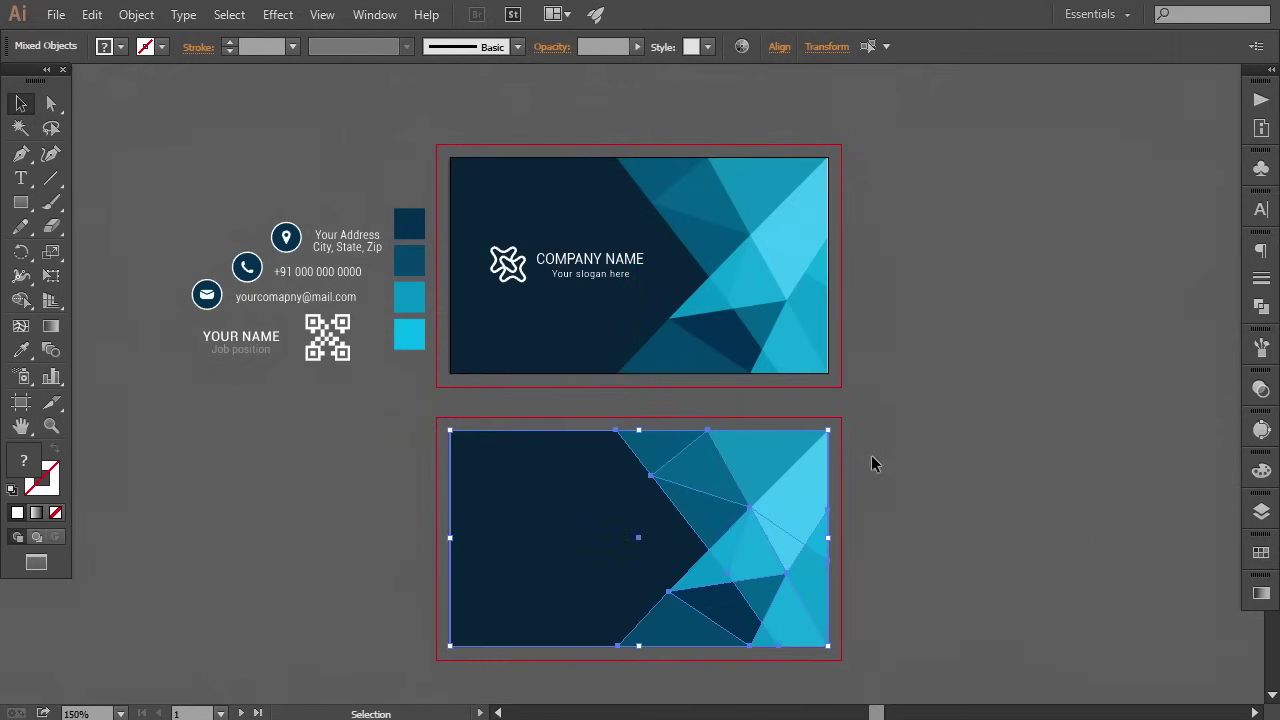
pyautogui.moveTo(835, 430); pyautogui.dragTo(501, 620)
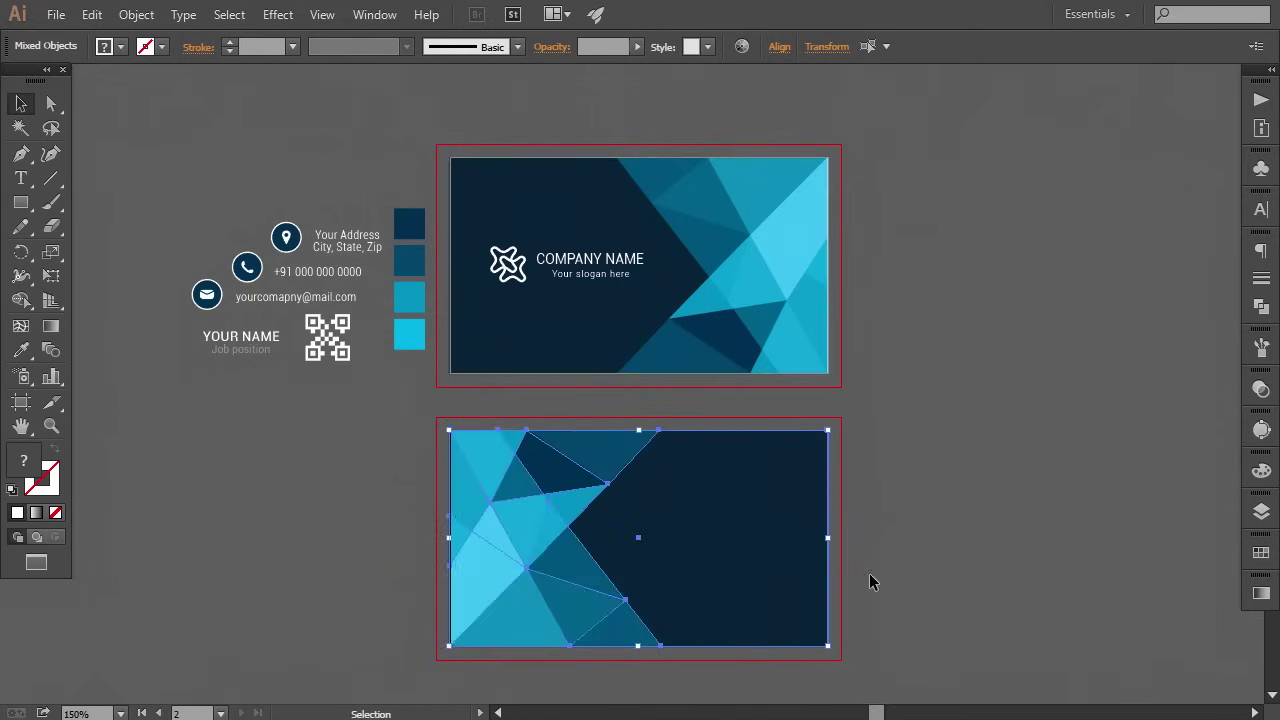
pyautogui.click(869, 573)
# Begin selecting the contact text lines beside the artboards.
pyautogui.hscroll(1, 500, 400)
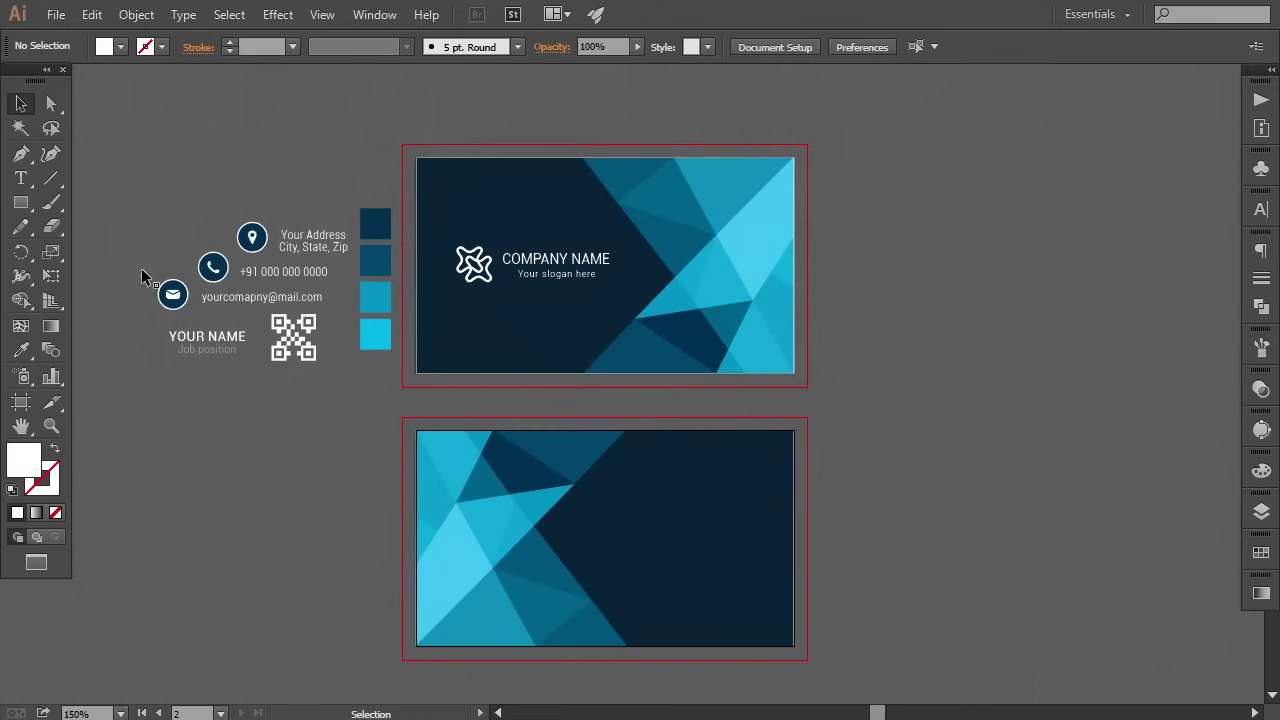
pyautogui.click(241, 290)
pyautogui.keyDown('shift'); pyautogui.click(283, 271); pyautogui.keyUp('shift')
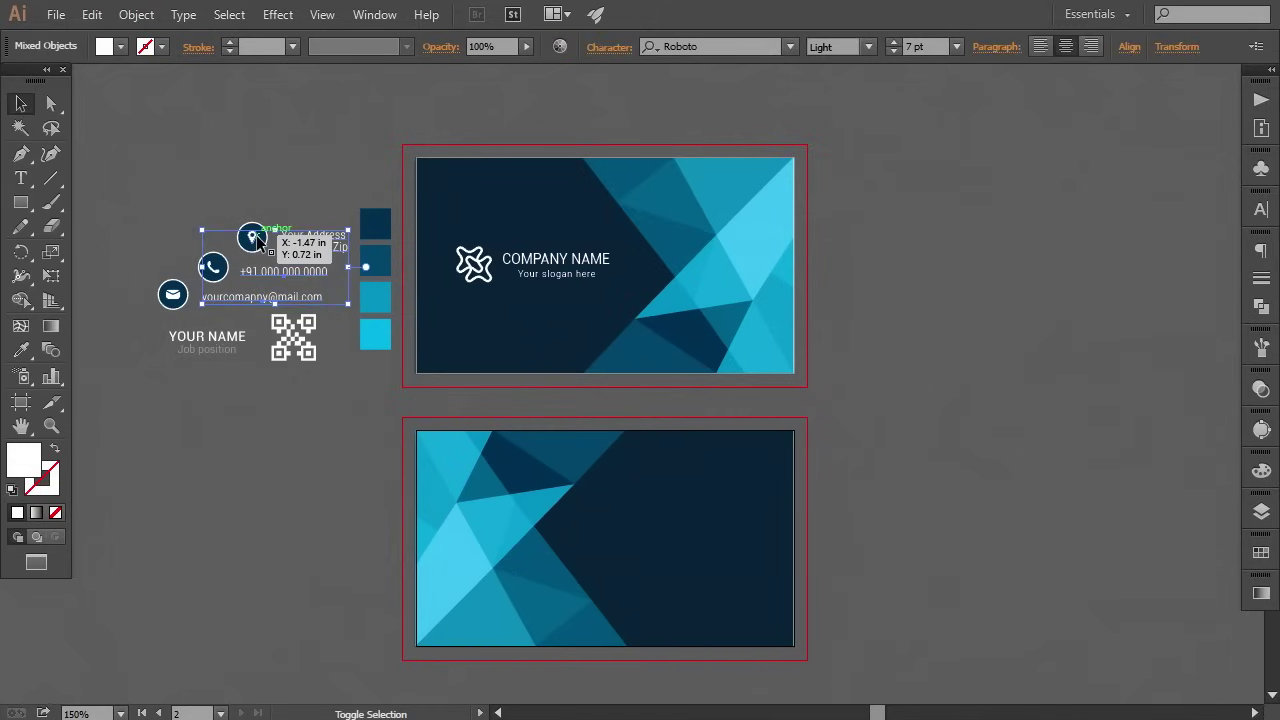
# Move the address, phone and email rows with icons onto the back card, bring them to front, and nudge down.
pyautogui.keyDown('shift'); pyautogui.click(252, 237); pyautogui.keyUp('shift')
pyautogui.keyDown('shift'); pyautogui.click(172, 294); pyautogui.keyUp('shift')
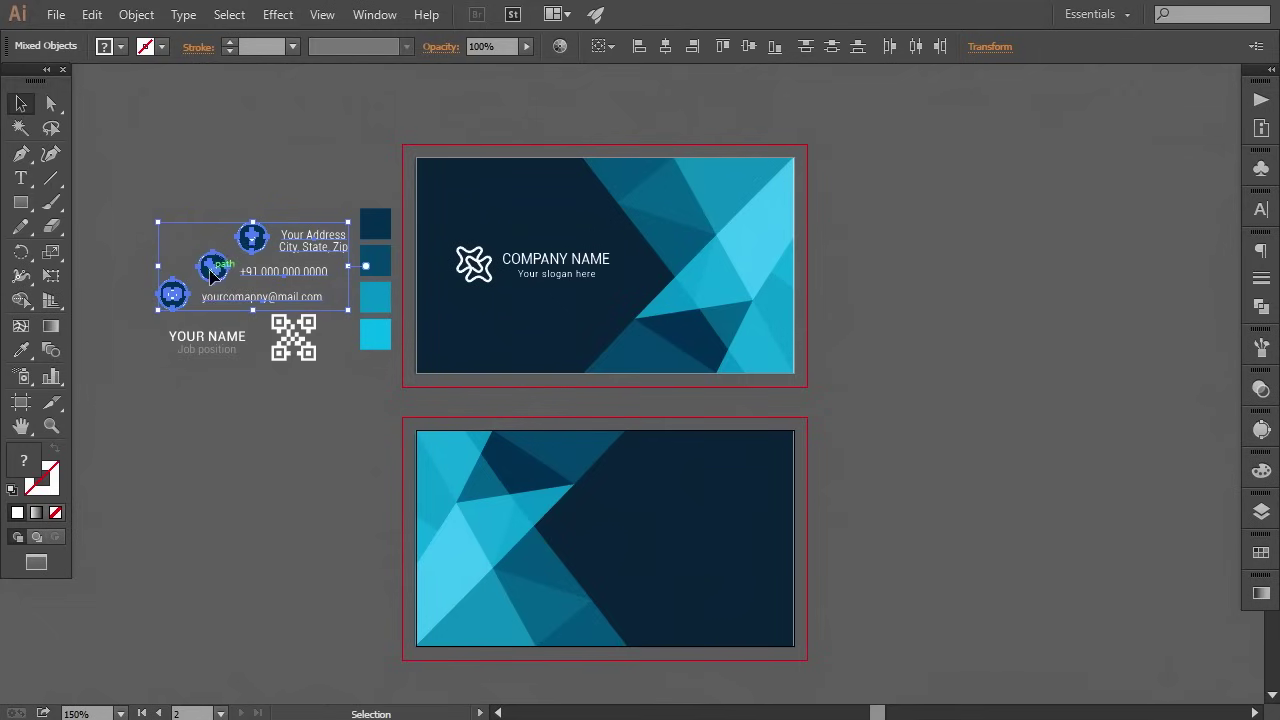
pyautogui.moveTo(213, 272)
pyautogui.mouseDown()
pyautogui.moveTo(537, 574)
pyautogui.moveTo(531, 585)
pyautogui.mouseUp()
pyautogui.rightClick(668, 600)
pyautogui.moveTo(677, 514)
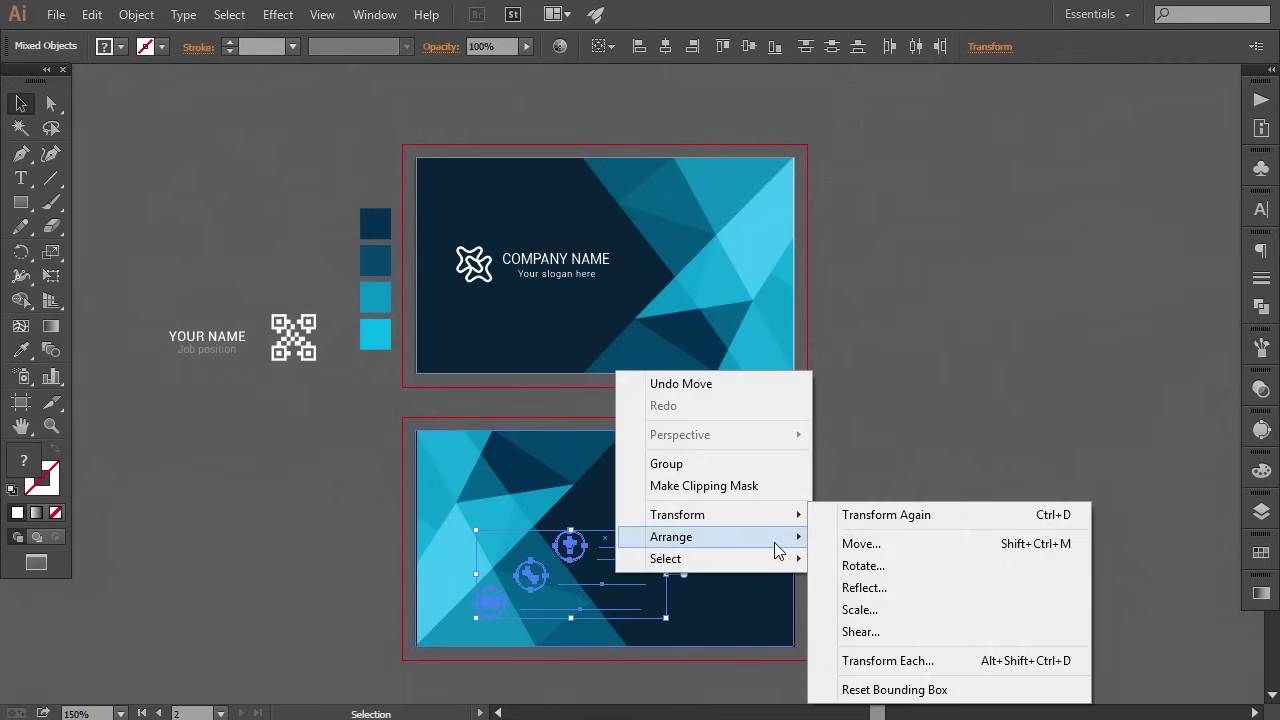
pyautogui.click(850, 537)
pyautogui.press('Down')
pyautogui.press('Down')
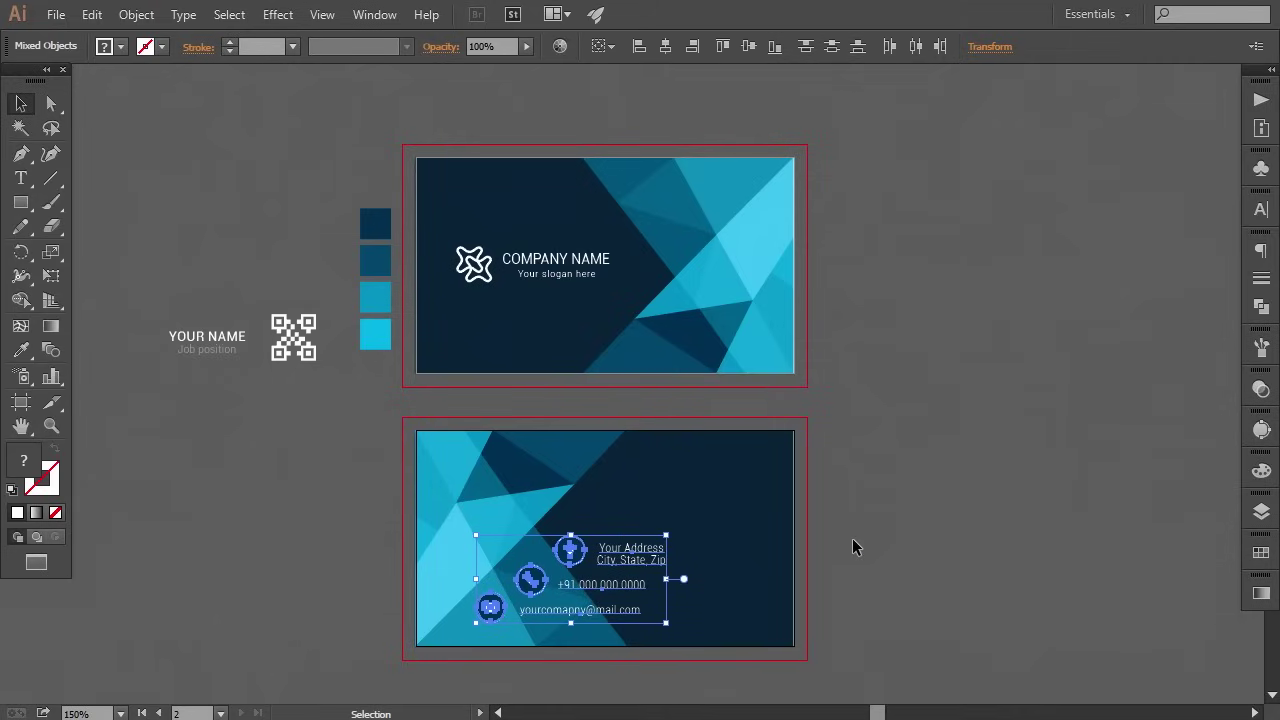
pyautogui.click(855, 546)
pyautogui.hotkey('ctrl', '+')
# Nudge the phone row two steps left, one up and one right.
pyautogui.moveTo(671, 563); pyautogui.dragTo(677, 477)
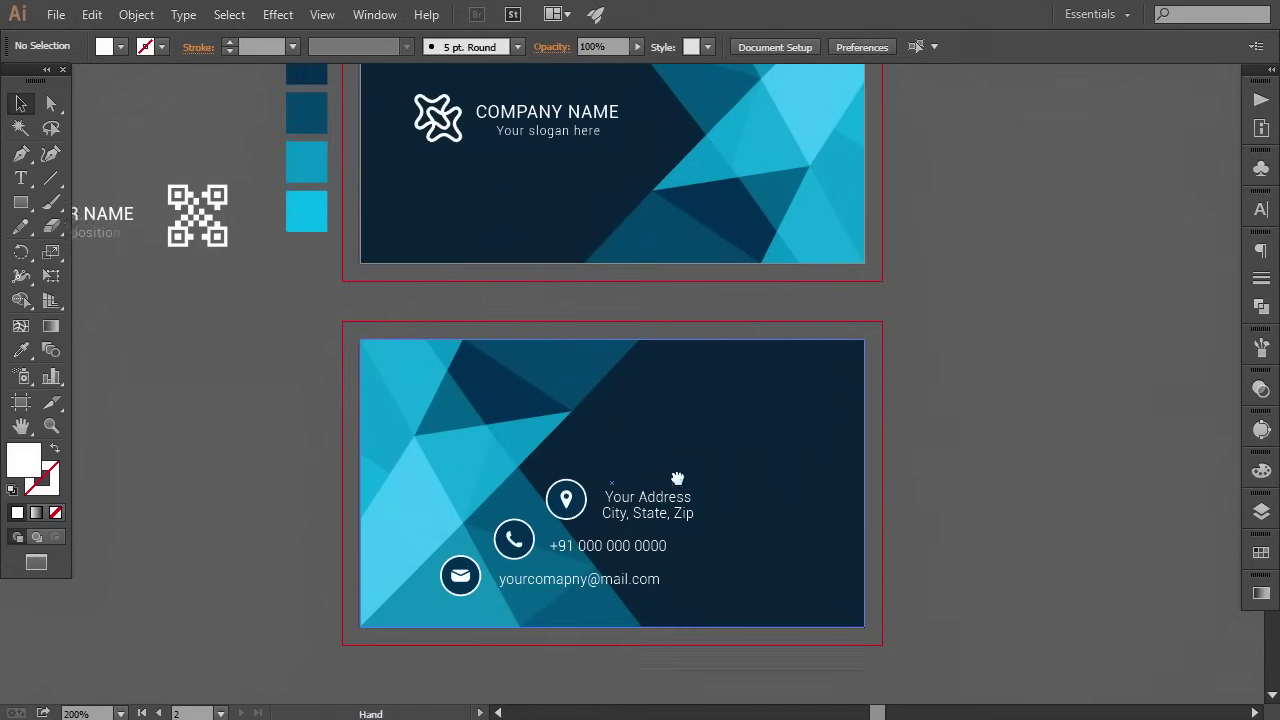
pyautogui.click(510, 524)
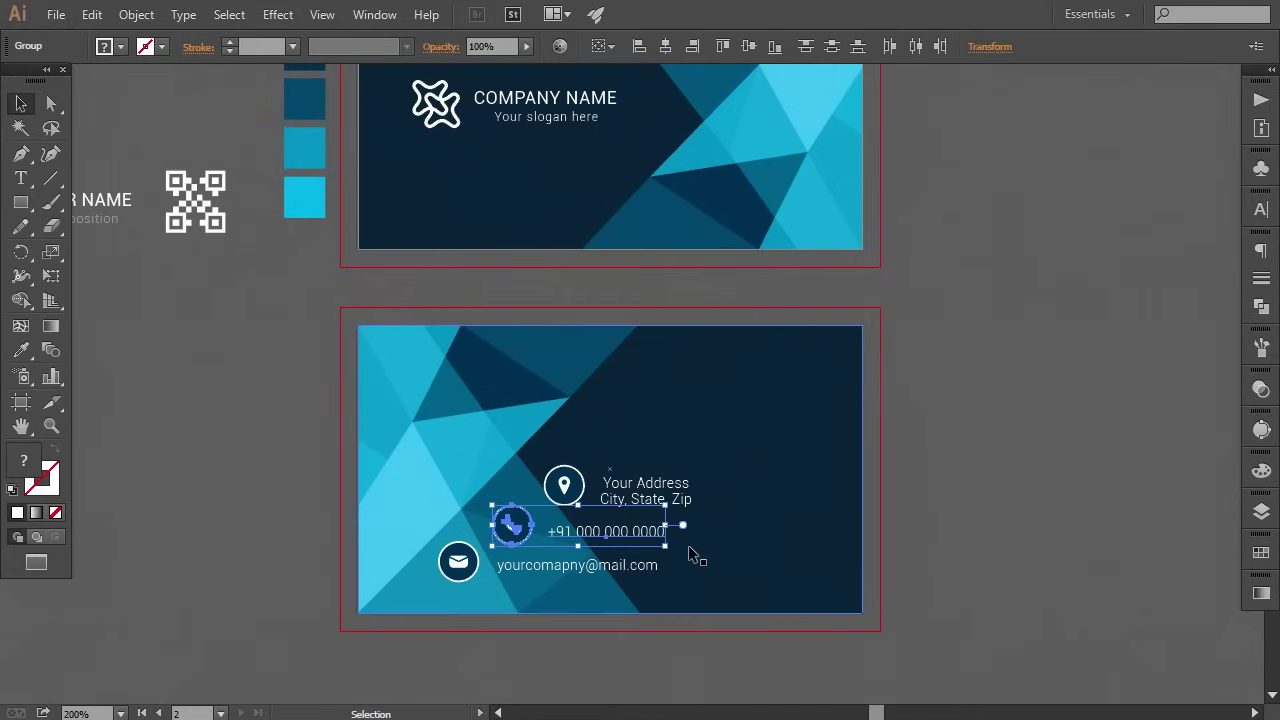
pyautogui.press('Left')
pyautogui.press('Left')
pyautogui.press('Left')
pyautogui.press('Left')
pyautogui.press('Left')
pyautogui.press('Left')
pyautogui.press('Left')
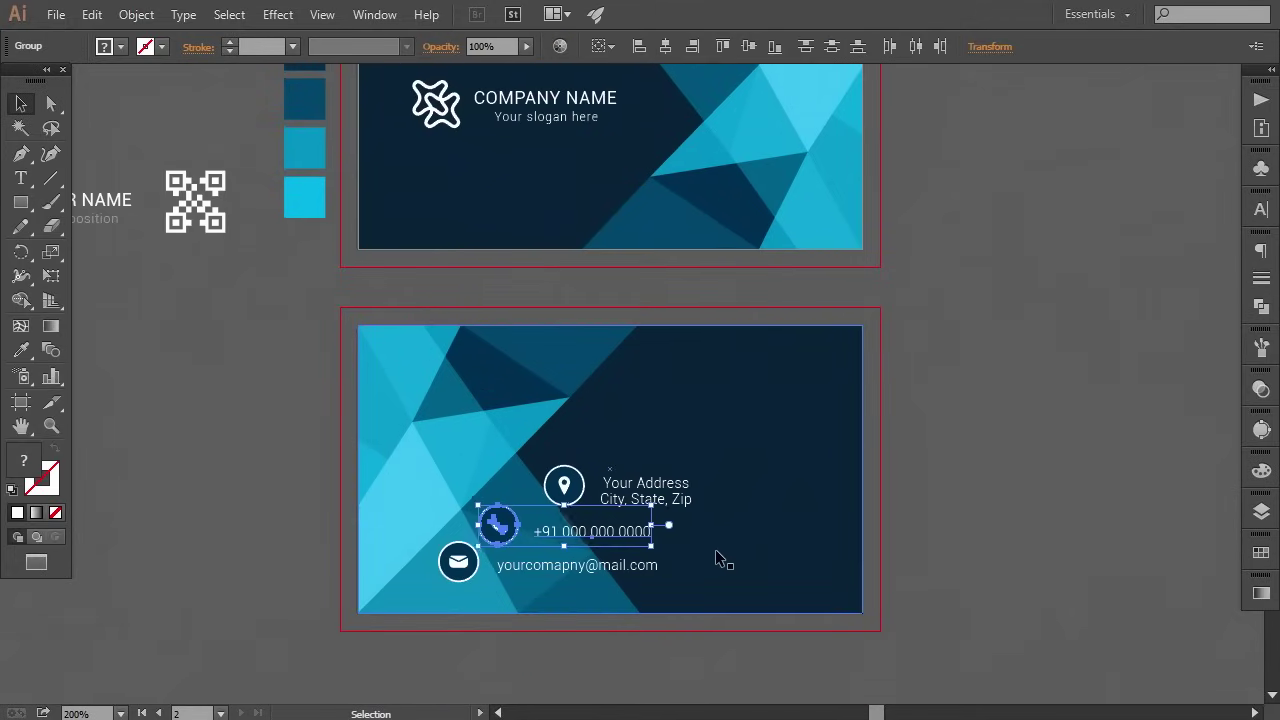
pyautogui.press('Left')
pyautogui.press('Up')
pyautogui.press('Up')
pyautogui.press('Up')
pyautogui.press('Right')
pyautogui.press('Right')
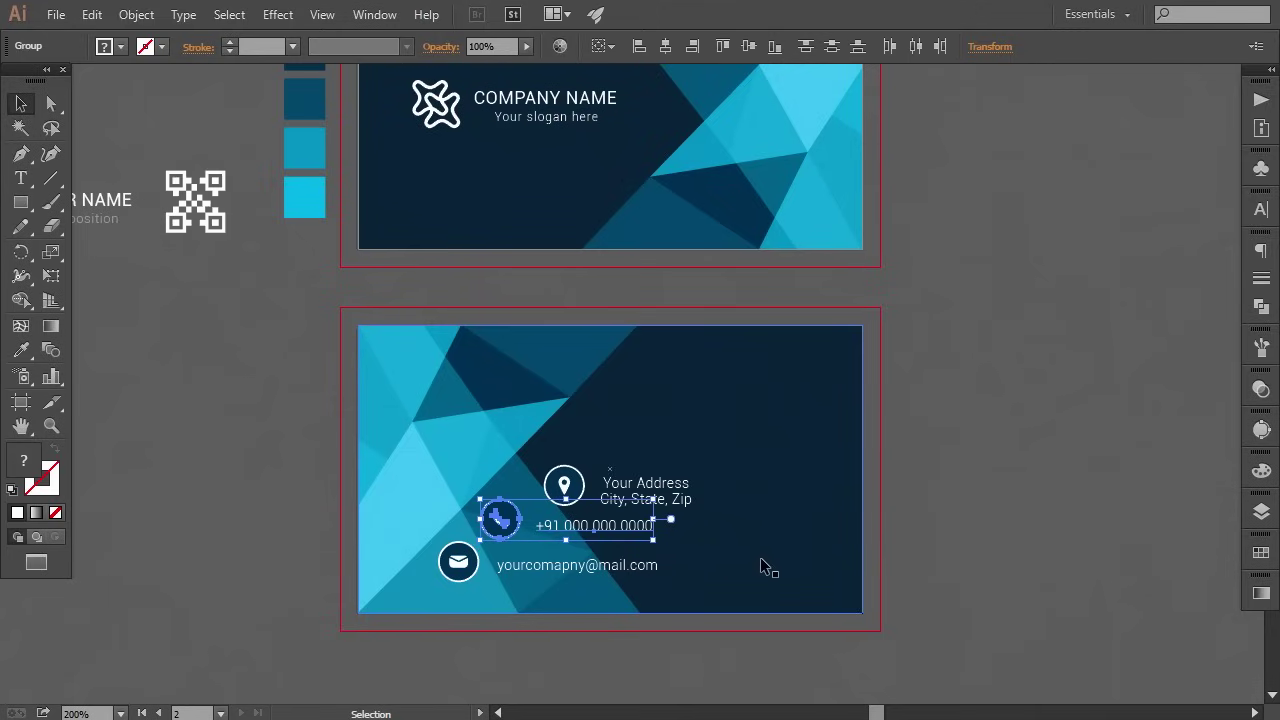
pyautogui.click(924, 568)
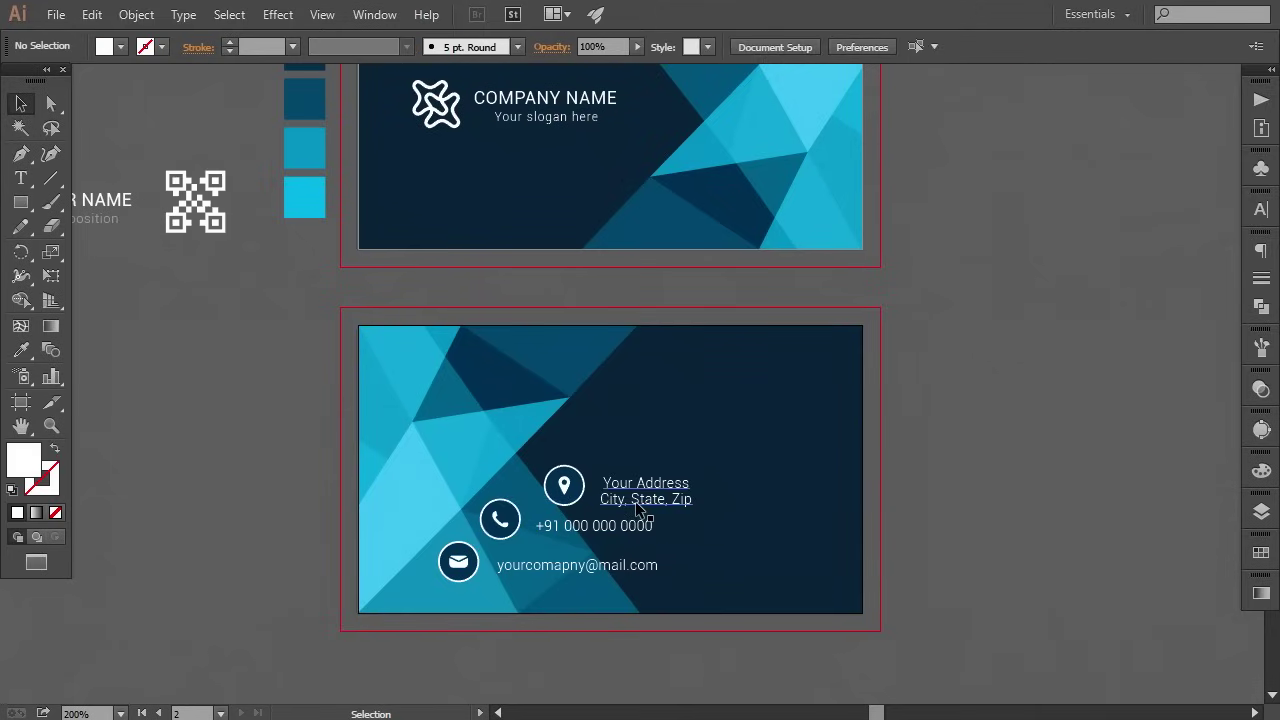
# Nudge the address pin and text two steps up and one step left.
pyautogui.click(642, 505)
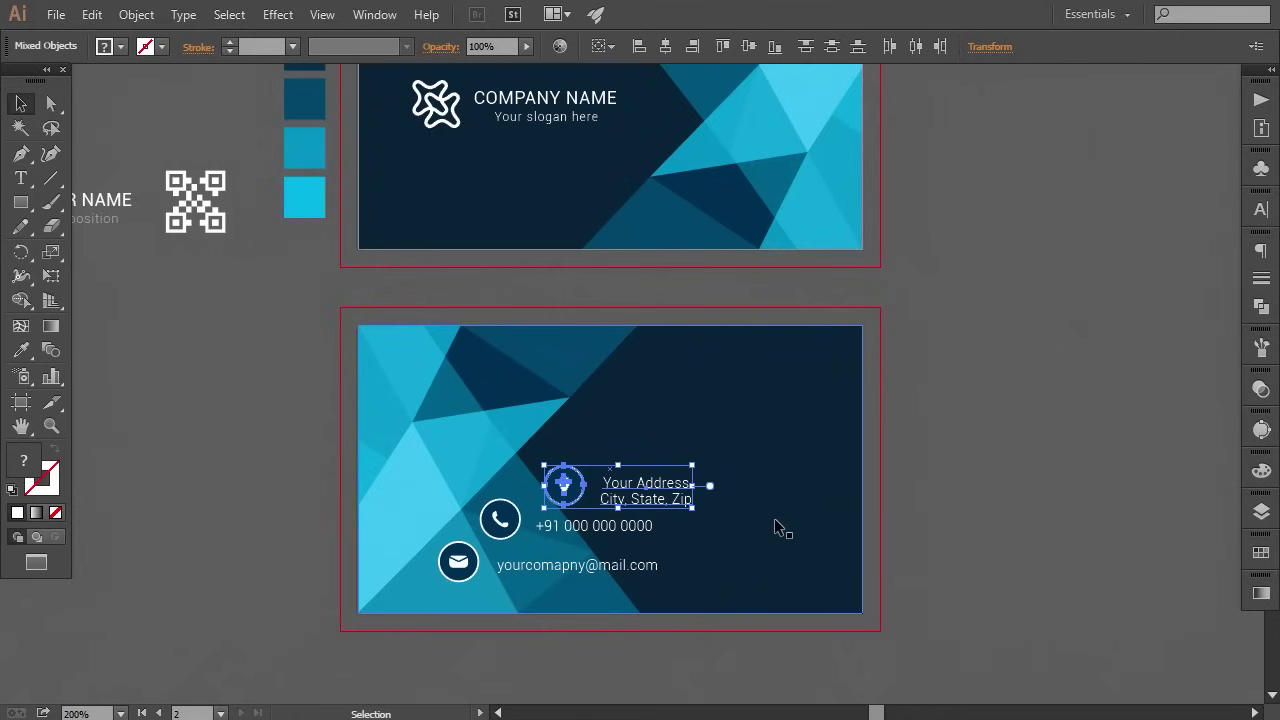
pyautogui.press('Up')
pyautogui.press('Up')
pyautogui.press('Up')
pyautogui.press('Left')
pyautogui.press('Left')
pyautogui.press('Left')
pyautogui.press('Left')
pyautogui.press('Left')
pyautogui.press('Left')
pyautogui.press('Left')
pyautogui.press('Left')
pyautogui.press('Left')
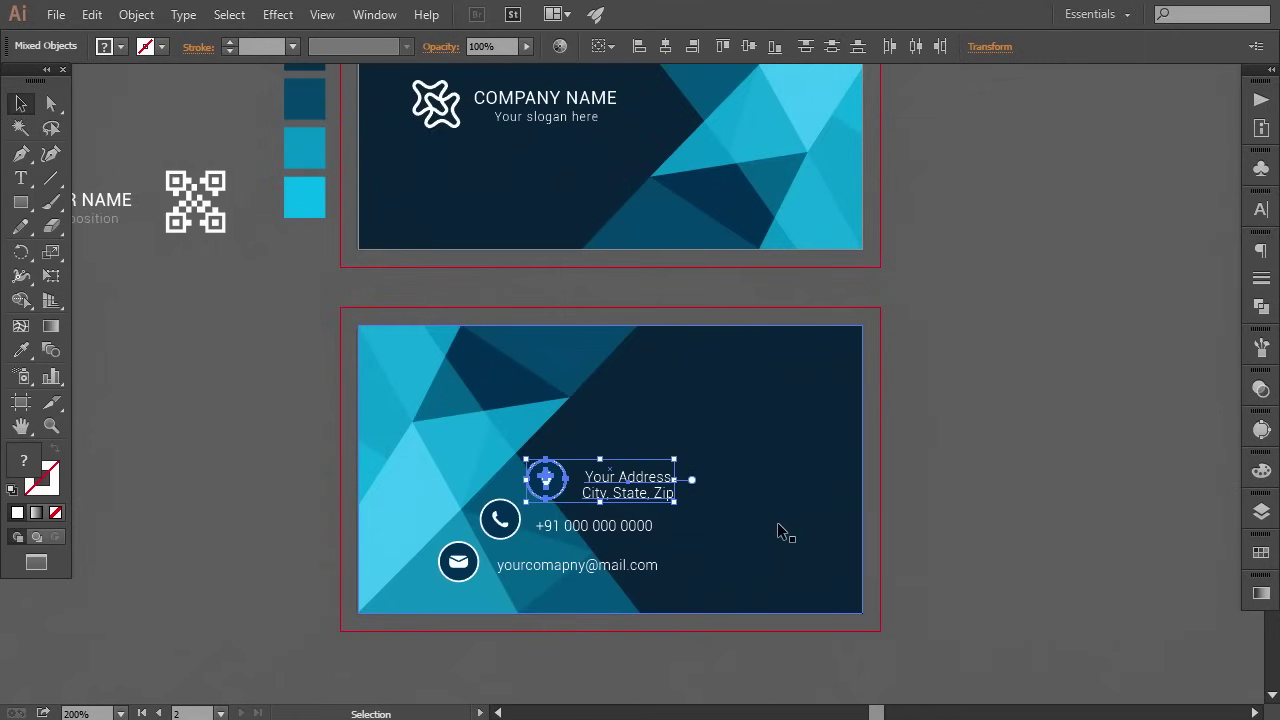
pyautogui.press('Up')
pyautogui.press('Up')
pyautogui.press('Up')
pyautogui.press('Up')
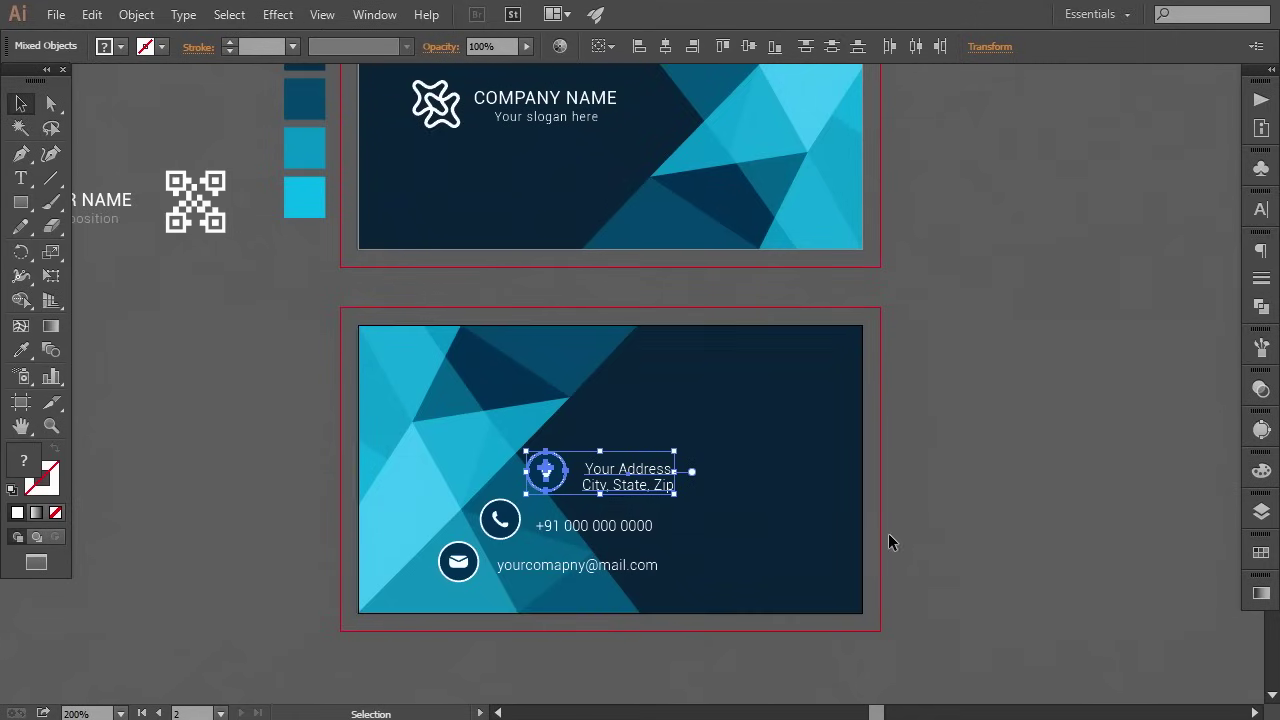
# Drag the phone number text left and nudge the phone row up slightly.
pyautogui.click(946, 541)
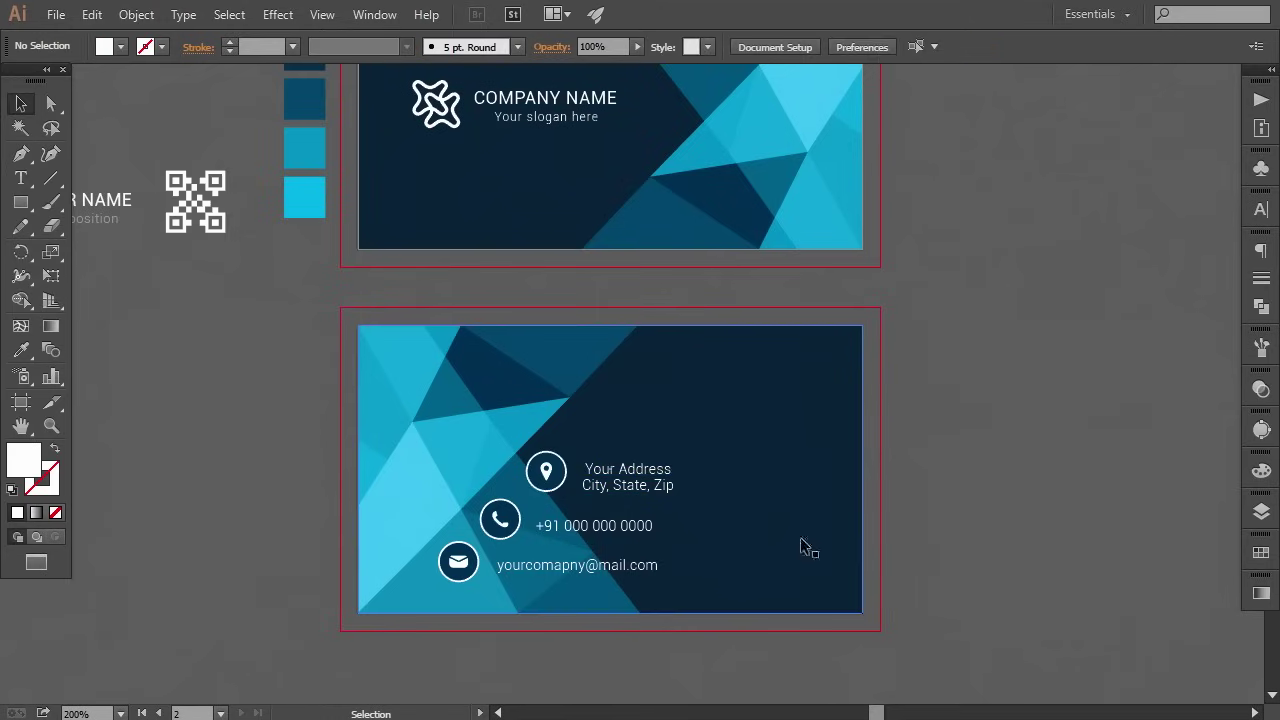
pyautogui.moveTo(568, 528); pyautogui.dragTo(502, 528)
pyautogui.keyDown('shift'); pyautogui.click(500, 517); pyautogui.keyUp('shift')
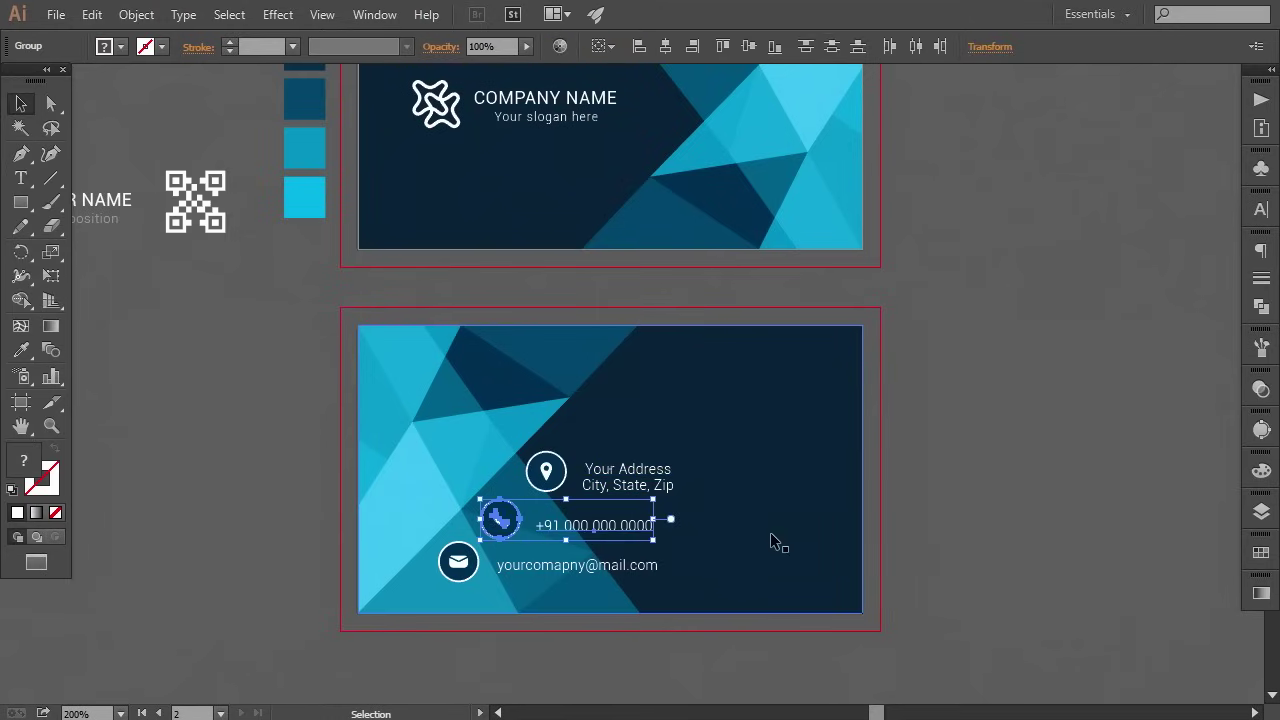
pyautogui.press('Up')
pyautogui.press('Up')
pyautogui.click(888, 545)
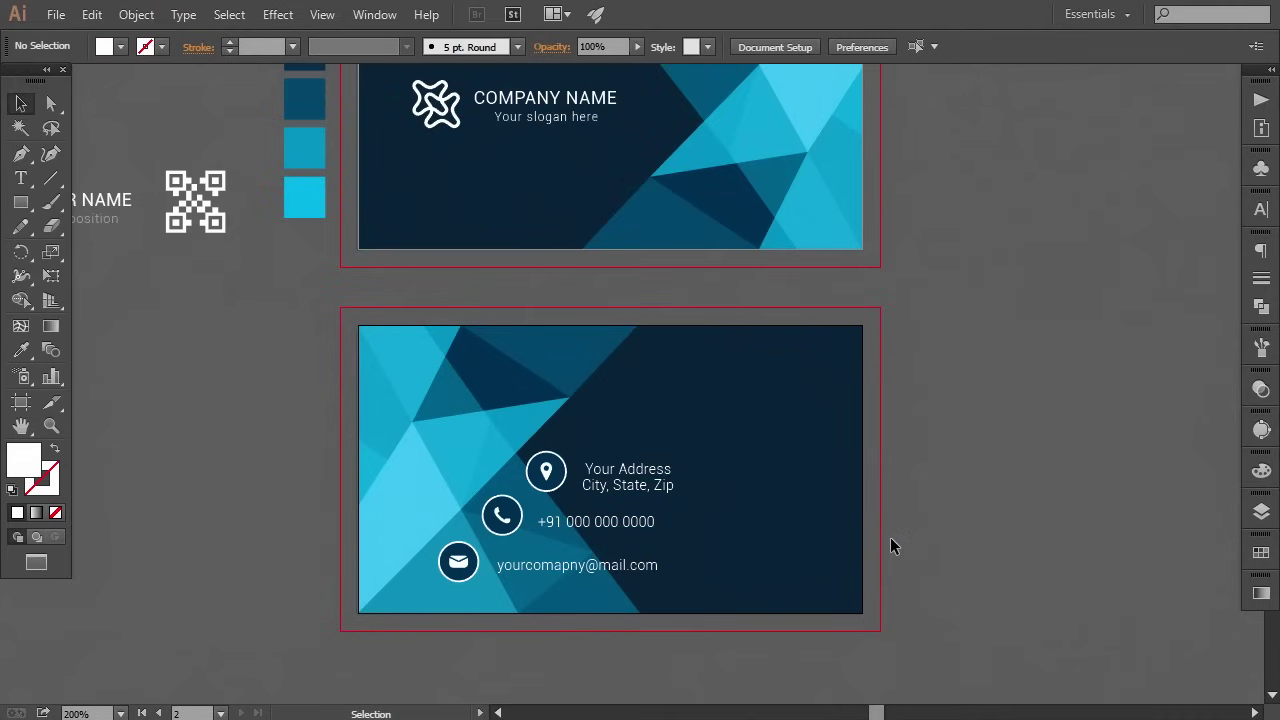
pyautogui.press('a')
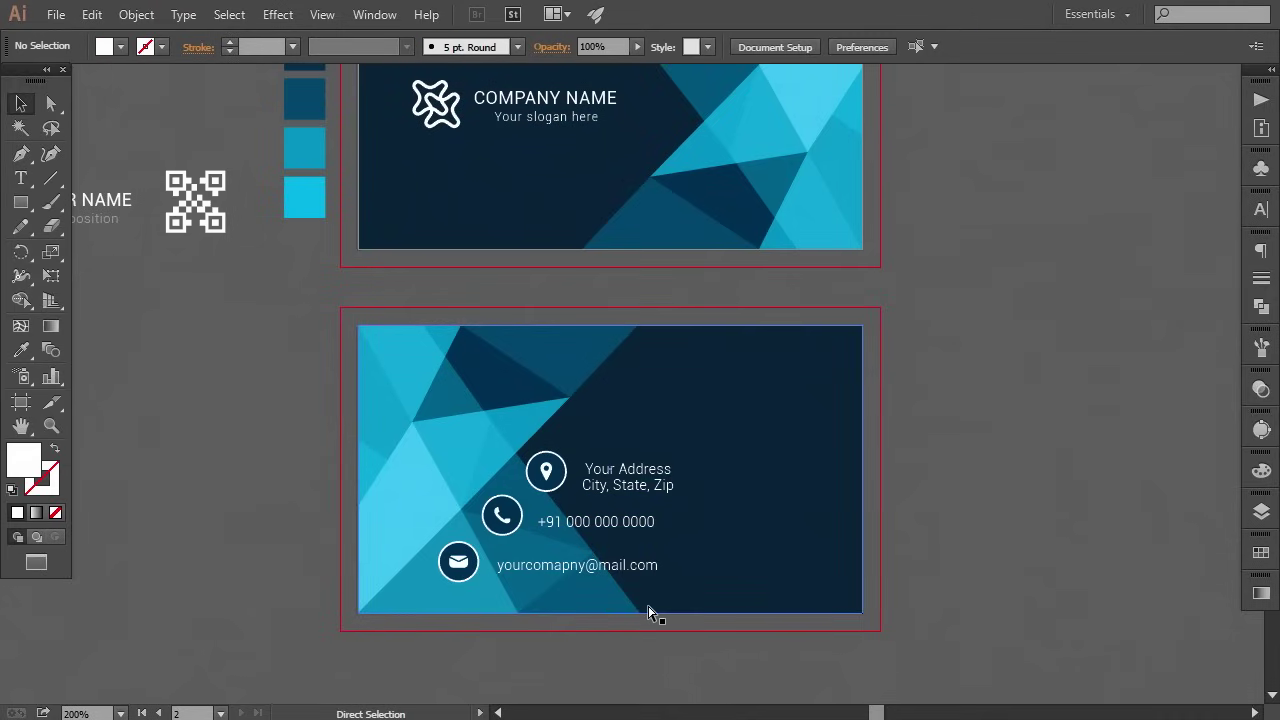
pyautogui.hotkey('ctrl', '-')
pyautogui.hotkey('ctrl', '=')
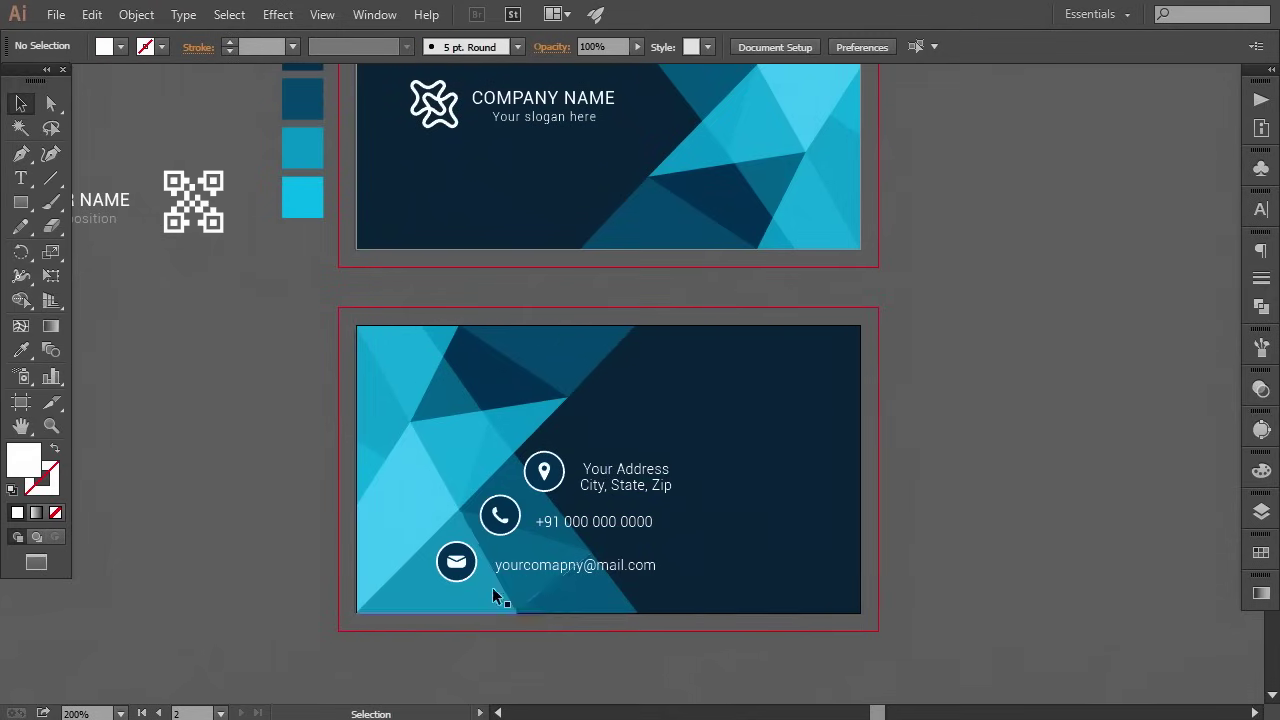
# Nudge the phone row one step left, keeping its height.
pyautogui.click(451, 573)
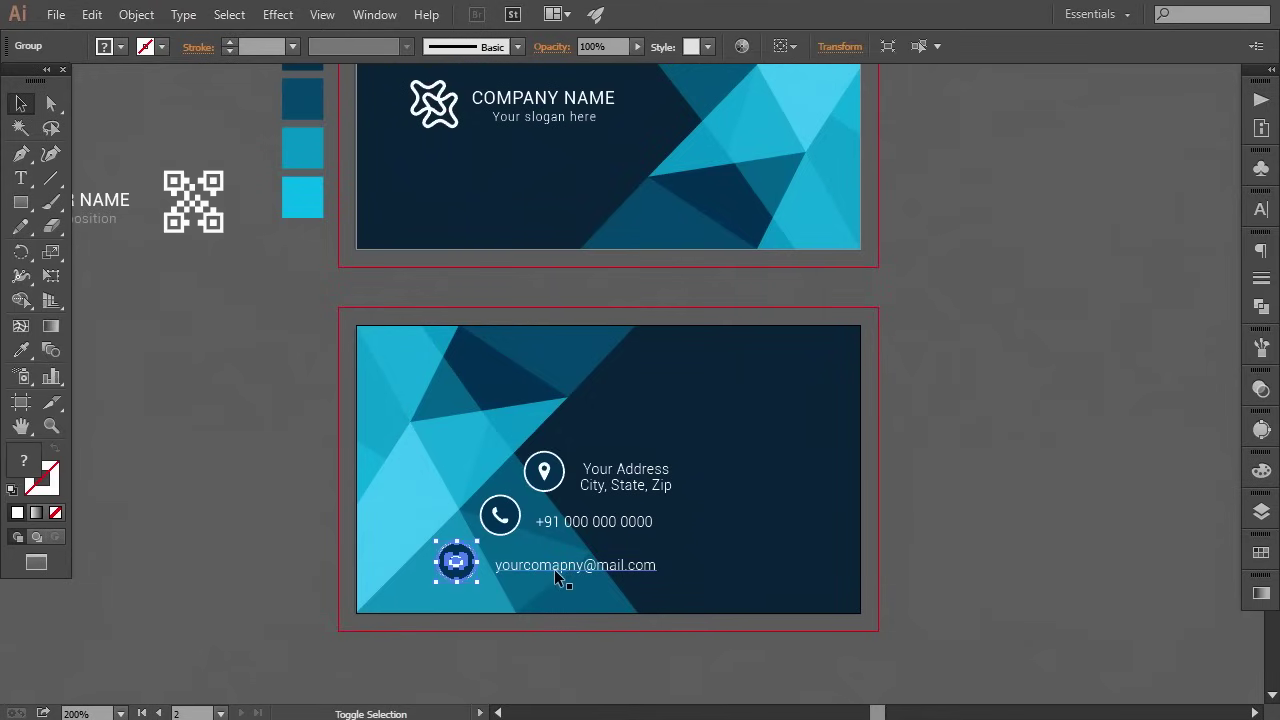
pyautogui.click(917, 533)
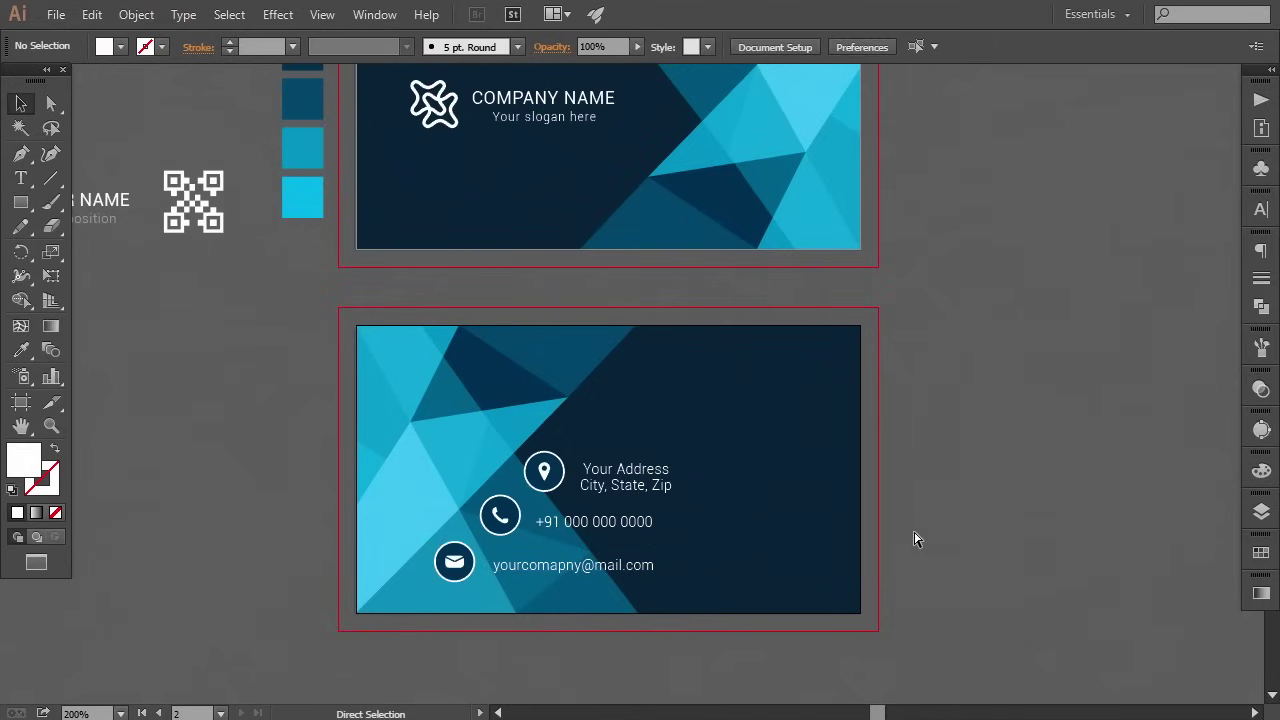
pyautogui.hotkey('ctrl', '-')
pyautogui.hotkey('ctrl', '-')
pyautogui.hotkey('ctrl', '-')
pyautogui.hotkey('ctrl', '=')
pyautogui.hotkey('ctrl', '=')
pyautogui.hotkey('ctrl', '=')
pyautogui.click(501, 515)
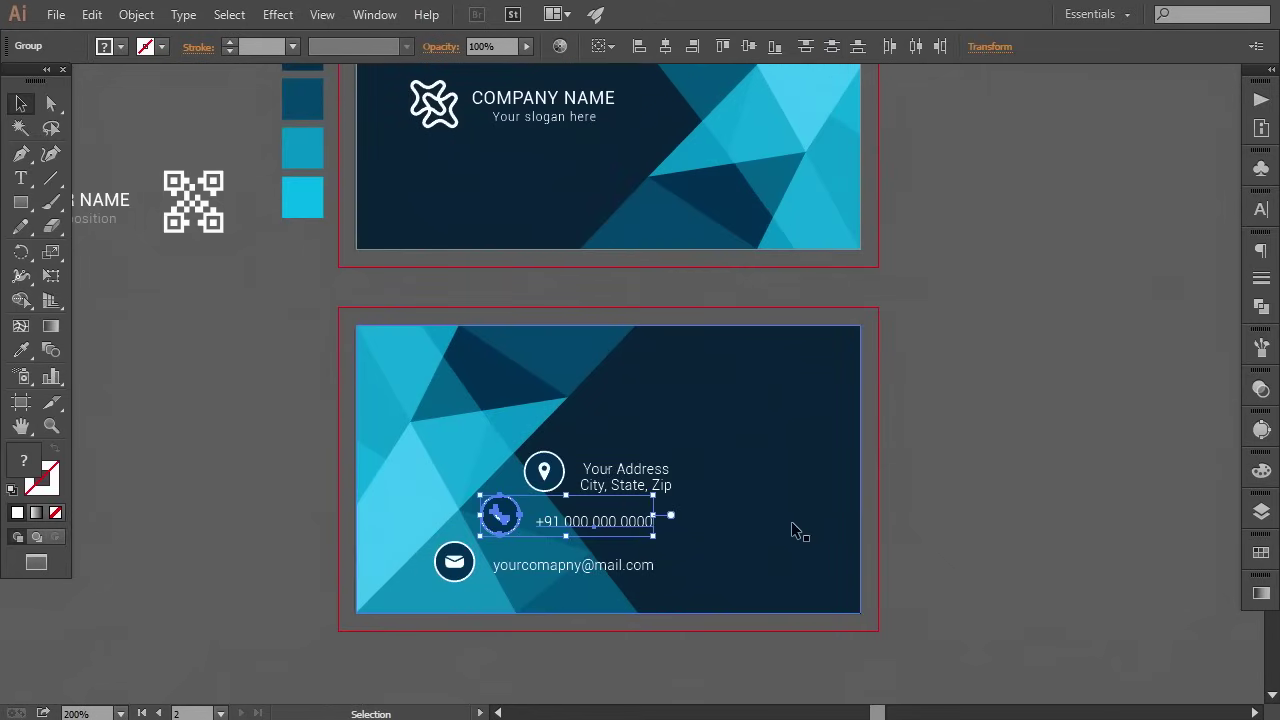
pyautogui.press('Down')
pyautogui.press('Down')
pyautogui.press('Left')
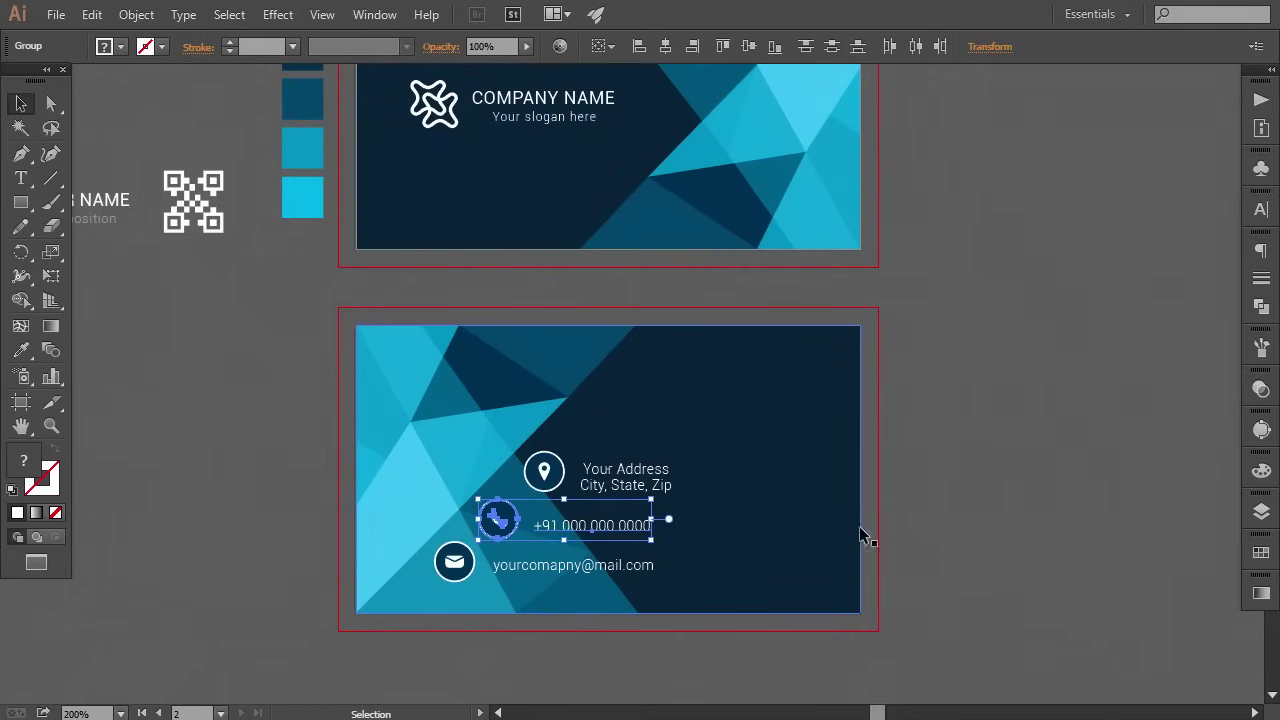
pyautogui.press('Up')
pyautogui.click(864, 529)
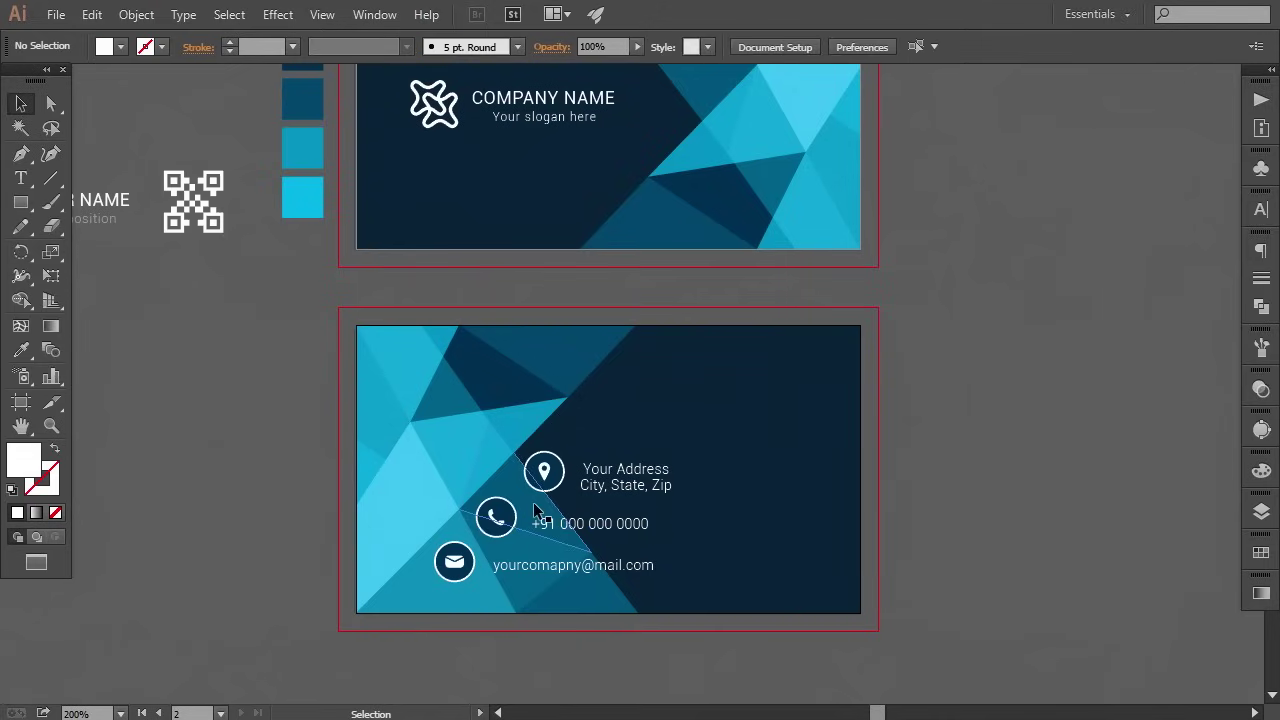
# Nudge the address icon and text one step down and one step left.
pyautogui.click(493, 515)
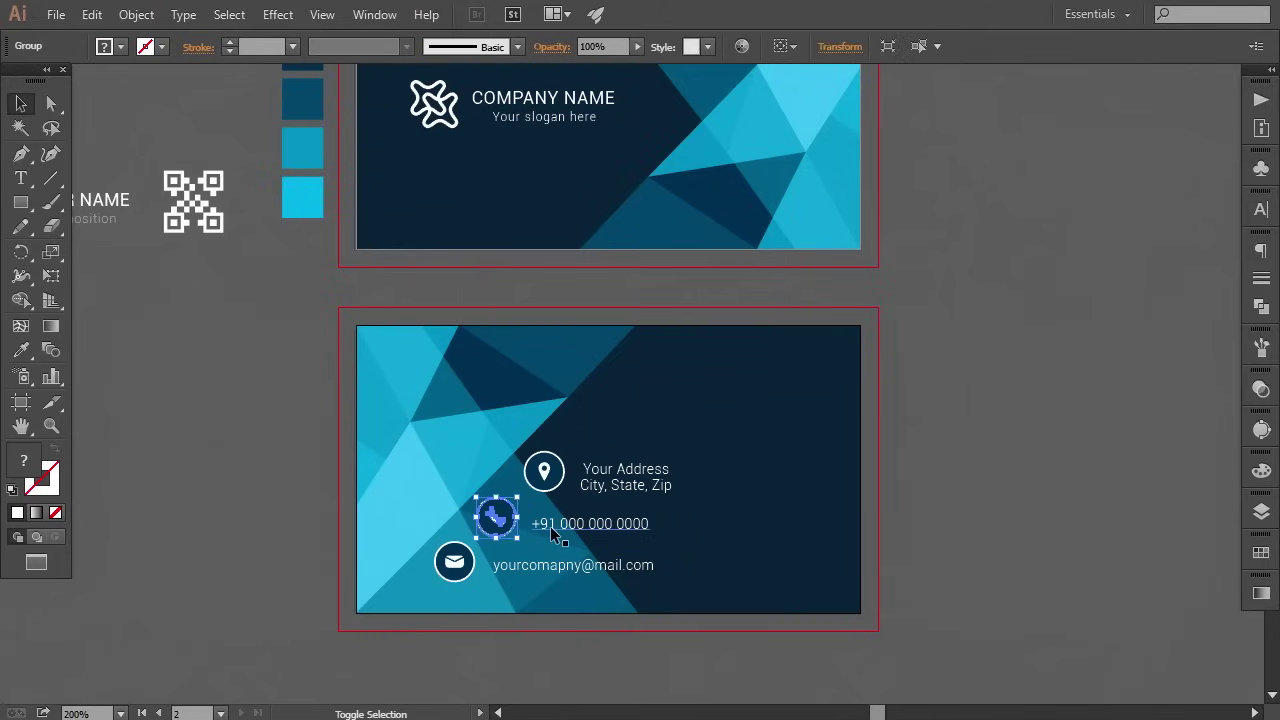
pyautogui.click(960, 546)
pyautogui.click(544, 472)
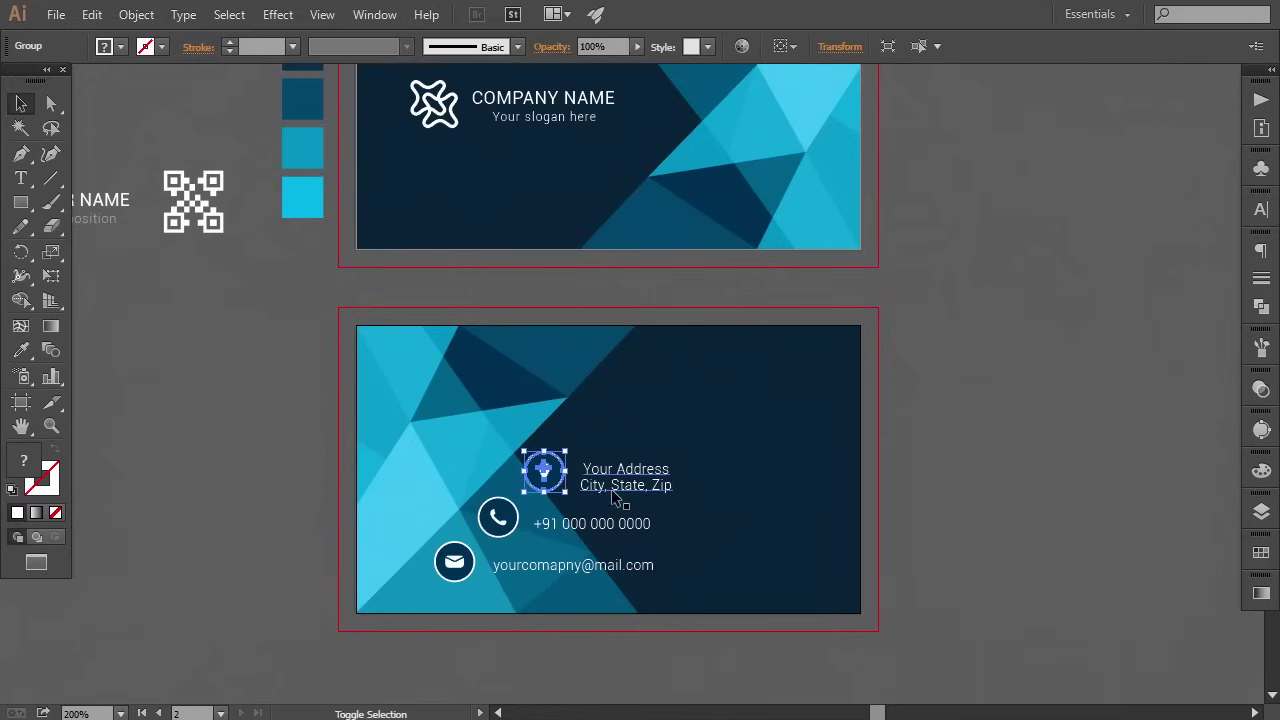
pyautogui.keyDown('shift'); pyautogui.click(622, 477); pyautogui.keyUp('shift')
pyautogui.press('Down')
pyautogui.press('Left')
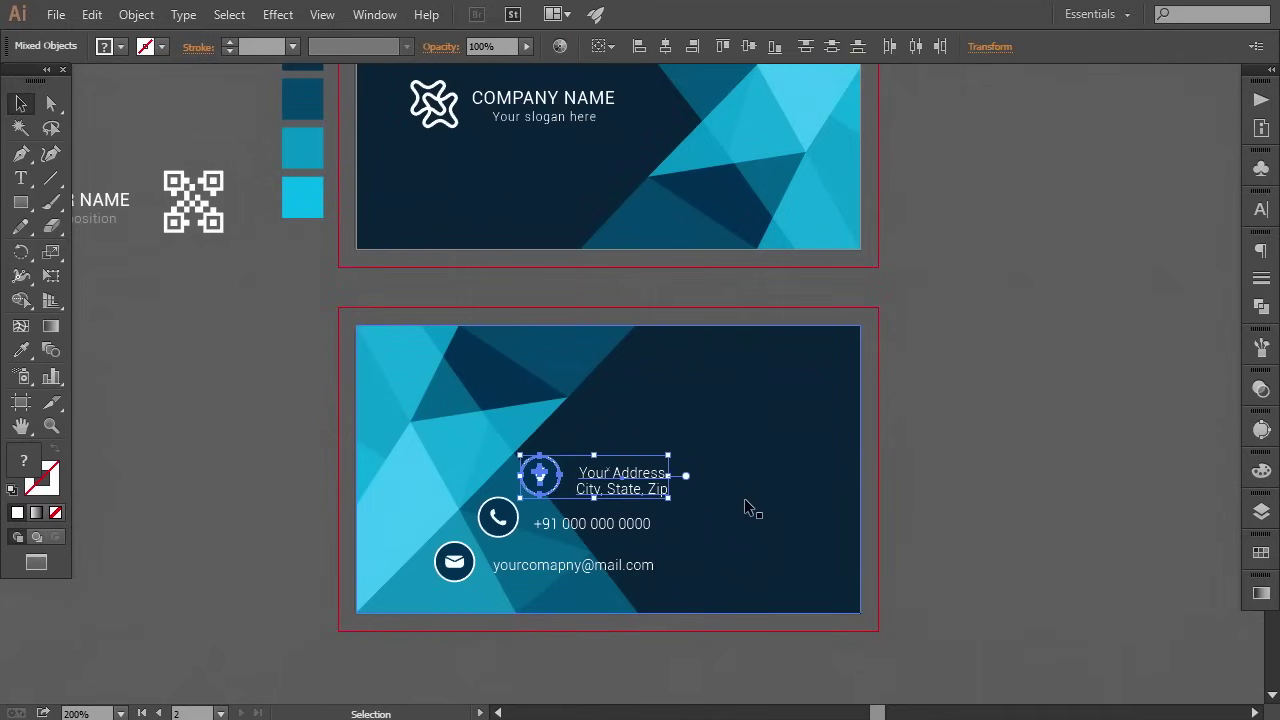
pyautogui.click(933, 511)
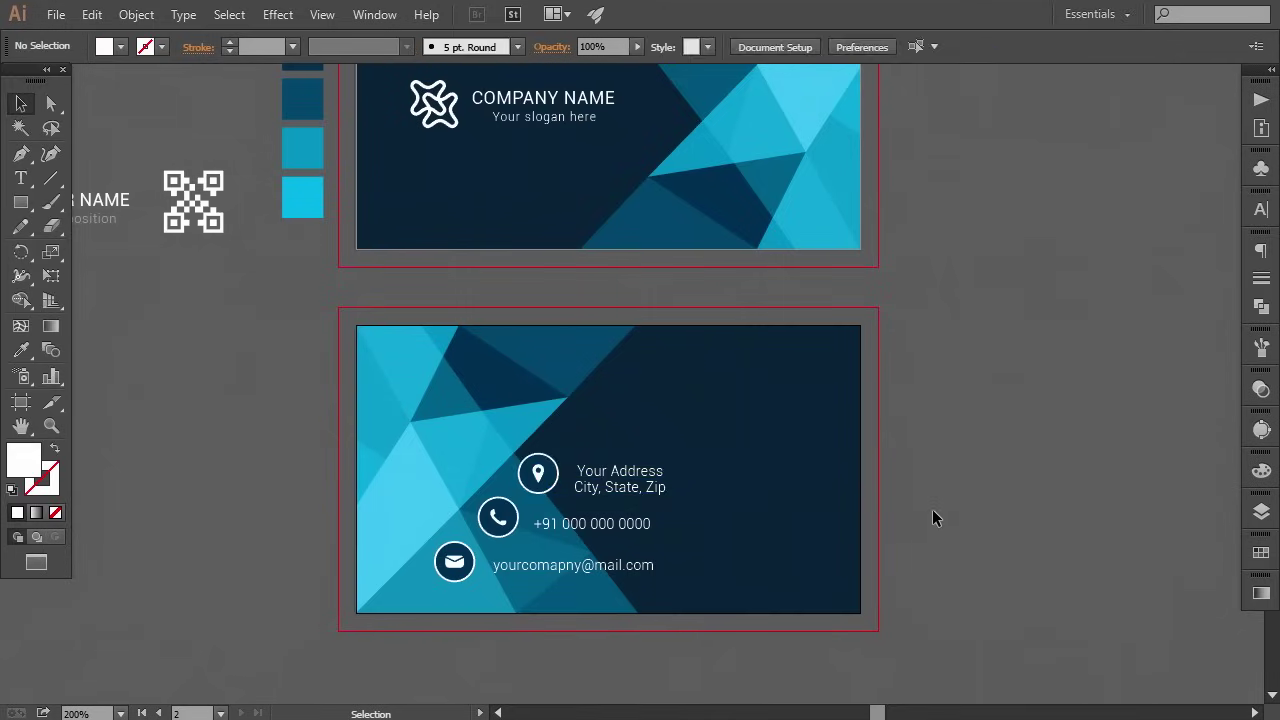
pyautogui.click(540, 473)
pyautogui.keyDown('shift'); pyautogui.click(620, 480); pyautogui.keyUp('shift')
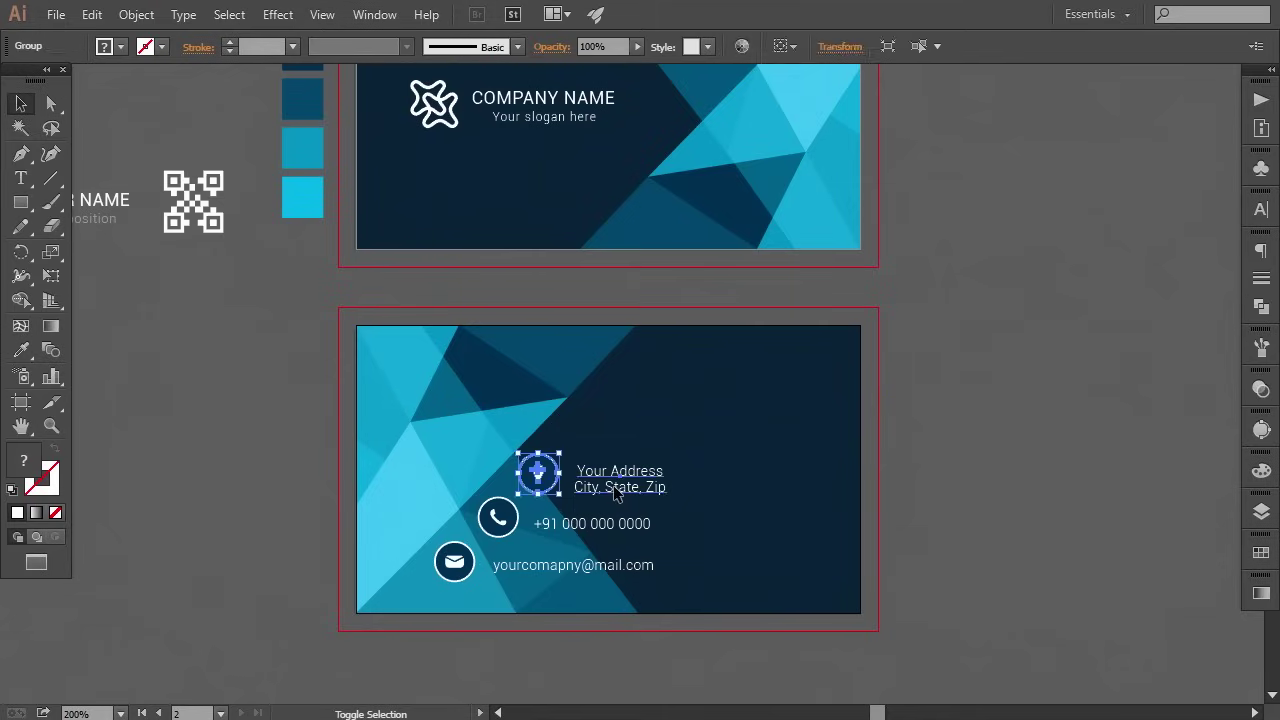
pyautogui.click(996, 482)
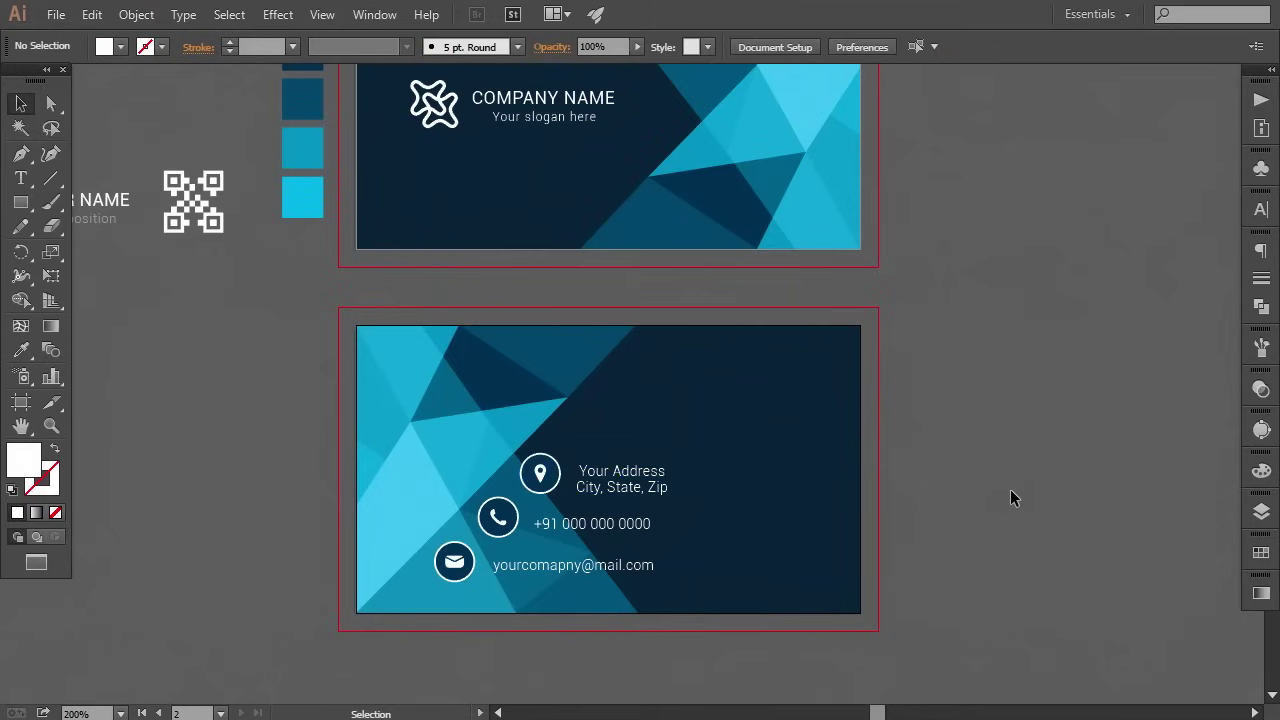
# Zoom out and recentre the view to check both cards.
pyautogui.hotkey('ctrl', '-')
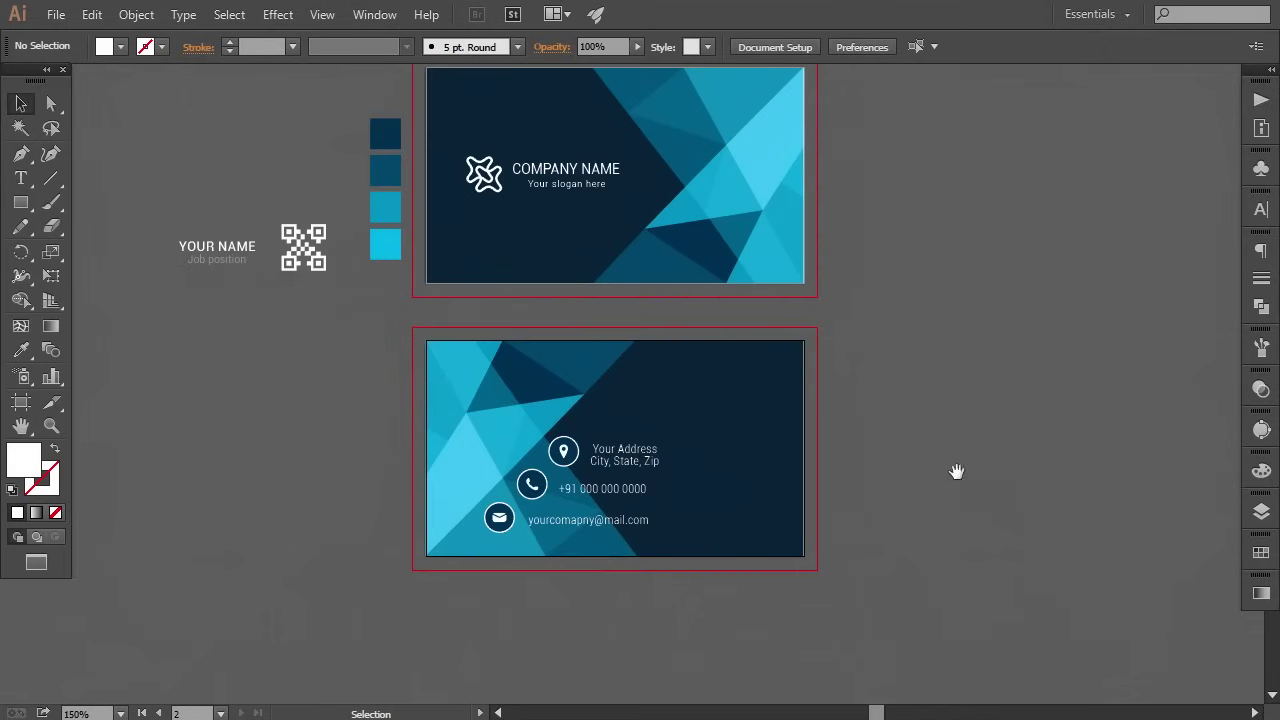
pyautogui.moveTo(956, 472)
pyautogui.mouseDown()
pyautogui.moveTo(931, 486)
pyautogui.moveTo(910, 477)
pyautogui.mouseUp()
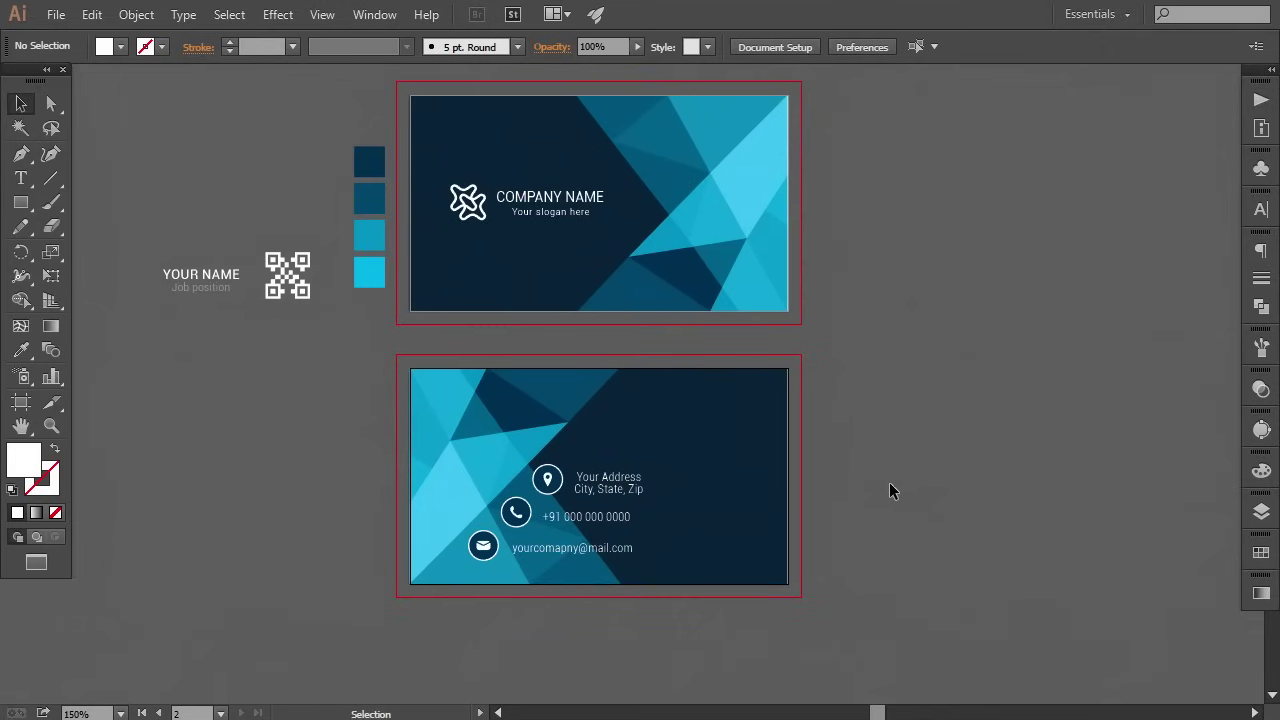
pyautogui.hotkey('ctrl', '+')
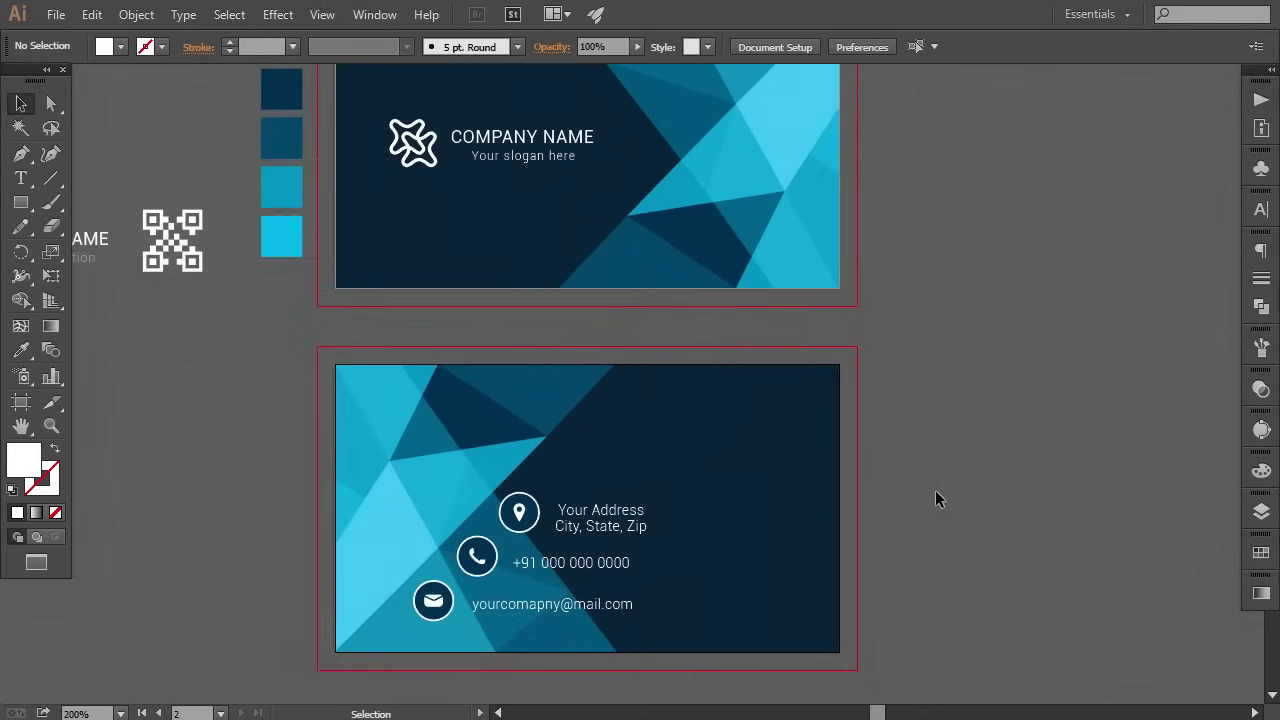
pyautogui.hotkey('ctrl', '-')
# Move YOUR NAME and Job position text to the back card's upper right and bring it to front.
pyautogui.moveTo(878, 462); pyautogui.dragTo(875, 485)
pyautogui.click(197, 311)
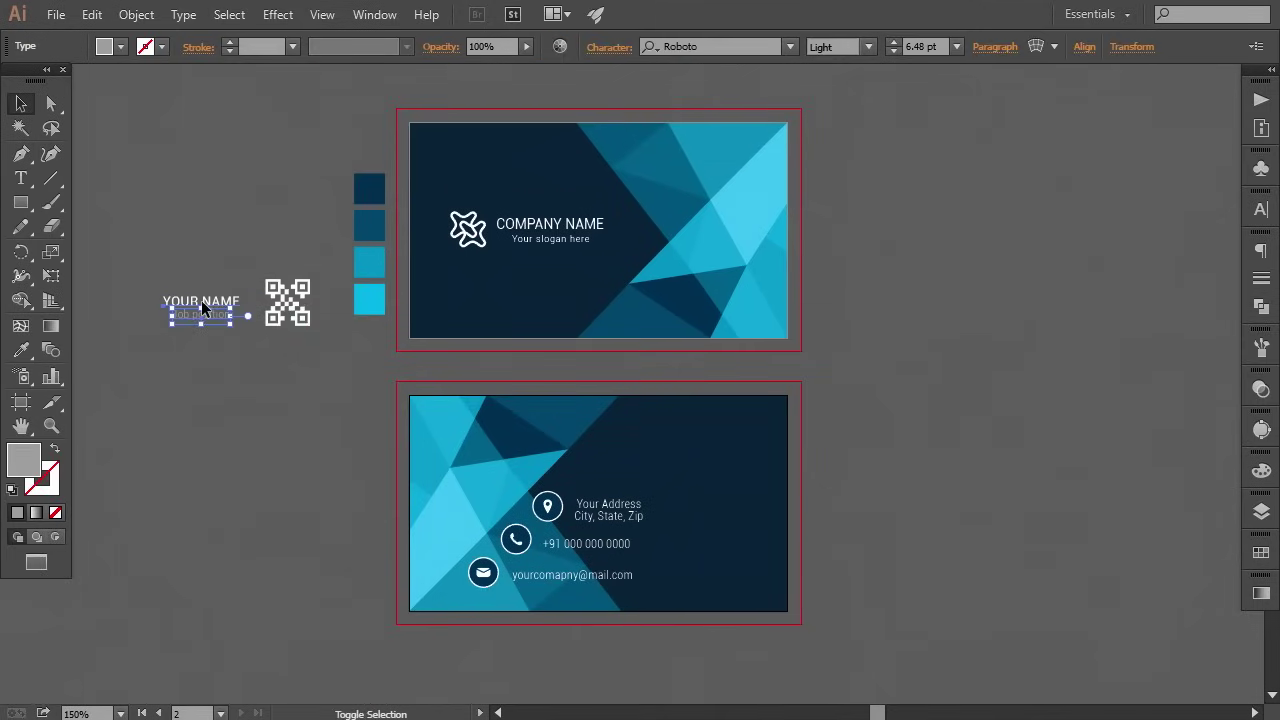
pyautogui.moveTo(202, 309); pyautogui.dragTo(710, 441)
pyautogui.rightClick(710, 432)
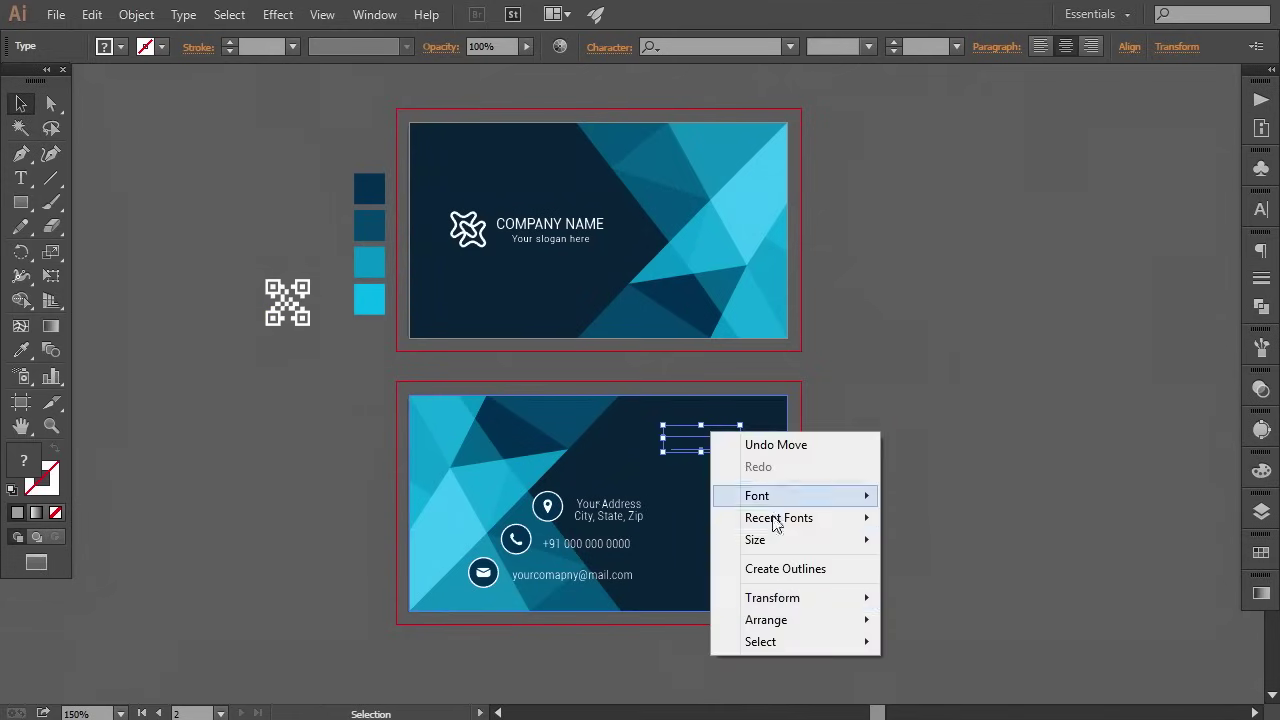
pyautogui.click(935, 526)
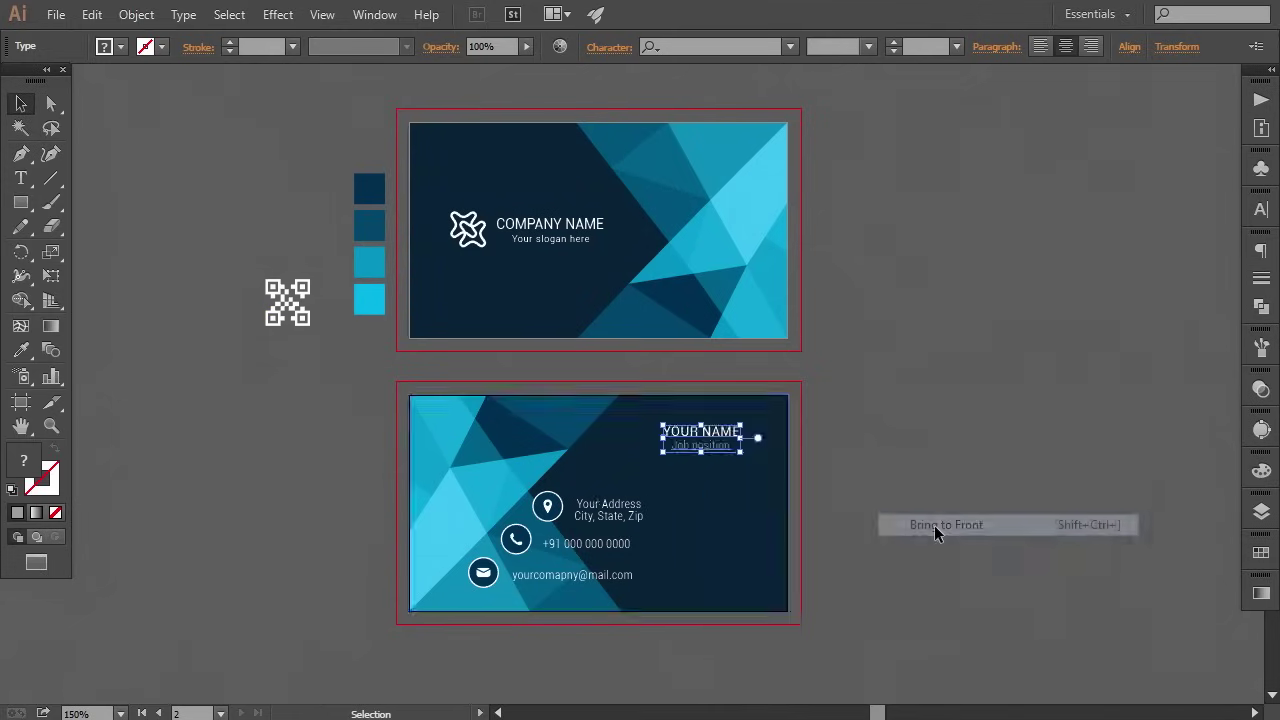
pyautogui.click(682, 446)
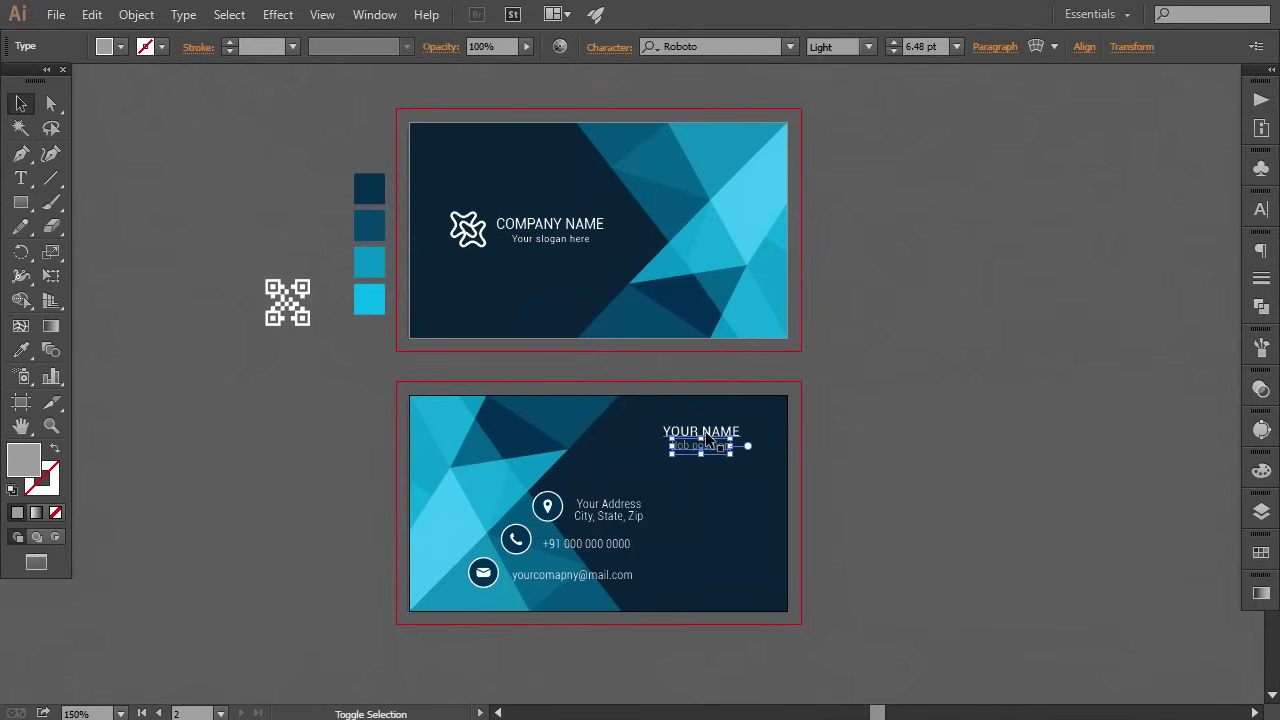
pyautogui.keyDown('shift'); pyautogui.click(705, 430); pyautogui.keyUp('shift')
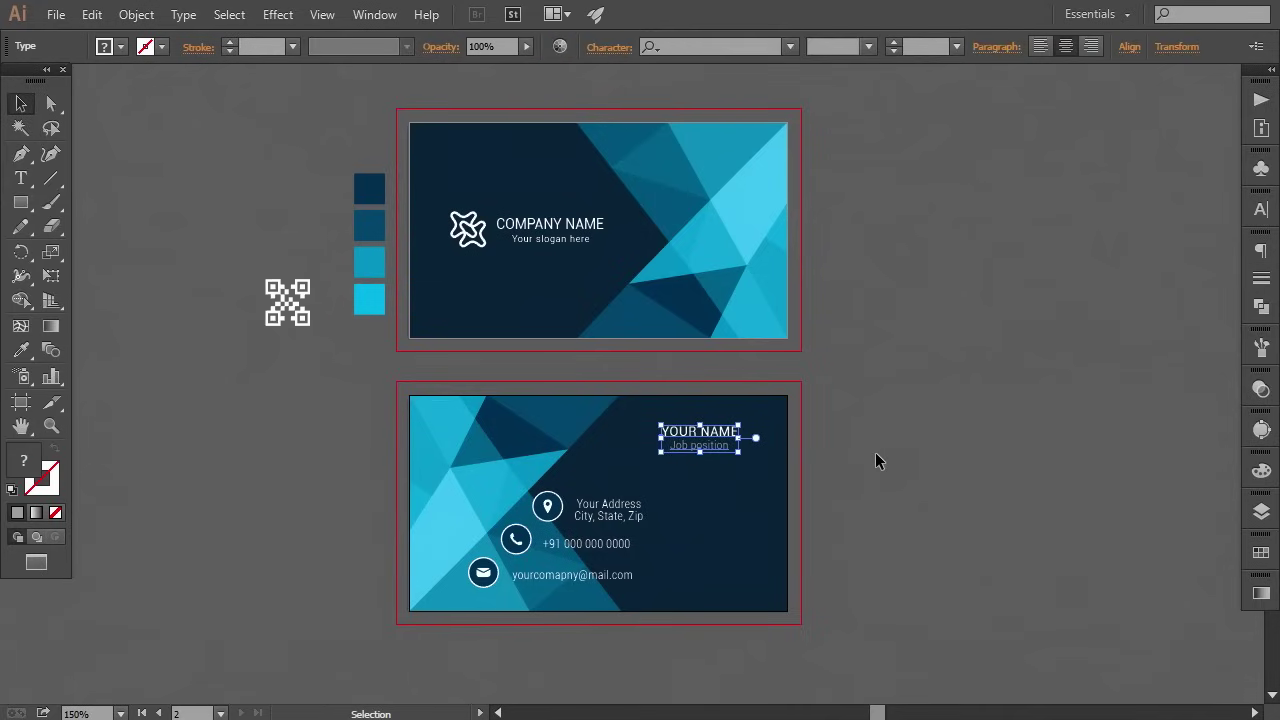
pyautogui.click(887, 463)
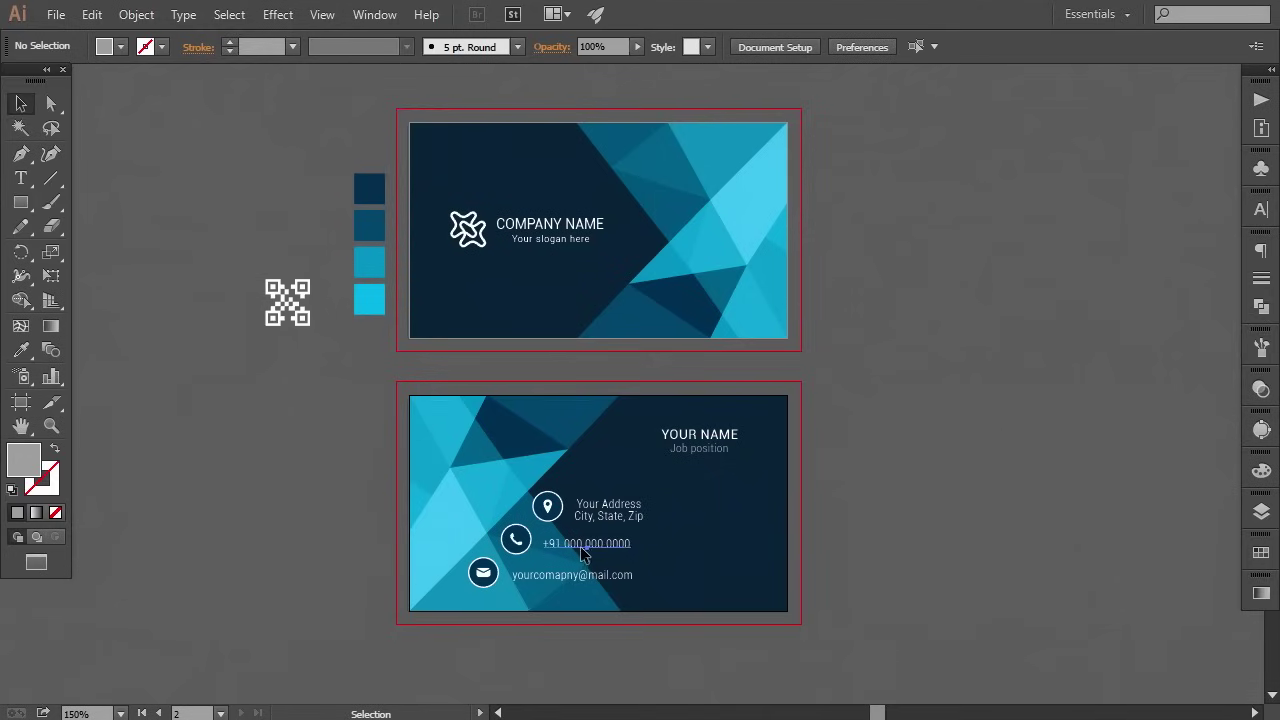
# Shrink all contact texts and icons together and nudge them two steps down, one right.
pyautogui.click(583, 545)
pyautogui.keyDown('shift'); pyautogui.click(572, 575); pyautogui.keyUp('shift')
pyautogui.keyDown('shift'); pyautogui.click(600, 505); pyautogui.keyUp('shift')
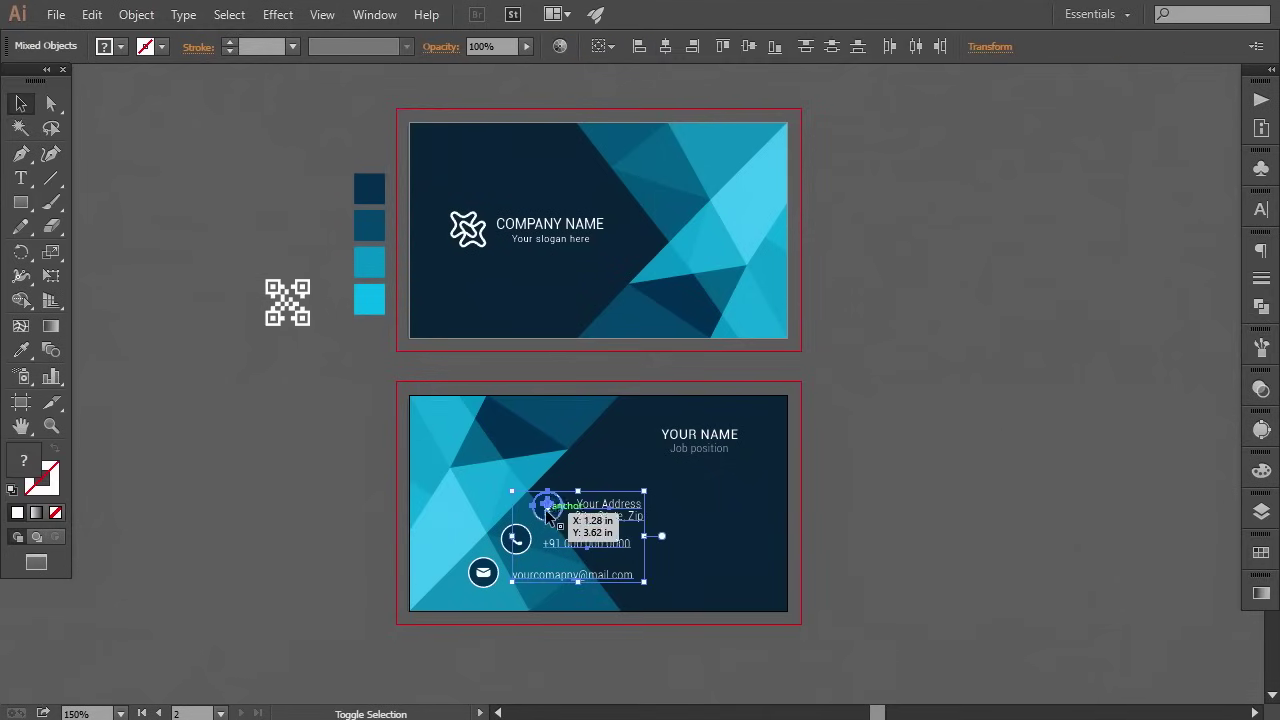
pyautogui.keyDown('shift'); pyautogui.click(516, 540); pyautogui.keyUp('shift')
pyautogui.keyDown('shift'); pyautogui.click(483, 572); pyautogui.keyUp('shift')
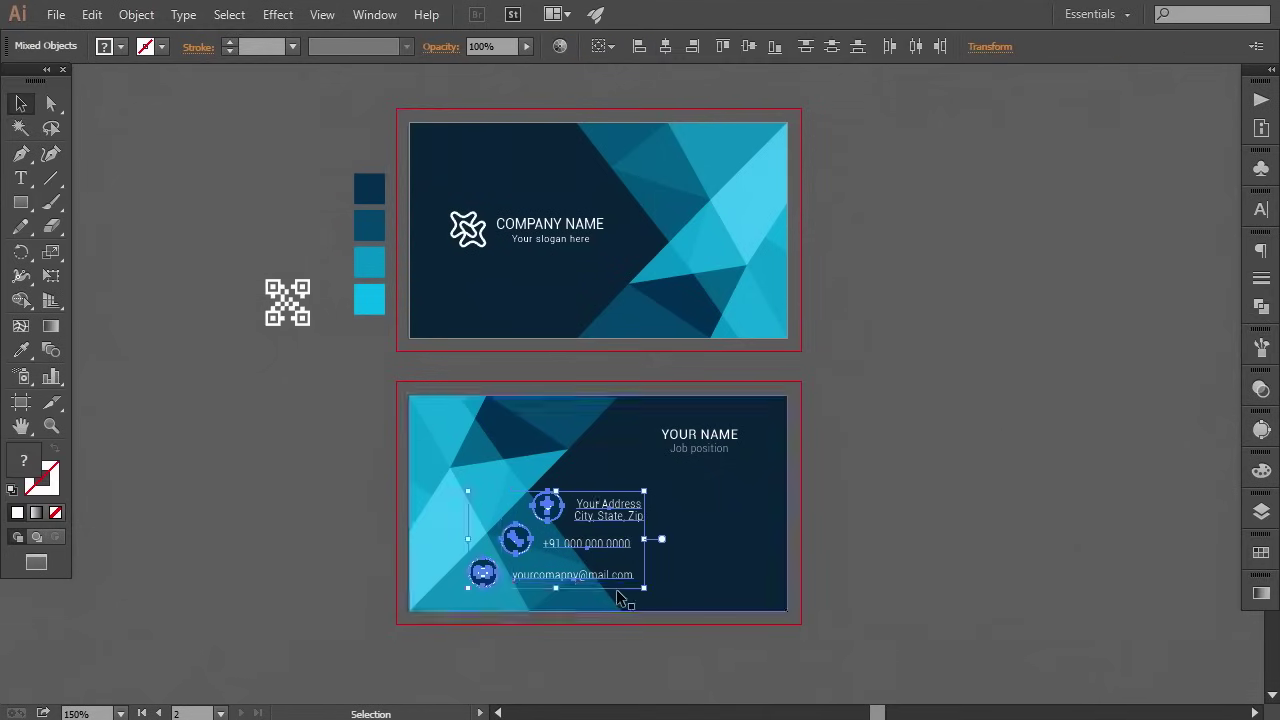
pyautogui.moveTo(643, 592); pyautogui.dragTo(619, 573)
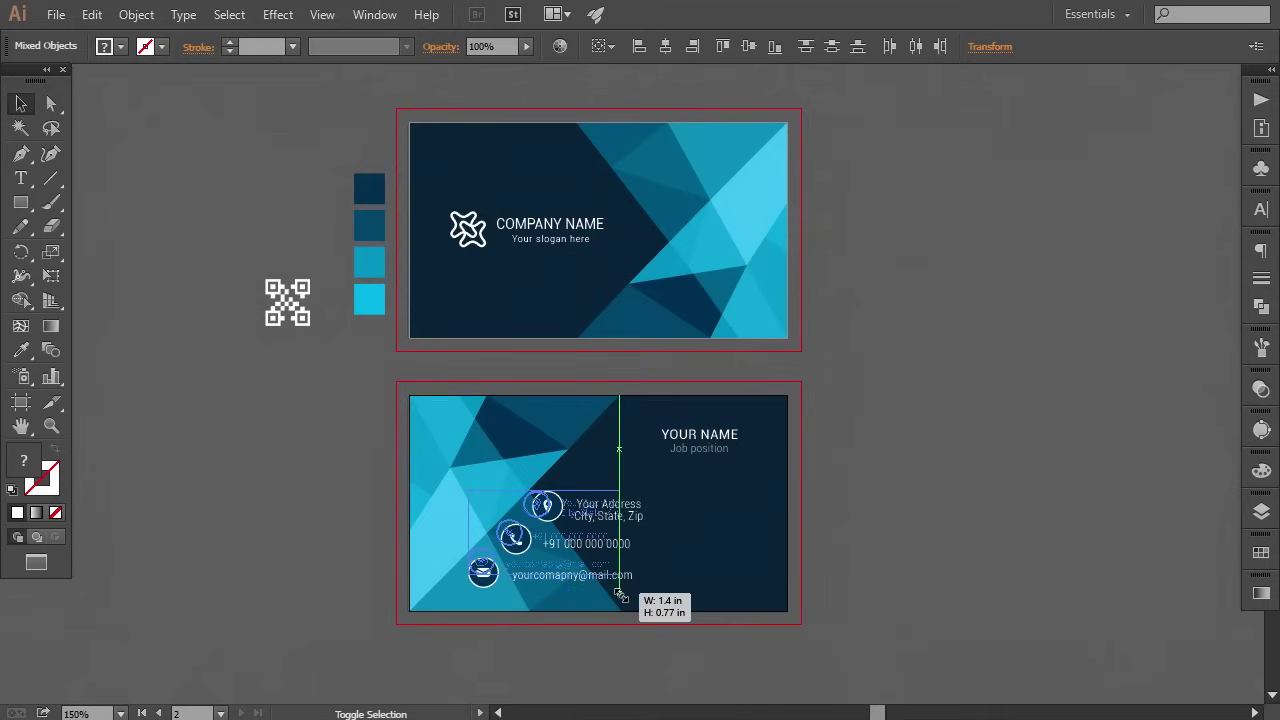
pyautogui.press('Down')
pyautogui.press('Down')
pyautogui.press('Down')
pyautogui.press('Down')
pyautogui.press('Down')
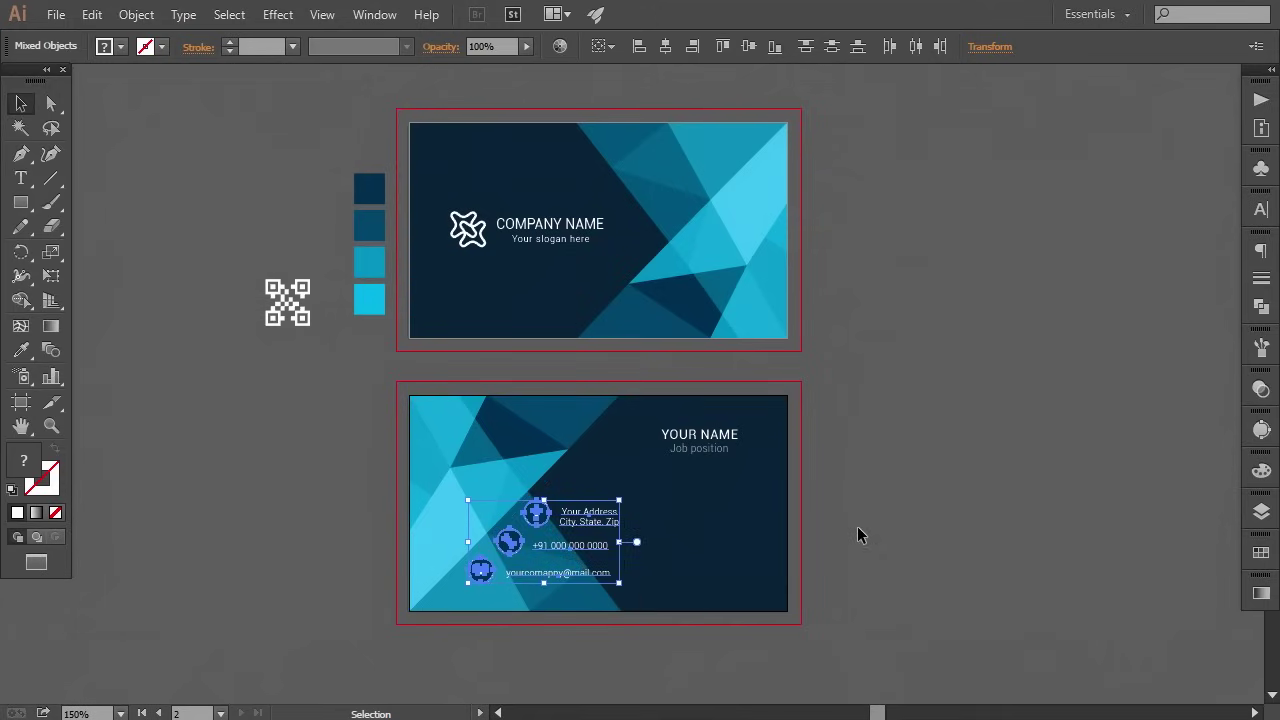
pyautogui.press('Down')
pyautogui.press('Down')
pyautogui.press('Right')
pyautogui.press('Right')
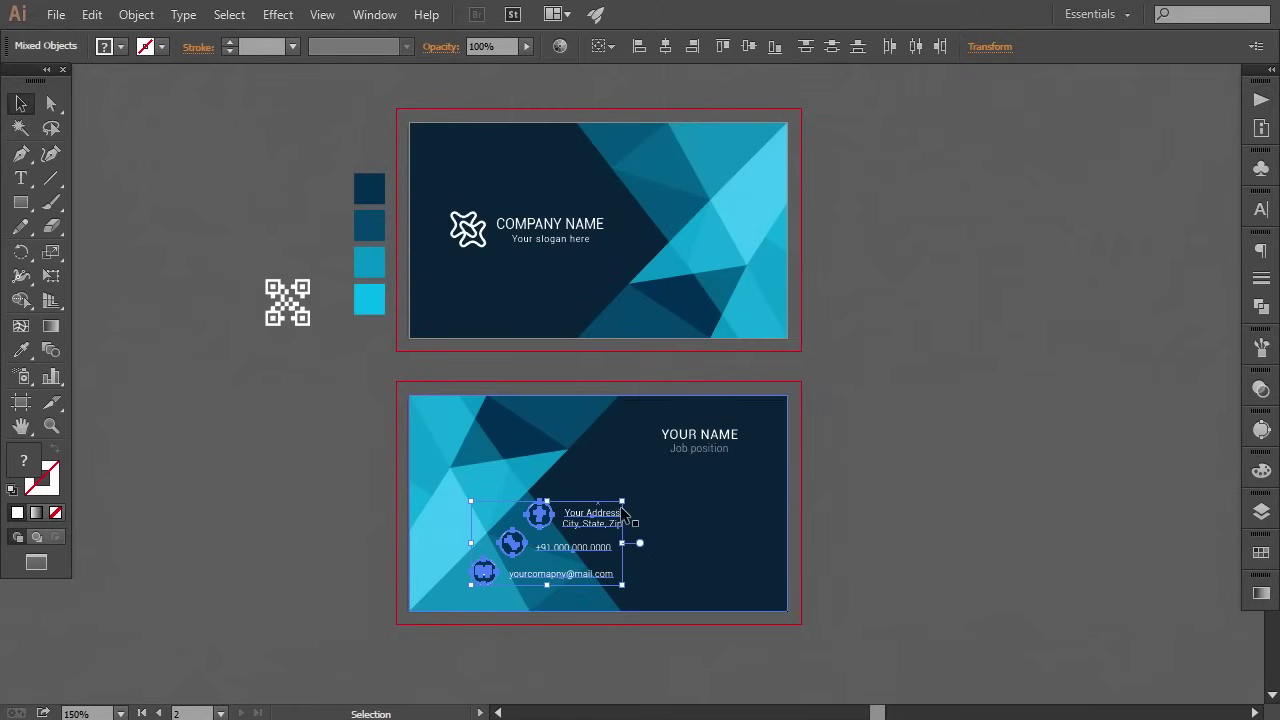
# Enlarge the contact rows slightly, nudge them right and down, then check the email row.
pyautogui.moveTo(624, 499); pyautogui.dragTo(630, 496)
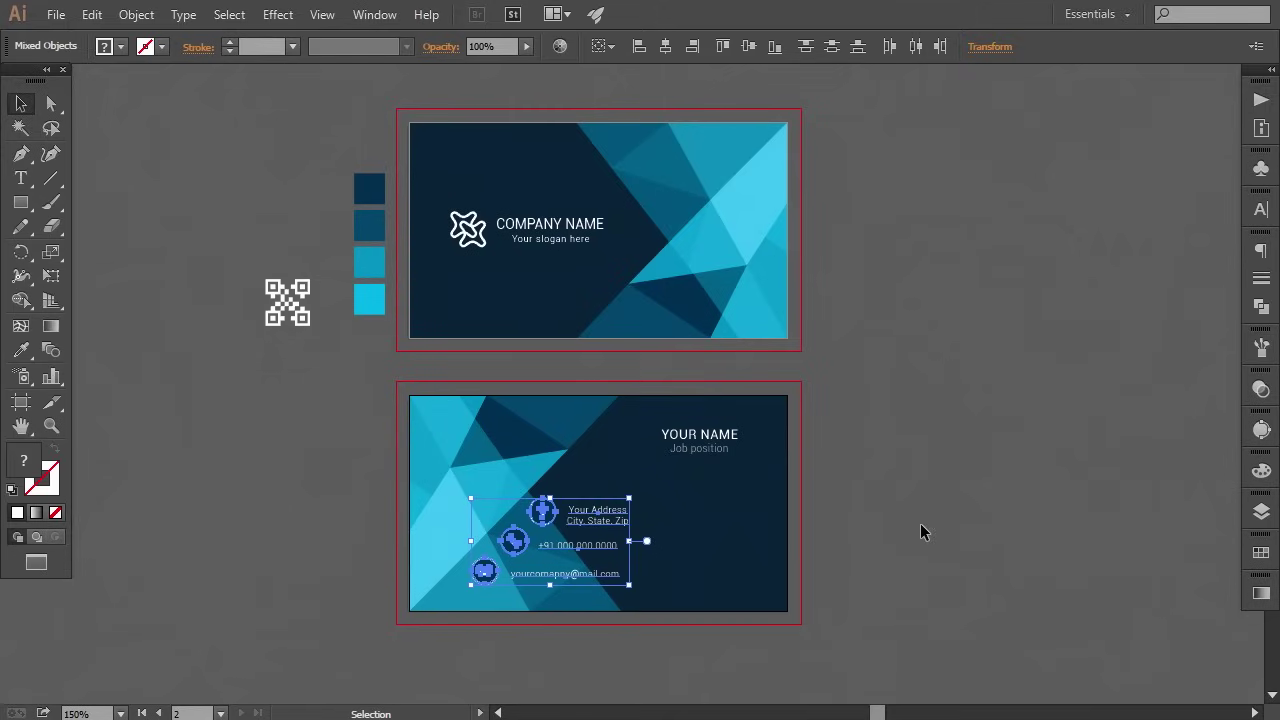
pyautogui.press('Right')
pyautogui.press('Down')
pyautogui.press('Down')
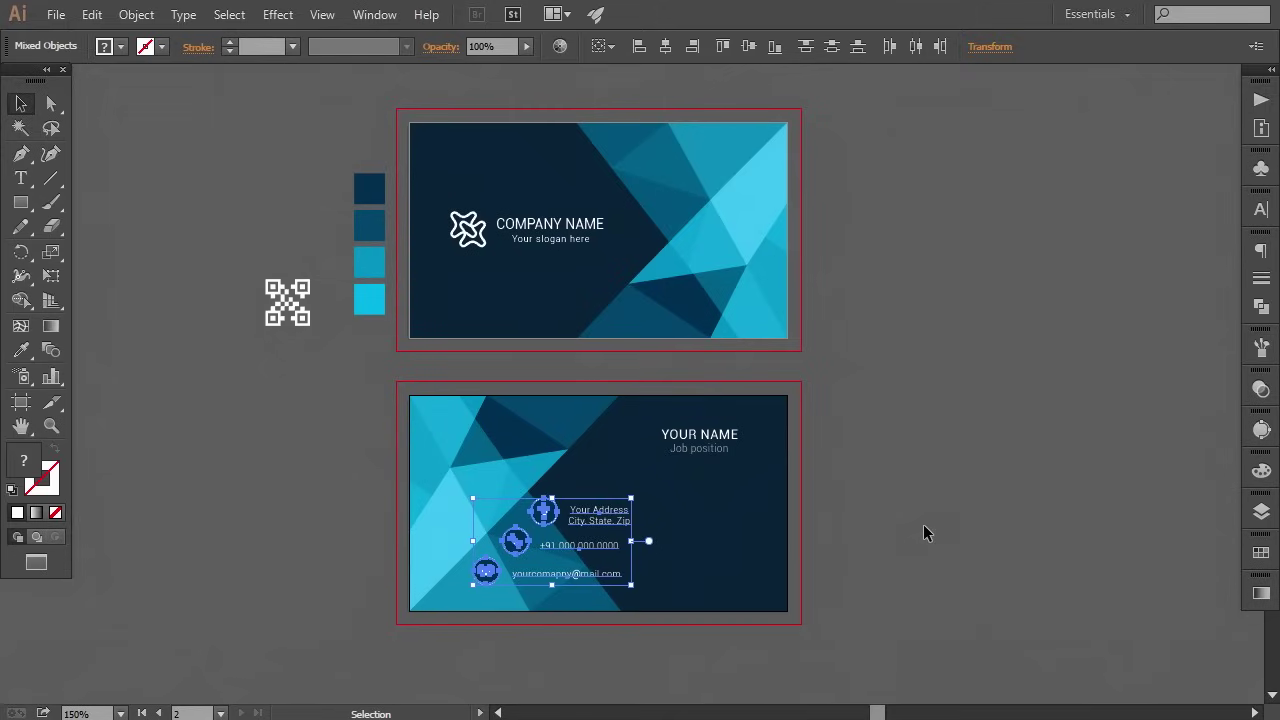
pyautogui.press('Down')
pyautogui.press('Down')
pyautogui.click(900, 542)
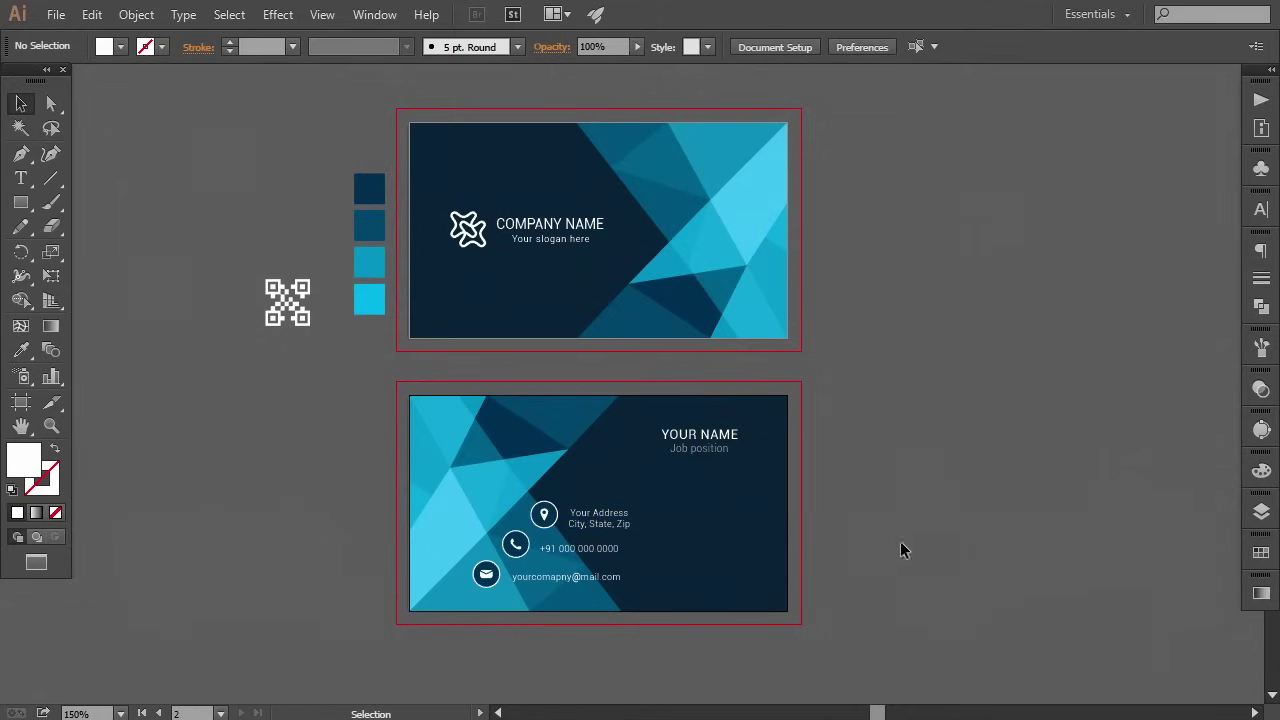
pyautogui.click(530, 585)
pyautogui.keyDown('shift'); pyautogui.click(486, 573); pyautogui.keyUp('shift')
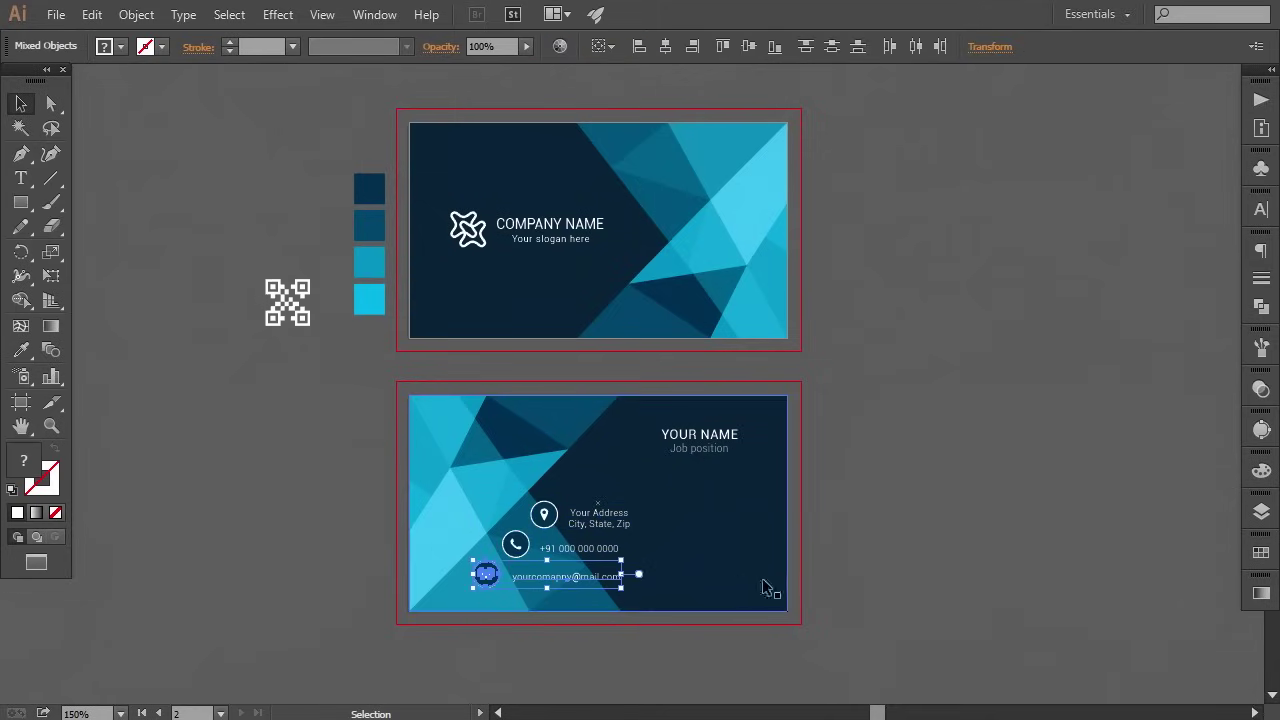
pyautogui.click(841, 565)
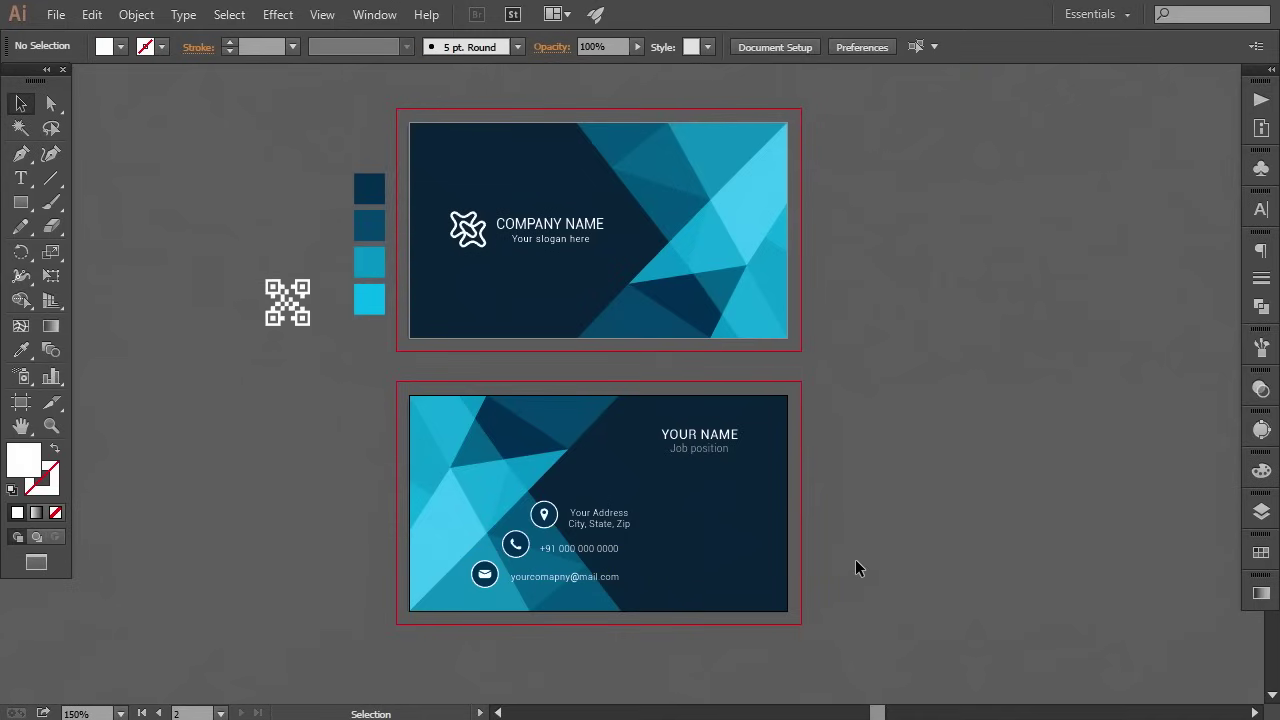
pyautogui.moveTo(855, 559); pyautogui.dragTo(831, 561)
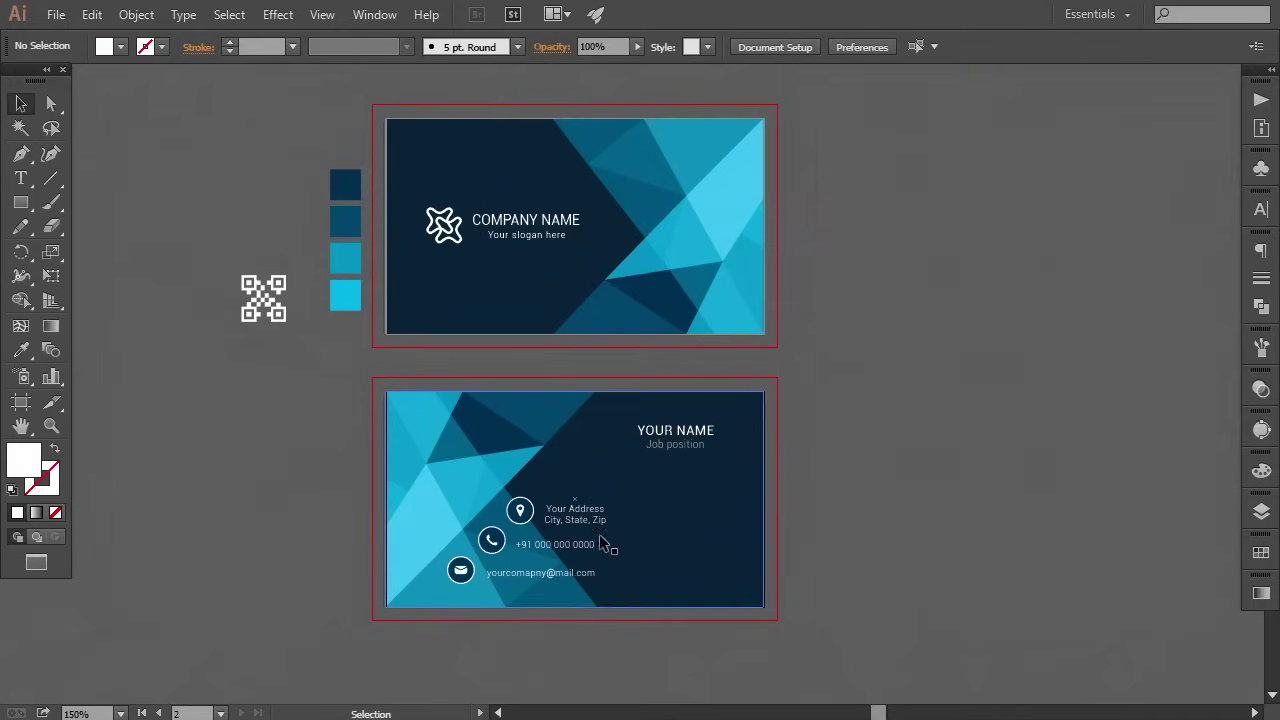
pyautogui.moveTo(836, 547); pyautogui.dragTo(835, 538)
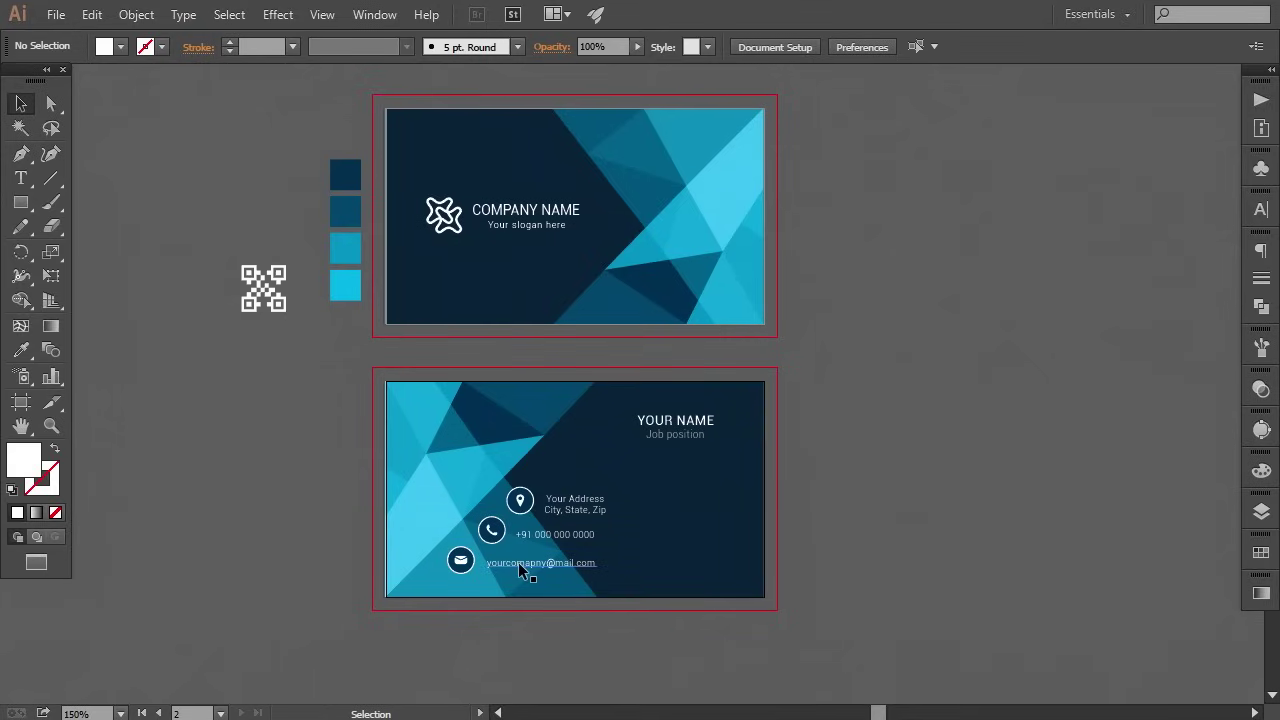
pyautogui.click(51, 103)
pyautogui.hotkey('ctrl', '+')
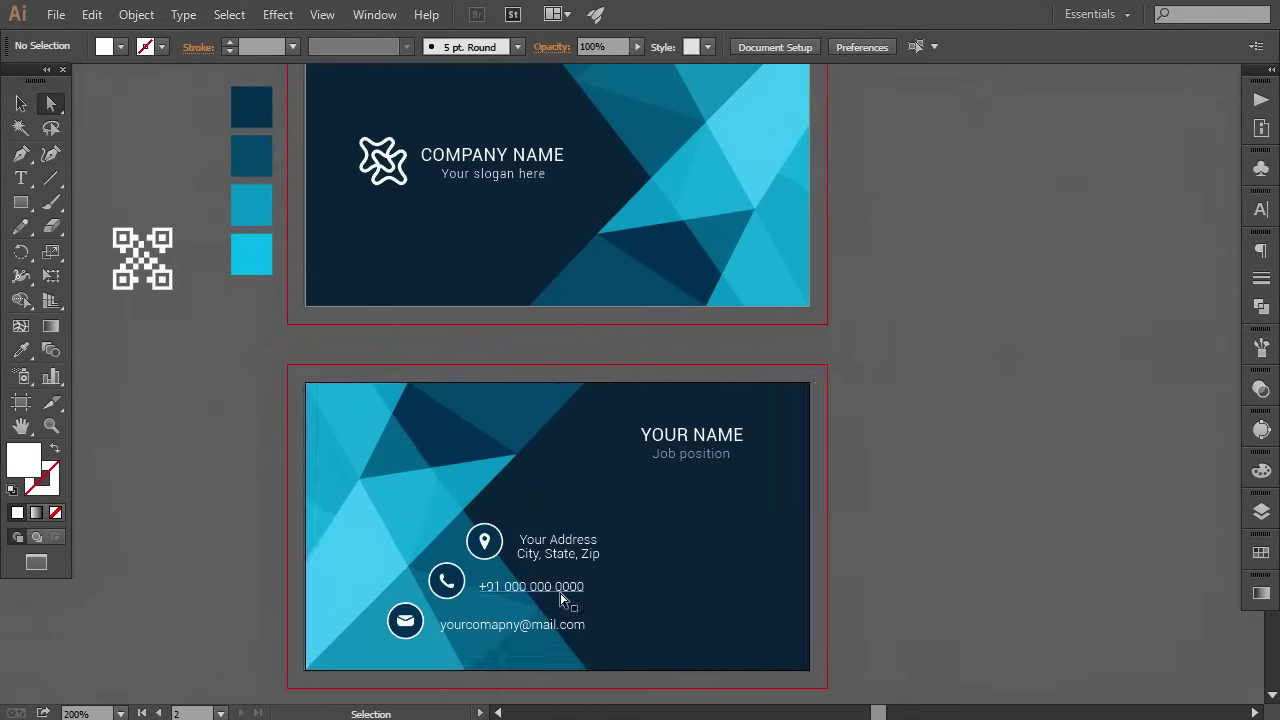
pyautogui.scroll(-1, 586, 549)
pyautogui.click(520, 570)
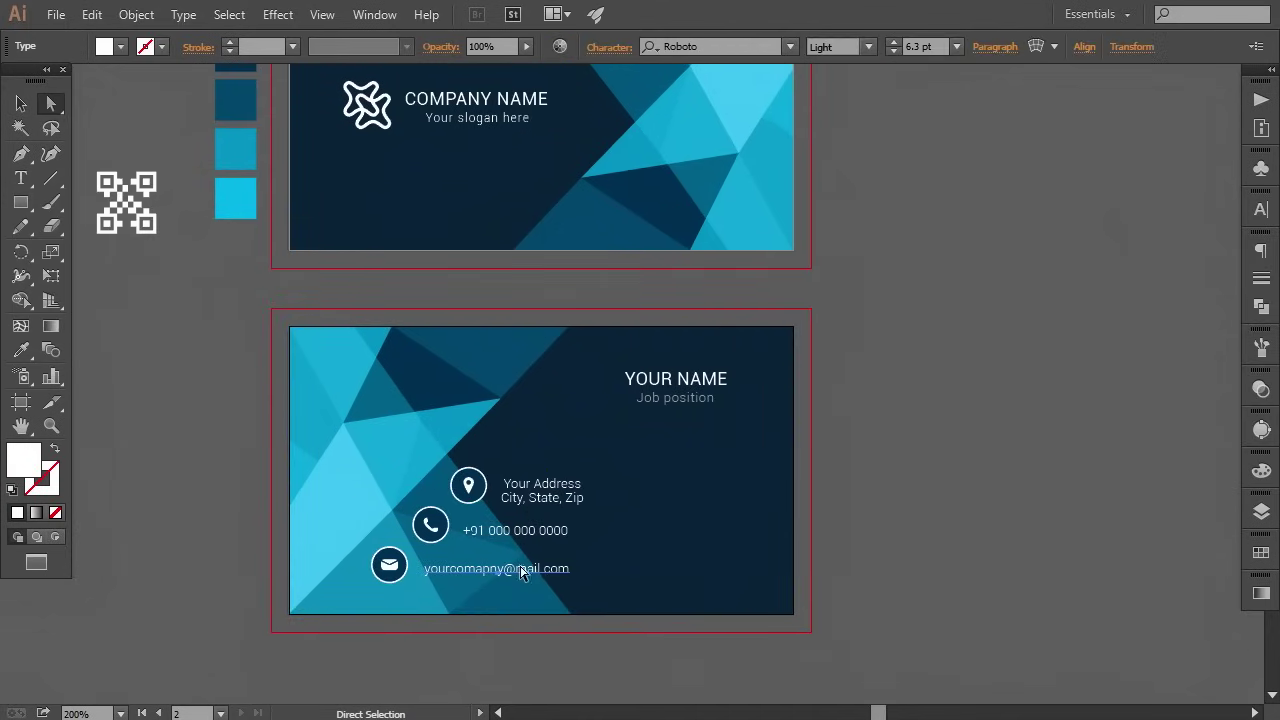
pyautogui.click(883, 607)
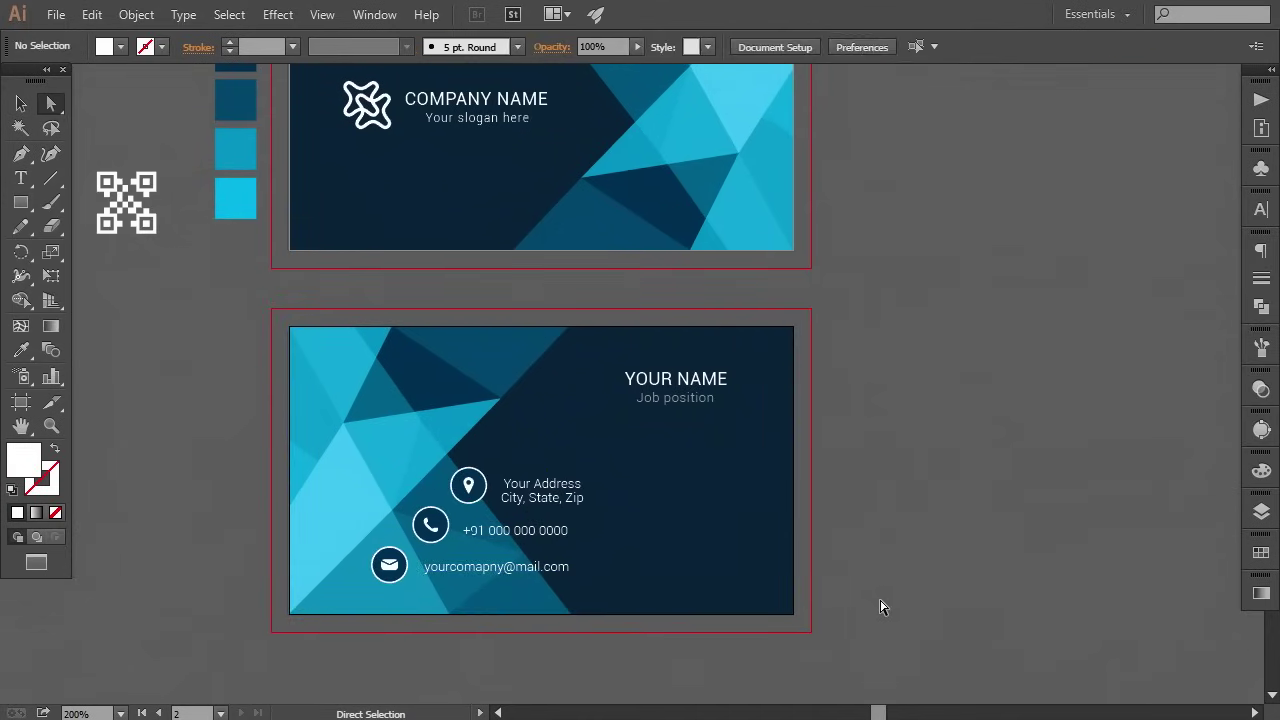
pyautogui.click(504, 529)
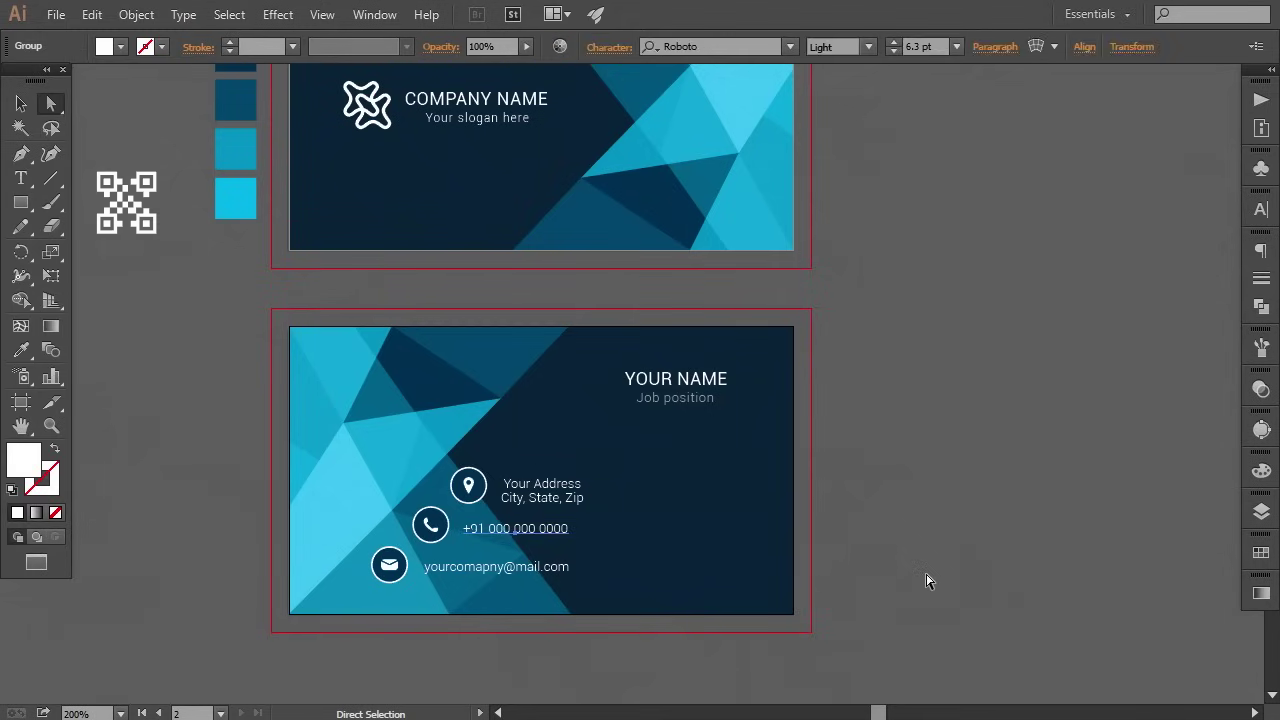
pyautogui.click(926, 580)
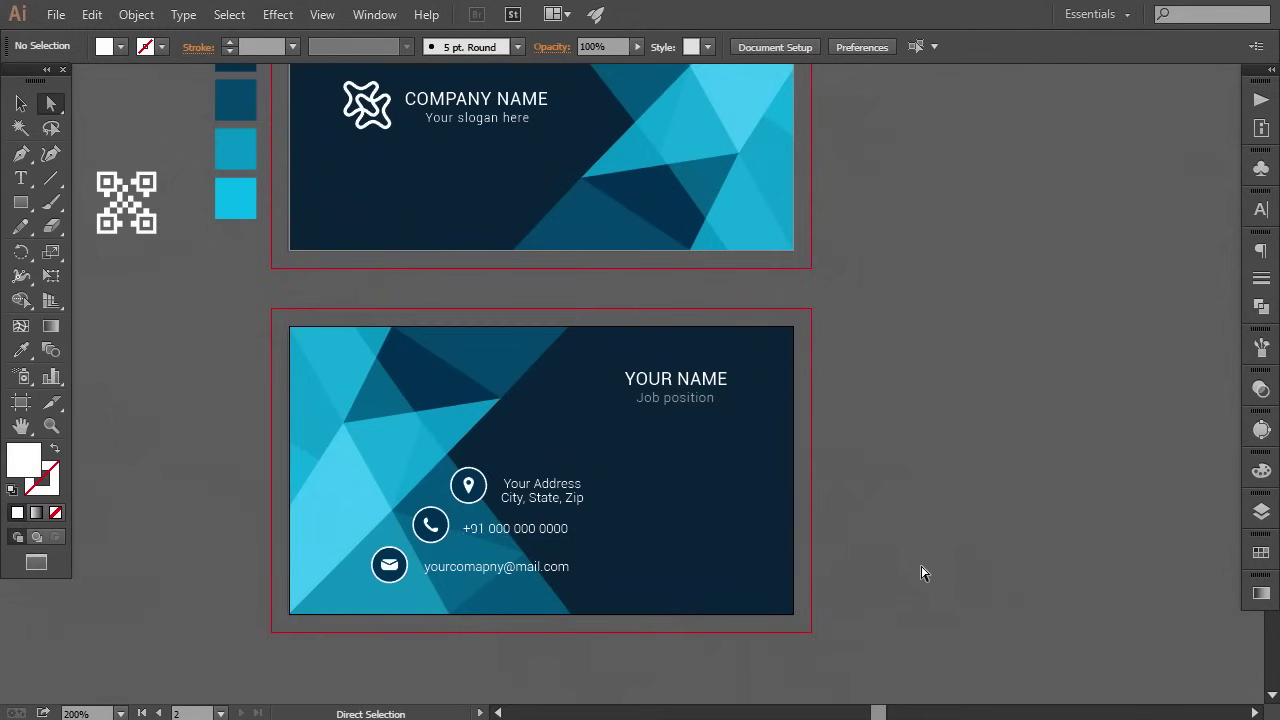
pyautogui.click(530, 510)
pyautogui.click(541, 484)
pyautogui.click(753, 538)
pyautogui.moveTo(660, 520); pyautogui.dragTo(737, 563)
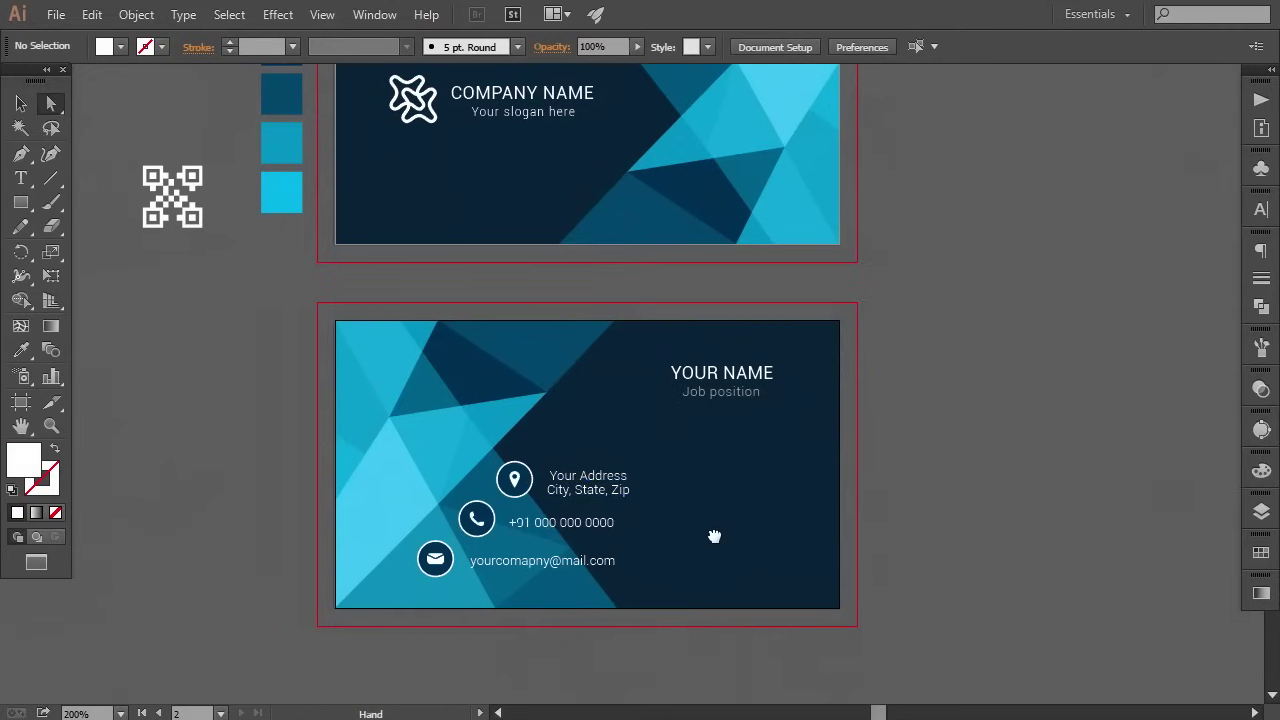
pyautogui.press('v')
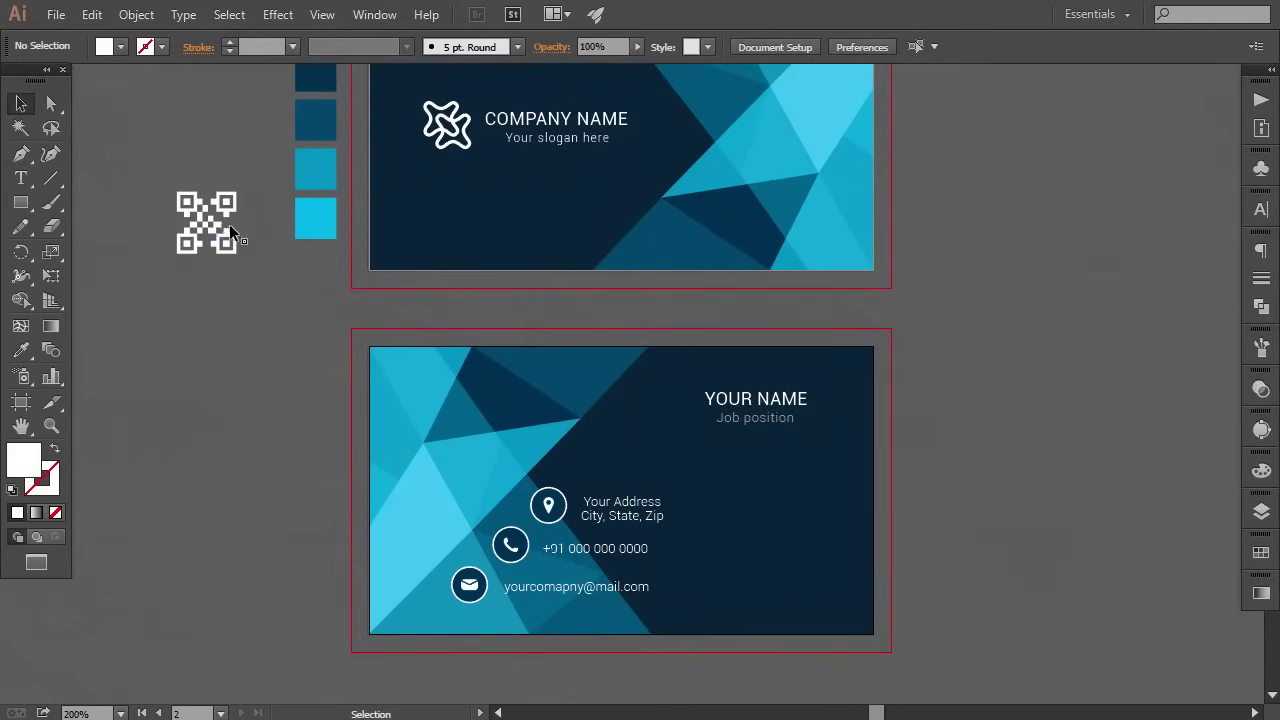
# Move the white QR code onto the back card and bring it to the front.
pyautogui.moveTo(210, 230)
pyautogui.mouseDown()
pyautogui.moveTo(700, 642)
pyautogui.moveTo(762, 550)
pyautogui.mouseUp()
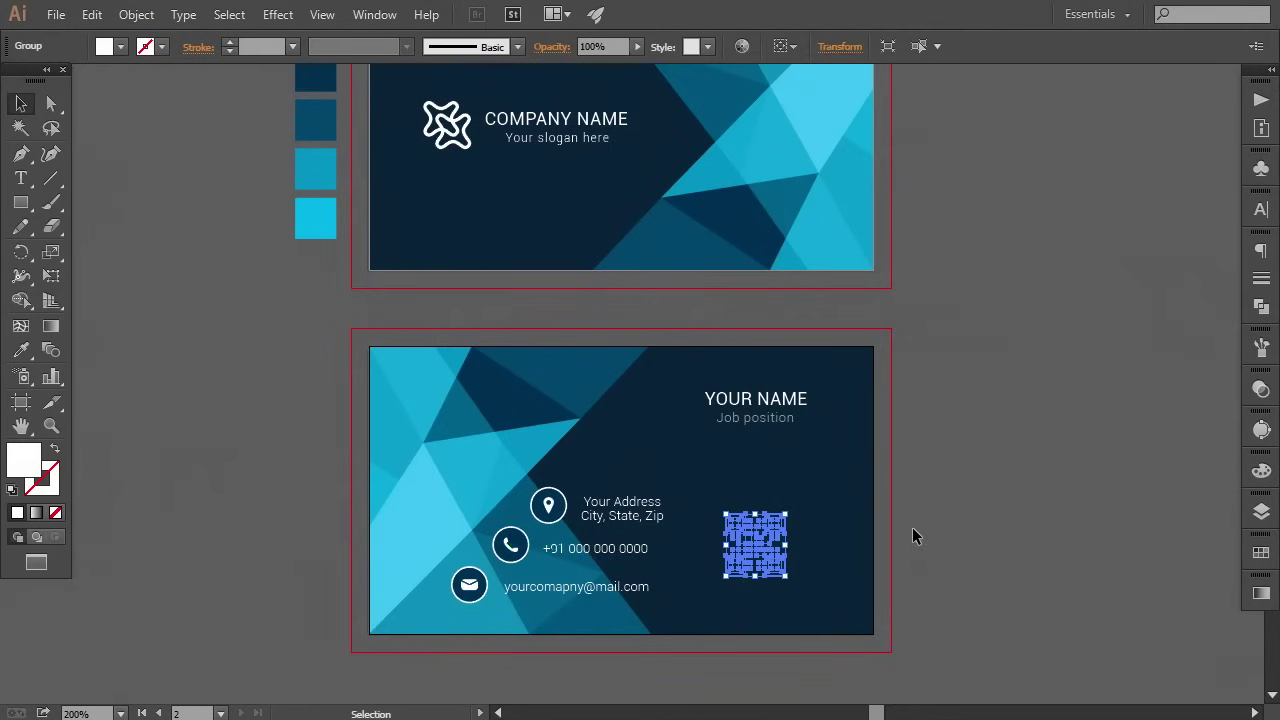
pyautogui.rightClick(758, 545)
pyautogui.click(1002, 516)
# Nudge YOUR NAME, Job position and the QR code together until they line up horizontally.
pyautogui.keyDown('shift'); pyautogui.click(772, 420); pyautogui.keyUp('shift')
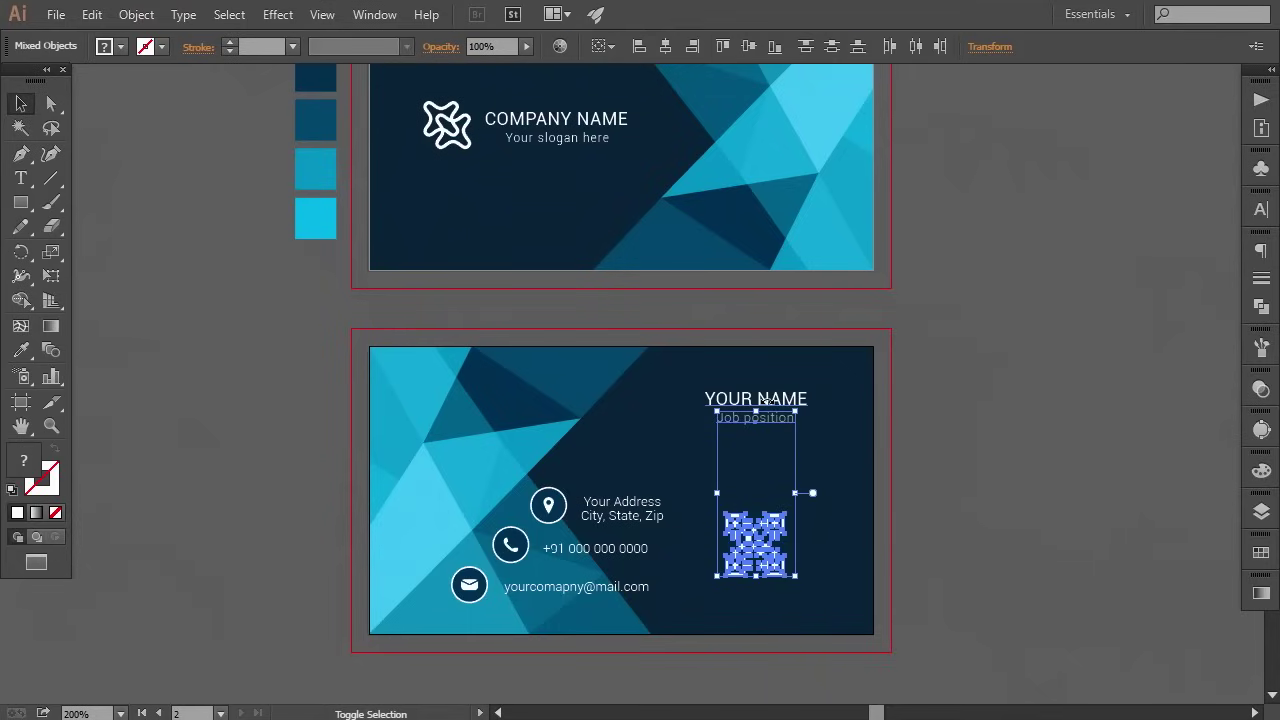
pyautogui.keyDown('shift'); pyautogui.click(757, 402); pyautogui.keyUp('shift')
pyautogui.press('Right')
pyautogui.press('Right')
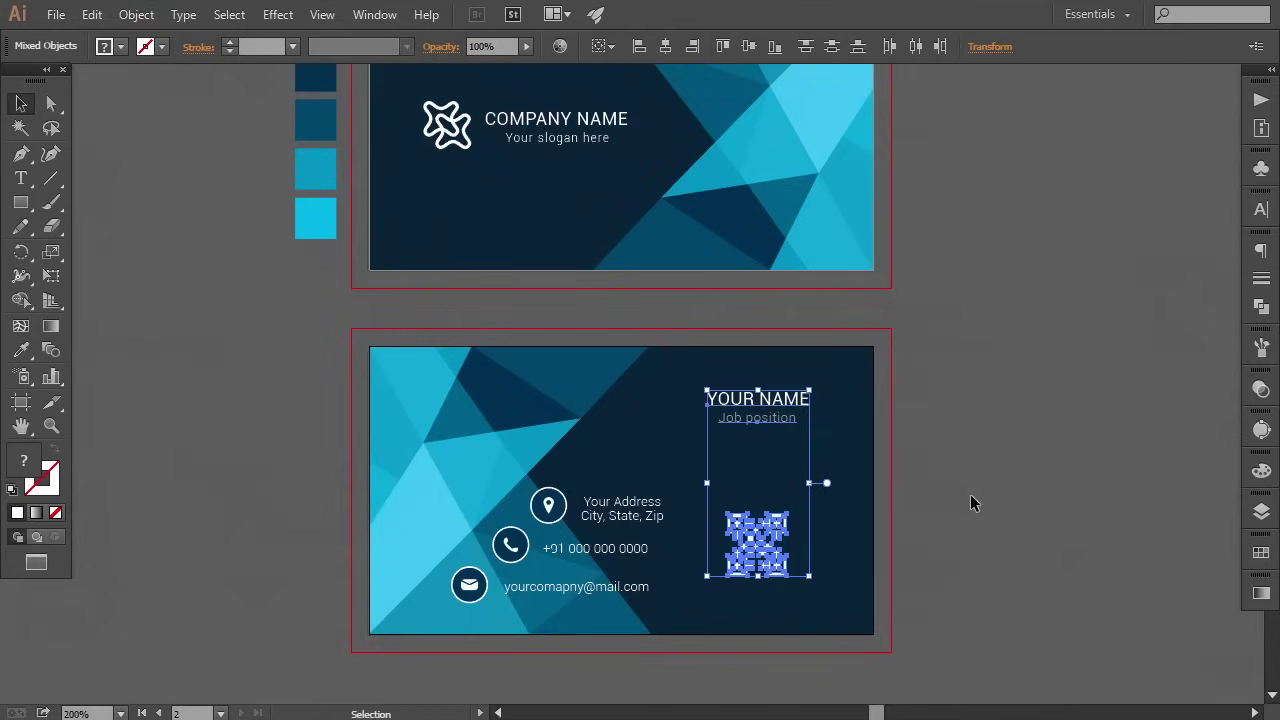
pyautogui.press('Right')
pyautogui.press('Right')
pyautogui.press('Left')
pyautogui.press('Right')
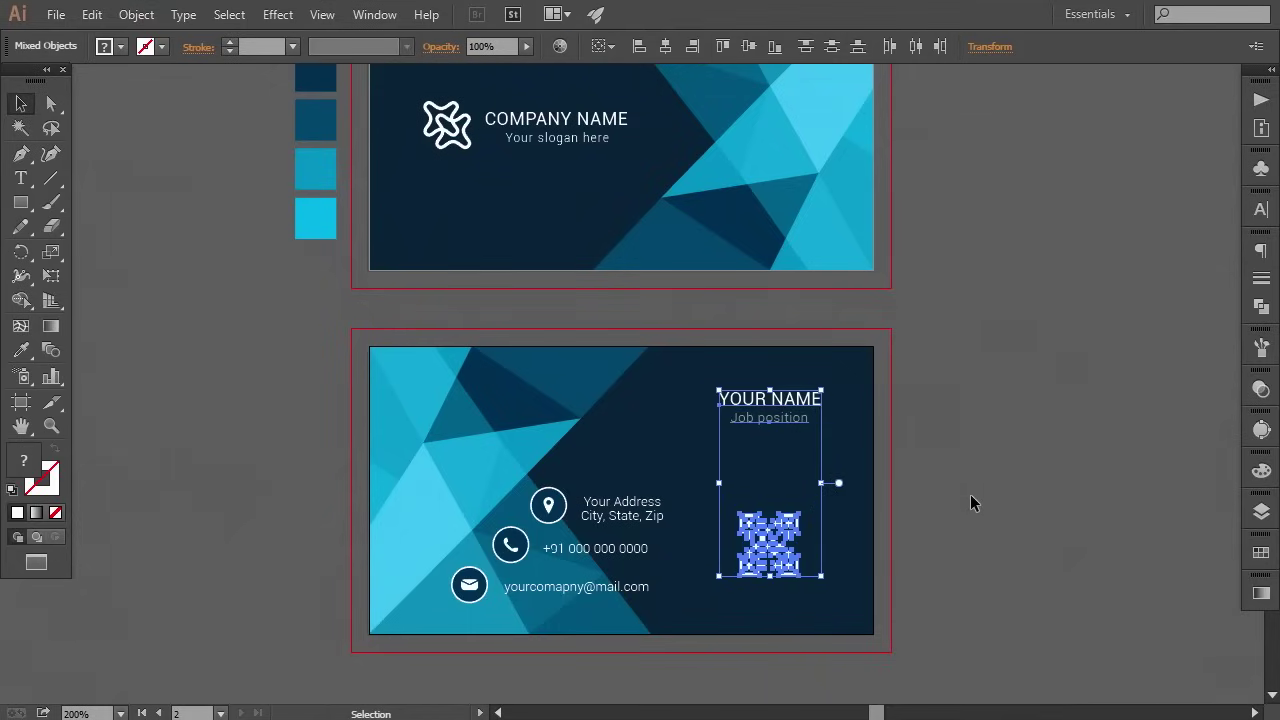
pyautogui.press('Left')
pyautogui.press('Right')
# Nudge only the QR code down below the name and title.
pyautogui.click(970, 494)
pyautogui.click(766, 548)
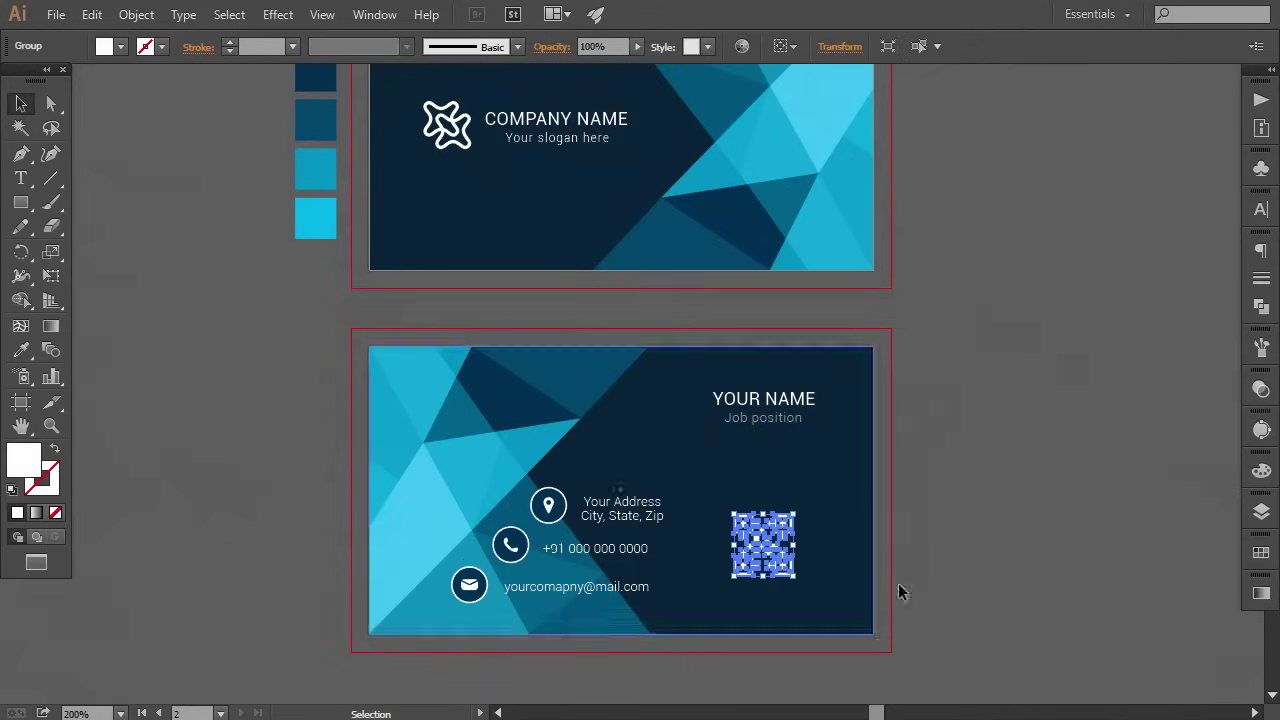
pyautogui.press('Down')
pyautogui.press('Down')
pyautogui.press('Down')
pyautogui.press('Down')
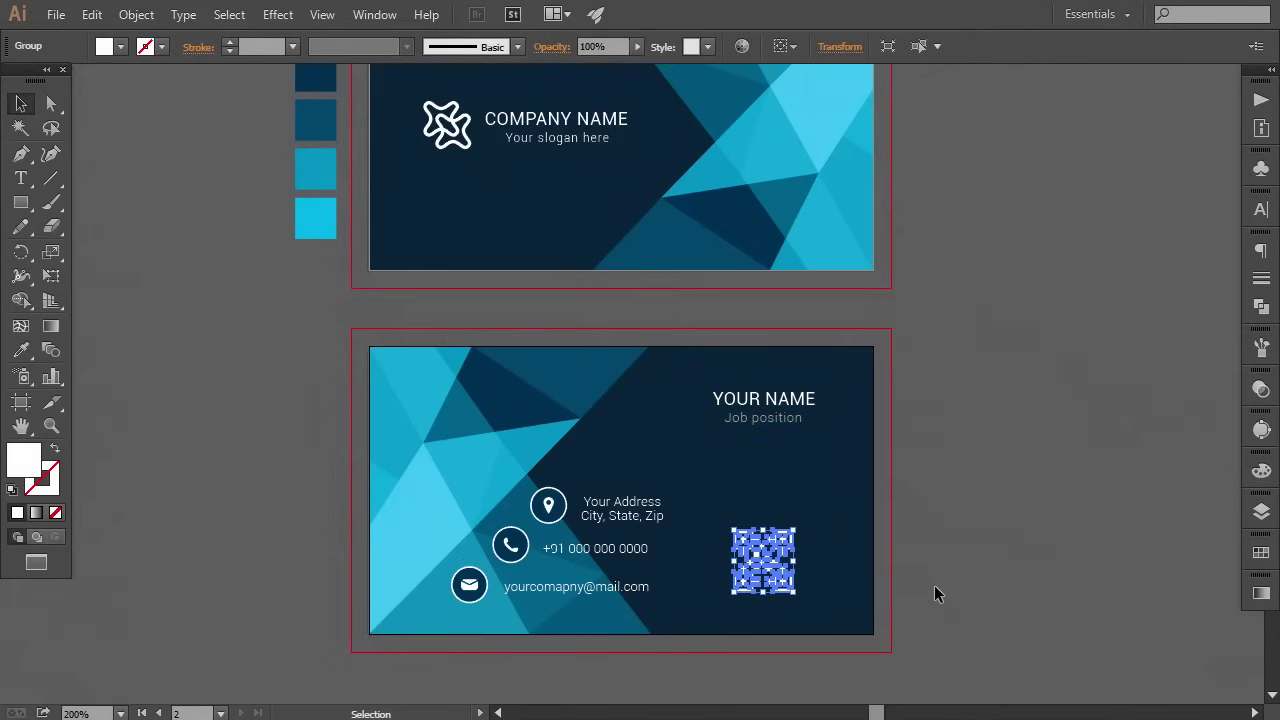
# Change the grey Job position text to the White swatch, then zoom out to both cards.
pyautogui.click(938, 585)
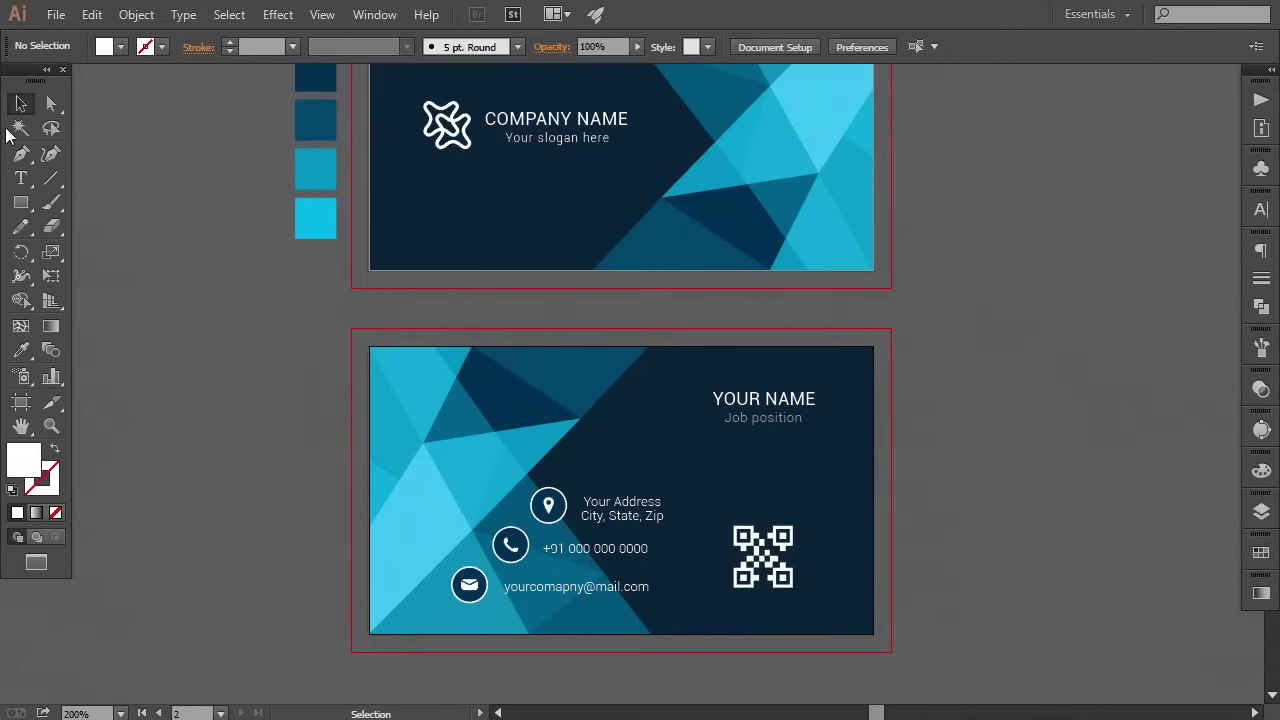
pyautogui.click(51, 103)
pyautogui.click(790, 415)
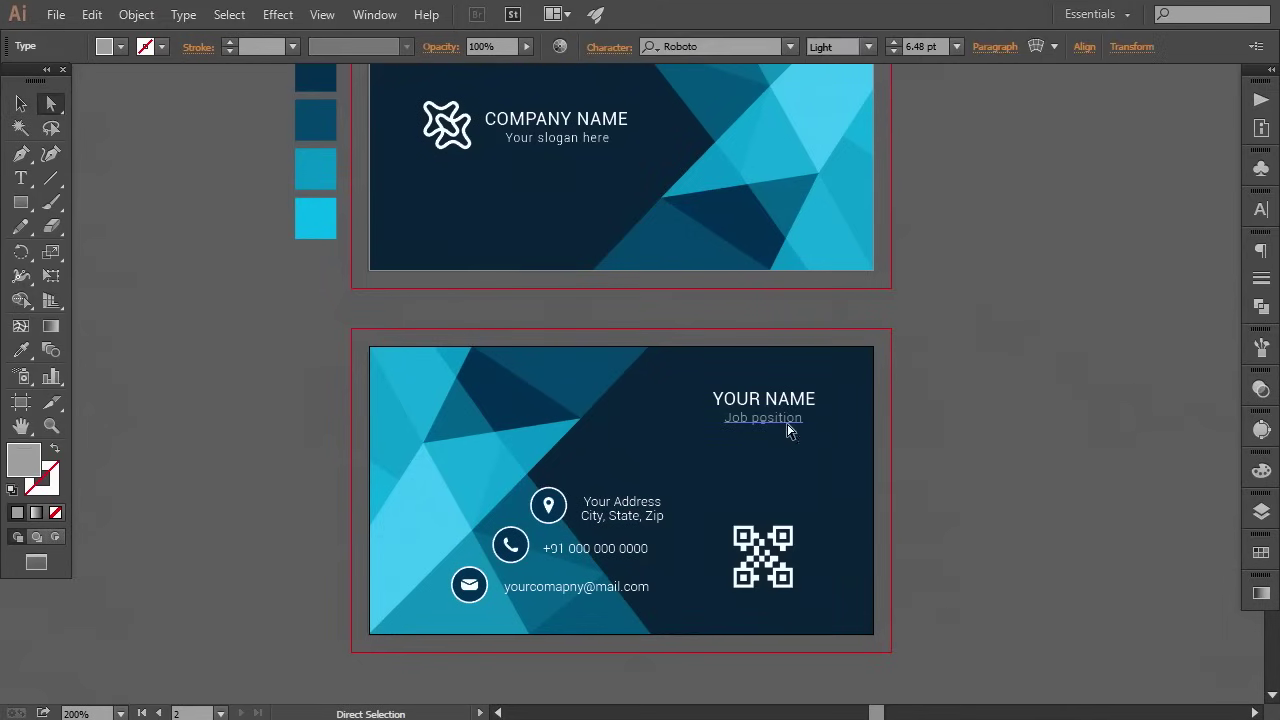
pyautogui.click(1261, 552)
pyautogui.click(982, 446)
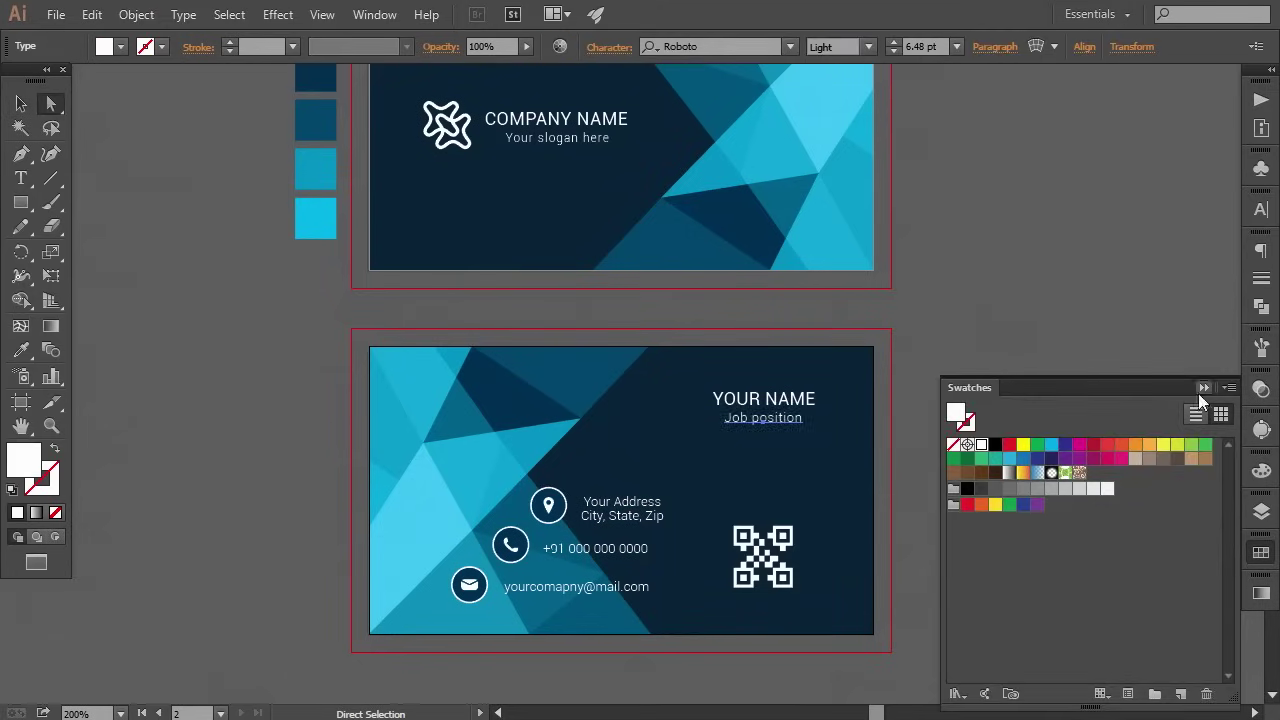
pyautogui.click(1203, 388)
pyautogui.click(1050, 493)
pyautogui.hotkey('ctrl', '-')
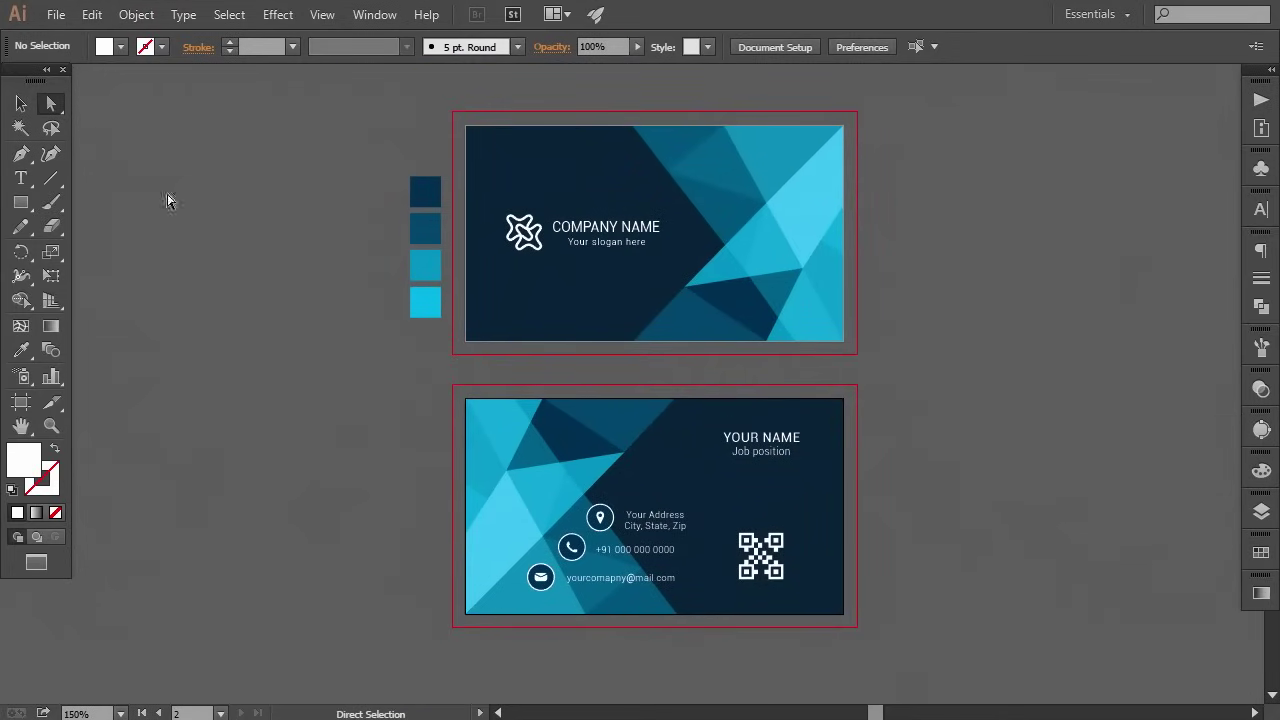
# Resize the YOUR NAME and Job position text block to 0.72 in wide.
pyautogui.click(21, 103)
pyautogui.hotkey('ctrl', '+')
pyautogui.hotkey('ctrl', '+')
pyautogui.hotkey('ctrl', '+')
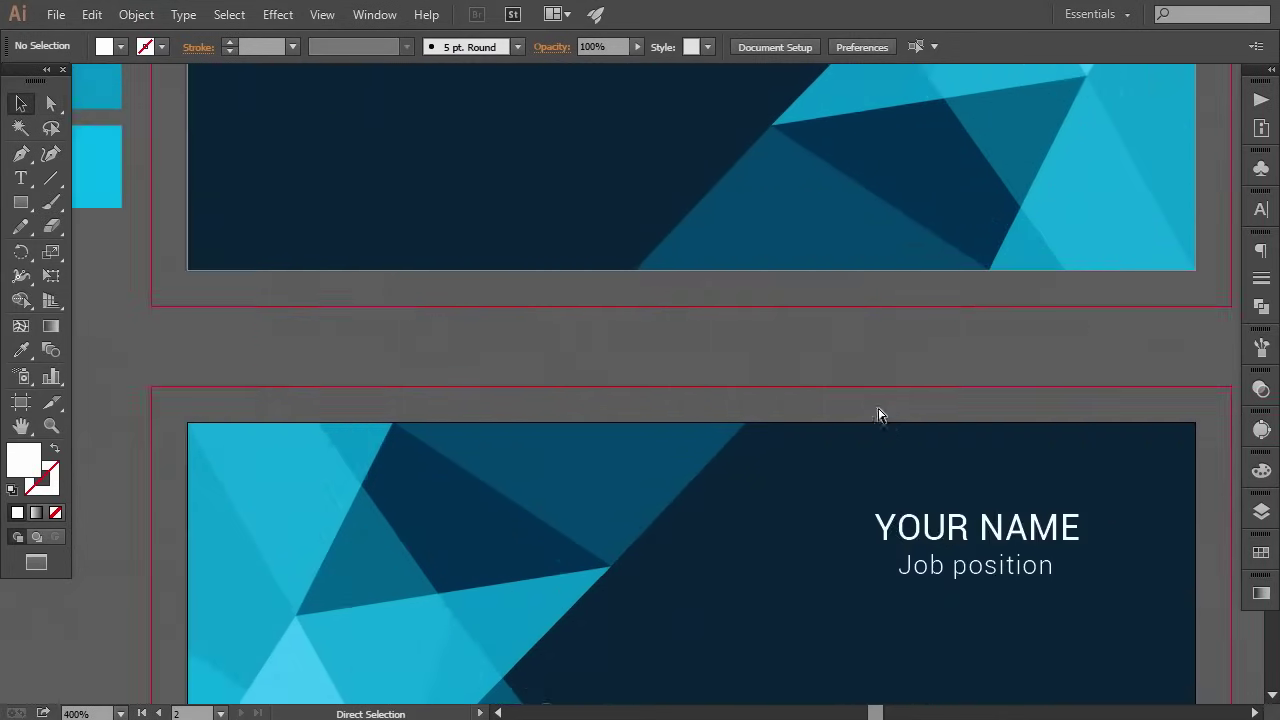
pyautogui.click(794, 491)
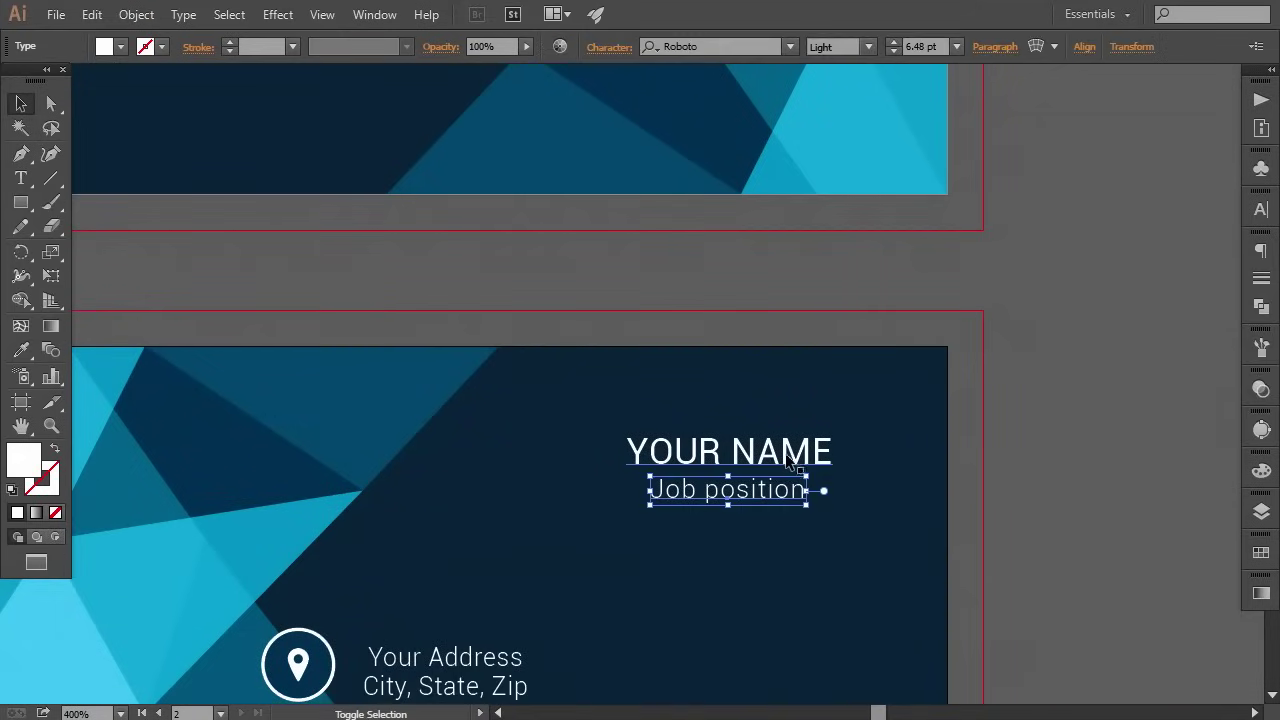
pyautogui.moveTo(833, 505); pyautogui.dragTo(886, 514)
pyautogui.hotkey('ctrl', '-')
pyautogui.hotkey('ctrl', '-')
pyautogui.hotkey('ctrl', '-')
# Settle the QR code into place and nudge it down with the name and title.
pyautogui.click(854, 514)
pyautogui.moveTo(712, 534); pyautogui.dragTo(724, 540)
pyautogui.keyDown('shift'); pyautogui.click(716, 420); pyautogui.keyUp('shift')
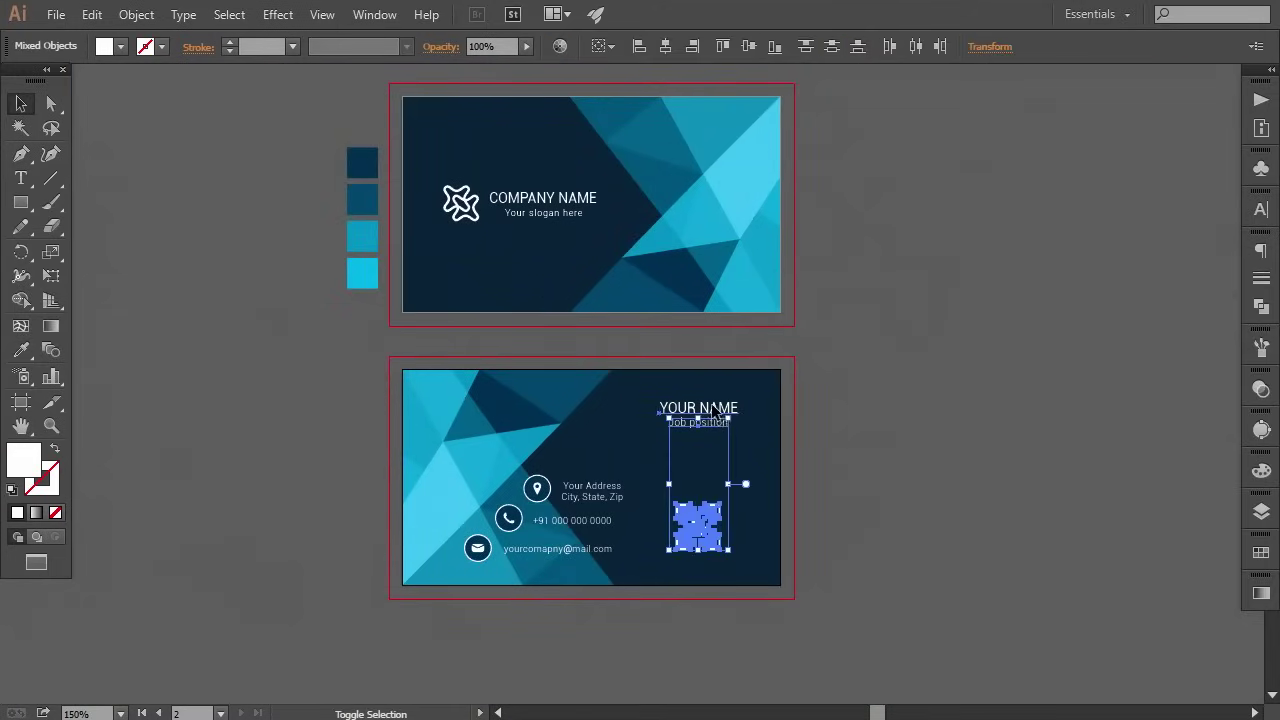
pyautogui.keyDown('shift'); pyautogui.click(712, 409); pyautogui.keyUp('shift')
pyautogui.press('Down')
pyautogui.press('Down')
# Review the finished cards at 150% zoom, centred in the view.
pyautogui.click(880, 424)
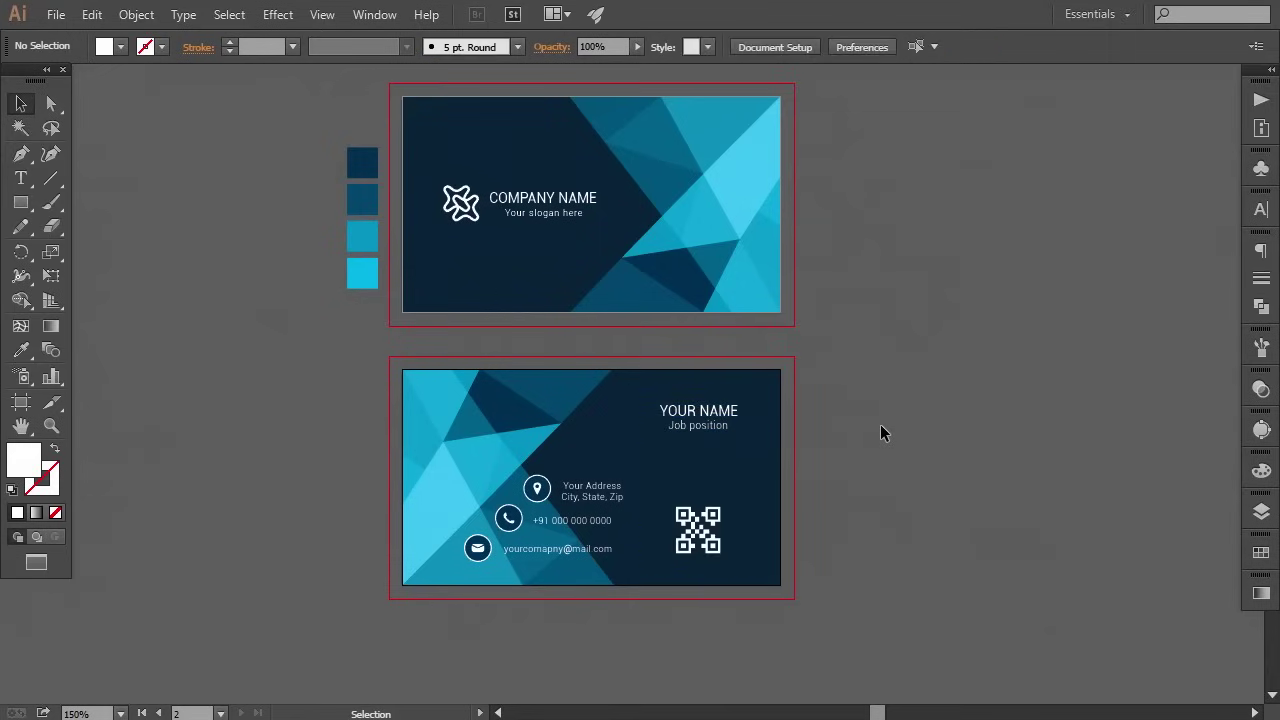
pyautogui.hotkey('ctrl', '-')
pyautogui.hotkey('ctrl', '-')
pyautogui.hotkey('ctrl', '+')
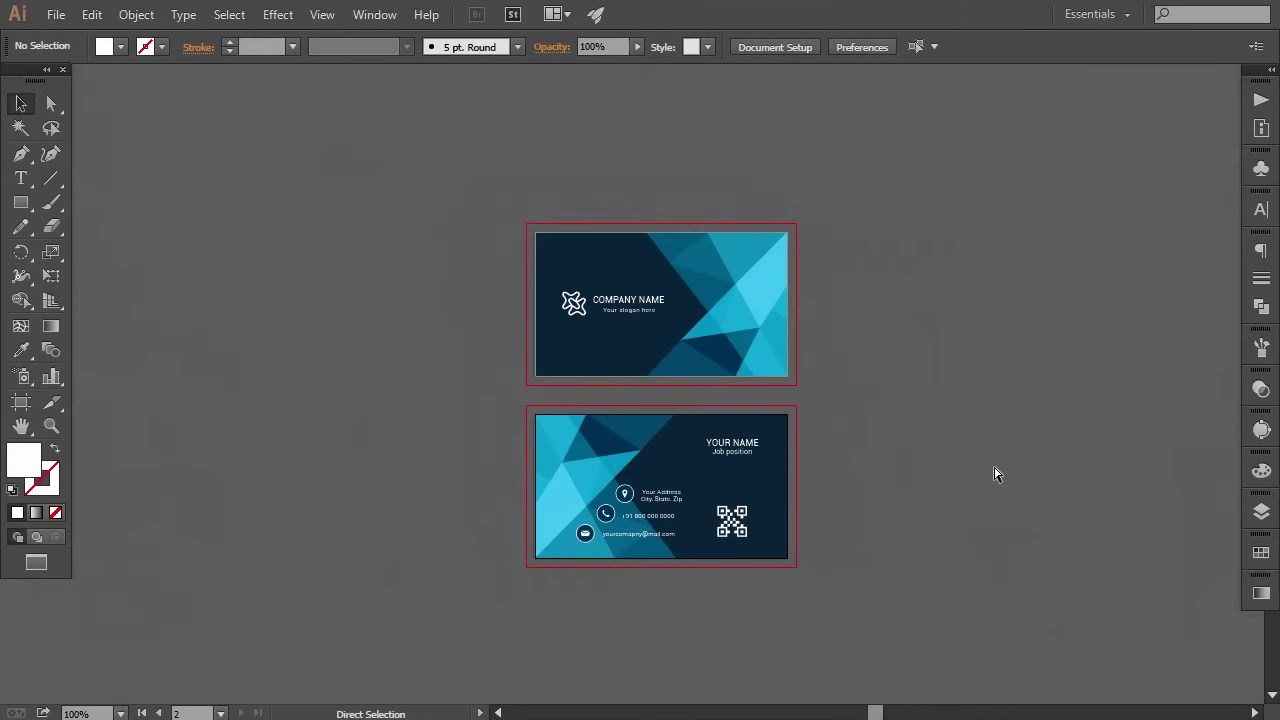
pyautogui.hotkey('ctrl', '+')
pyautogui.moveTo(994, 496); pyautogui.dragTo(957, 483)
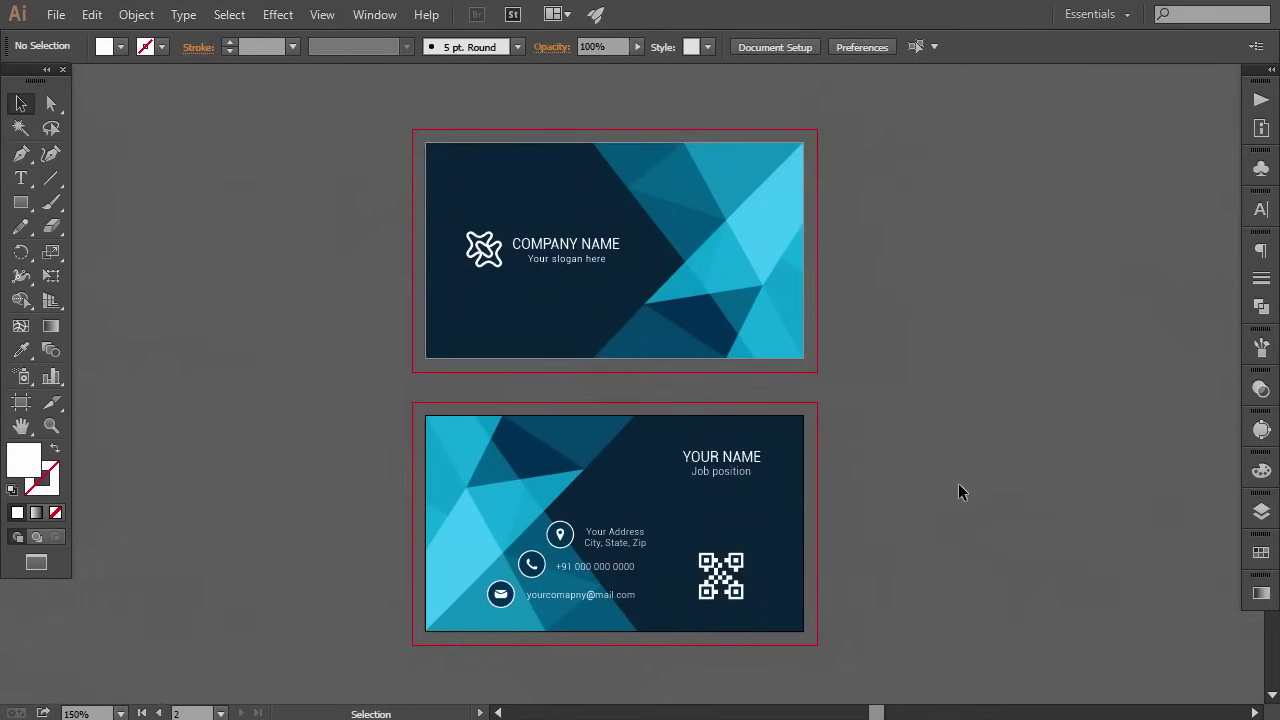